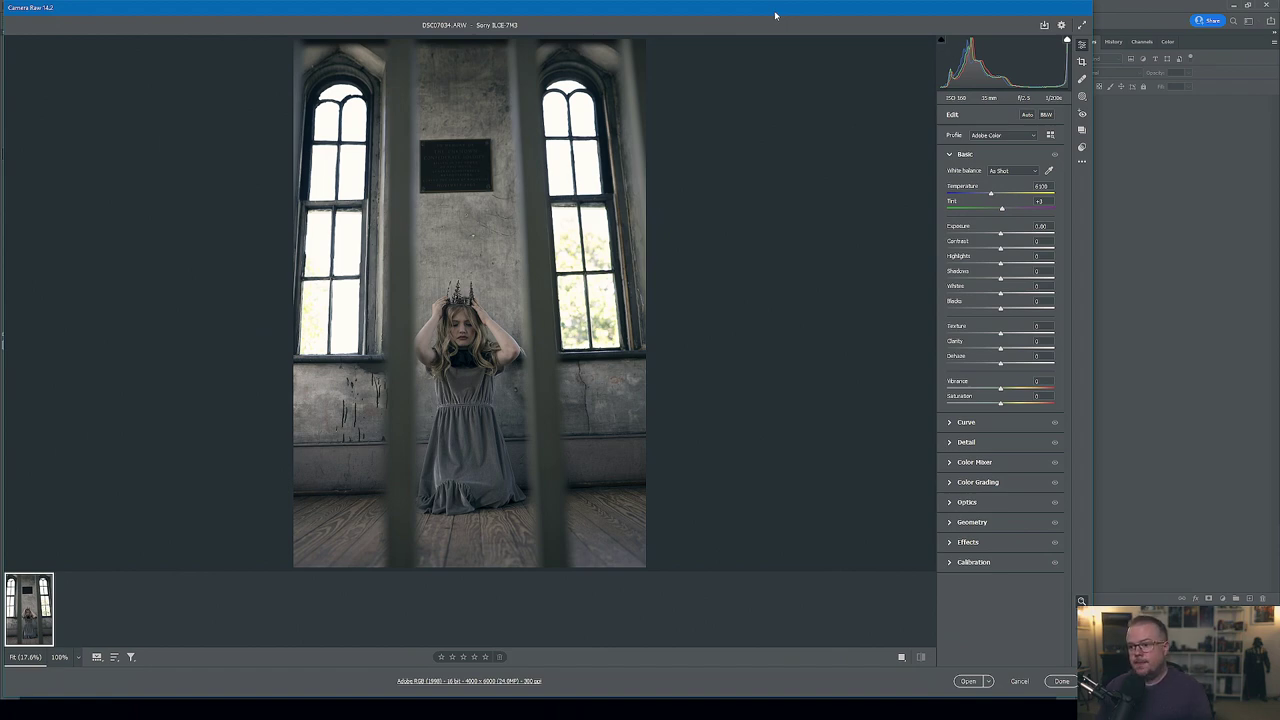
Set Shadows to +41, Highlights to -31, Whites to +39, Blacks to -30 and Exposure to +0.15 for the photo.
{"action": "left_click_drag", "start_coordinate": [1001, 278], "coordinate": [1024, 277]}
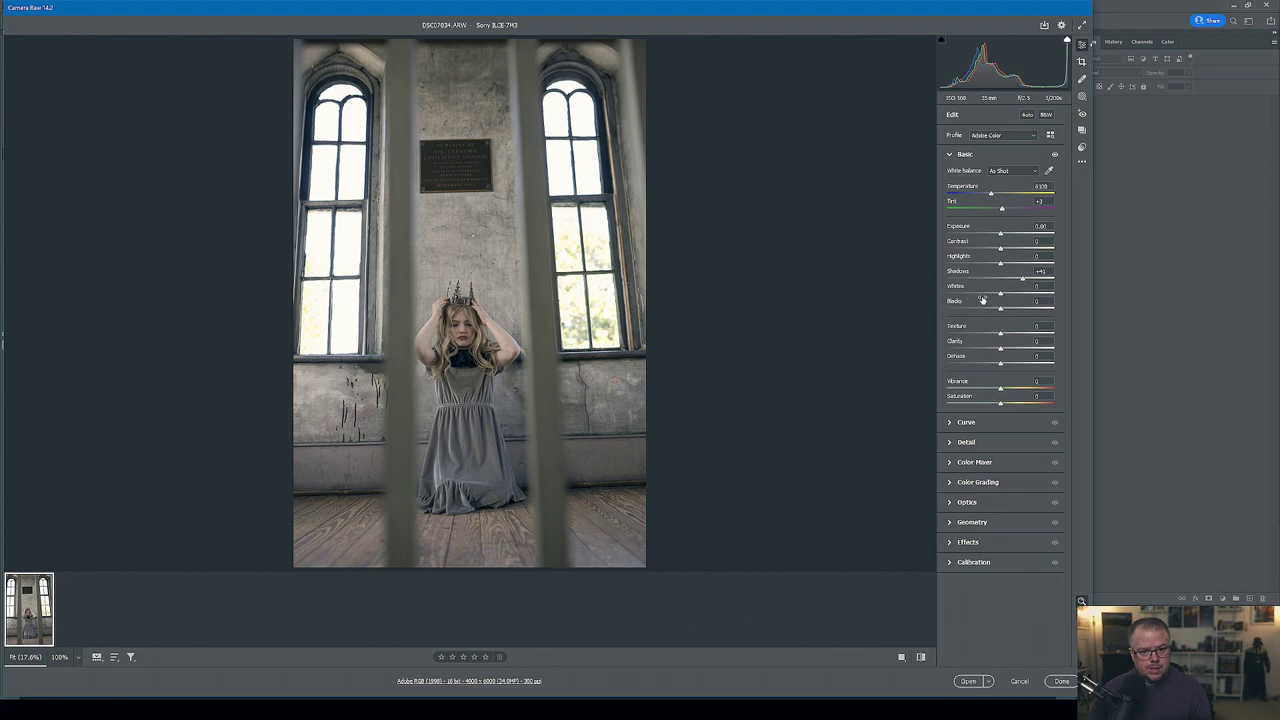
{"action": "left_click_drag", "start_coordinate": [1000, 264], "coordinate": [984, 262]}
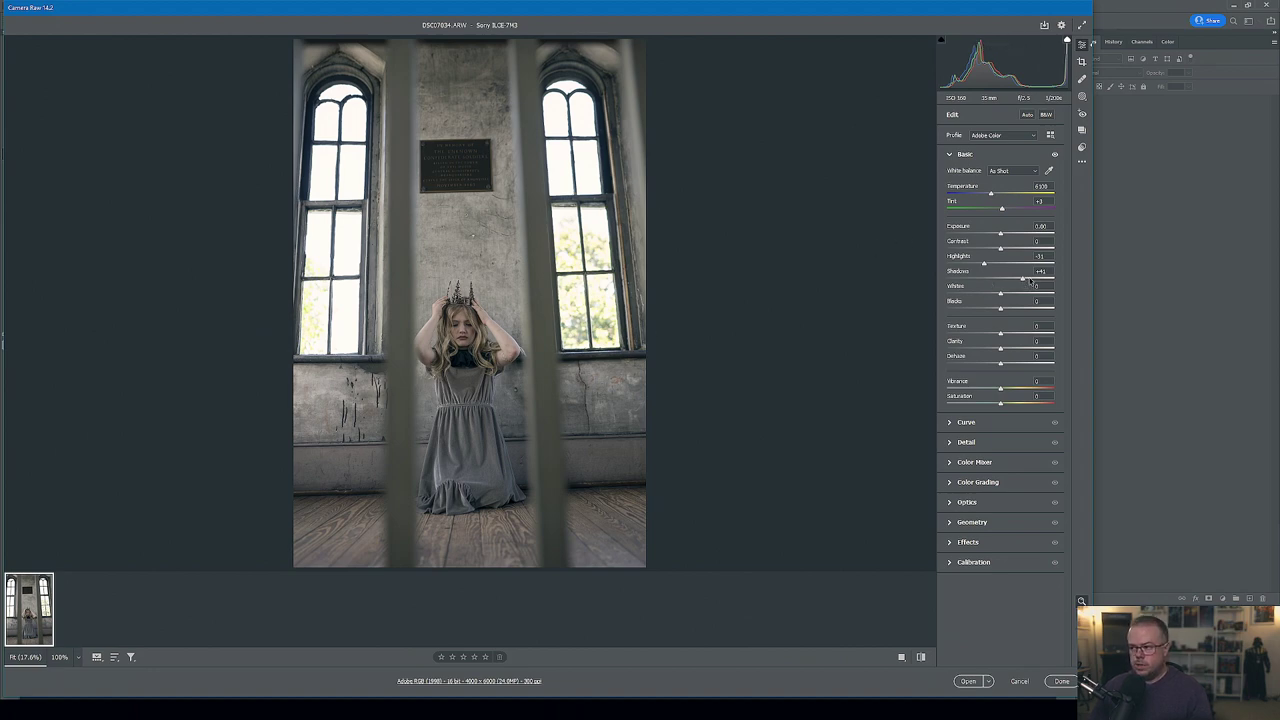
{"action": "mouse_move", "coordinate": [1001, 298]}
{"action": "left_mouse_down"}
{"action": "mouse_move", "coordinate": [1025, 296]}
{"action": "mouse_move", "coordinate": [984, 311]}
{"action": "left_mouse_up"}
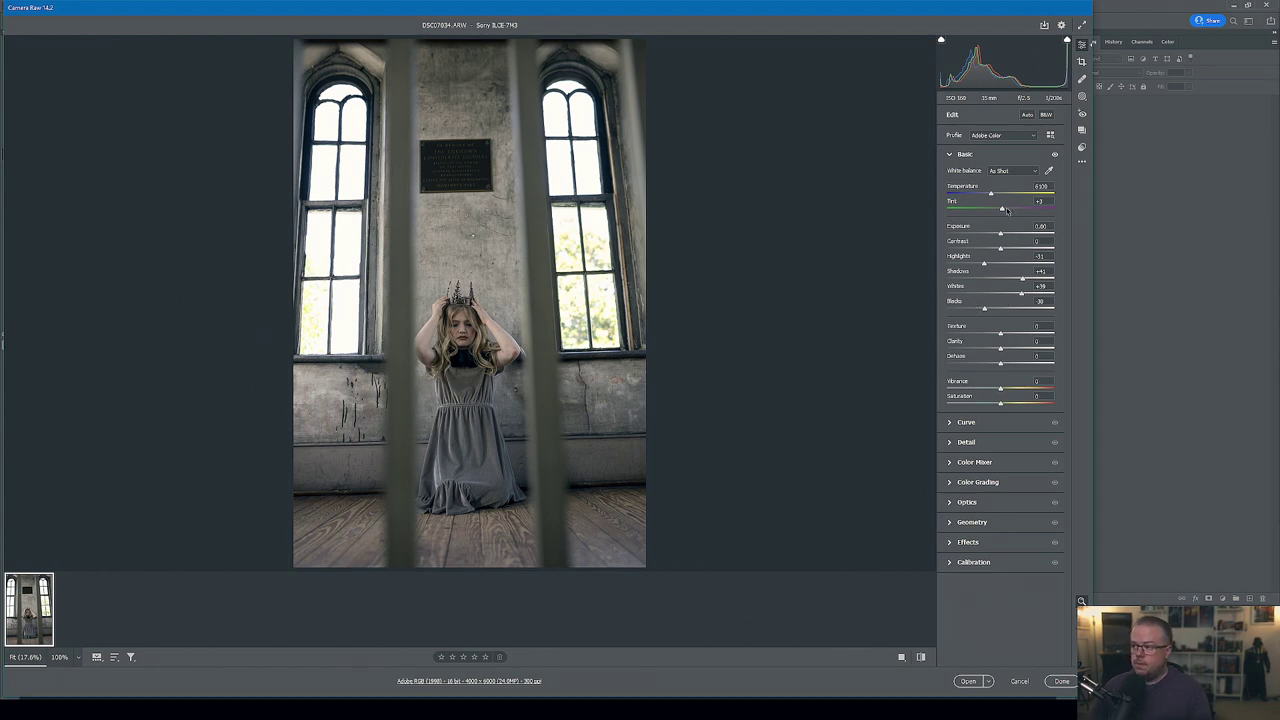
{"action": "left_click_drag", "start_coordinate": [1000, 234], "coordinate": [1002, 234]}
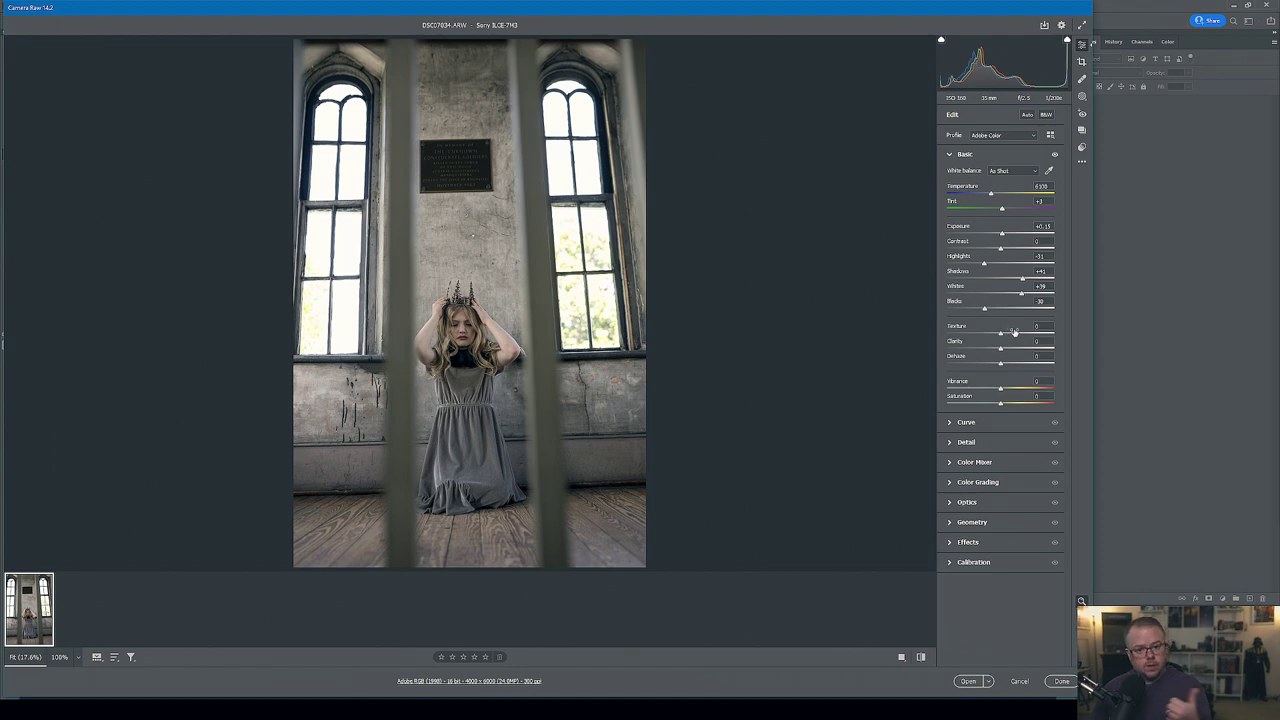
Raise Texture to +10 and Vibrance to +13, and cool the white balance temperature slightly.
{"action": "left_click_drag", "start_coordinate": [1001, 336], "coordinate": [1008, 336]}
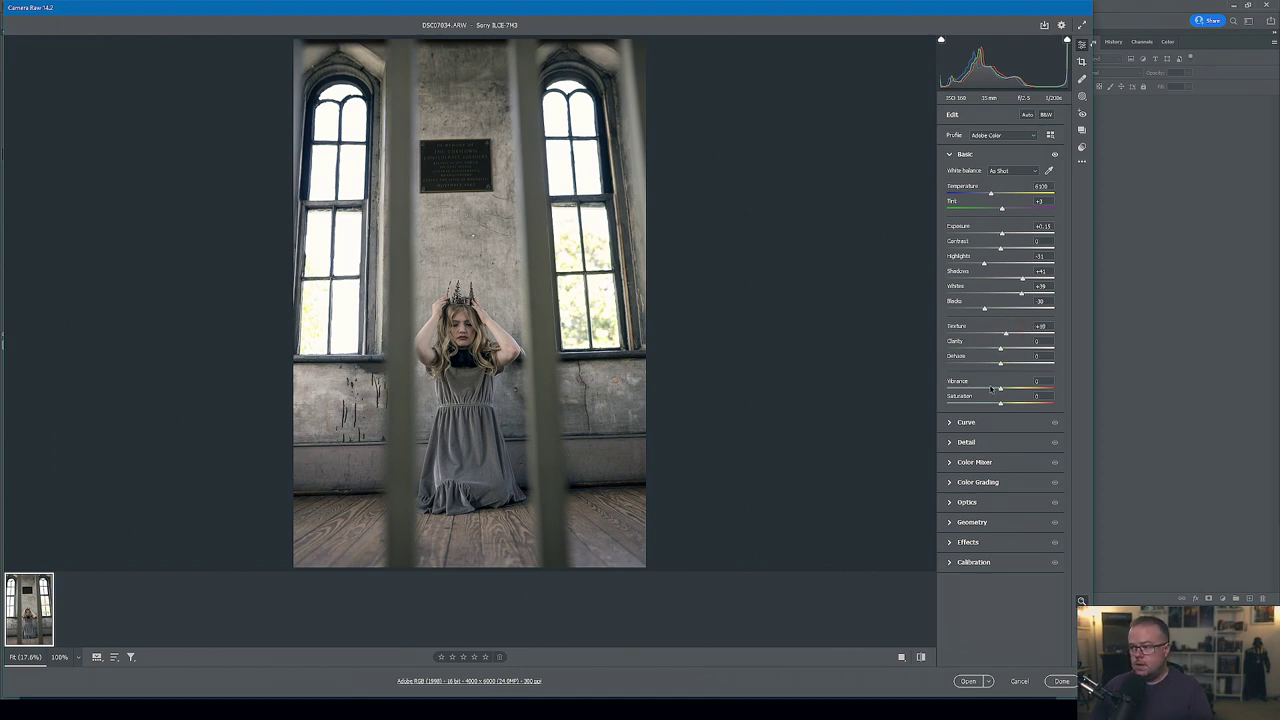
{"action": "left_click_drag", "start_coordinate": [1000, 391], "coordinate": [1003, 388]}
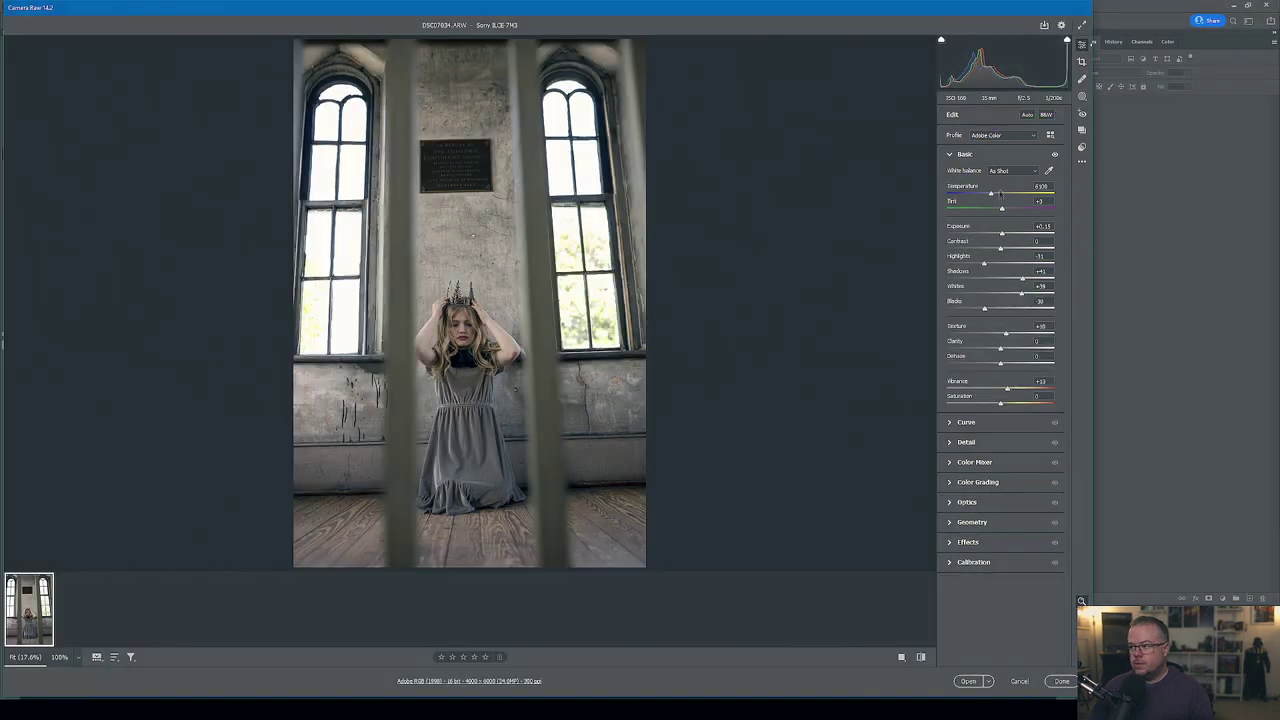
{"action": "left_click_drag", "start_coordinate": [992, 195], "coordinate": [990, 197]}
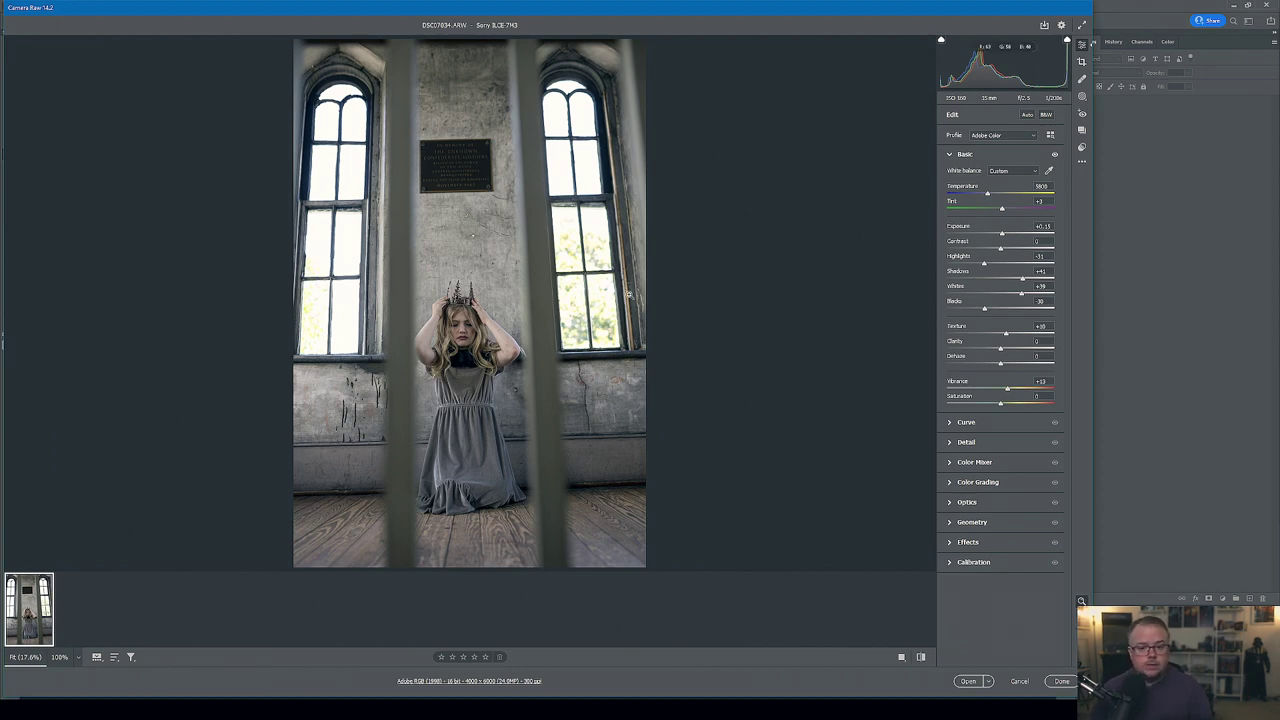
Correct the photo's perspective with the Auto Upright option and open the result in Photoshop.
{"action": "left_click", "coordinate": [950, 522]}
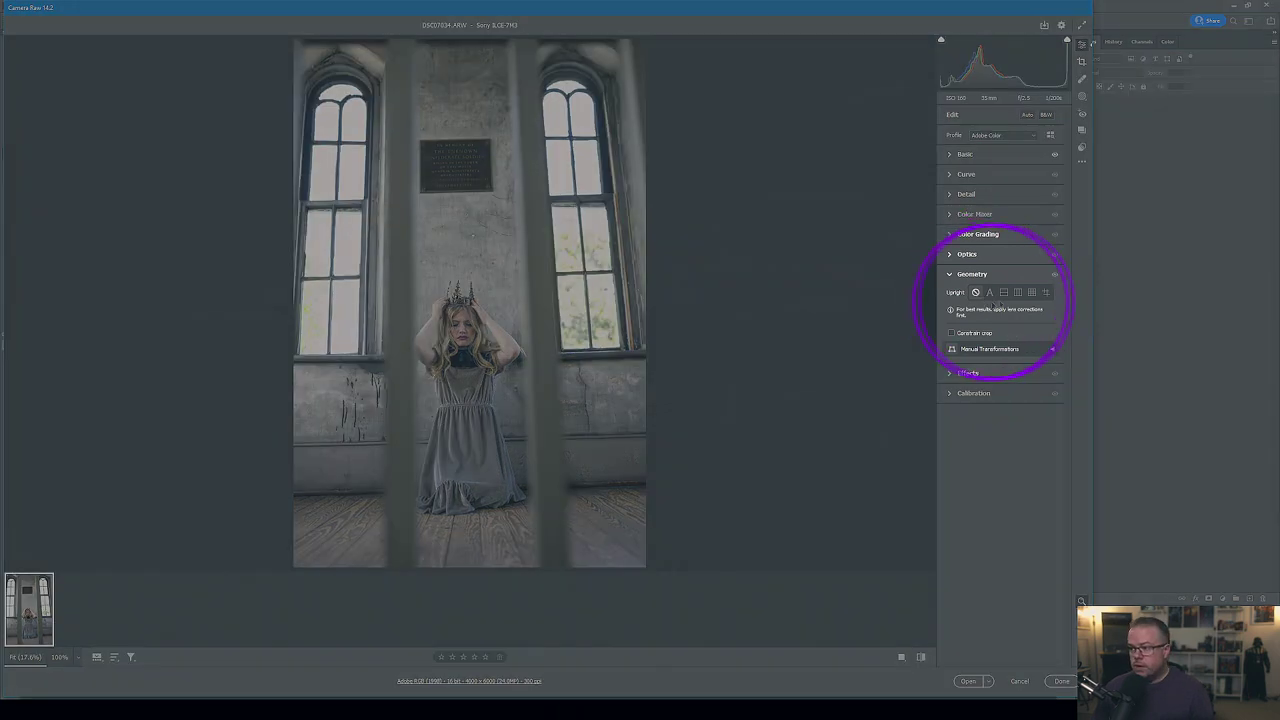
{"action": "left_click", "coordinate": [1031, 292]}
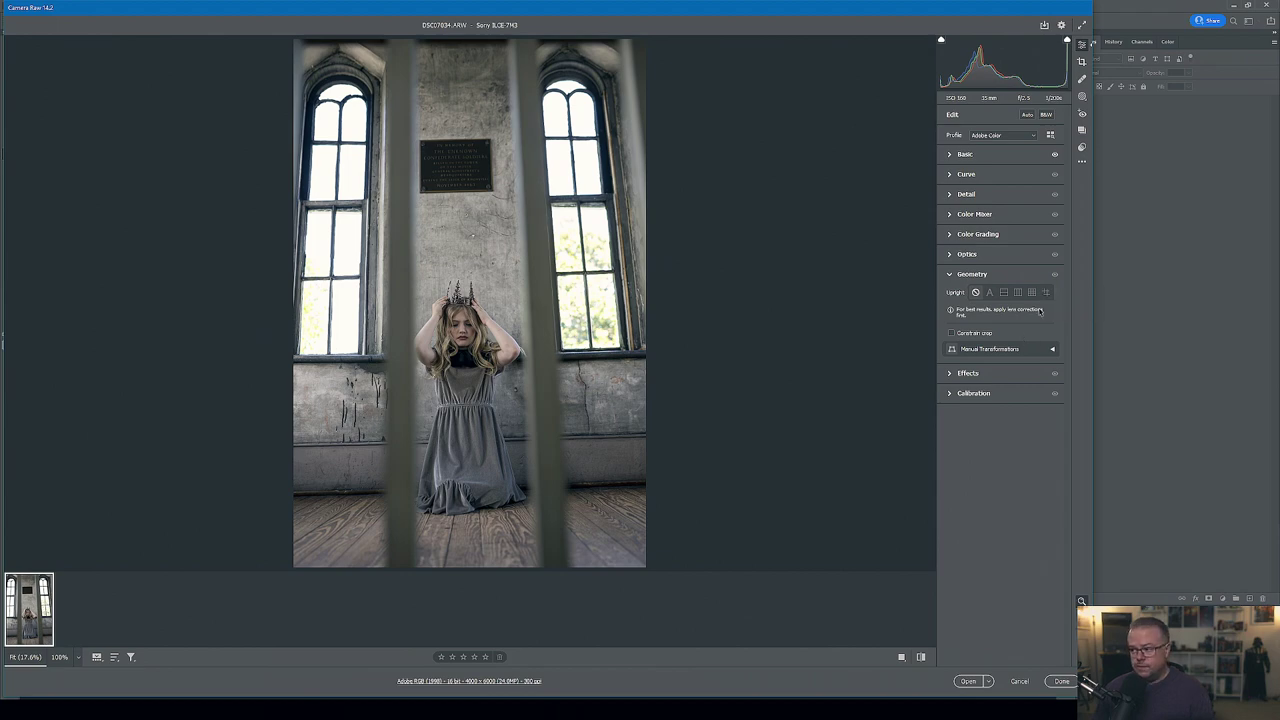
{"action": "left_click", "coordinate": [989, 292]}
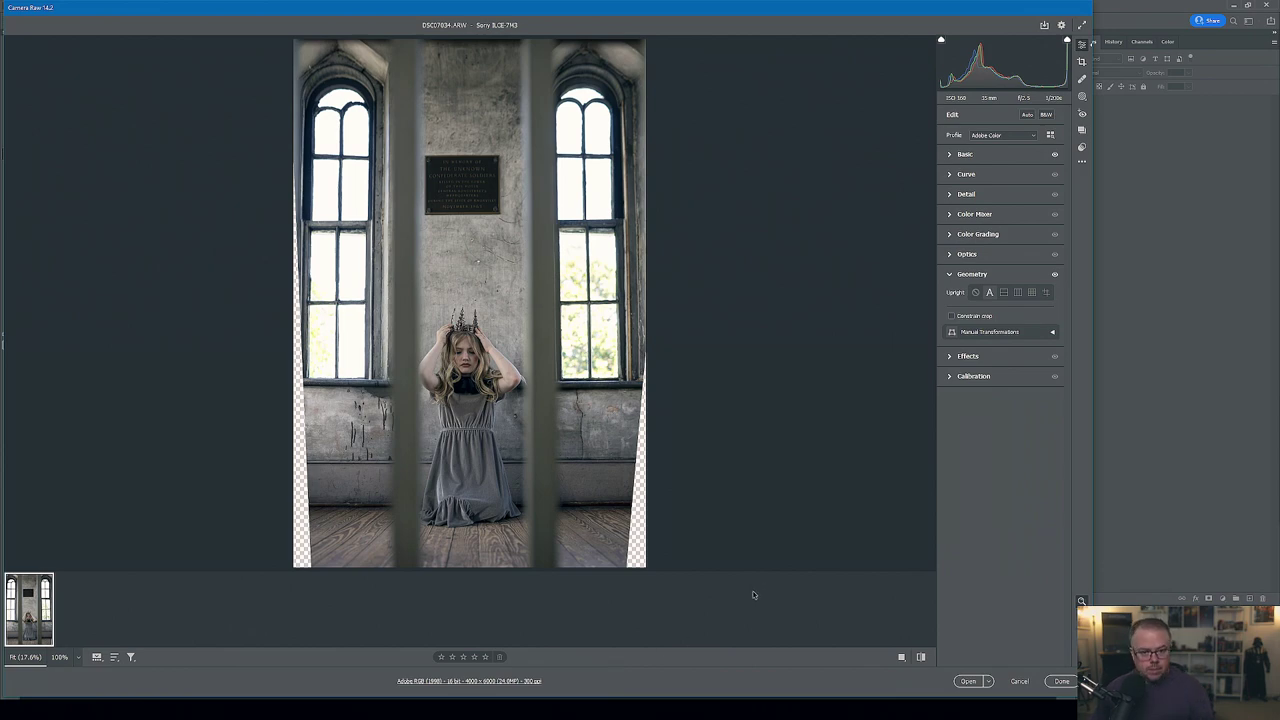
{"action": "left_click", "coordinate": [967, 680]}
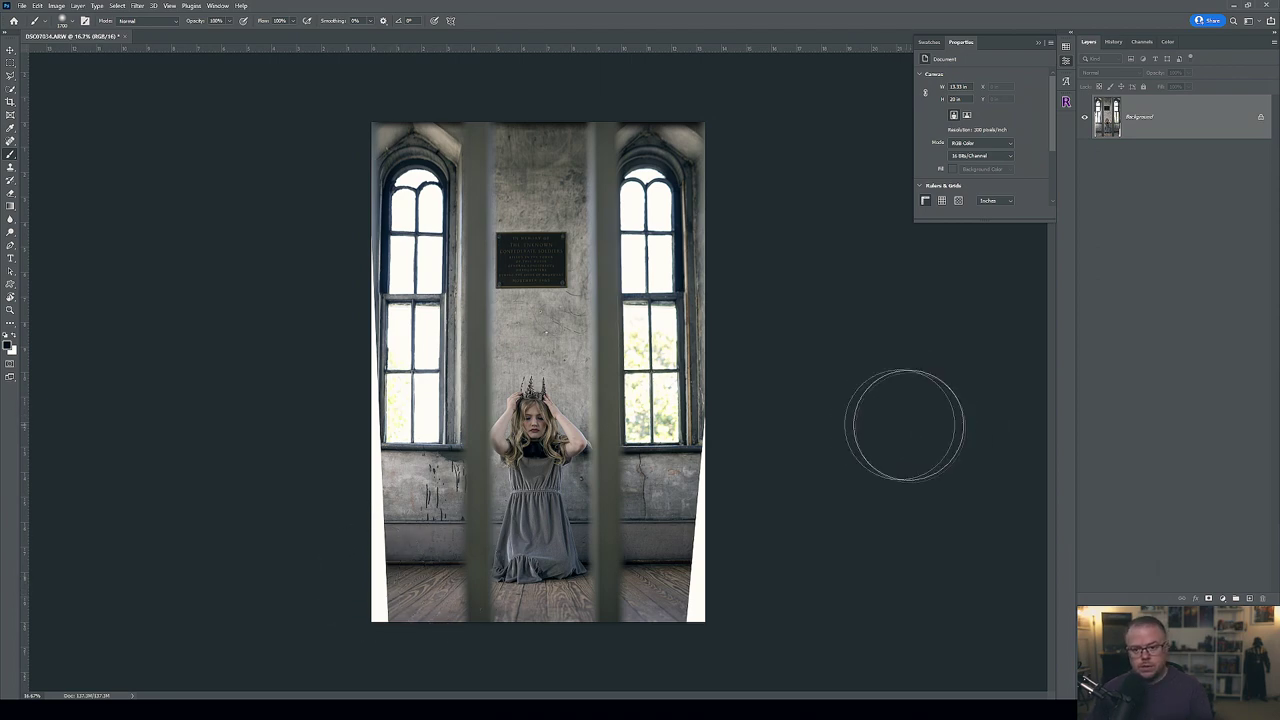
Unlock the Background layer and select the blank wedge along the photo's lower left edge with the Polygonal Lasso.
{"action": "left_click", "coordinate": [1260, 118]}
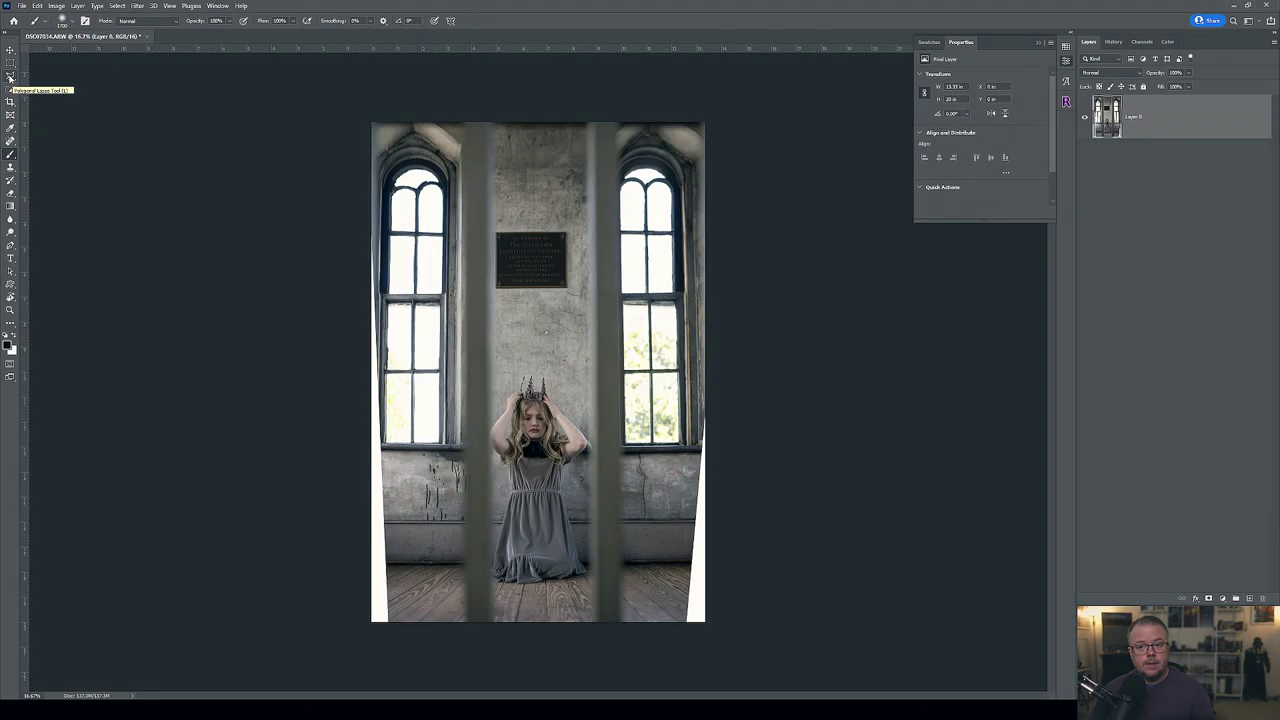
{"action": "left_click", "coordinate": [11, 77]}
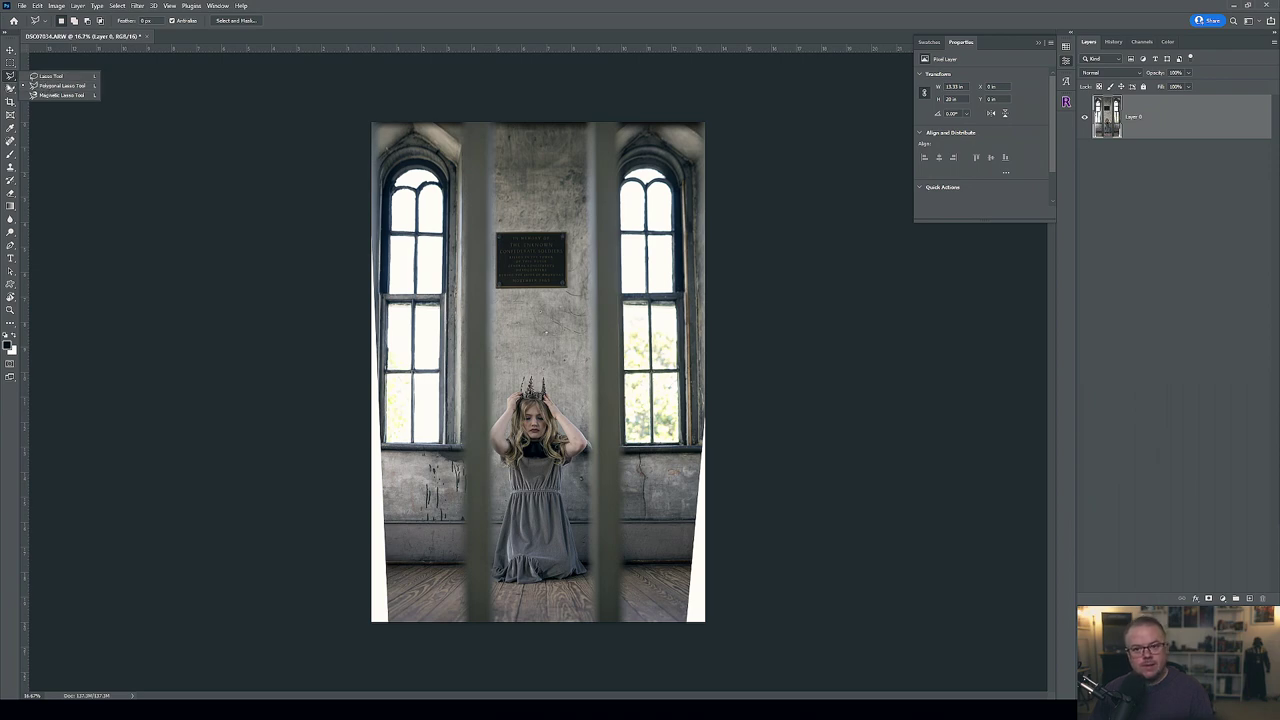
{"action": "left_click", "coordinate": [44, 87]}
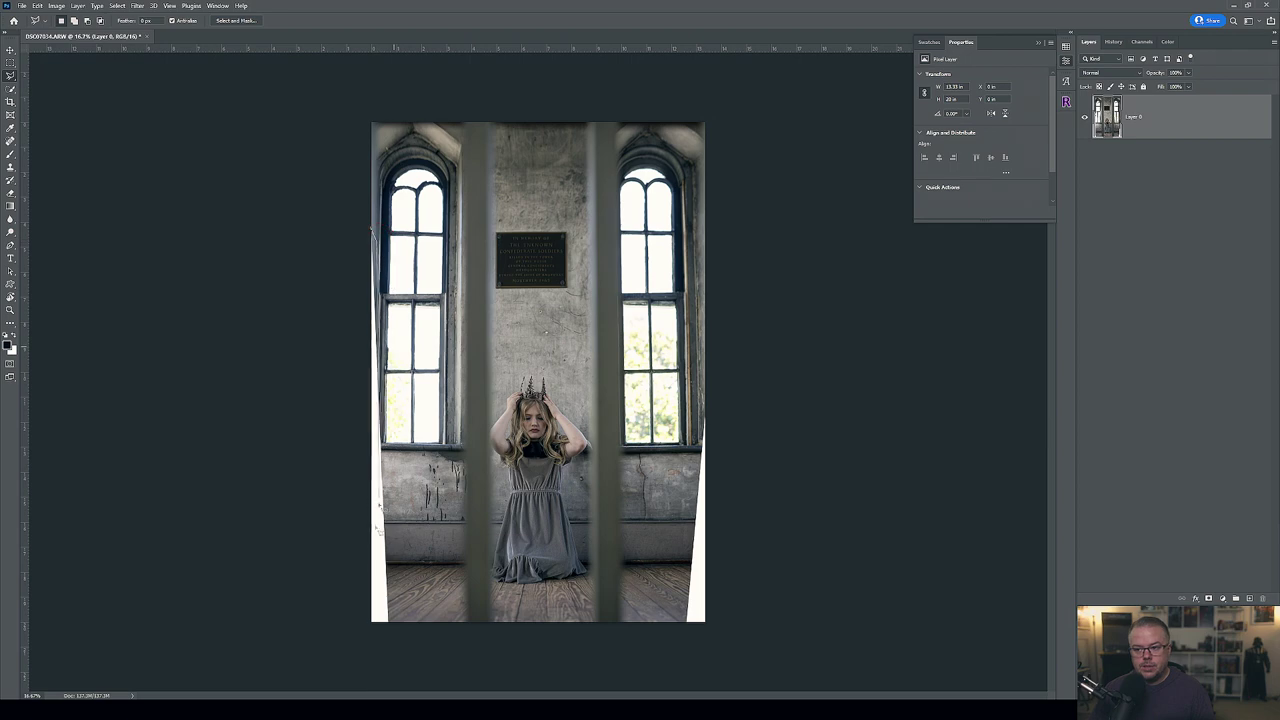
{"action": "left_click", "coordinate": [394, 632]}
{"action": "left_click", "coordinate": [357, 628]}
{"action": "left_click", "coordinate": [374, 230]}
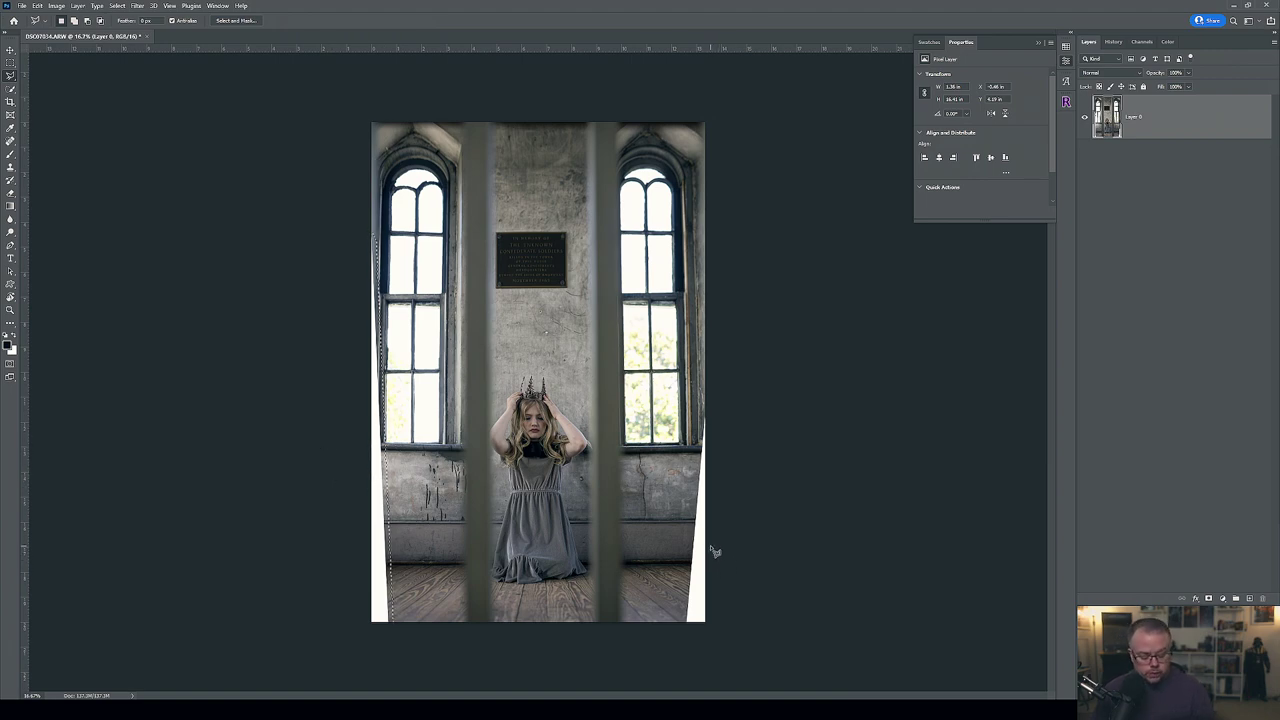
Add the blank wedge along the photo's lower right edge to the selection and start Content-Aware Fill on both areas.
{"action": "left_click", "coordinate": [683, 627]}
{"action": "left_click", "coordinate": [705, 397]}
{"action": "left_click", "coordinate": [714, 494]}
{"action": "left_click", "coordinate": [714, 629]}
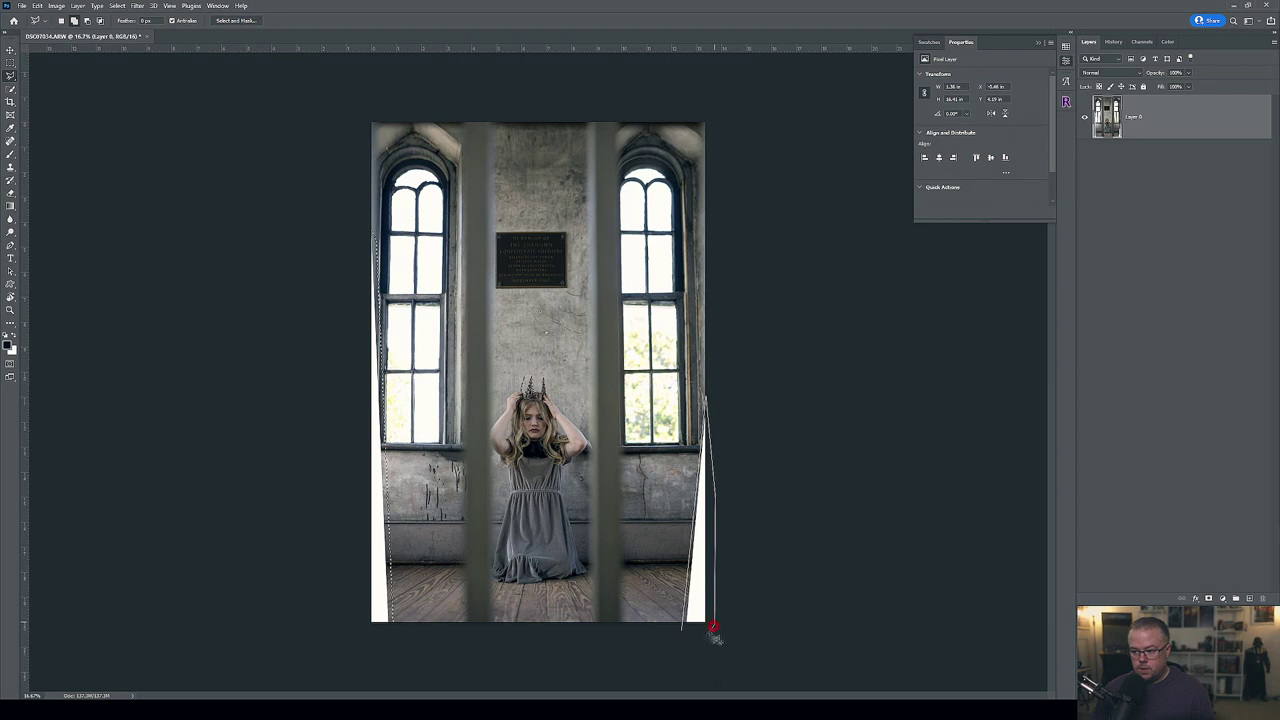
{"action": "left_click", "coordinate": [683, 632]}
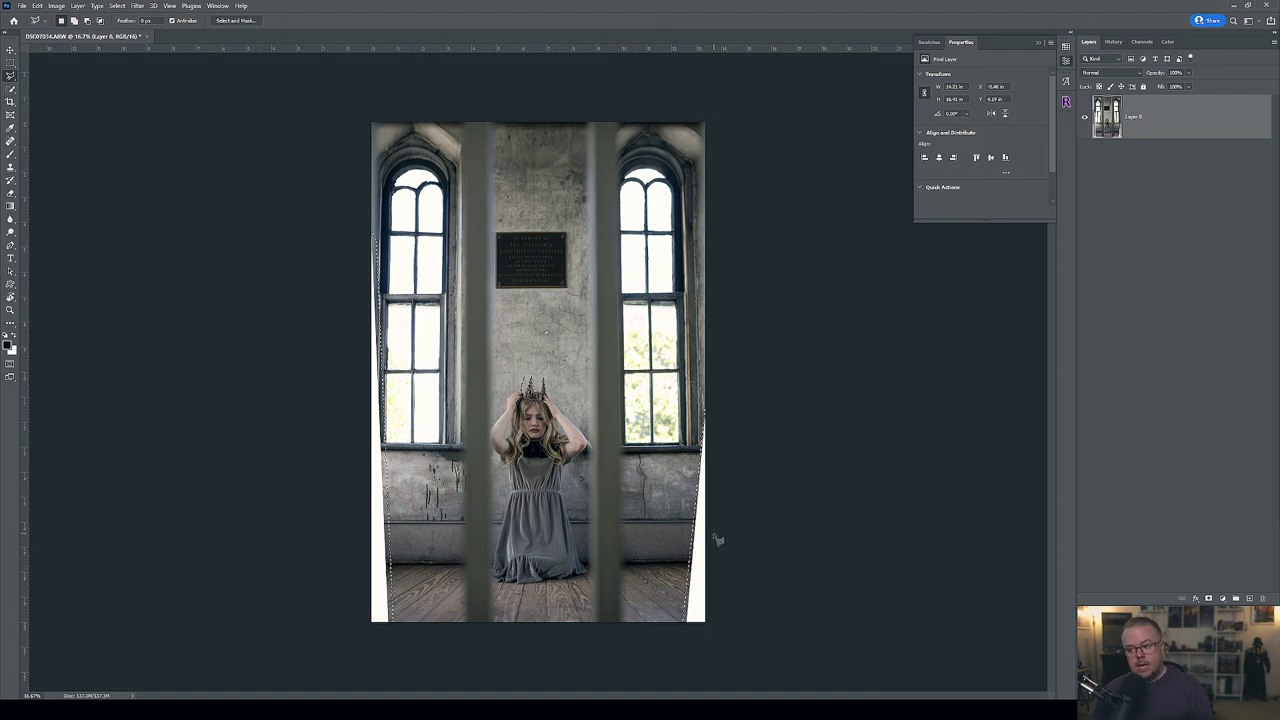
{"action": "left_click", "coordinate": [36, 6]}
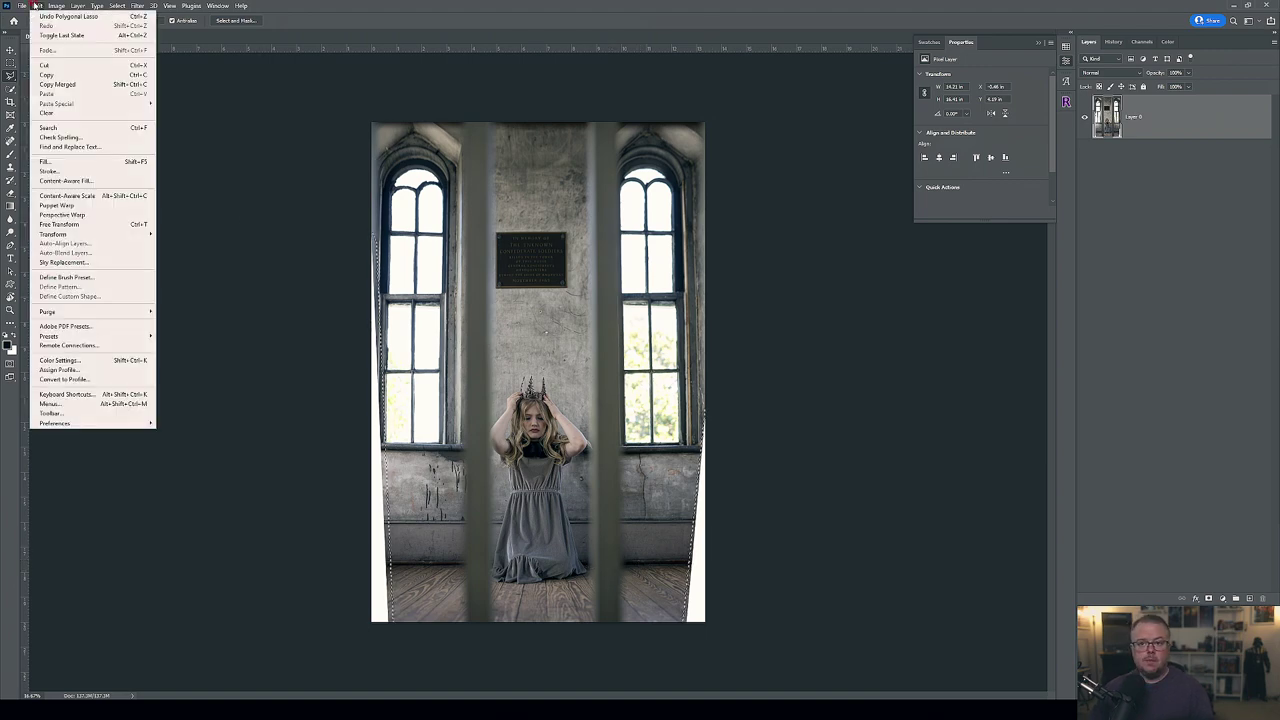
{"action": "left_click", "coordinate": [69, 183]}
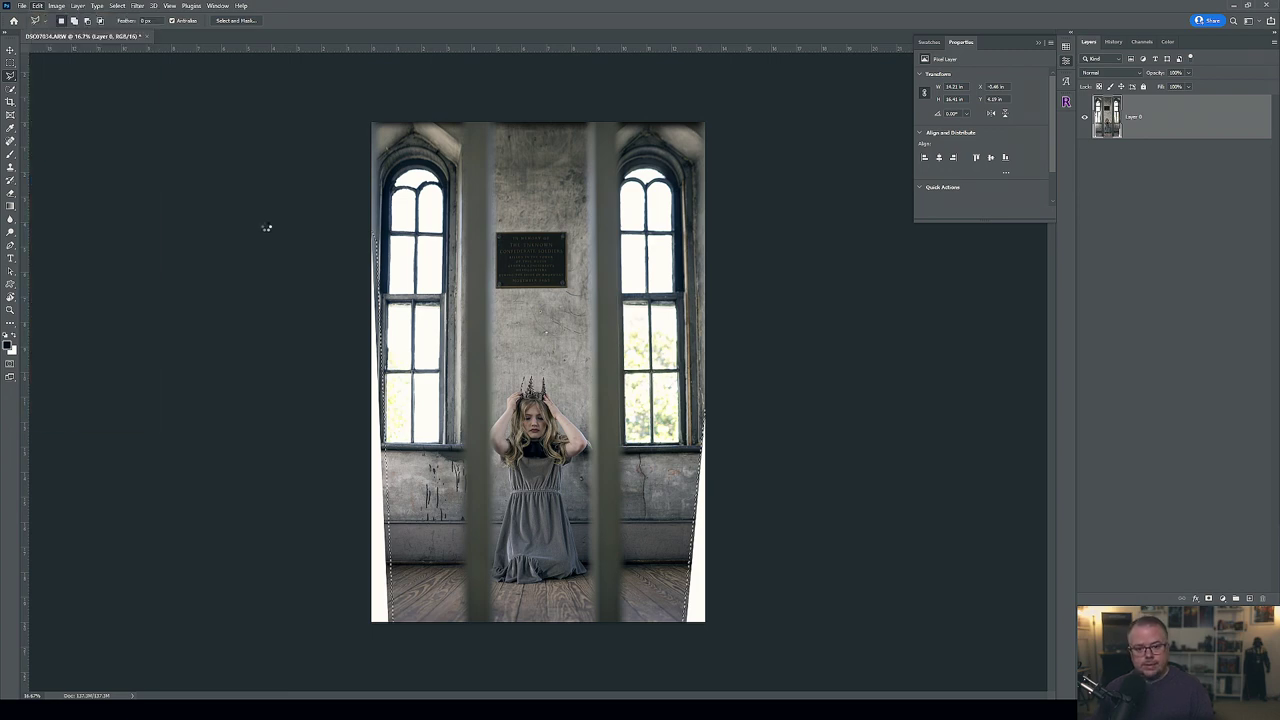
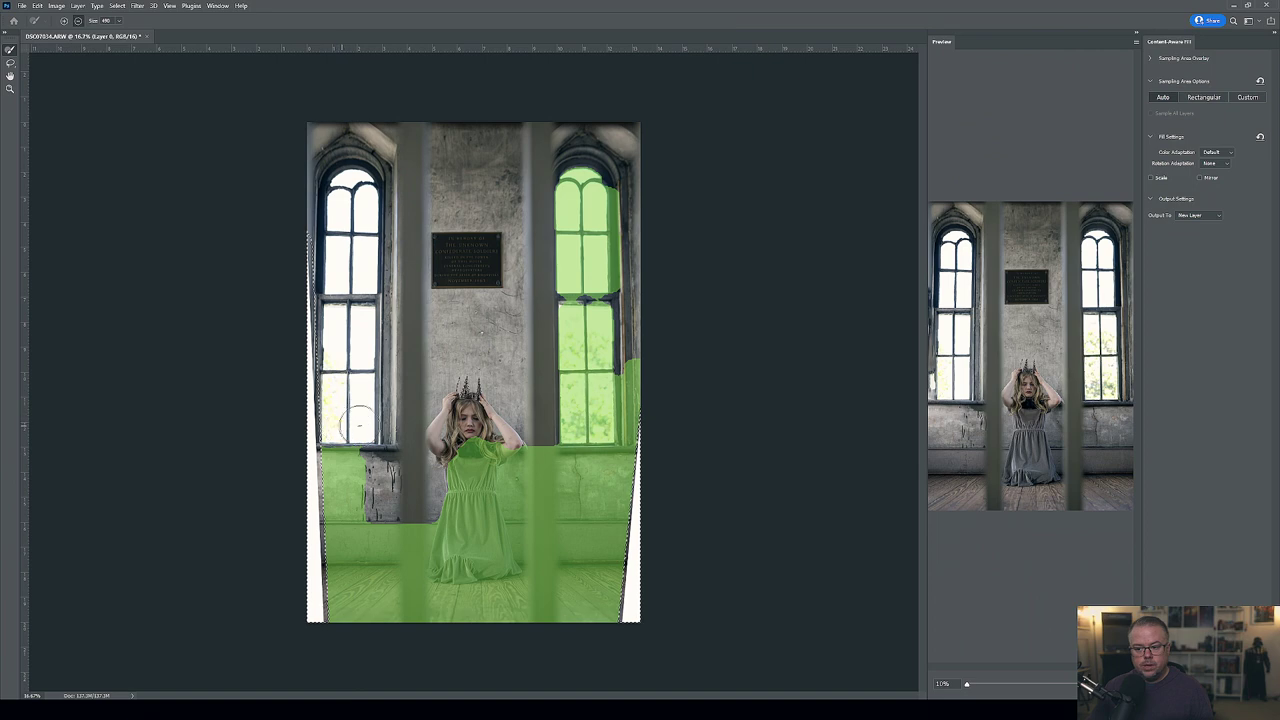
Try excluding the dress, floor and right window from the fill's sampling area and adding the photo's right edge to it.
{"action": "left_click", "coordinate": [346, 426]}
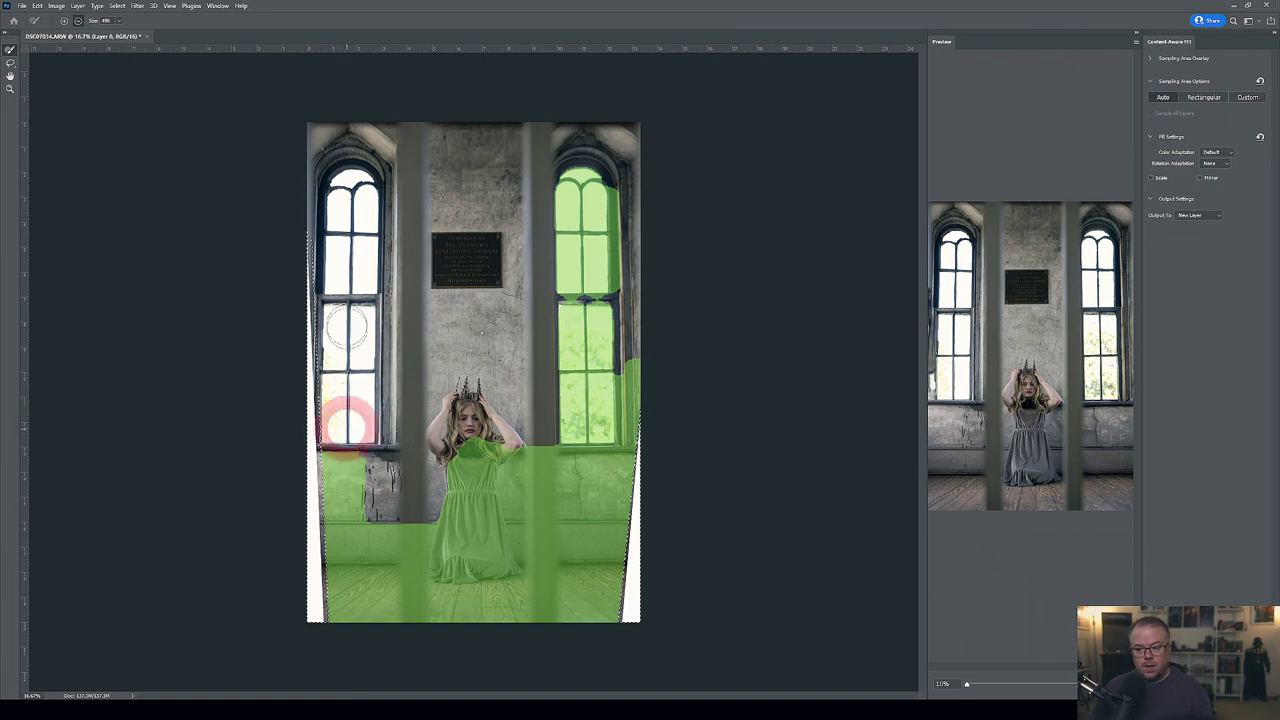
{"action": "mouse_move", "coordinate": [887, 397]}
{"action": "left_mouse_down"}
{"action": "mouse_move", "coordinate": [920, 371]}
{"action": "mouse_move", "coordinate": [890, 418]}
{"action": "left_mouse_up"}
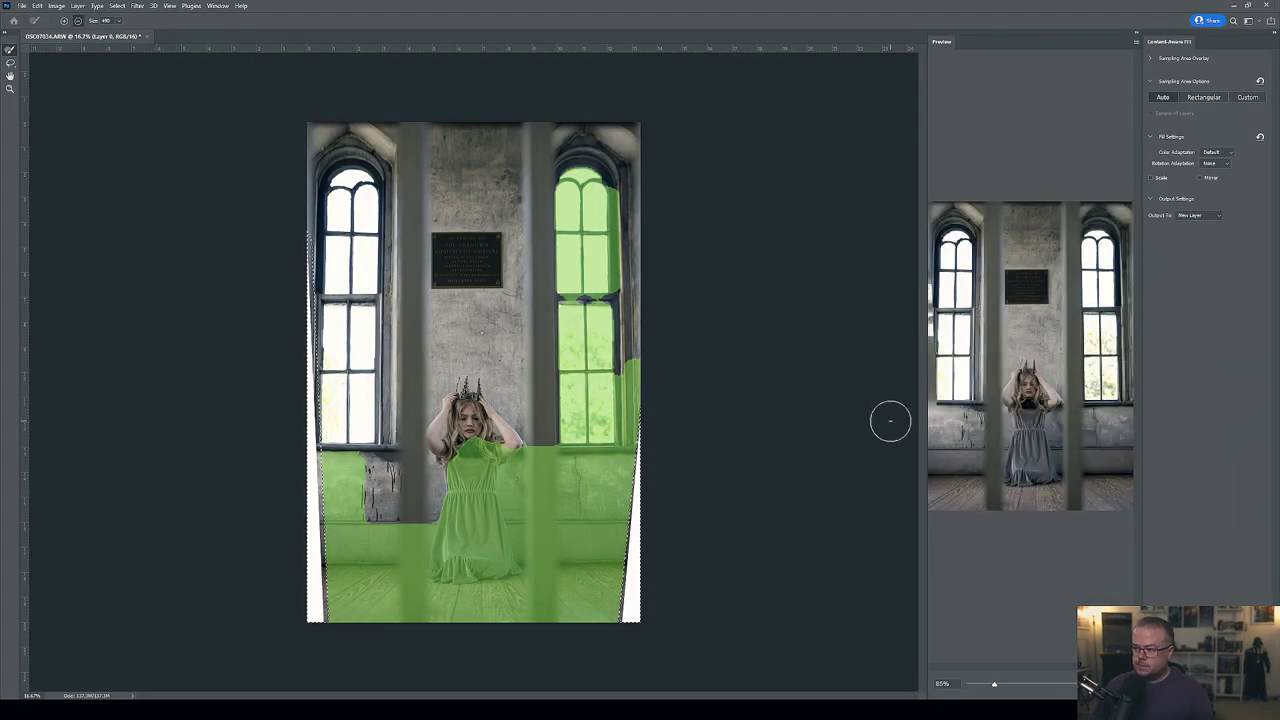
{"action": "left_click", "coordinate": [966, 684]}
{"action": "mouse_move", "coordinate": [468, 445]}
{"action": "left_mouse_down"}
{"action": "mouse_move", "coordinate": [470, 495]}
{"action": "mouse_move", "coordinate": [505, 470]}
{"action": "mouse_move", "coordinate": [510, 480]}
{"action": "mouse_move", "coordinate": [505, 540]}
{"action": "mouse_move", "coordinate": [470, 550]}
{"action": "mouse_move", "coordinate": [450, 535]}
{"action": "mouse_move", "coordinate": [435, 475]}
{"action": "mouse_move", "coordinate": [405, 560]}
{"action": "mouse_move", "coordinate": [435, 585]}
{"action": "mouse_move", "coordinate": [520, 590]}
{"action": "mouse_move", "coordinate": [533, 475]}
{"action": "mouse_move", "coordinate": [370, 545]}
{"action": "mouse_move", "coordinate": [363, 530]}
{"action": "mouse_move", "coordinate": [414, 583]}
{"action": "mouse_move", "coordinate": [327, 600]}
{"action": "mouse_move", "coordinate": [440, 616]}
{"action": "left_mouse_up"}
{"action": "mouse_move", "coordinate": [540, 450]}
{"action": "left_mouse_down"}
{"action": "mouse_move", "coordinate": [562, 655]}
{"action": "mouse_move", "coordinate": [556, 640]}
{"action": "mouse_move", "coordinate": [469, 625]}
{"action": "mouse_move", "coordinate": [581, 635]}
{"action": "mouse_move", "coordinate": [544, 582]}
{"action": "mouse_move", "coordinate": [651, 591]}
{"action": "left_mouse_up"}
{"action": "mouse_move", "coordinate": [580, 152]}
{"action": "left_mouse_down"}
{"action": "mouse_move", "coordinate": [576, 205]}
{"action": "mouse_move", "coordinate": [630, 395]}
{"action": "mouse_move", "coordinate": [620, 415]}
{"action": "mouse_move", "coordinate": [578, 428]}
{"action": "mouse_move", "coordinate": [572, 330]}
{"action": "mouse_move", "coordinate": [590, 290]}
{"action": "mouse_move", "coordinate": [587, 368]}
{"action": "left_mouse_up"}
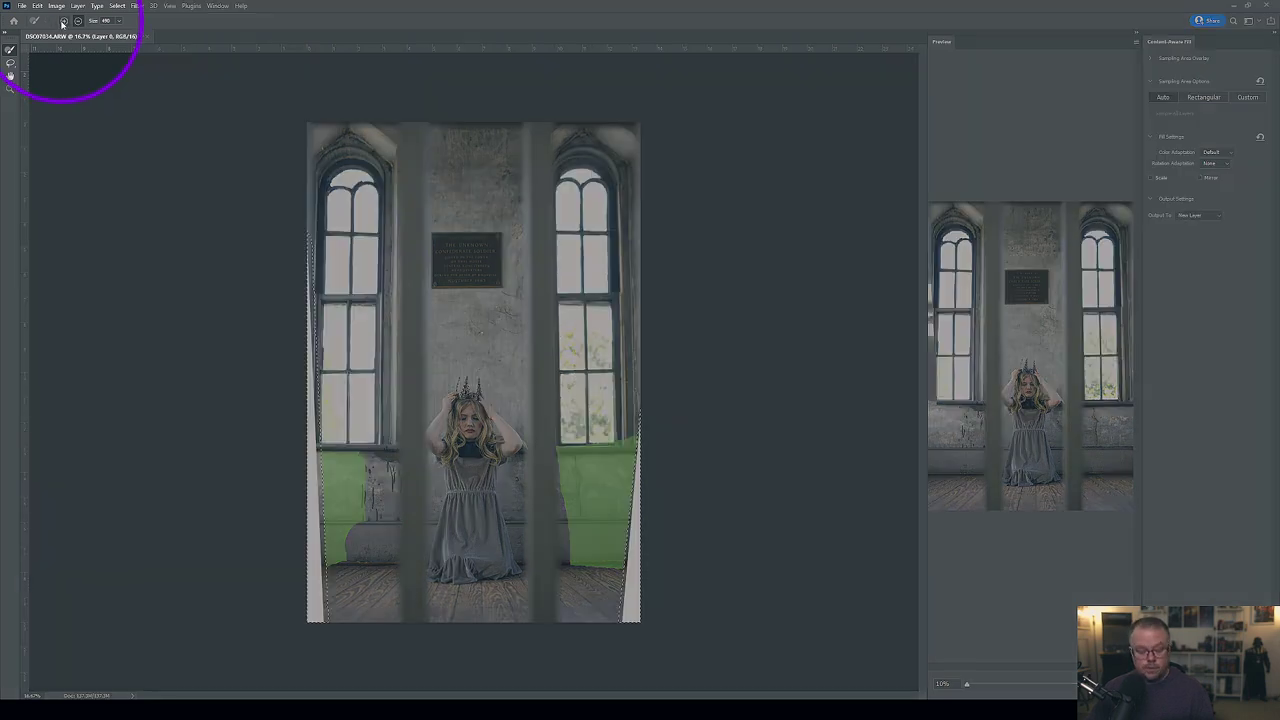
{"action": "left_click", "coordinate": [63, 20]}
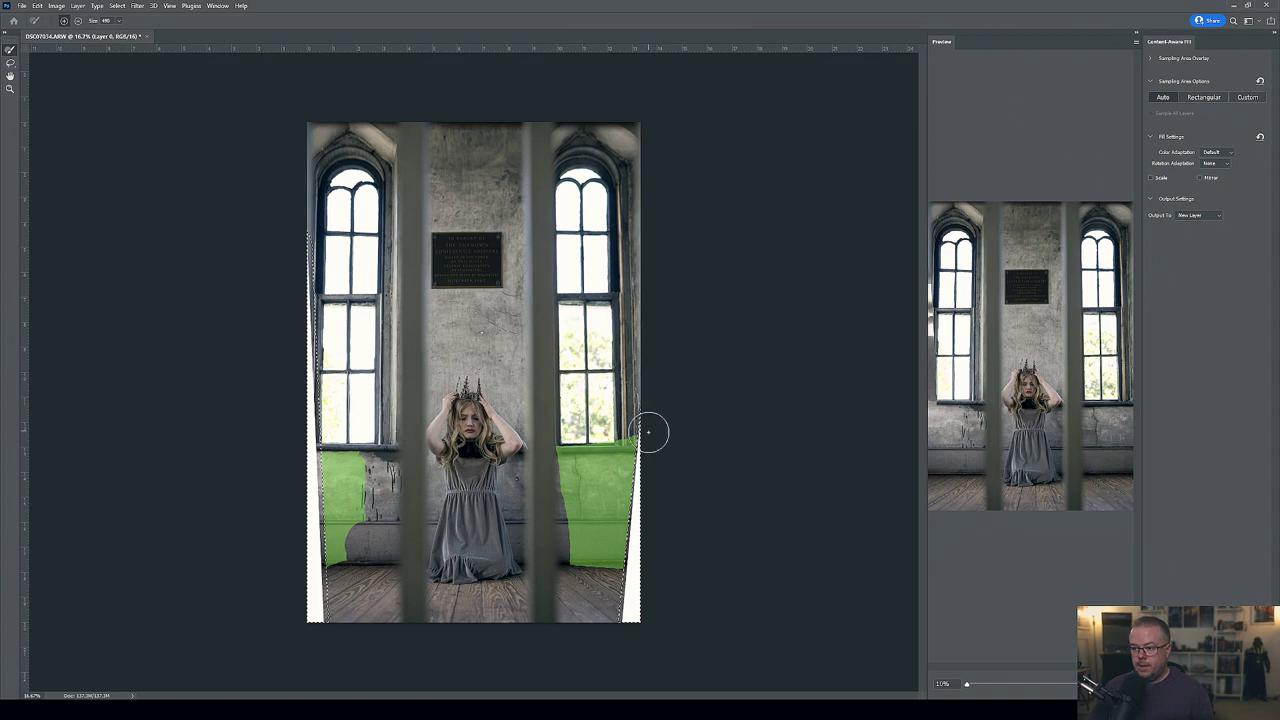
{"action": "left_click_drag", "start_coordinate": [648, 432], "coordinate": [651, 137]}
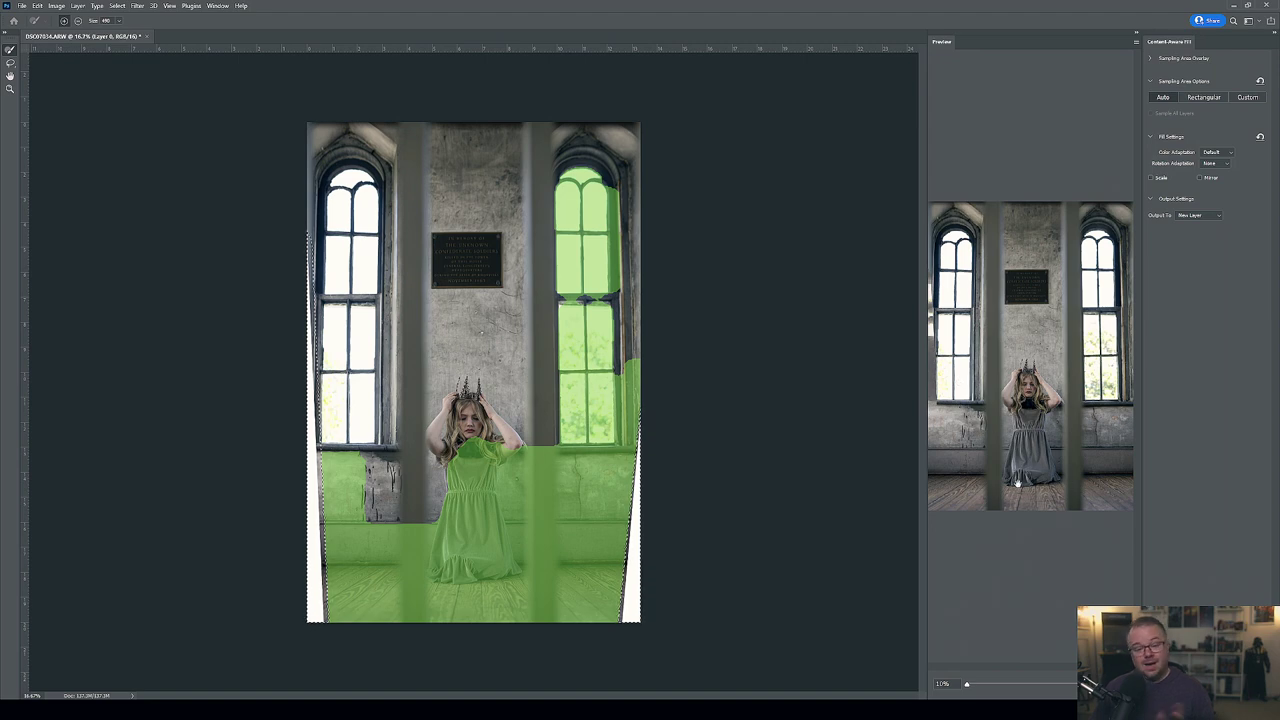
Apply the content-aware fill with automatic sampling to a new layer and clear the selection.
{"action": "left_click", "coordinate": [1236, 592]}
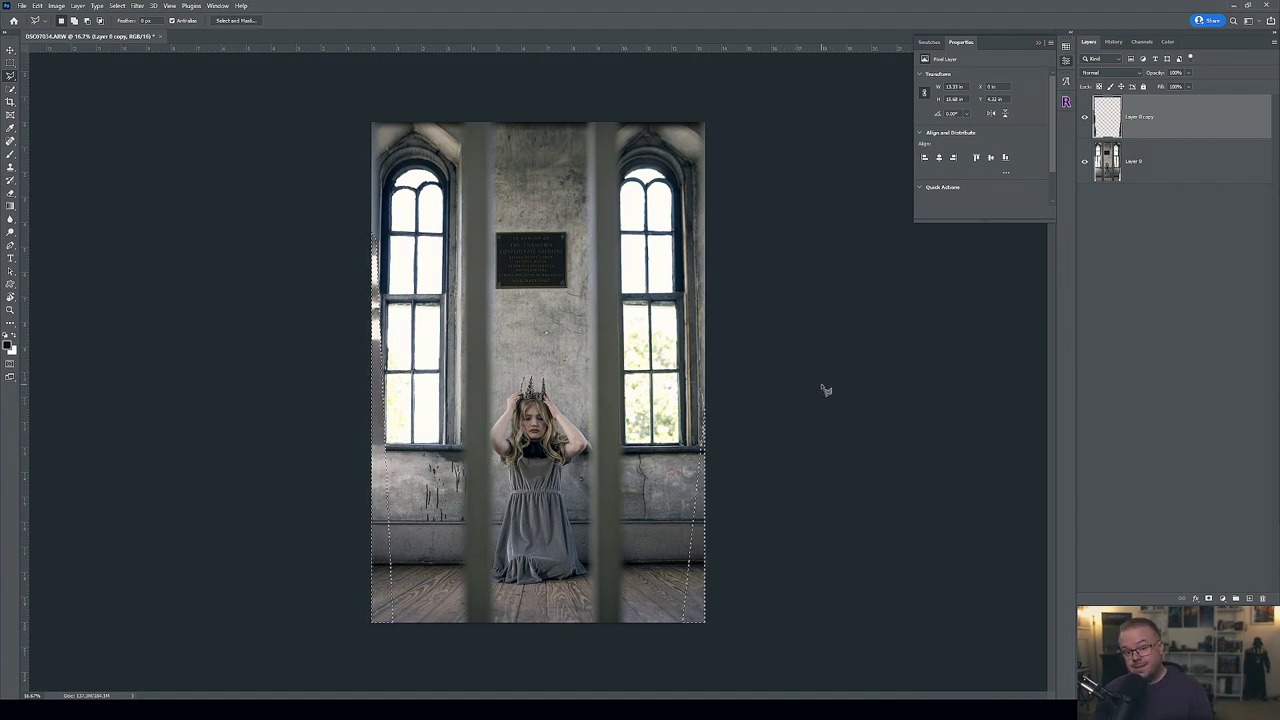
{"action": "key", "text": "ctrl+d"}
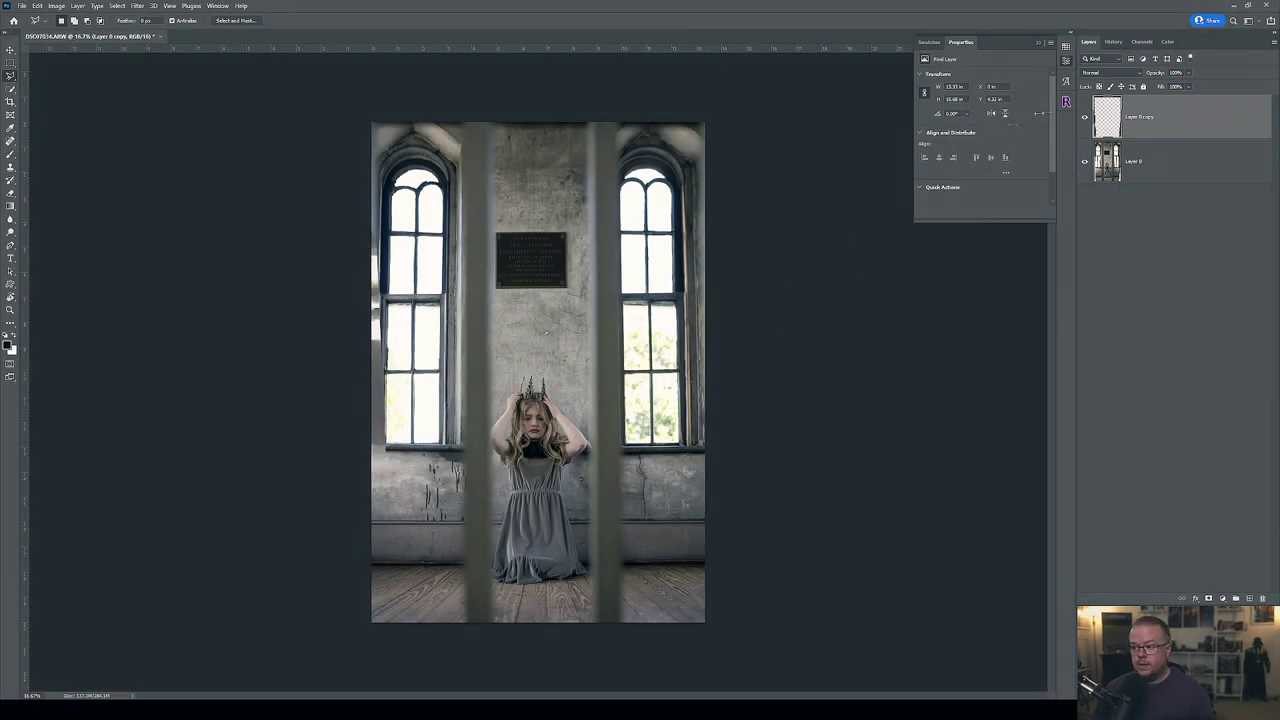
Compare the photo's lower edges with and without the content-aware fill layer.
{"action": "left_click", "coordinate": [1085, 117]}
{"action": "left_click", "coordinate": [1085, 117]}
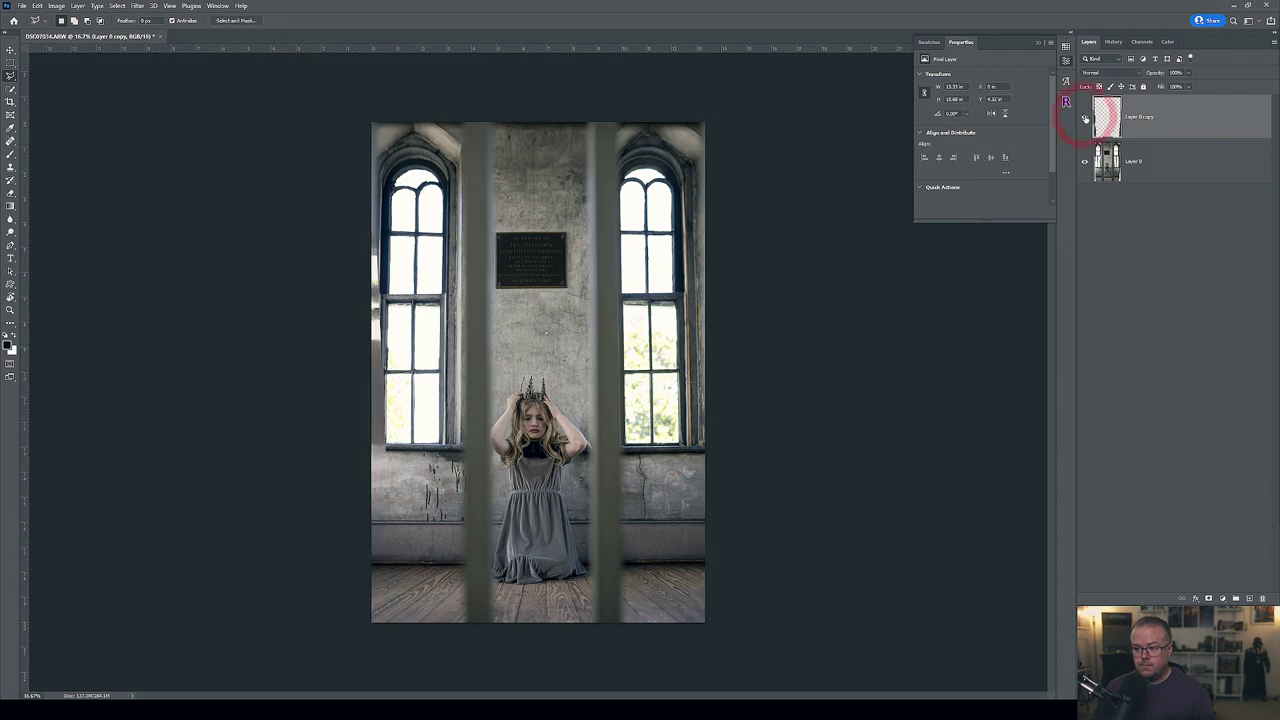
{"action": "left_click", "coordinate": [1085, 117]}
{"action": "left_click", "coordinate": [1085, 117]}
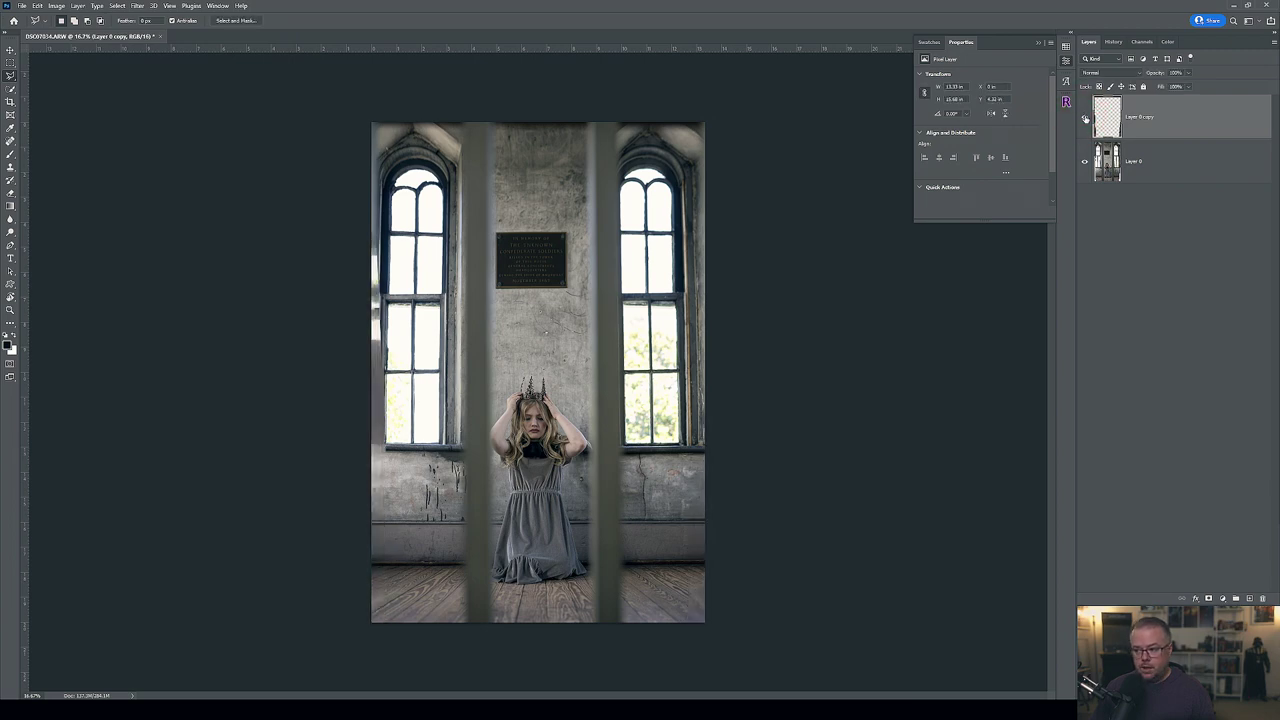
{"action": "left_click", "coordinate": [1085, 117]}
{"action": "left_click", "coordinate": [1085, 117]}
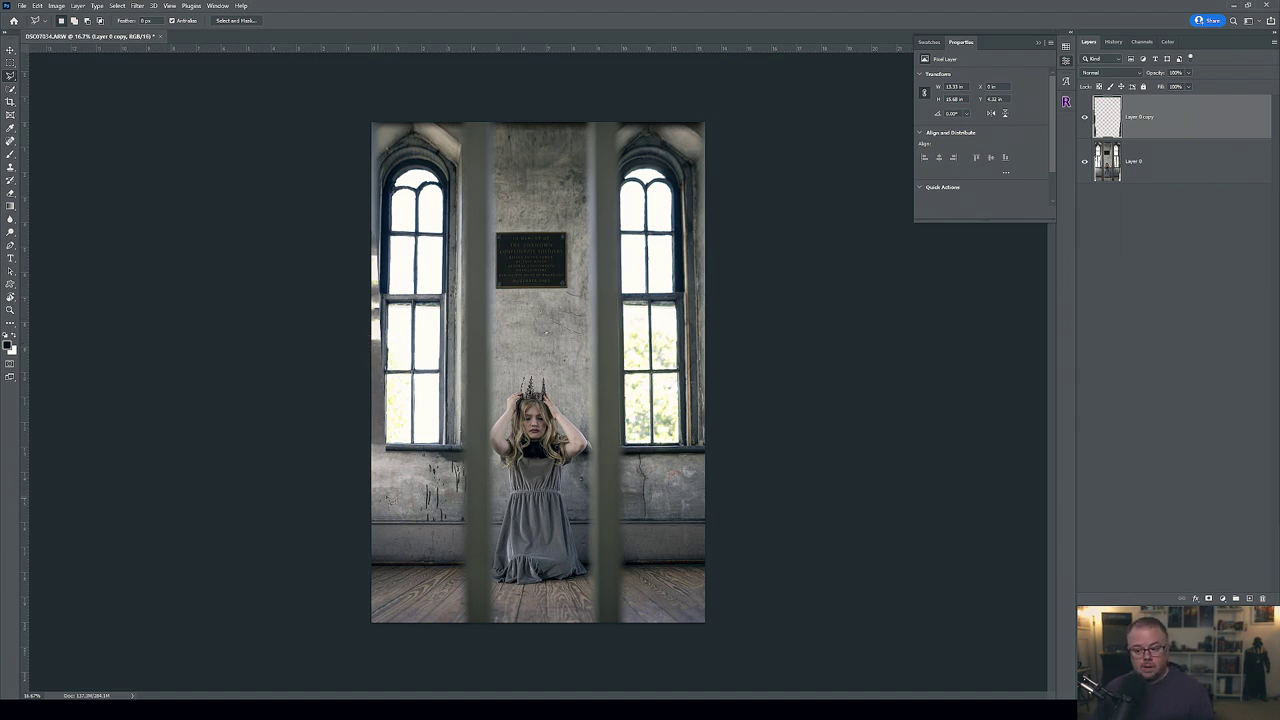
{"action": "left_click", "coordinate": [386, 512]}
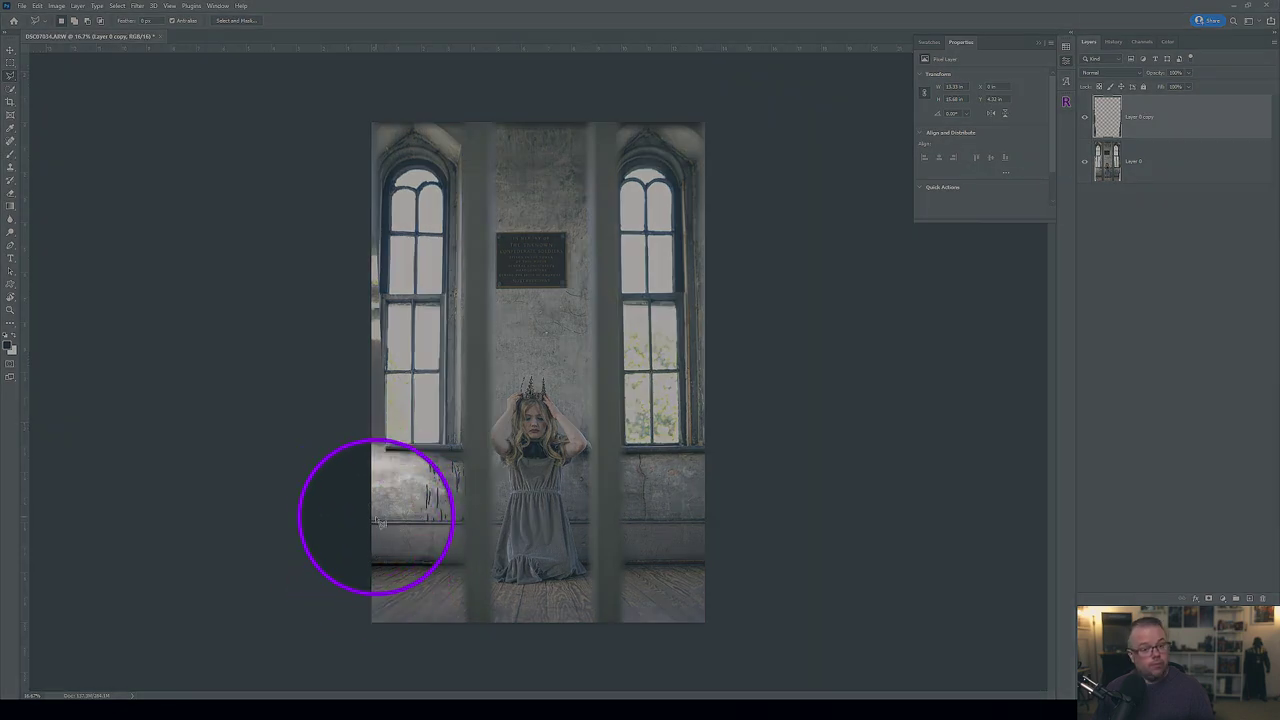
{"action": "key", "text": "ctrl+z"}
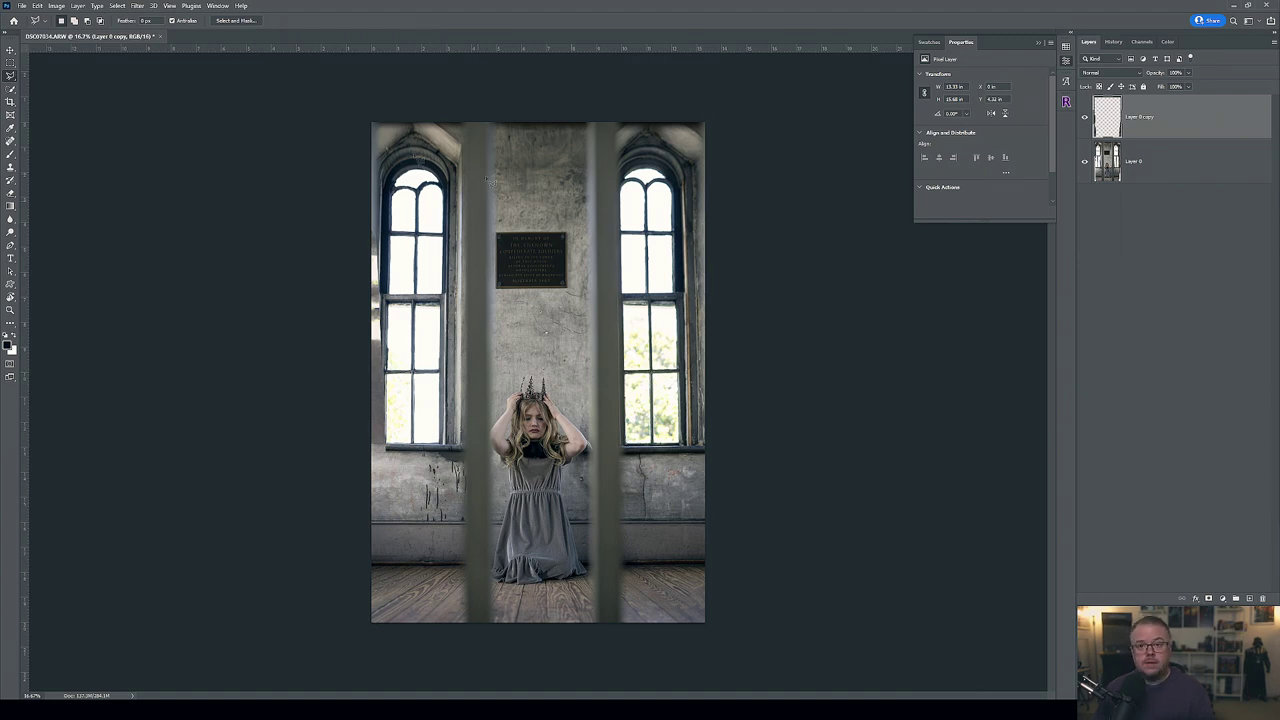
Flatten the image and duplicate the resulting Background layer.
{"action": "left_click", "coordinate": [87, 8]}
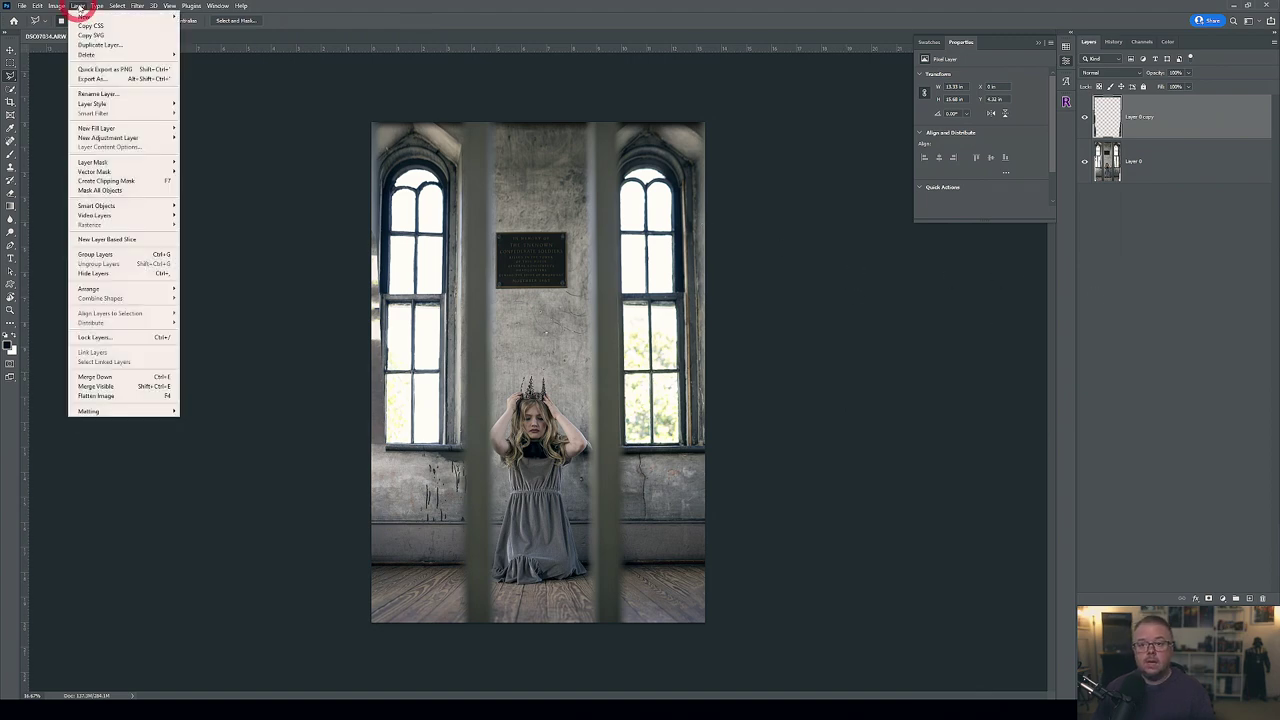
{"action": "left_click", "coordinate": [102, 397]}
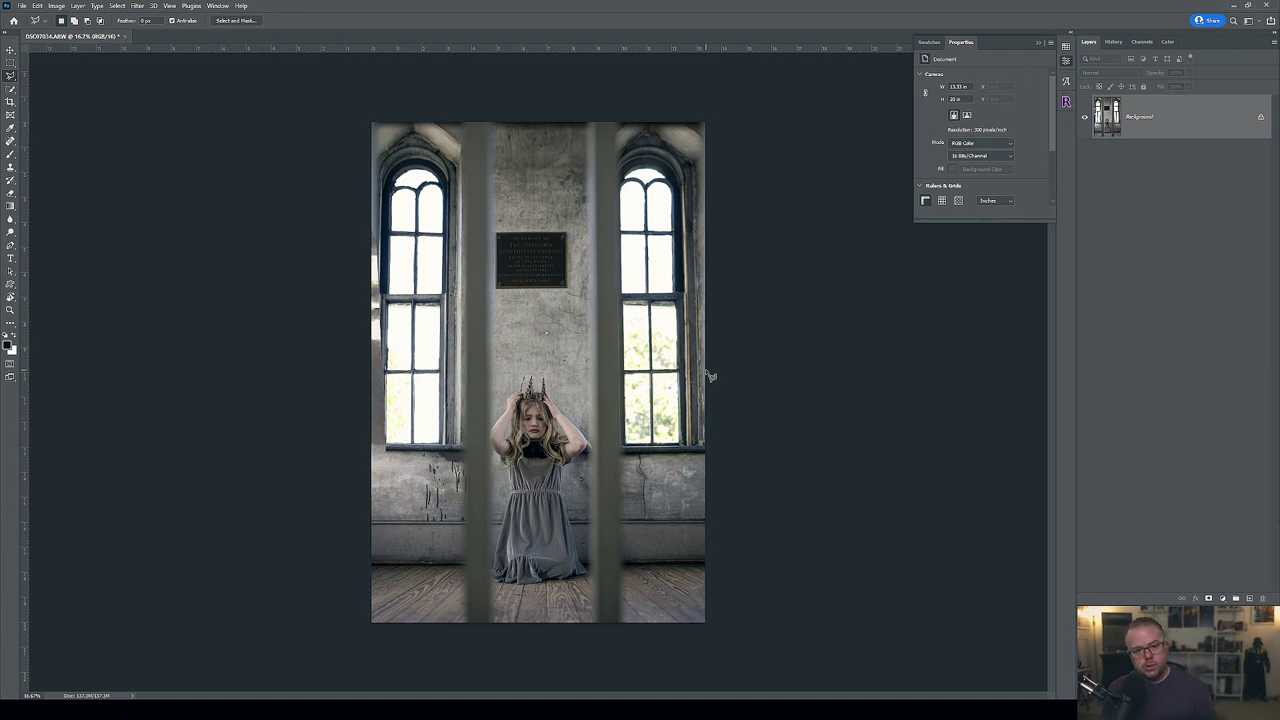
{"action": "key", "text": "ctrl+j"}
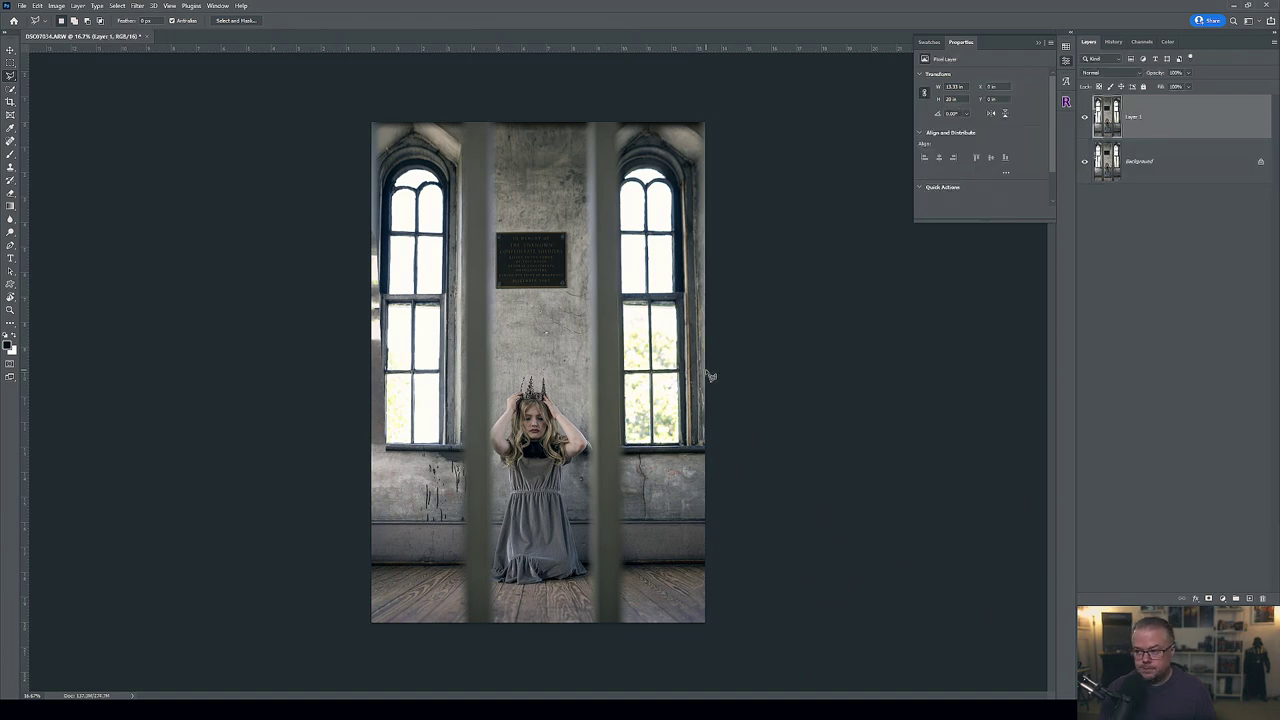
Flip the duplicated photo layer horizontally.
{"action": "left_click", "coordinate": [38, 6]}
{"action": "mouse_move", "coordinate": [88, 236]}
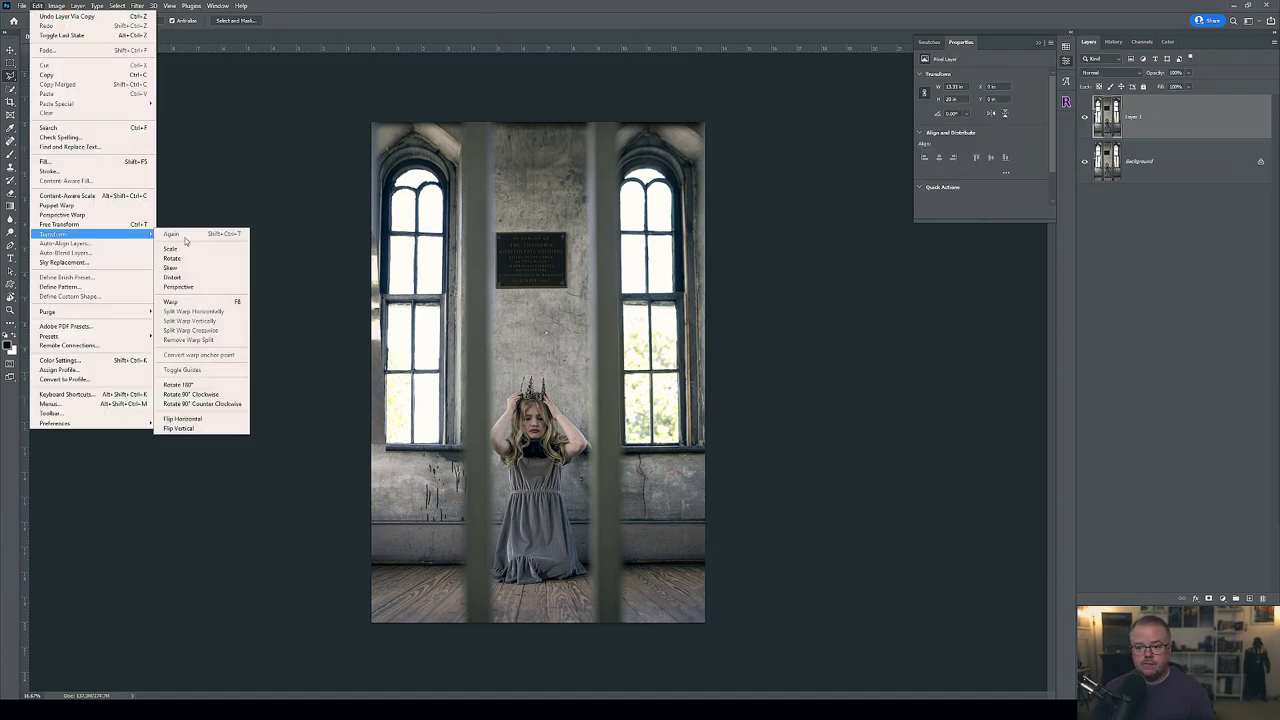
{"action": "left_click", "coordinate": [185, 418]}
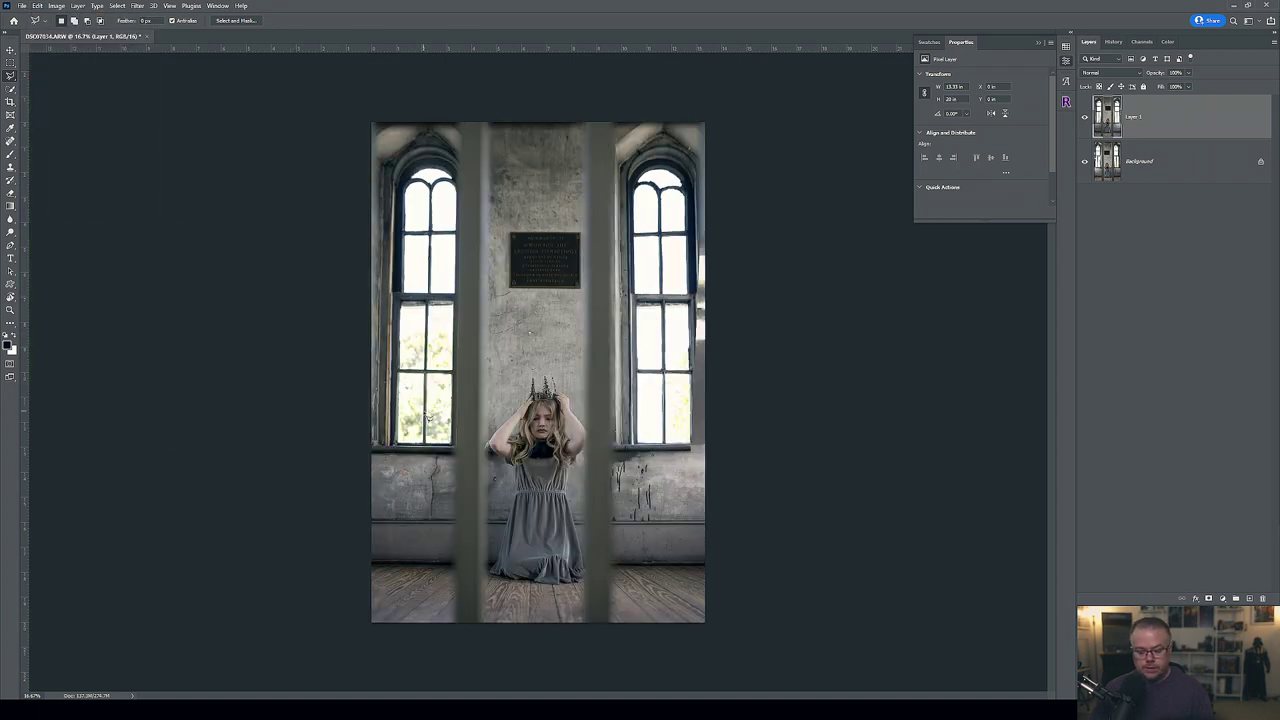
Hide the flipped layer with a black layer mask and make white the painting colour.
{"action": "key", "text": "b"}
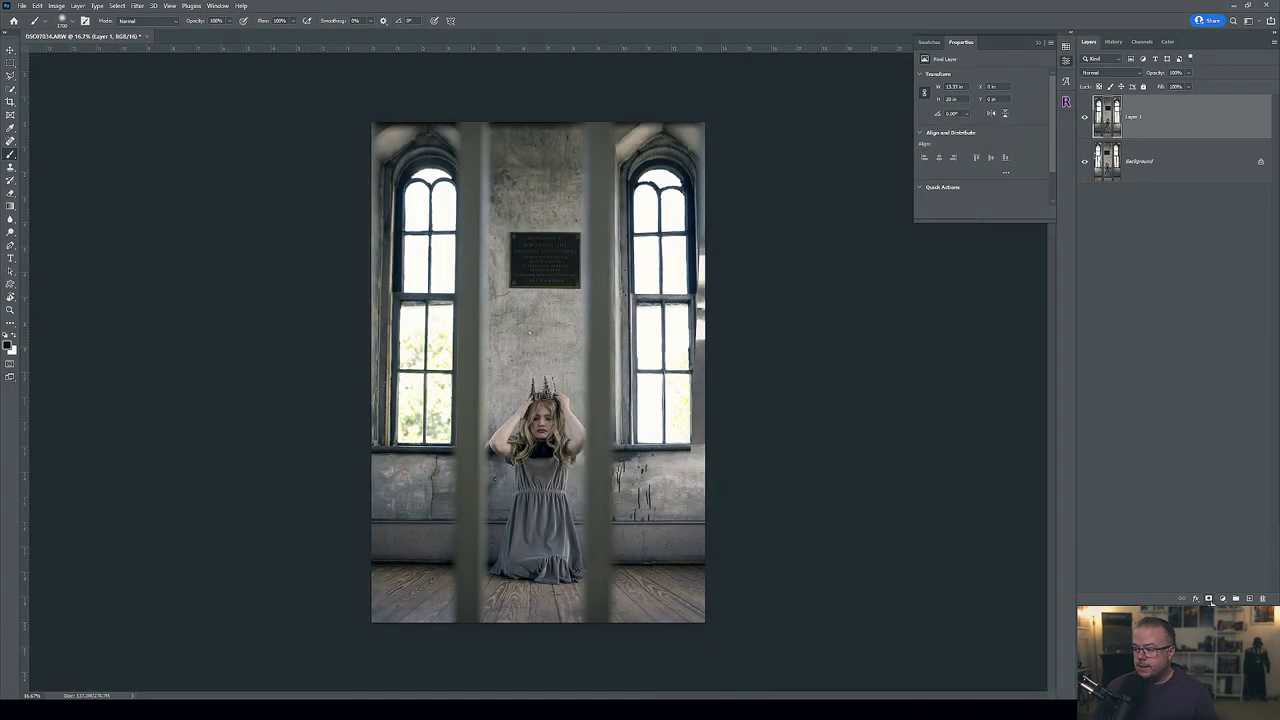
{"action": "left_click", "coordinate": [1208, 599], "text": "alt"}
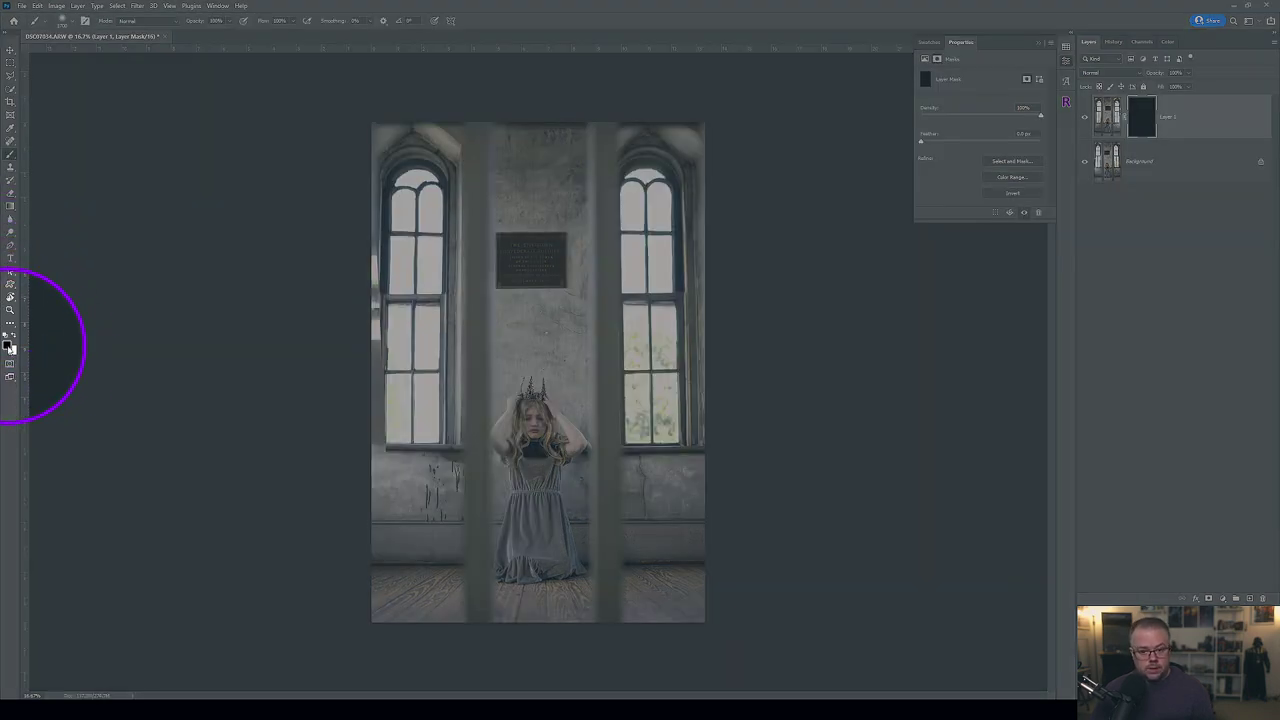
{"action": "key", "text": "x"}
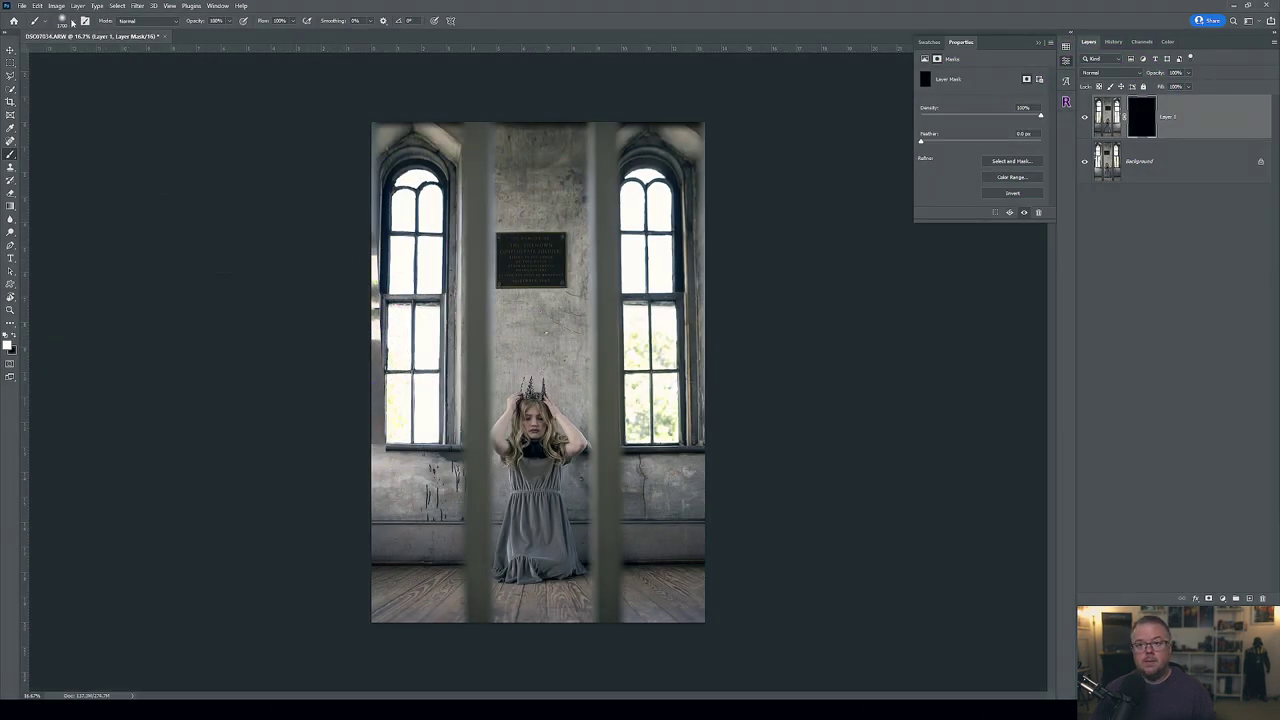
Paint white on the mask with a small soft round brush along the photo's left edge, covering the faulty fill beside the left window.
{"action": "left_click", "coordinate": [72, 22]}
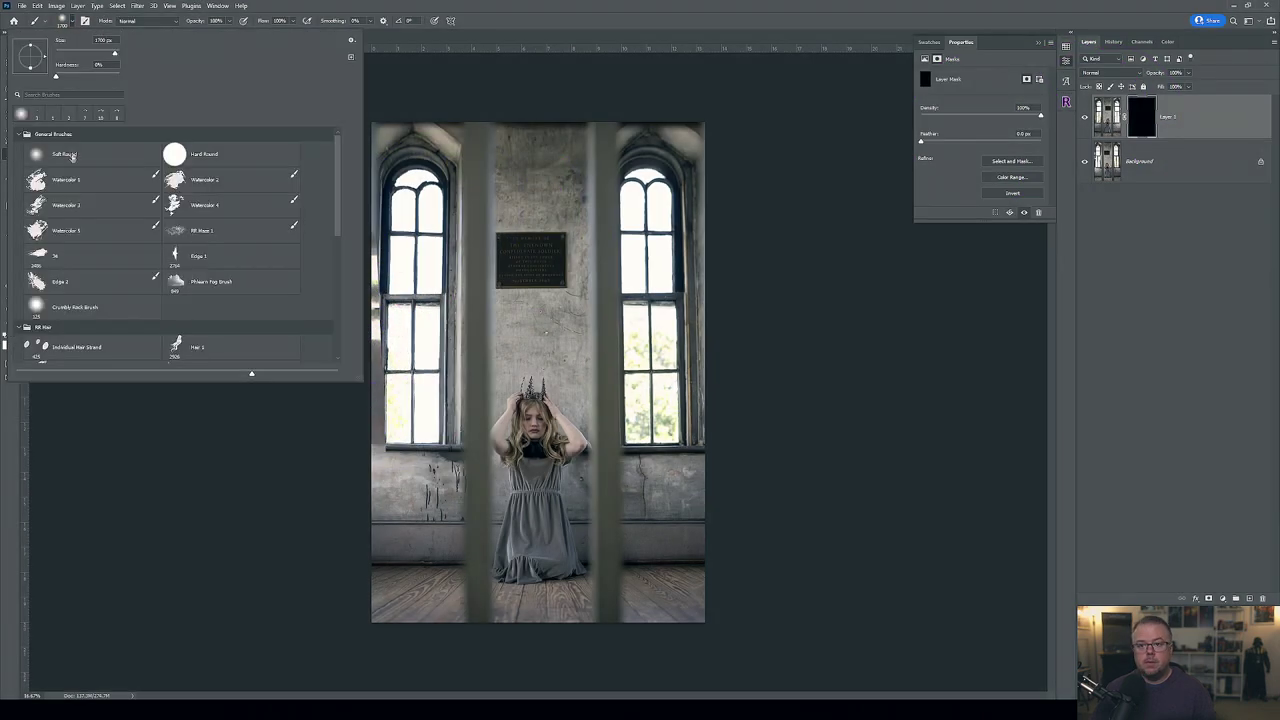
{"action": "left_click", "coordinate": [553, 12]}
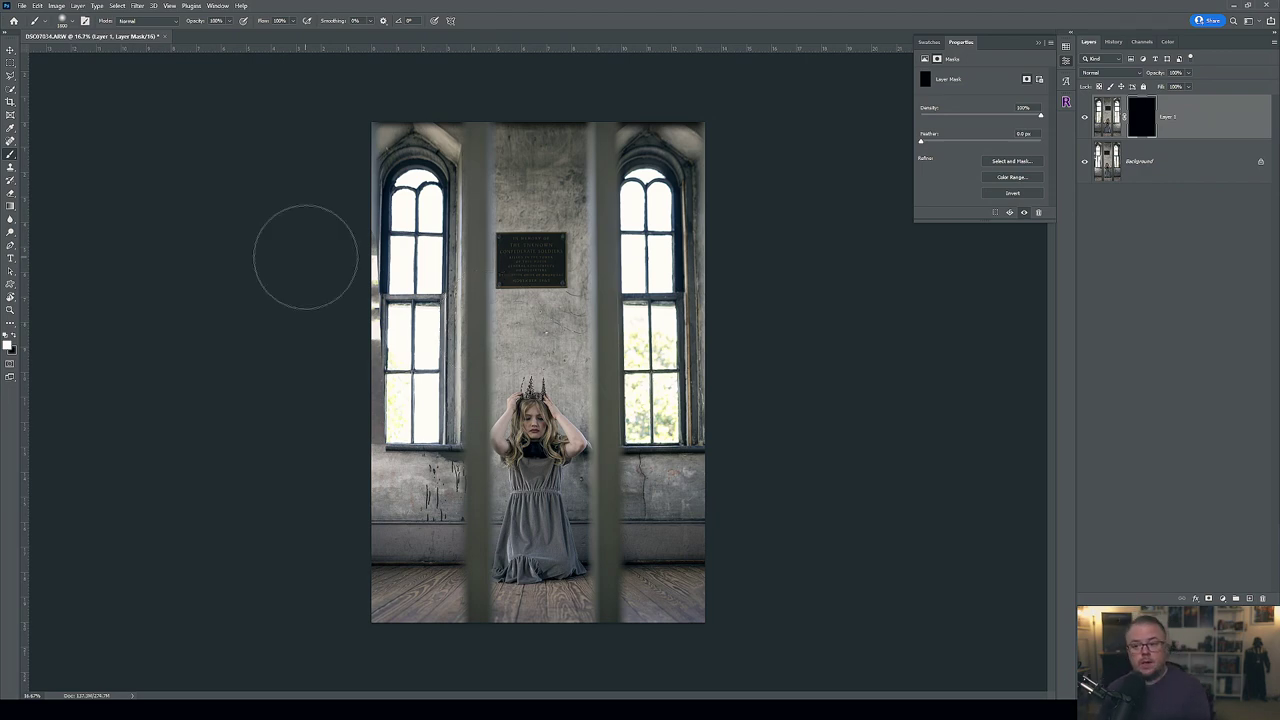
{"action": "key", "text": "bracketleft"}
{"action": "key", "text": "bracketleft"}
{"action": "key", "text": "bracketleft"}
{"action": "key", "text": "bracketleft"}
{"action": "key", "text": "bracketleft"}
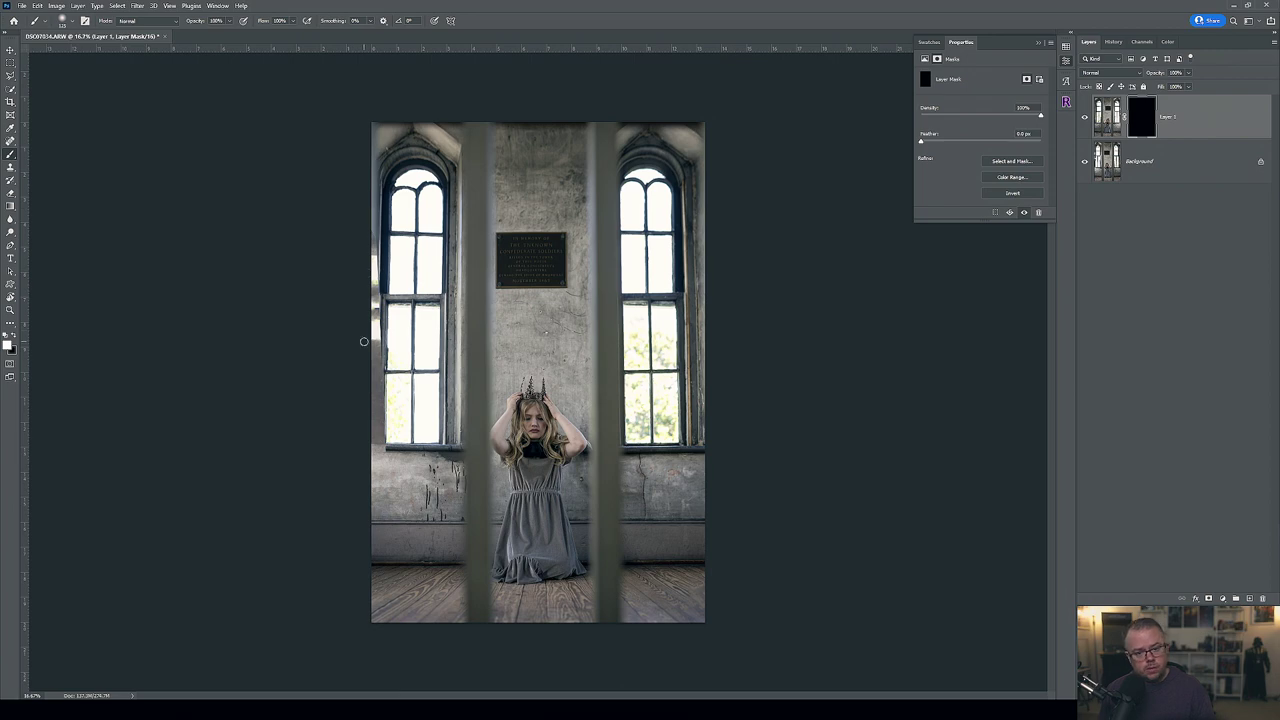
{"action": "key", "text": "r"}
{"action": "left_click_drag", "start_coordinate": [247, 333], "coordinate": [437, 572]}
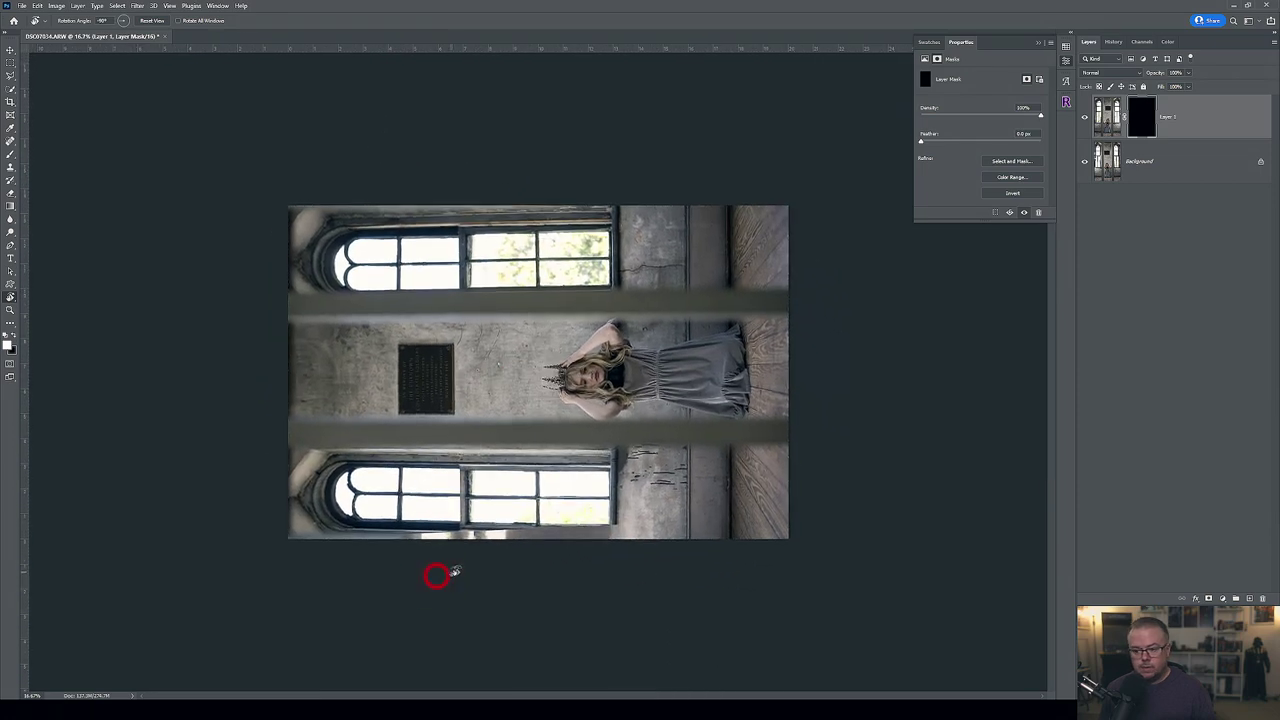
{"action": "key", "text": "b"}
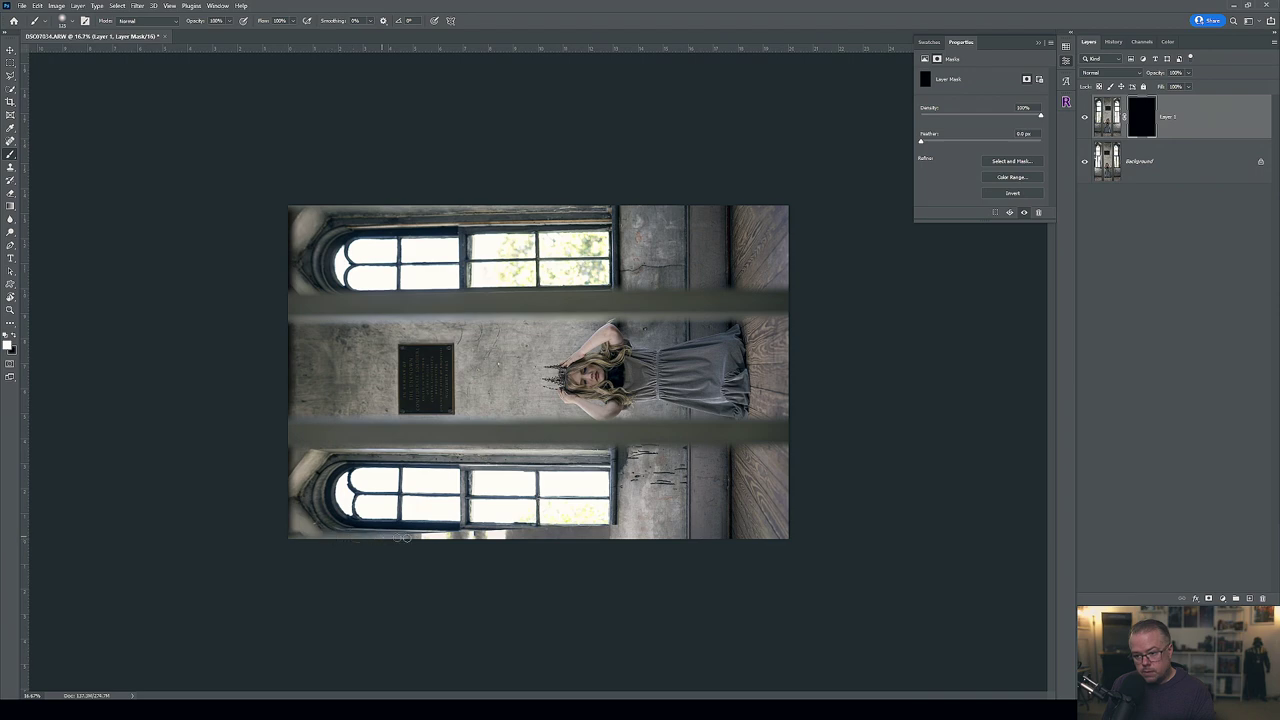
{"action": "mouse_move", "coordinate": [432, 536]}
{"action": "left_mouse_down"}
{"action": "mouse_move", "coordinate": [612, 536]}
{"action": "mouse_move", "coordinate": [603, 541]}
{"action": "left_mouse_up"}
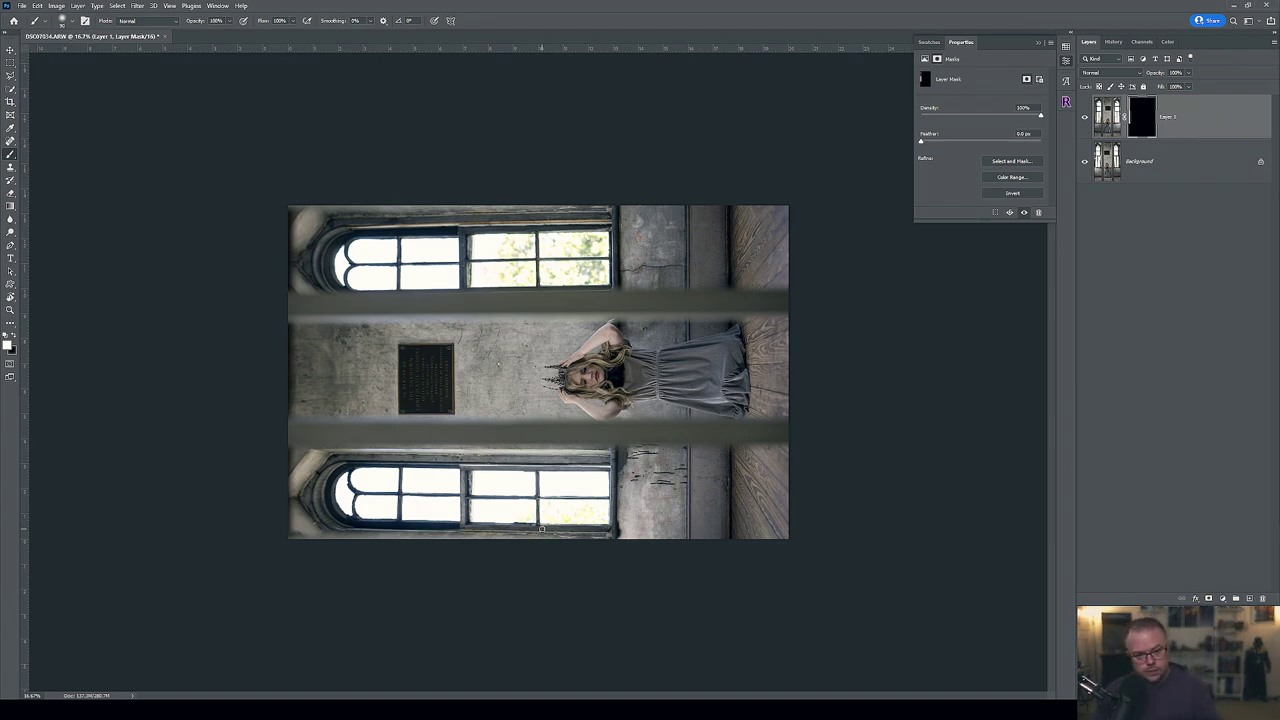
Paint white on the mask at 10% flow beneath the left window's sill to blend in the mirrored sill and wall.
{"action": "key", "text": "ctrl+alt+r"}
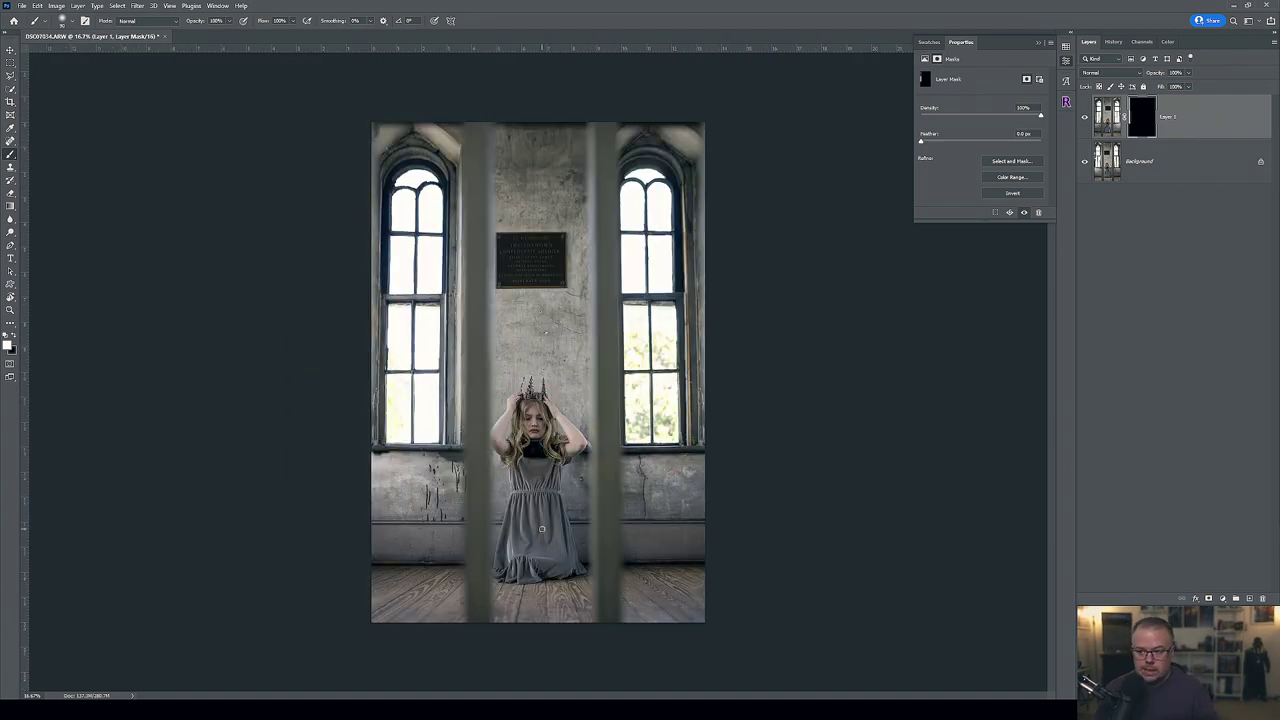
{"action": "key", "text": "z"}
{"action": "left_click", "coordinate": [366, 422]}
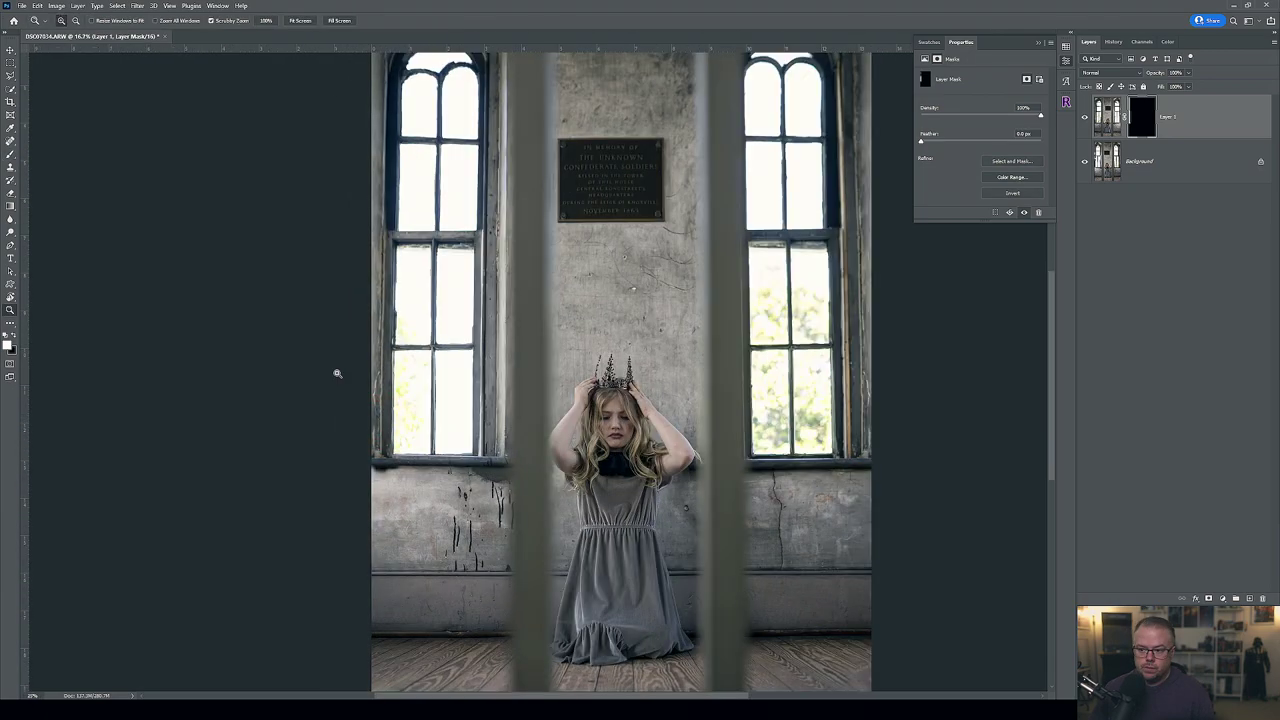
{"action": "left_click", "coordinate": [341, 372]}
{"action": "left_click", "coordinate": [357, 374]}
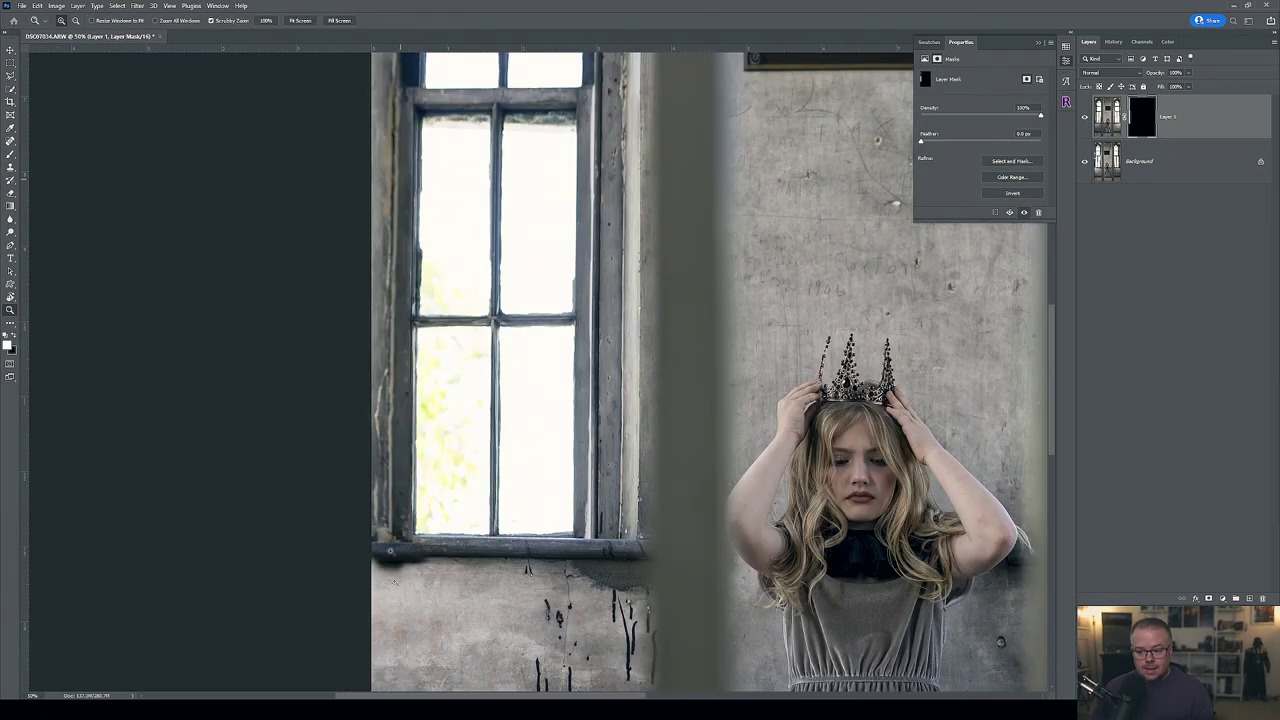
{"action": "key", "text": "b"}
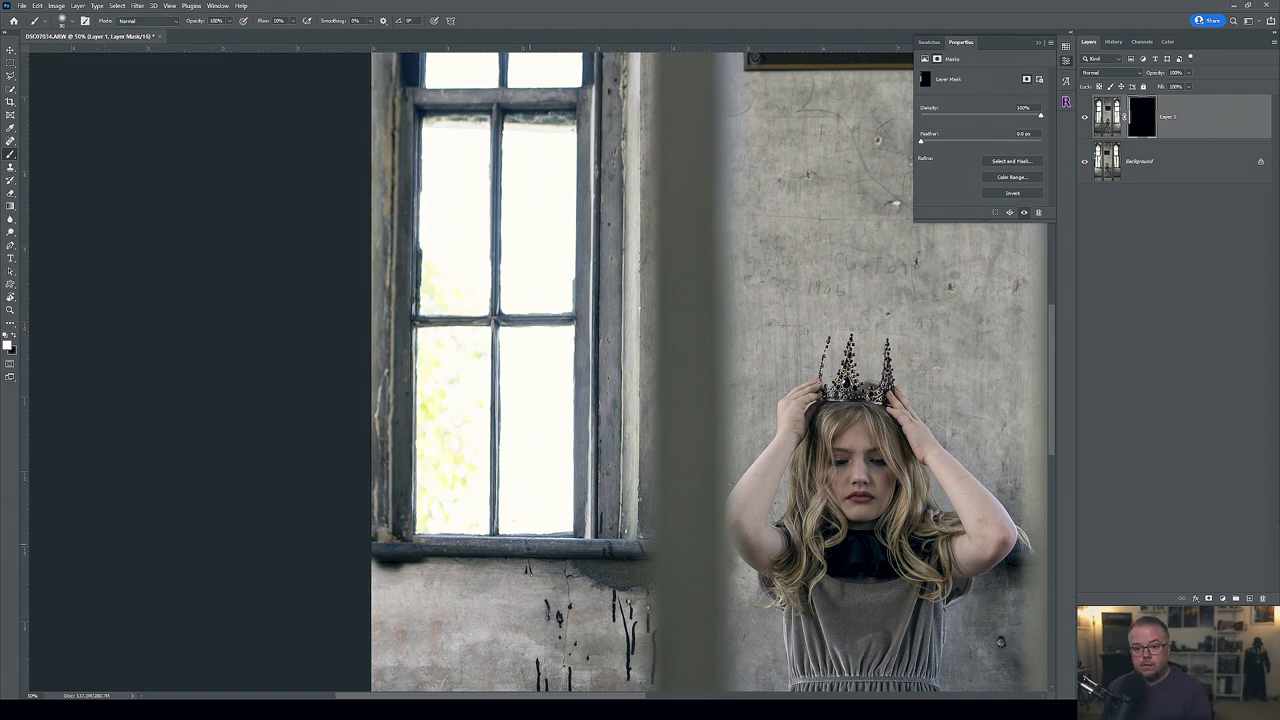
{"action": "mouse_move", "coordinate": [378, 566]}
{"action": "left_mouse_down"}
{"action": "mouse_move", "coordinate": [634, 559]}
{"action": "mouse_move", "coordinate": [608, 561]}
{"action": "left_mouse_up"}
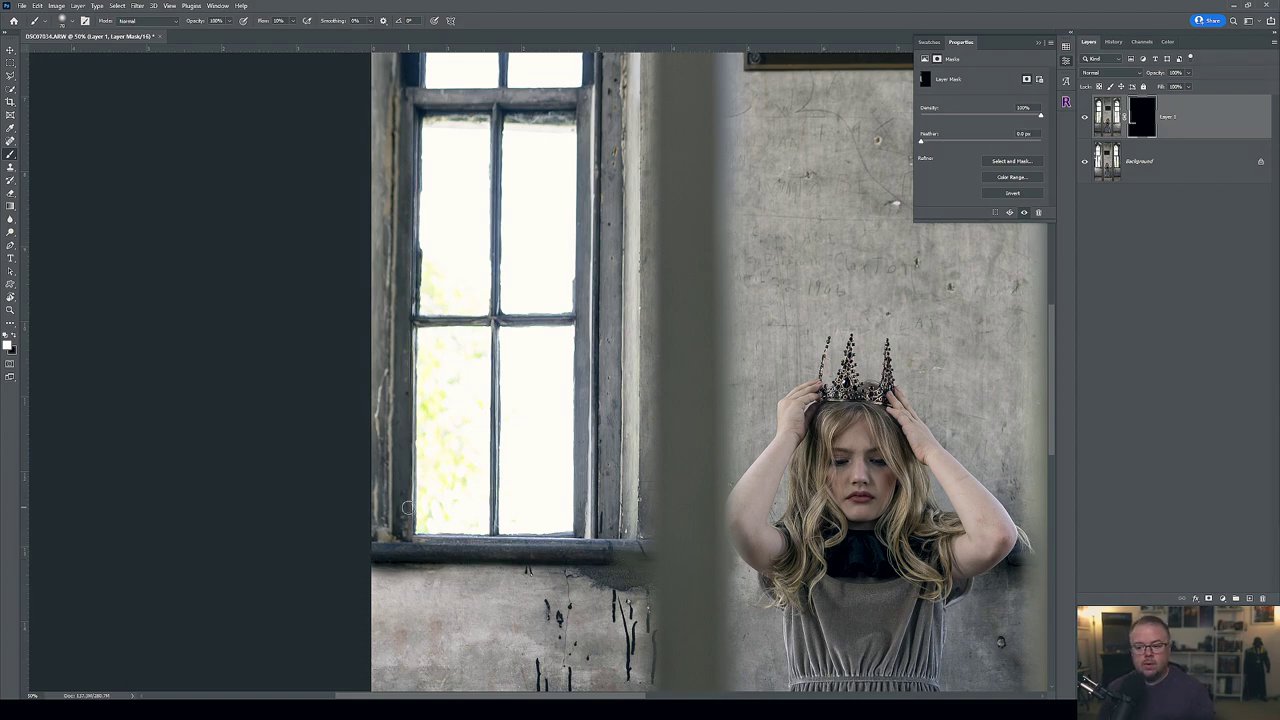
Merge the masked mirrored layer down into the Background layer.
{"action": "key", "text": "ctrl+0"}
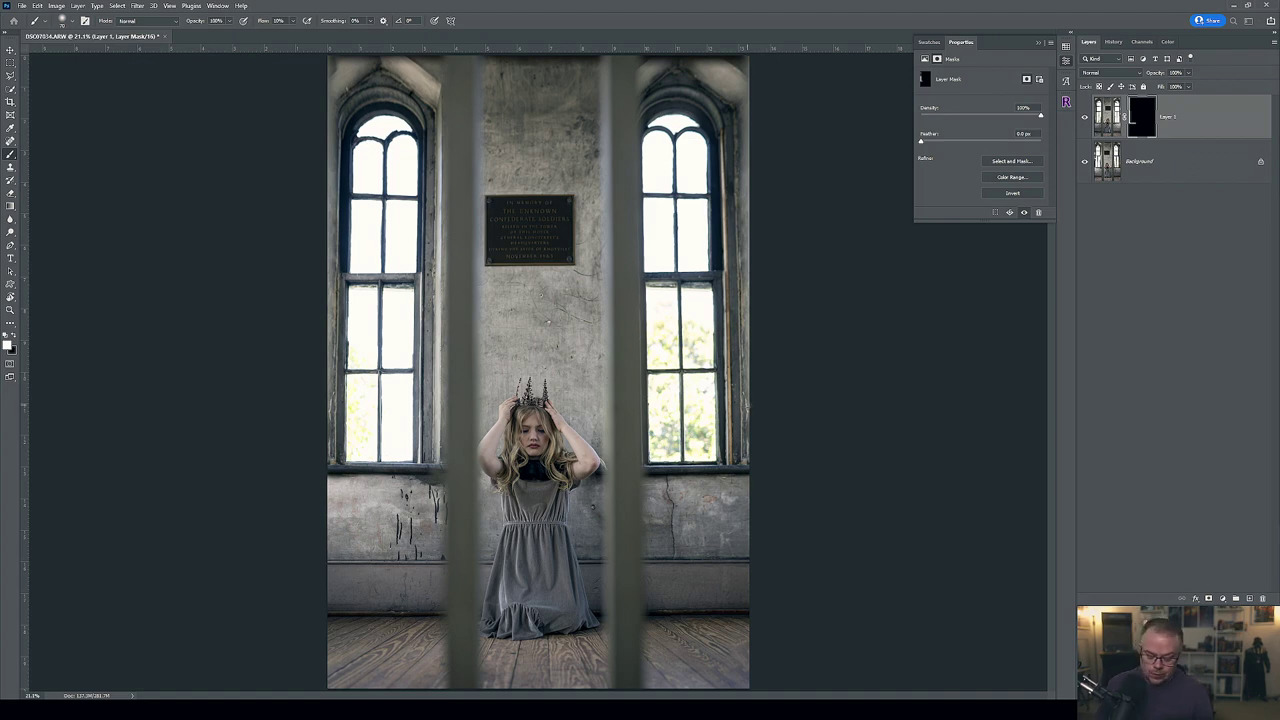
{"action": "key", "text": "ctrl+e"}
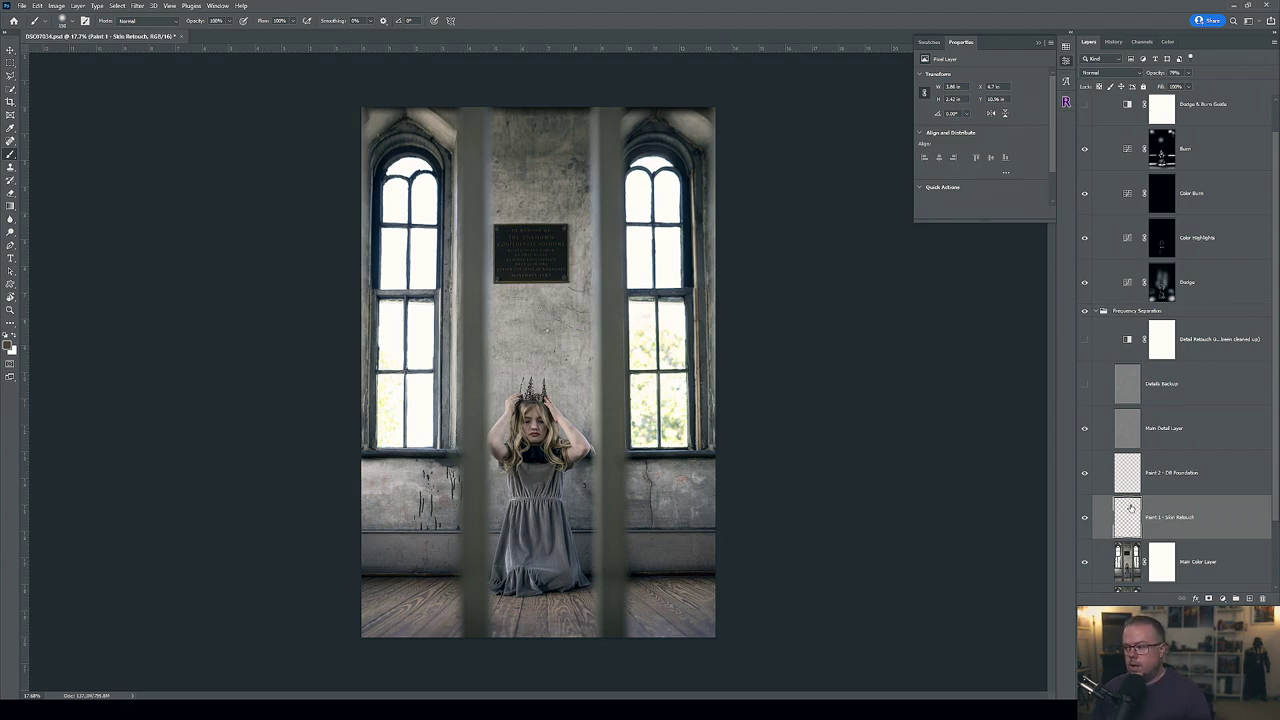
Compare the girl's face and arms with and without the Paint 1 - Skin Retouch layer at close zoom.
{"action": "key", "text": "ctrl+plus"}
{"action": "key", "text": "ctrl+plus"}
{"action": "key", "text": "ctrl+plus"}
{"action": "key", "text": "ctrl+plus"}
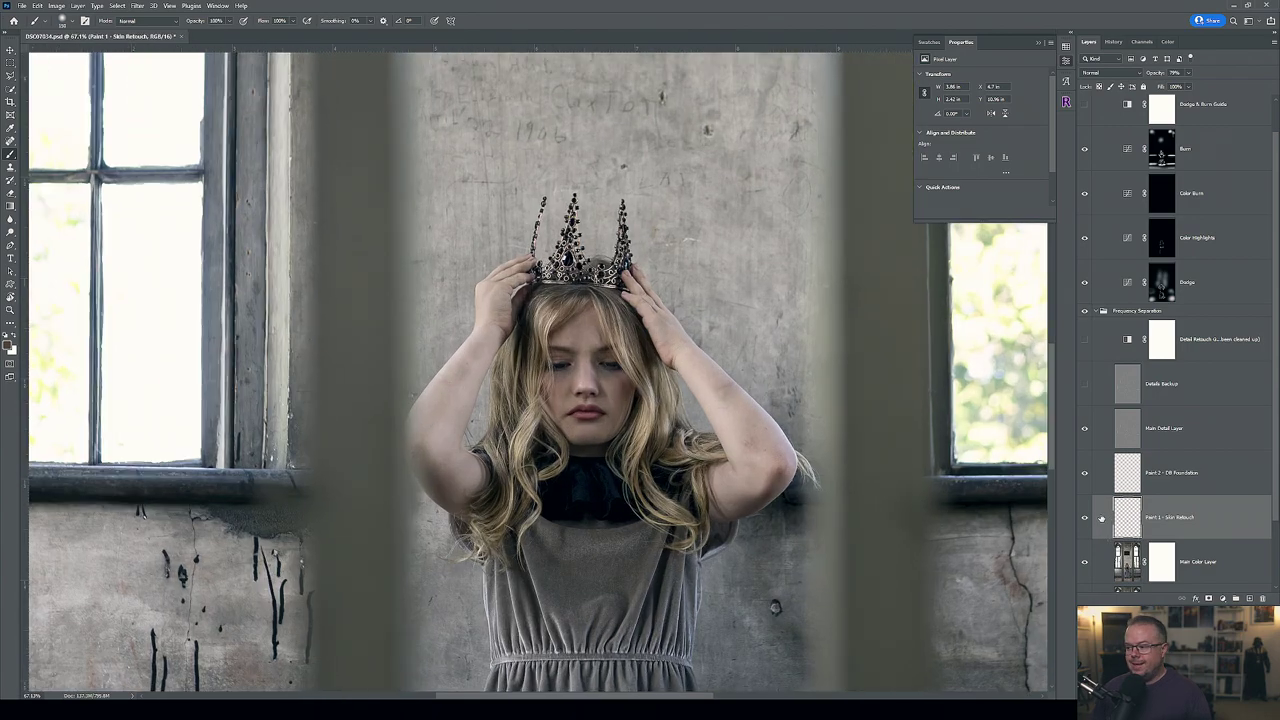
{"action": "left_click", "coordinate": [1085, 518]}
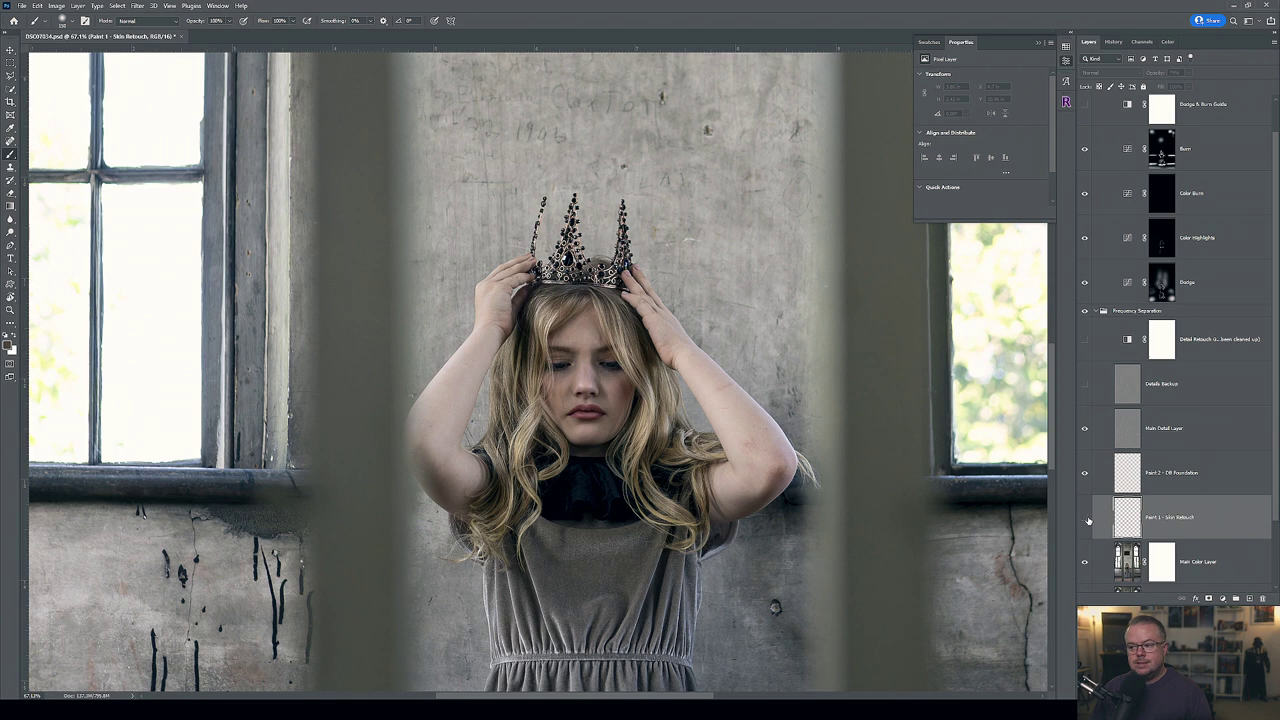
{"action": "left_click", "coordinate": [1085, 518]}
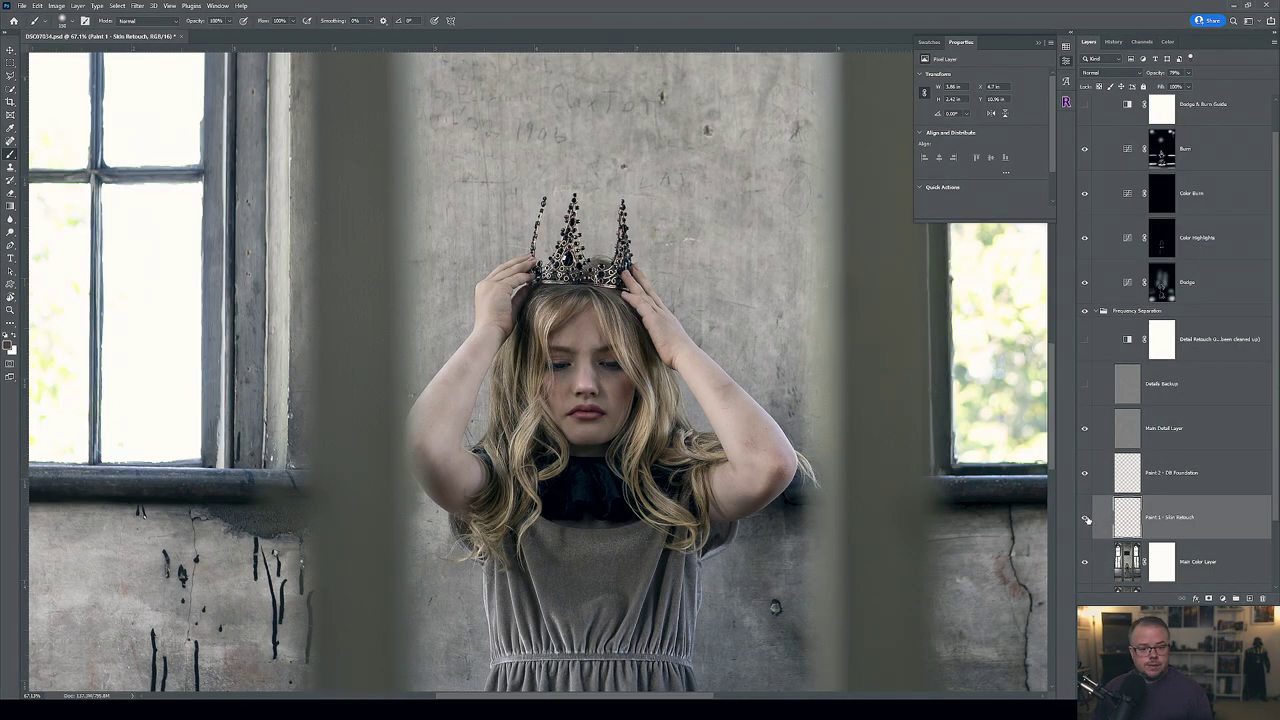
{"action": "left_click", "coordinate": [1085, 518]}
{"action": "left_click", "coordinate": [1085, 518]}
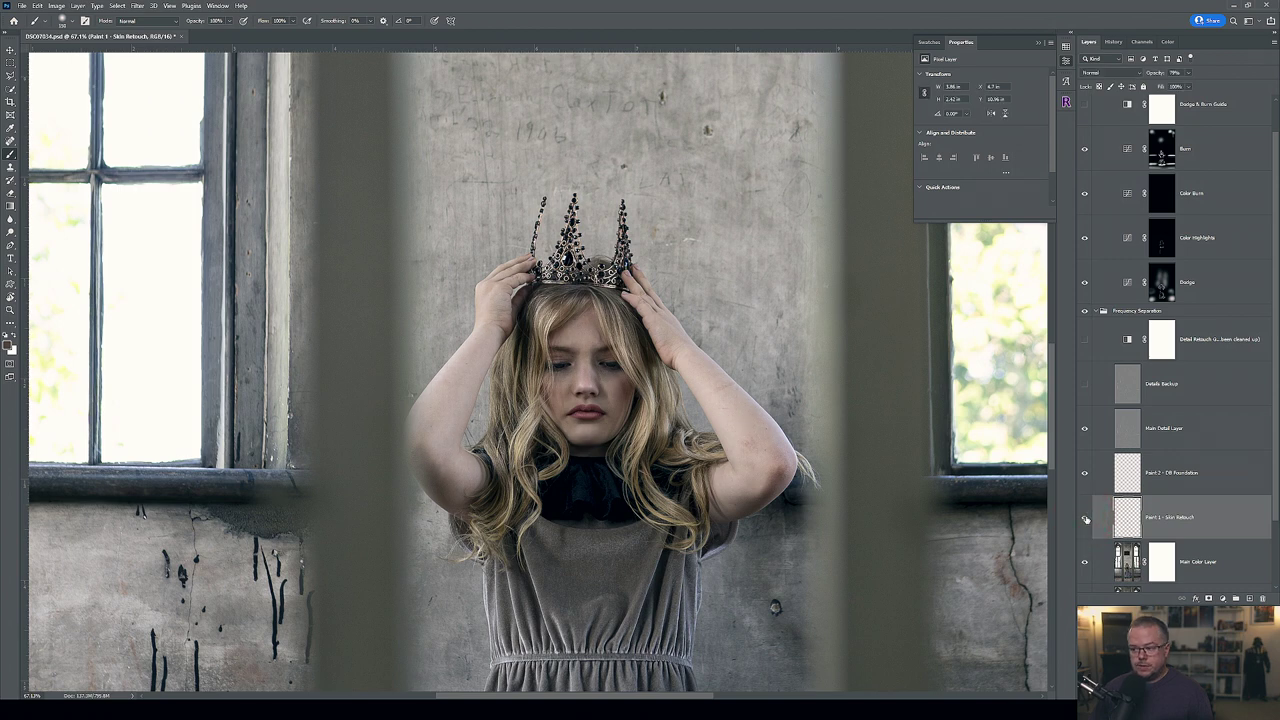
{"action": "left_click", "coordinate": [1085, 518]}
{"action": "left_click", "coordinate": [1085, 518]}
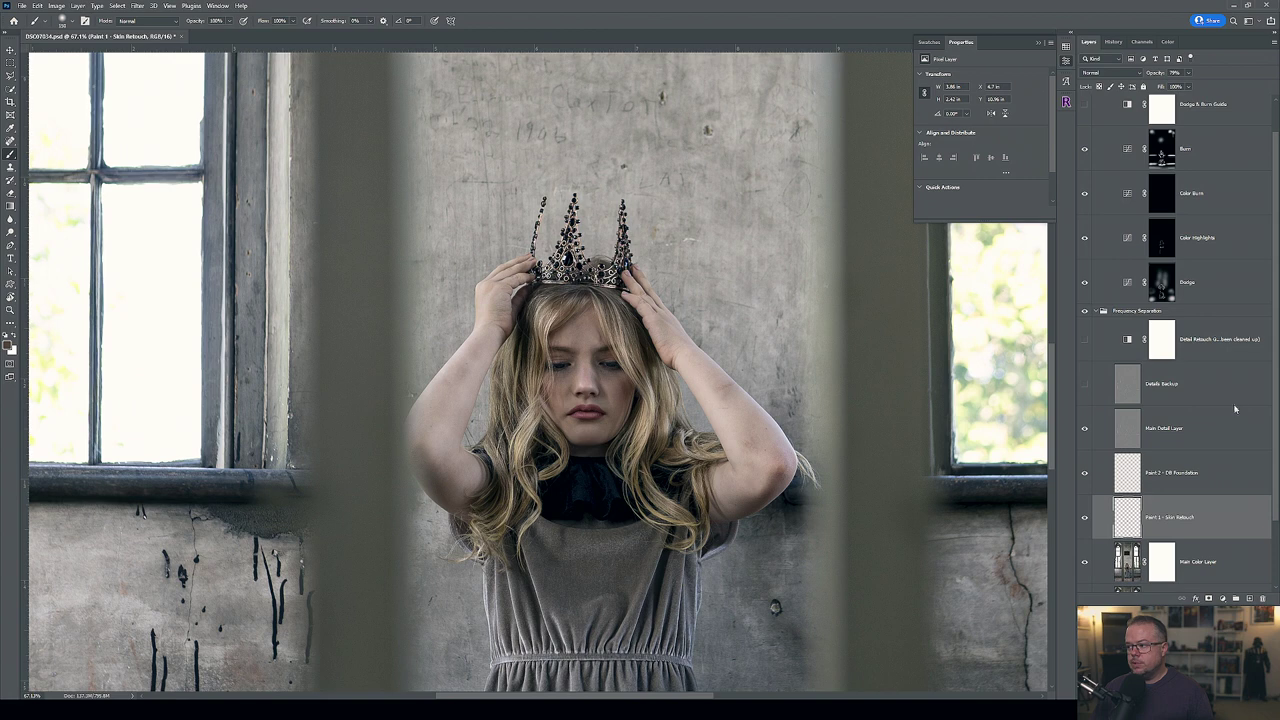
Compare the portrait with and without the Burn layer in the Dodge and Burn group.
{"action": "scroll", "coordinate": [1212, 360], "scroll_direction": "up", "scroll_amount": 1}
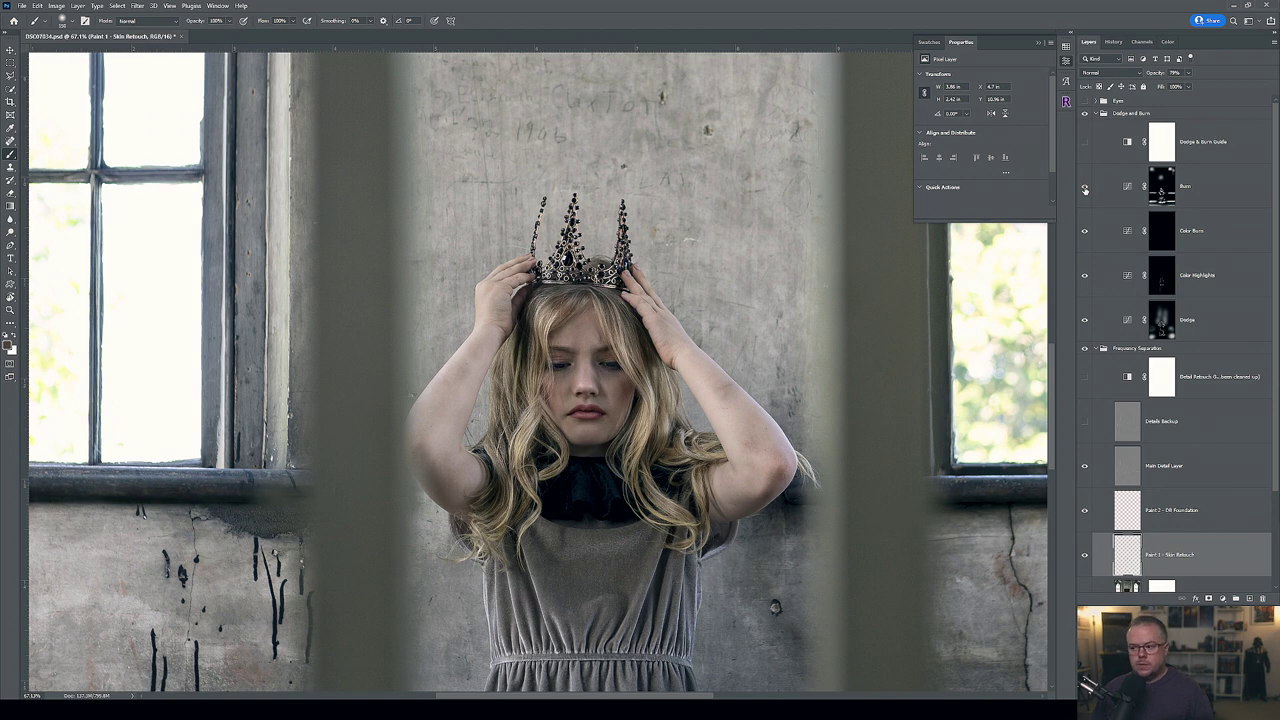
{"action": "left_click", "coordinate": [1085, 188]}
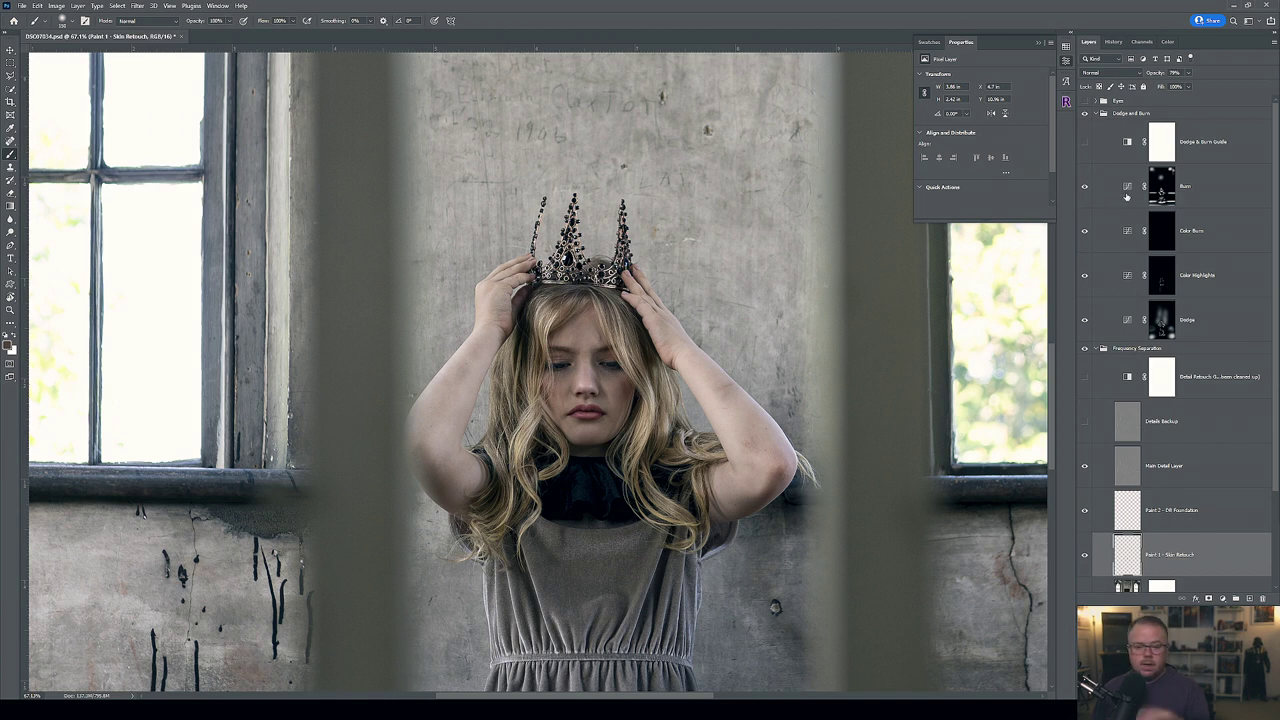
{"action": "left_click", "coordinate": [1084, 186]}
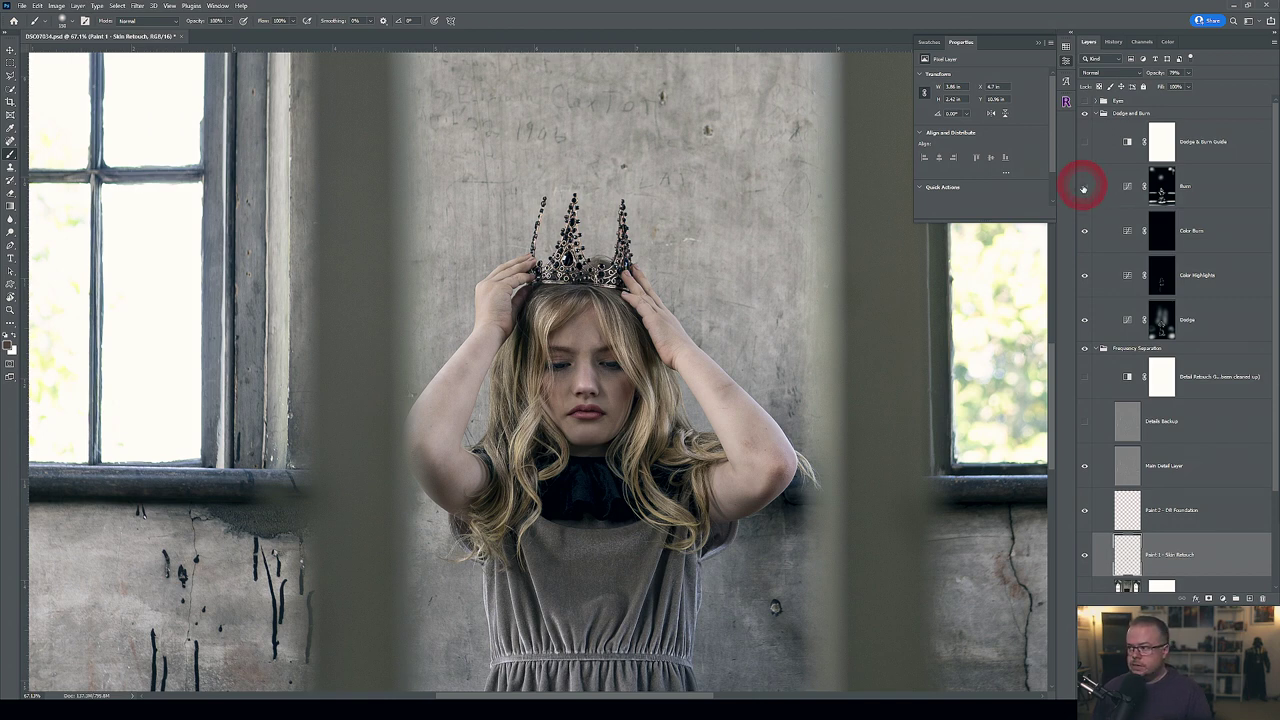
{"action": "left_click", "coordinate": [1084, 186]}
{"action": "left_click", "coordinate": [1084, 186]}
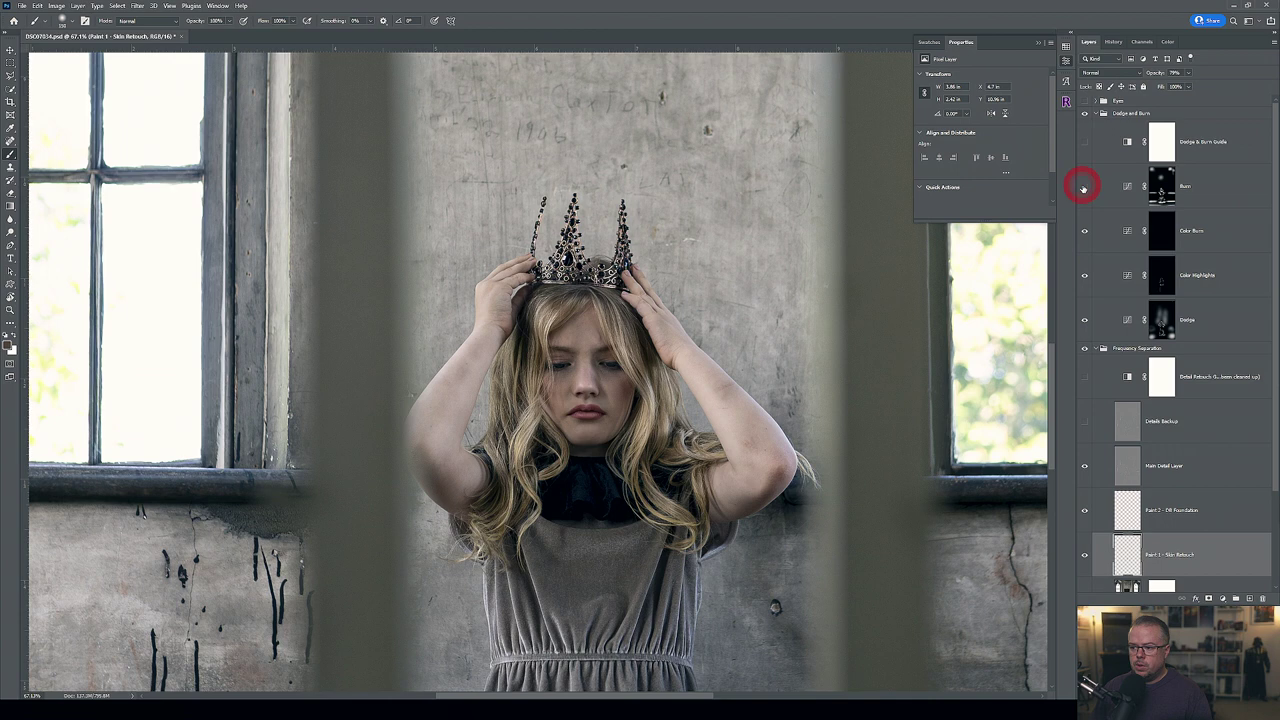
{"action": "left_click", "coordinate": [1084, 186]}
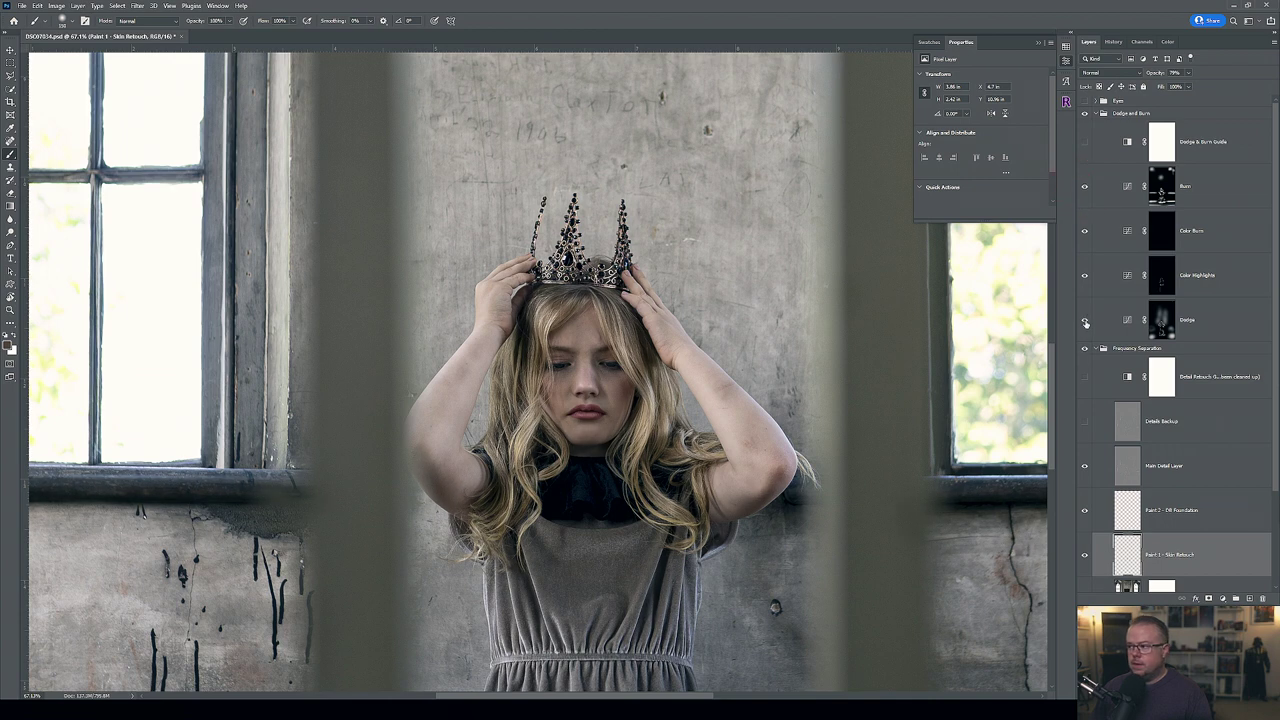
Compare the portrait with and without the Dodge layer.
{"action": "left_click", "coordinate": [1085, 320]}
{"action": "left_click", "coordinate": [1085, 320]}
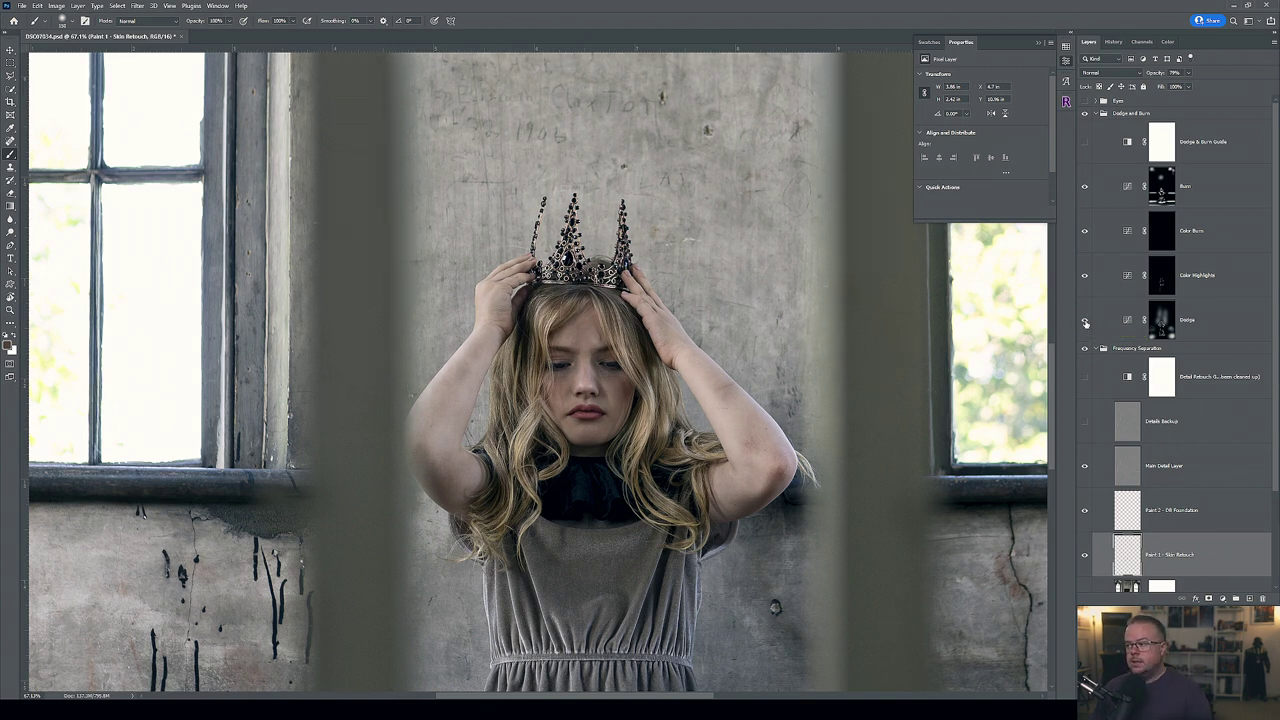
{"action": "left_click", "coordinate": [1085, 321]}
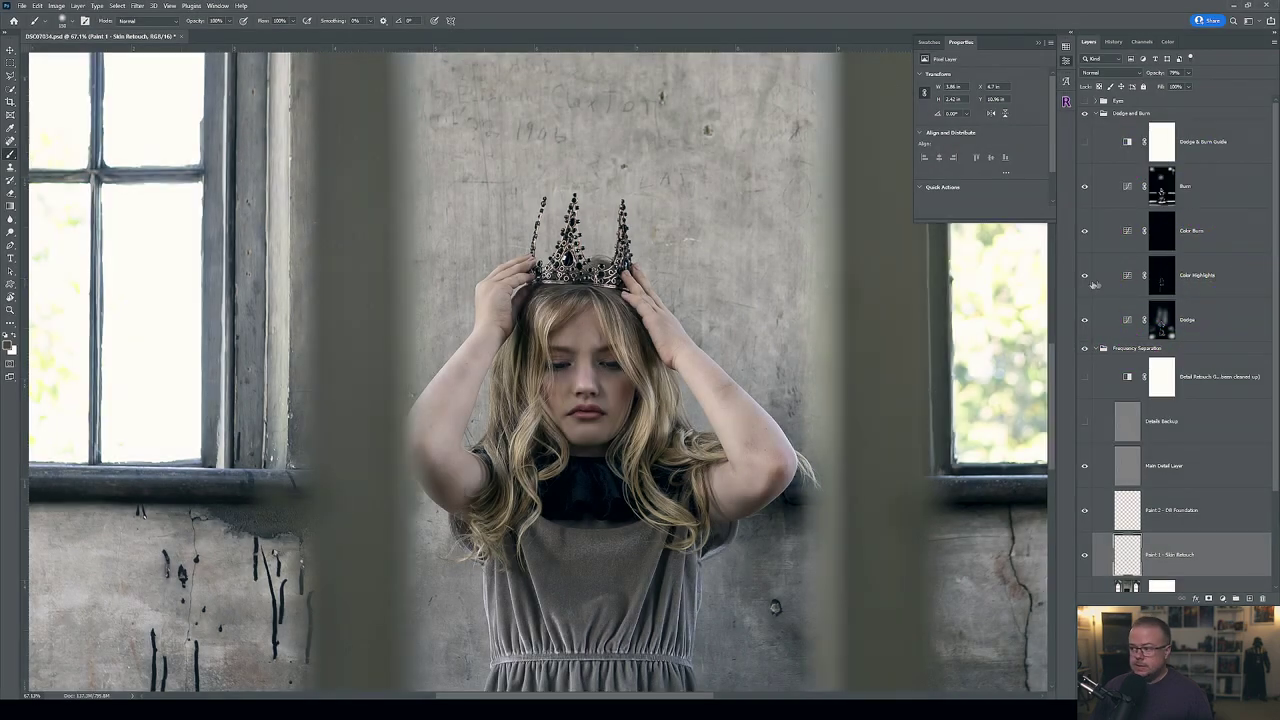
Compare the portrait with and without the Color Highlights layer.
{"action": "left_click", "coordinate": [1086, 277]}
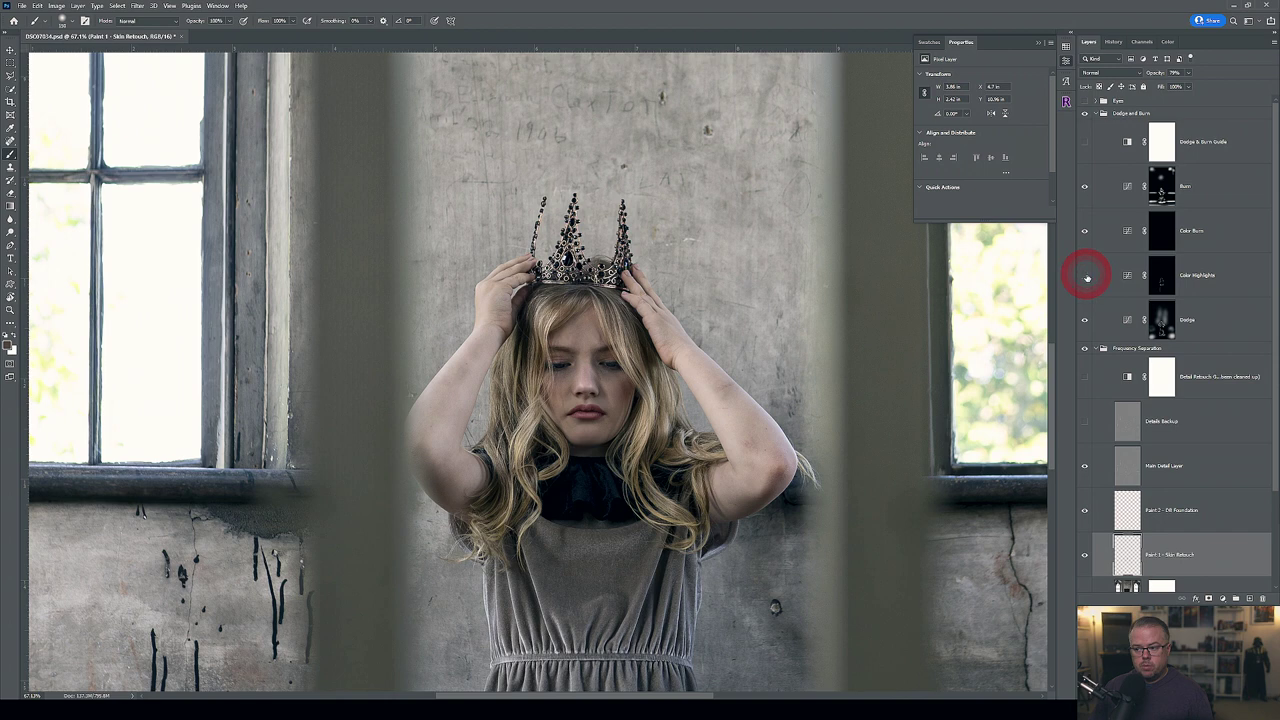
{"action": "left_click", "coordinate": [1086, 277]}
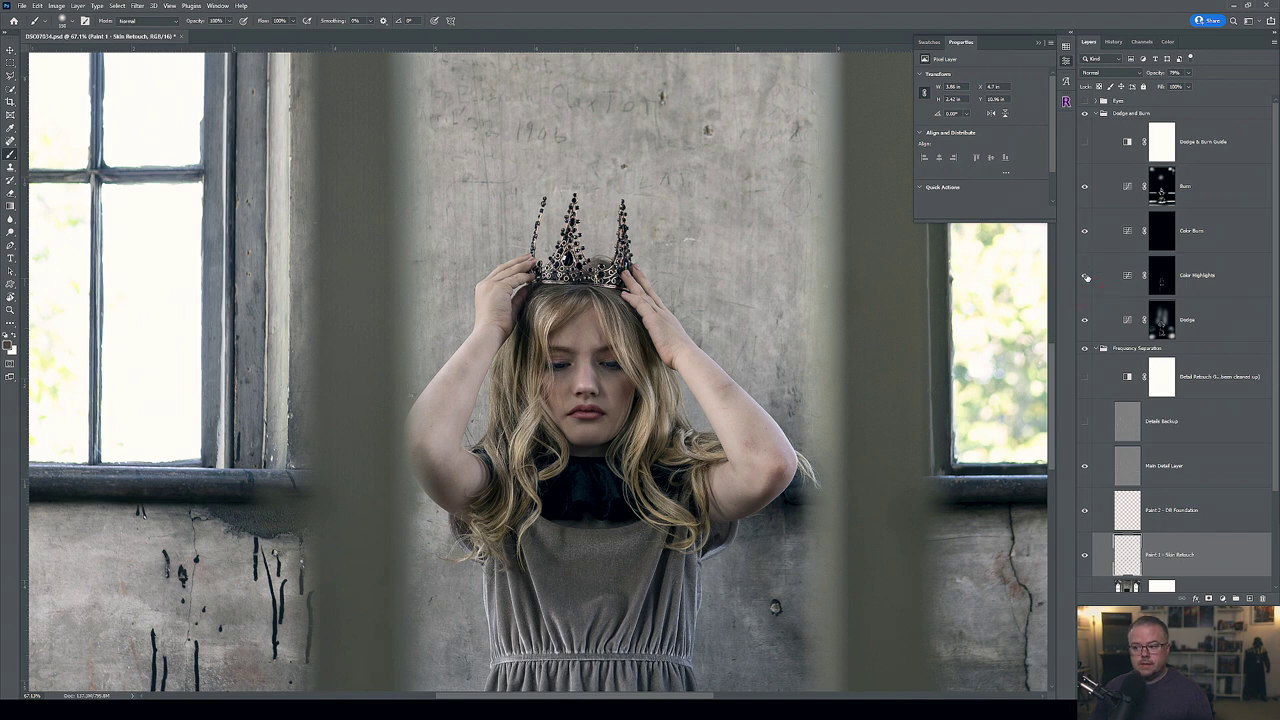
{"action": "left_click", "coordinate": [1086, 277]}
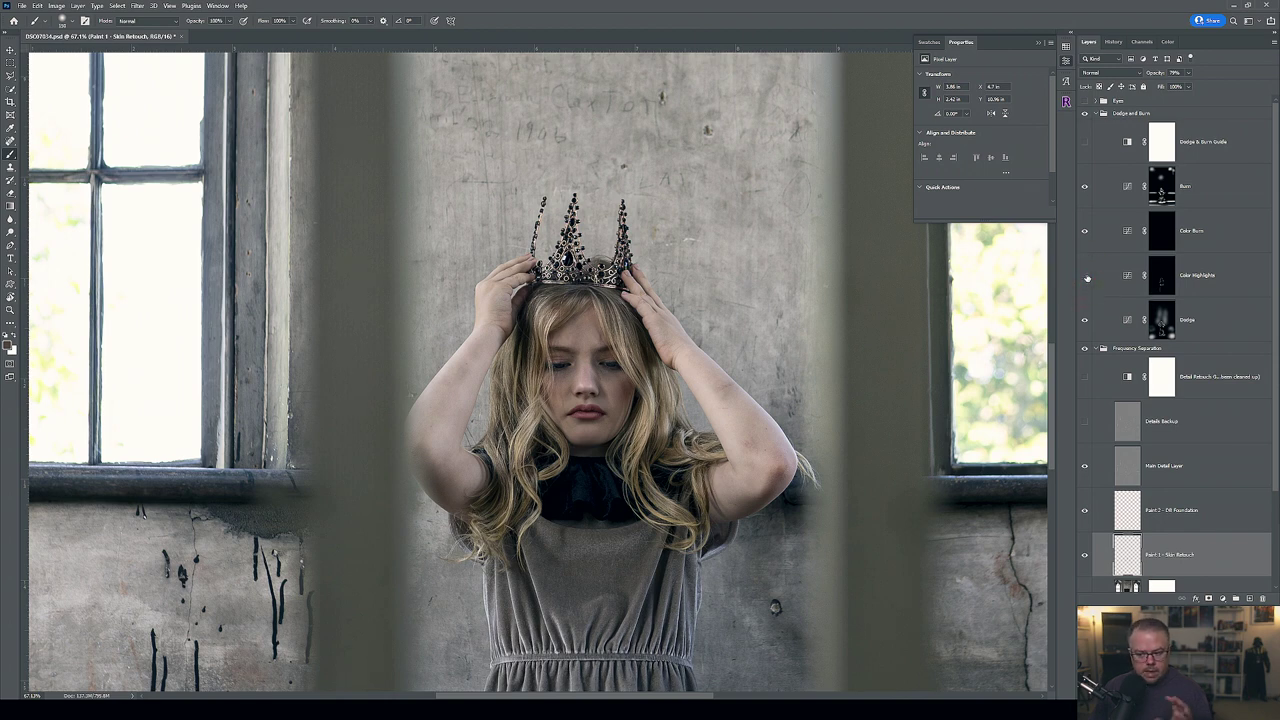
{"action": "left_click", "coordinate": [1086, 277]}
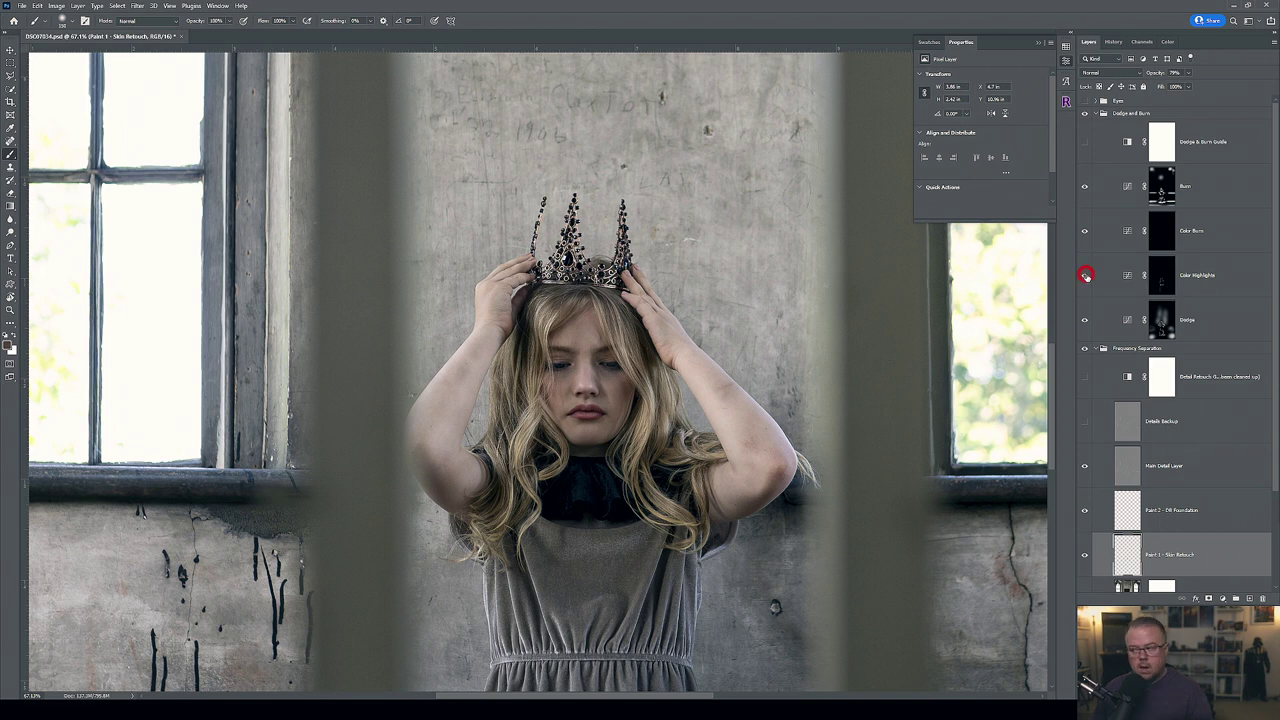
{"action": "left_click", "coordinate": [1086, 277]}
{"action": "left_click", "coordinate": [1086, 277]}
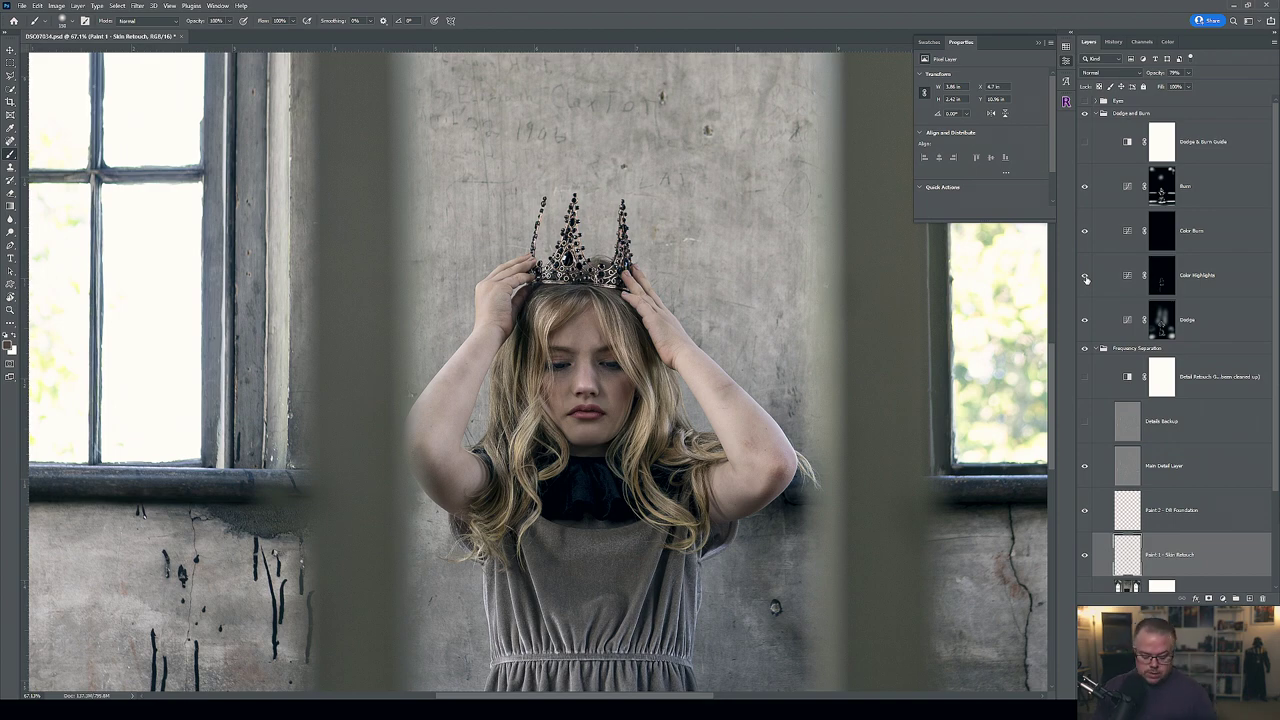
Duplicate the Background layer twice and rename the topmost copy Shadows.
{"action": "key", "text": "ctrl+0"}
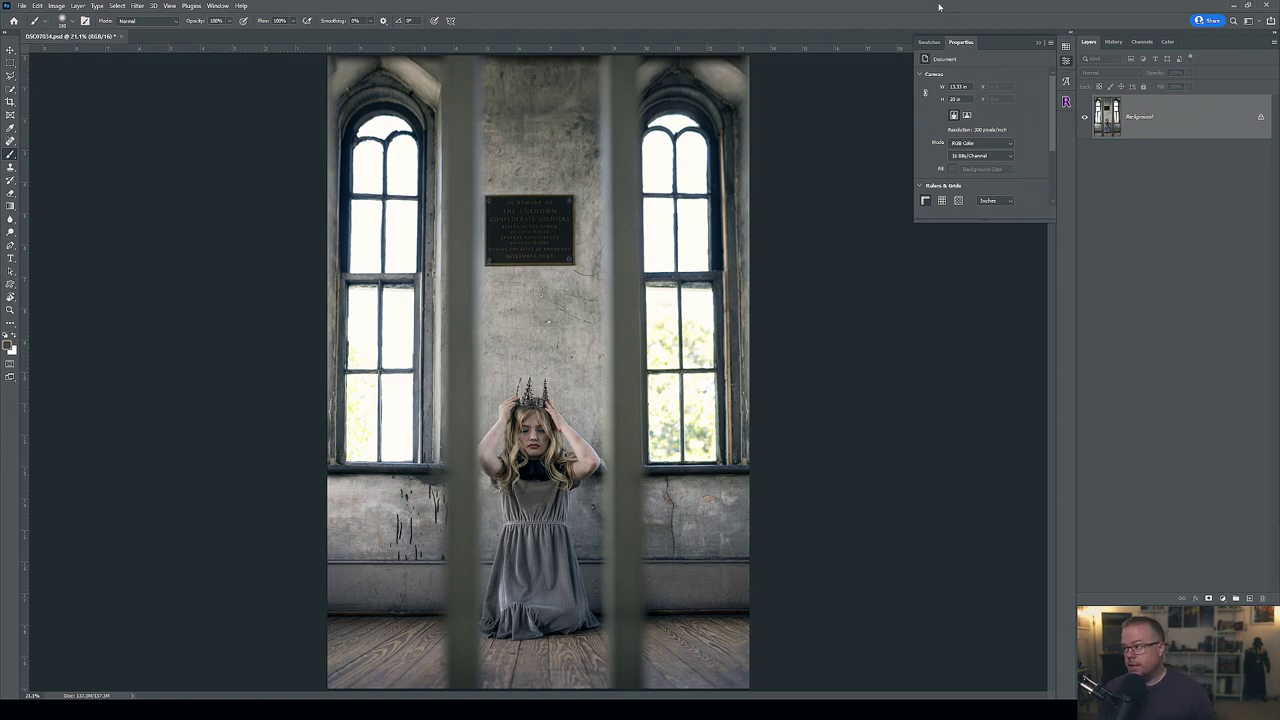
{"action": "key", "text": "ctrl+j"}
{"action": "key", "text": "ctrl+j"}
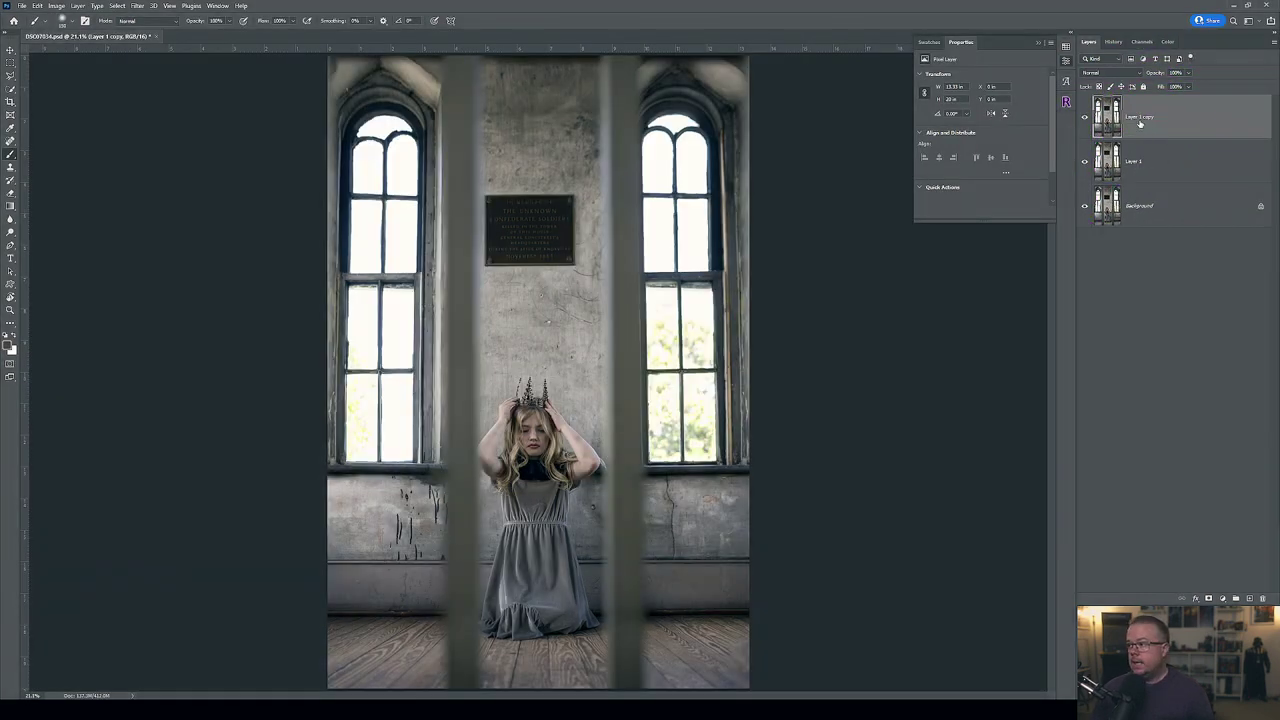
{"action": "double_click", "coordinate": [1140, 120]}
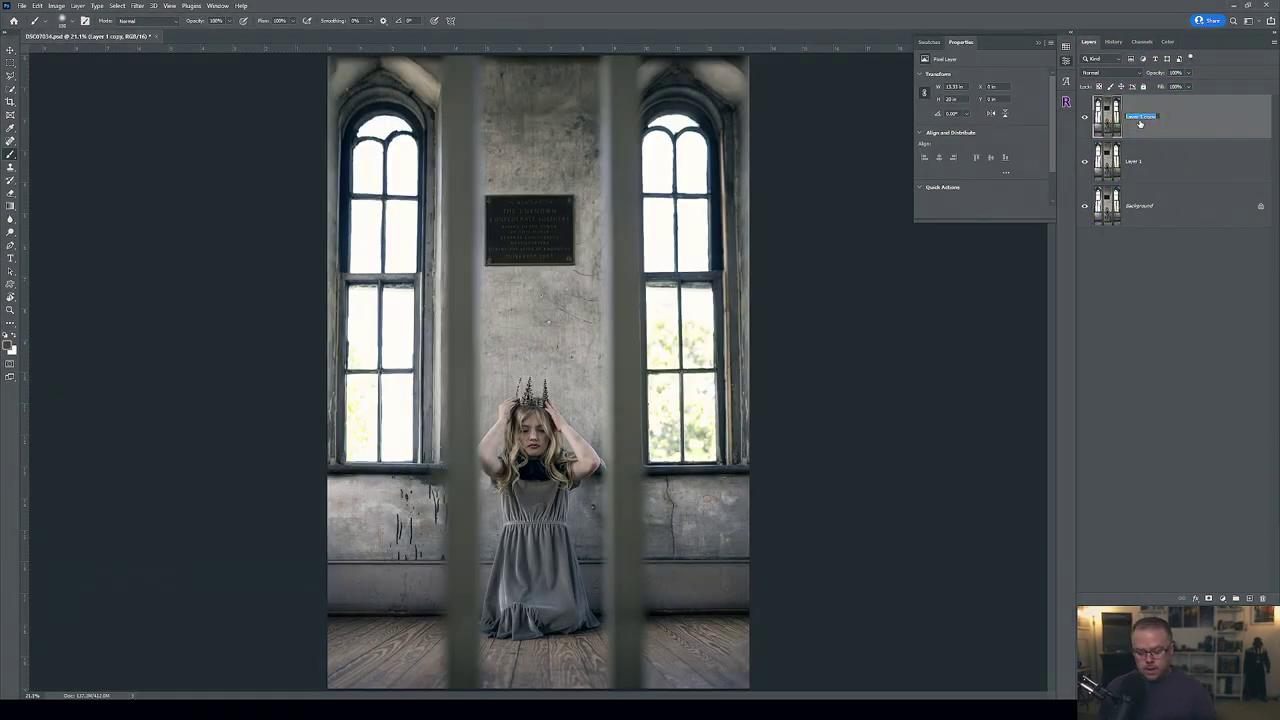
{"action": "type", "text": "Shadows"}
{"action": "key", "text": "Return"}
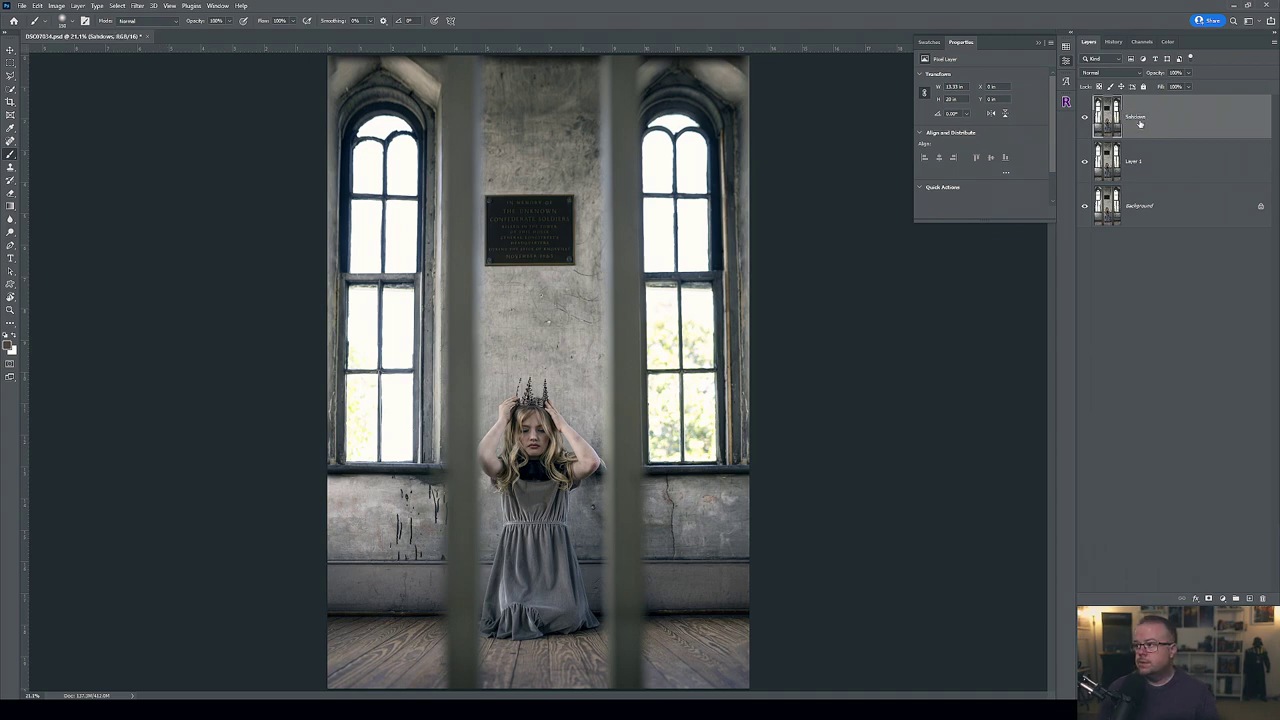
Rename the middle layer Midtones and convert the Background into a regular layer named Highlights.
{"action": "double_click", "coordinate": [1134, 161]}
{"action": "type", "text": "Midtones"}
{"action": "key", "text": "Return"}
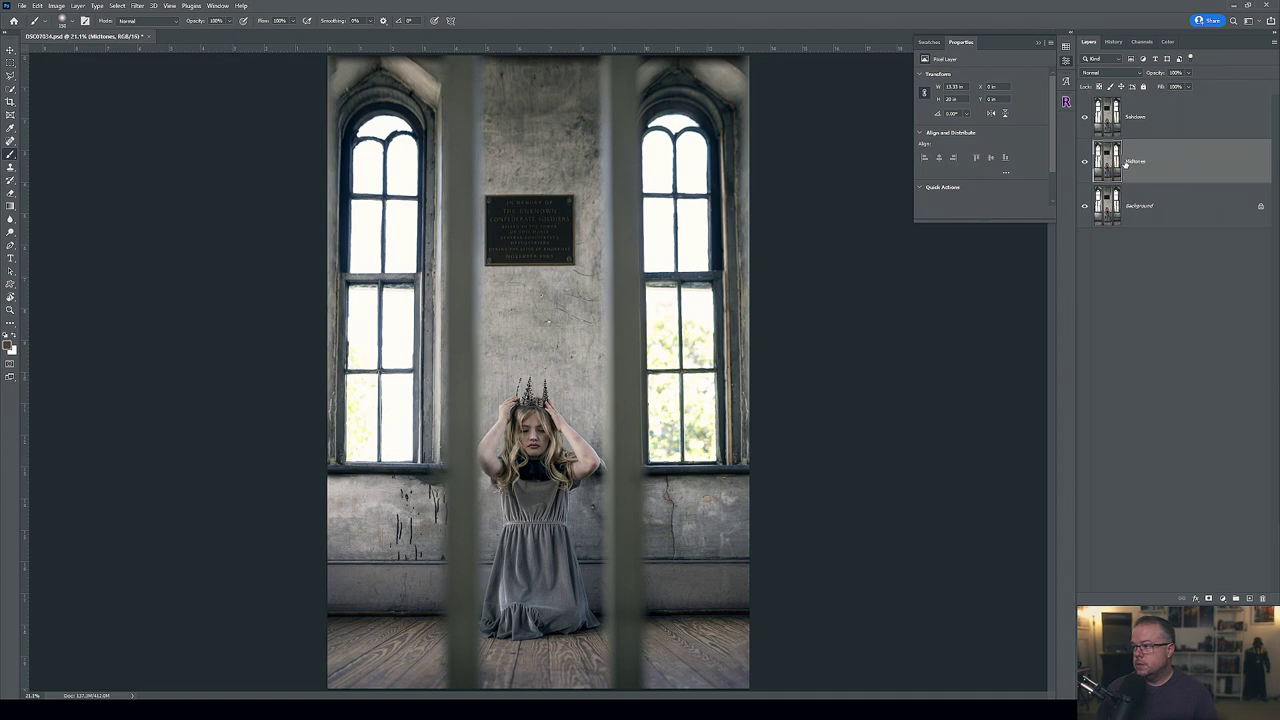
{"action": "double_click", "coordinate": [1153, 211]}
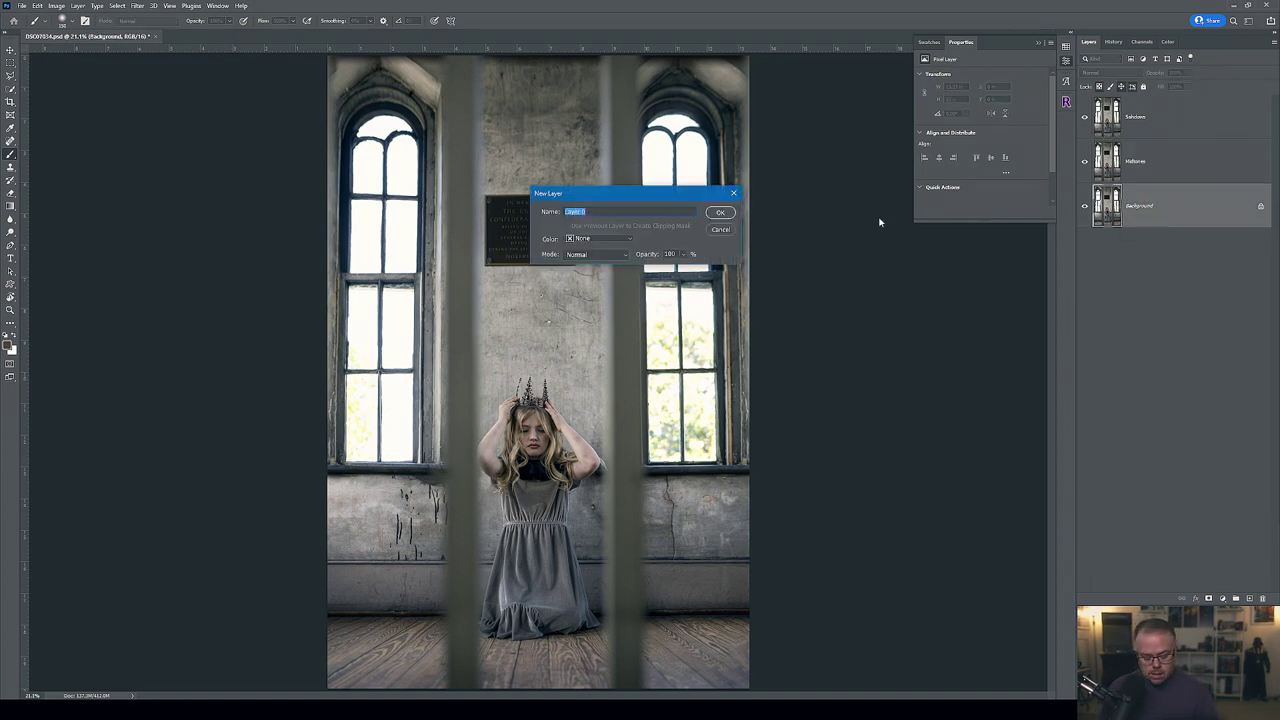
{"action": "type", "text": "High"}
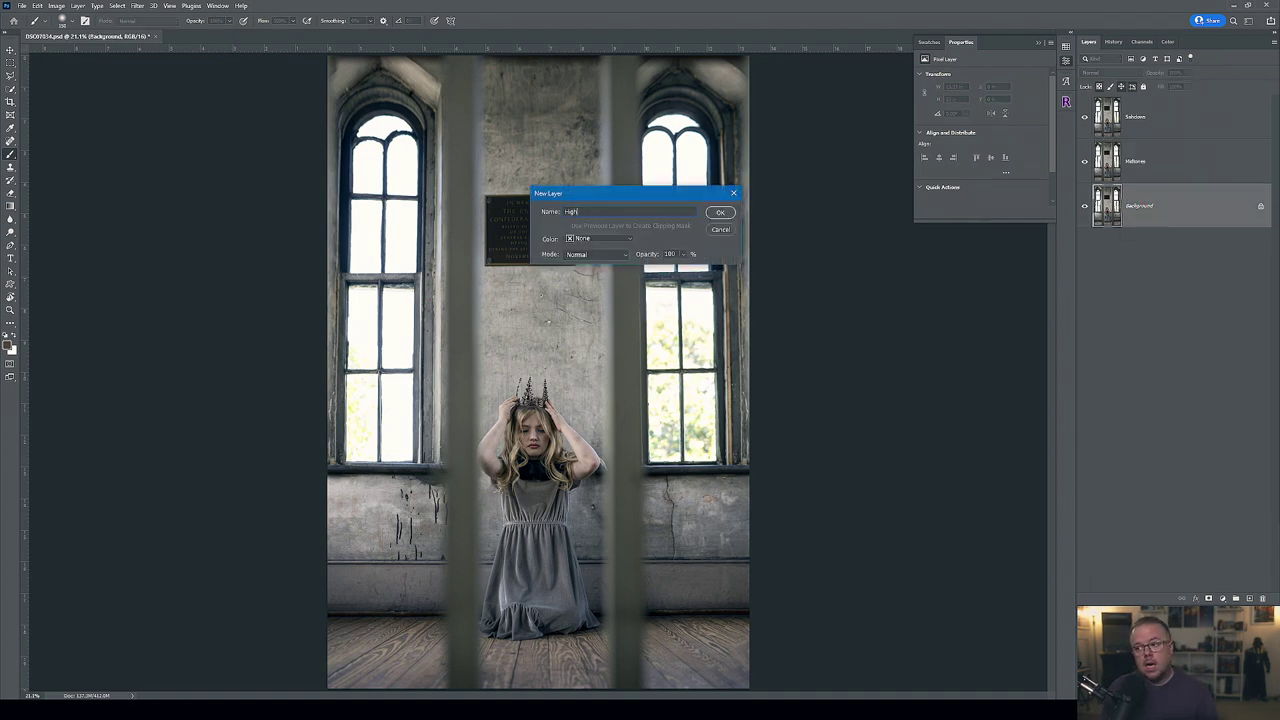
{"action": "type", "text": "lights"}
{"action": "key", "text": "Return"}
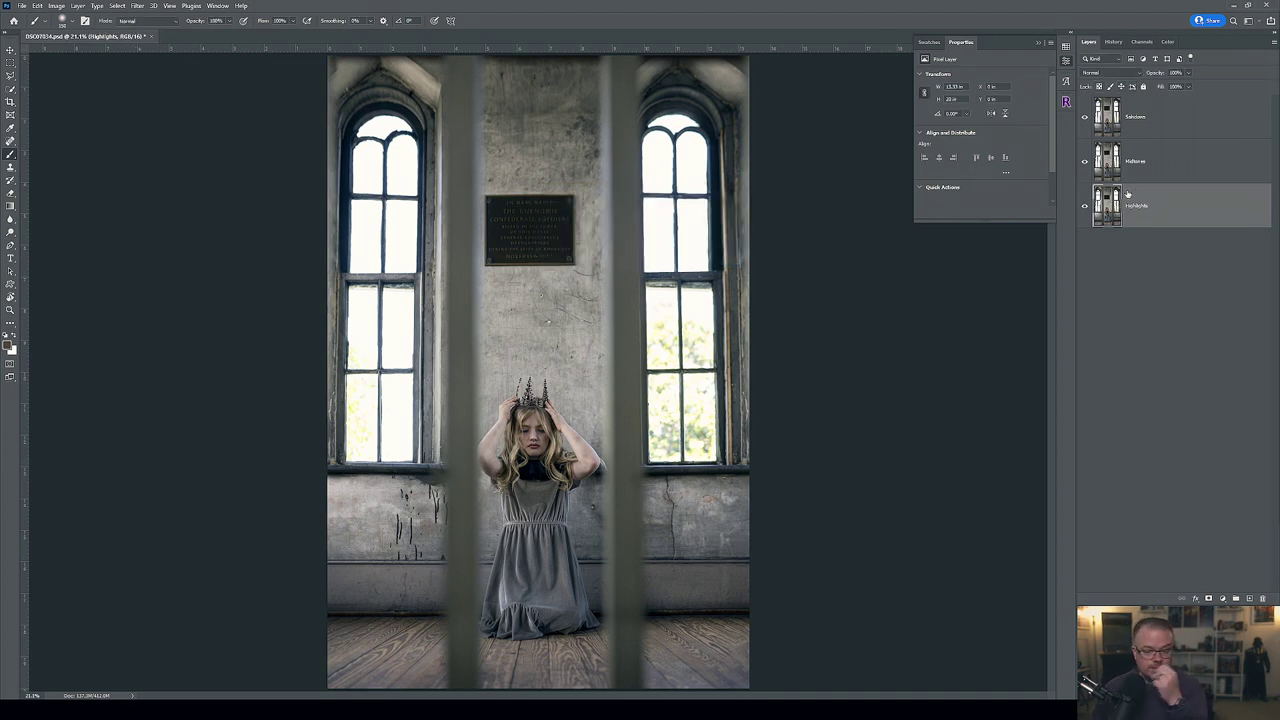
Darken the Shadows layer in Camera Raw with Exposure -1.75, Contrast +18, Highlights -51, Whites +16 and Blacks -21, and hide it behind a black mask.
{"action": "left_click", "coordinate": [1164, 120]}
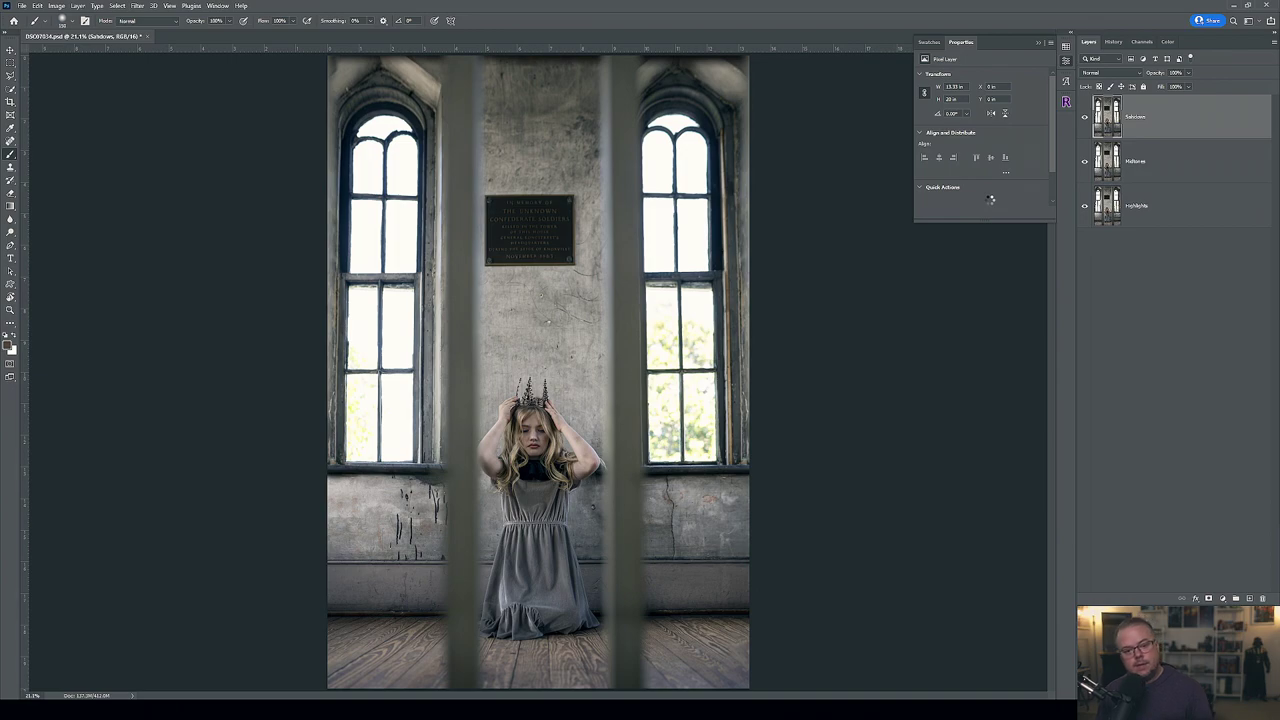
{"action": "key", "text": "ctrl+shift+a"}
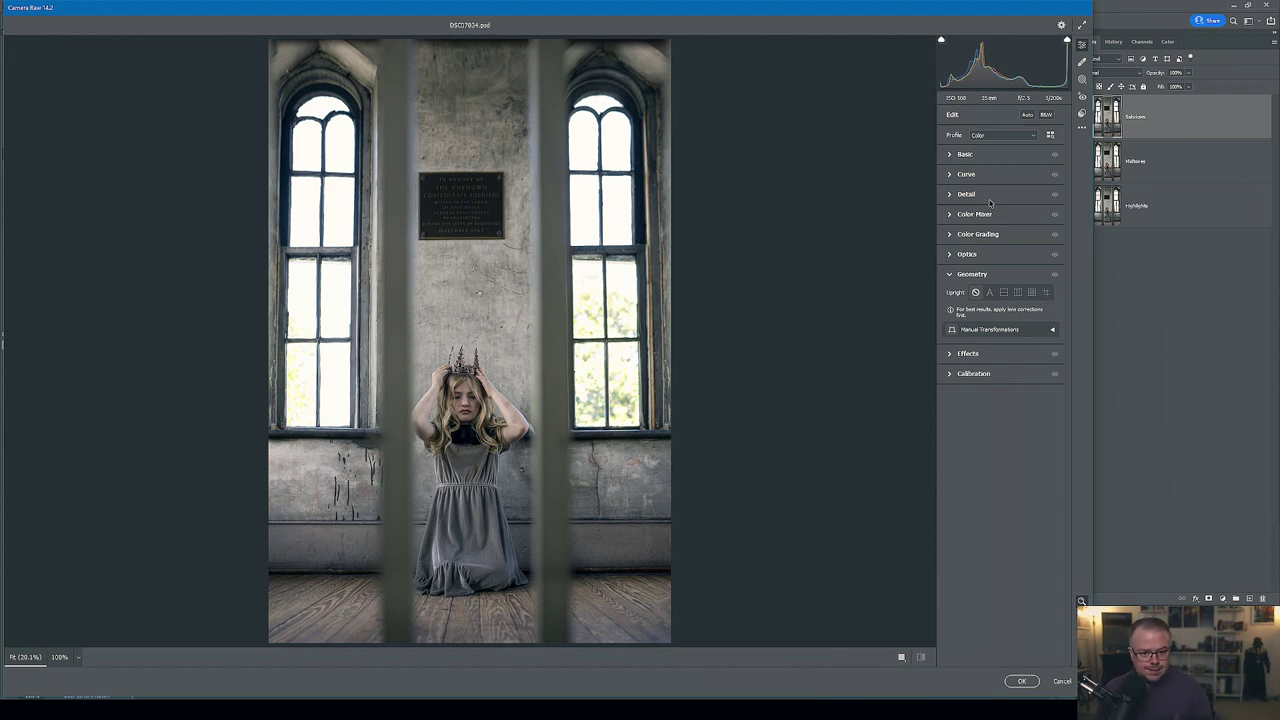
{"action": "left_click", "coordinate": [952, 156]}
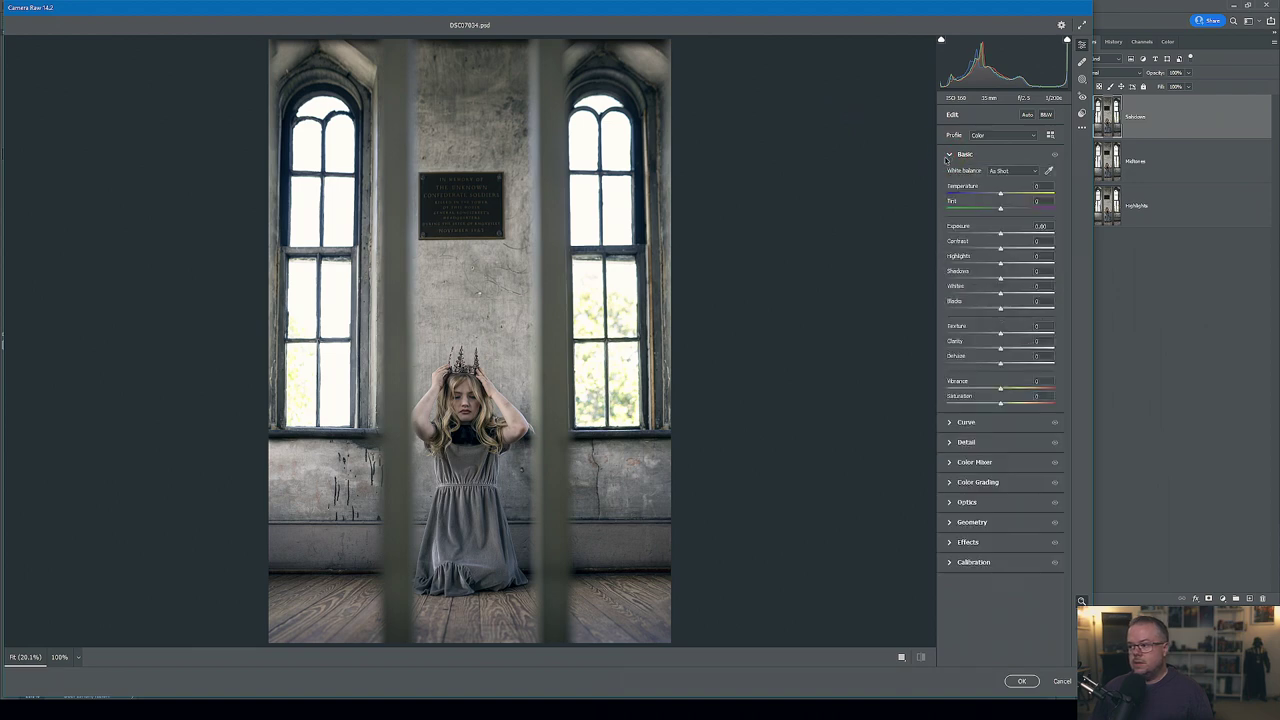
{"action": "left_click_drag", "start_coordinate": [1000, 233], "coordinate": [978, 241]}
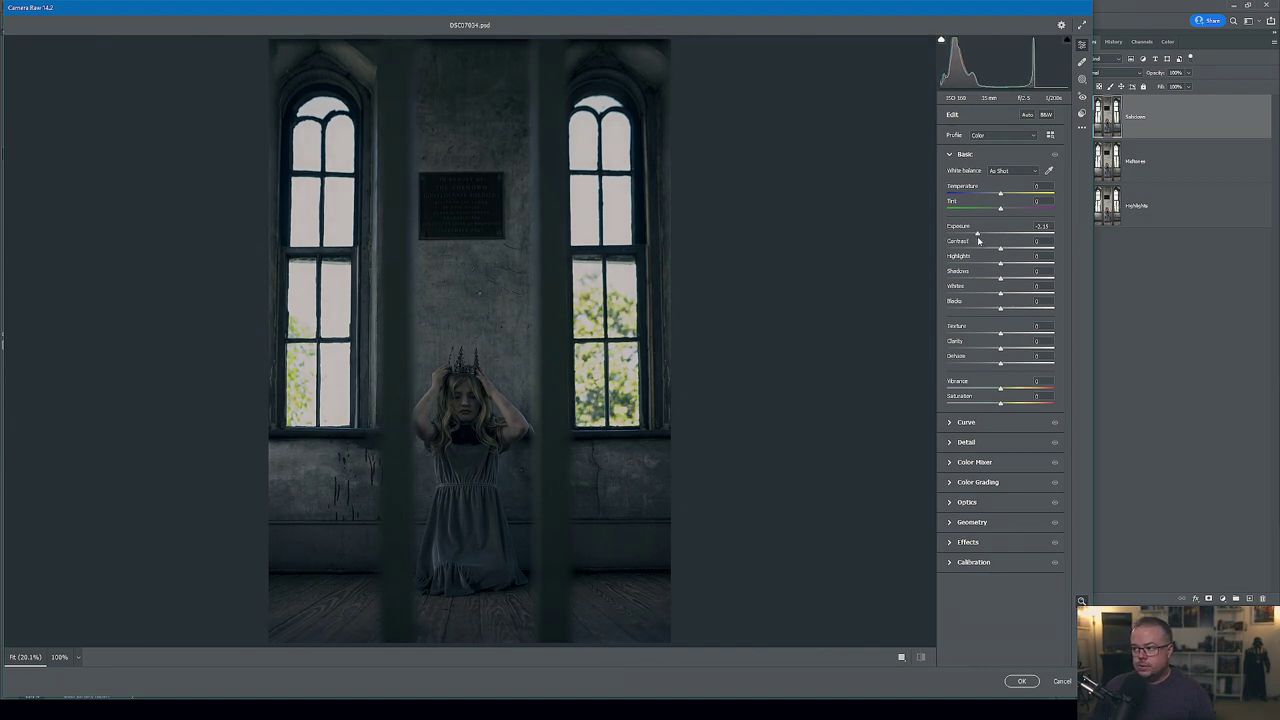
{"action": "left_click_drag", "start_coordinate": [978, 241], "coordinate": [988, 310]}
{"action": "mouse_move", "coordinate": [1000, 249]}
{"action": "left_mouse_down"}
{"action": "mouse_move", "coordinate": [1016, 250]}
{"action": "mouse_move", "coordinate": [983, 235]}
{"action": "left_mouse_up"}
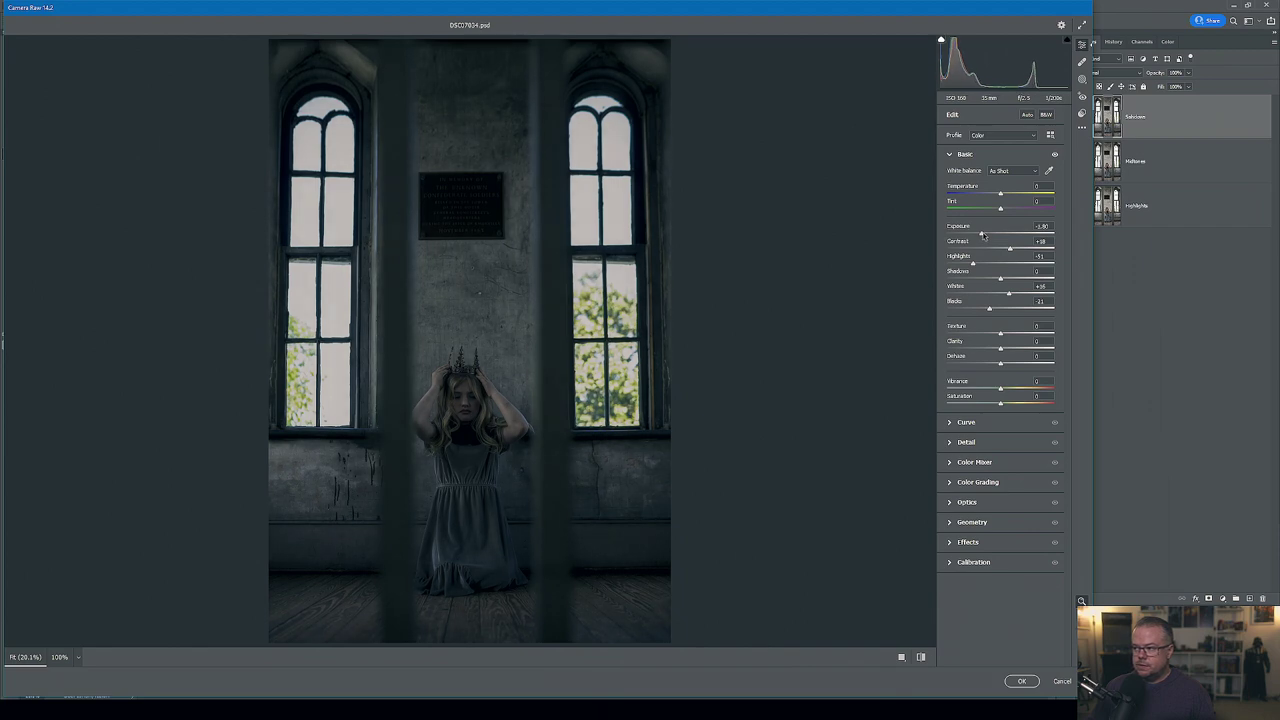
{"action": "left_click_drag", "start_coordinate": [983, 235], "coordinate": [984, 235]}
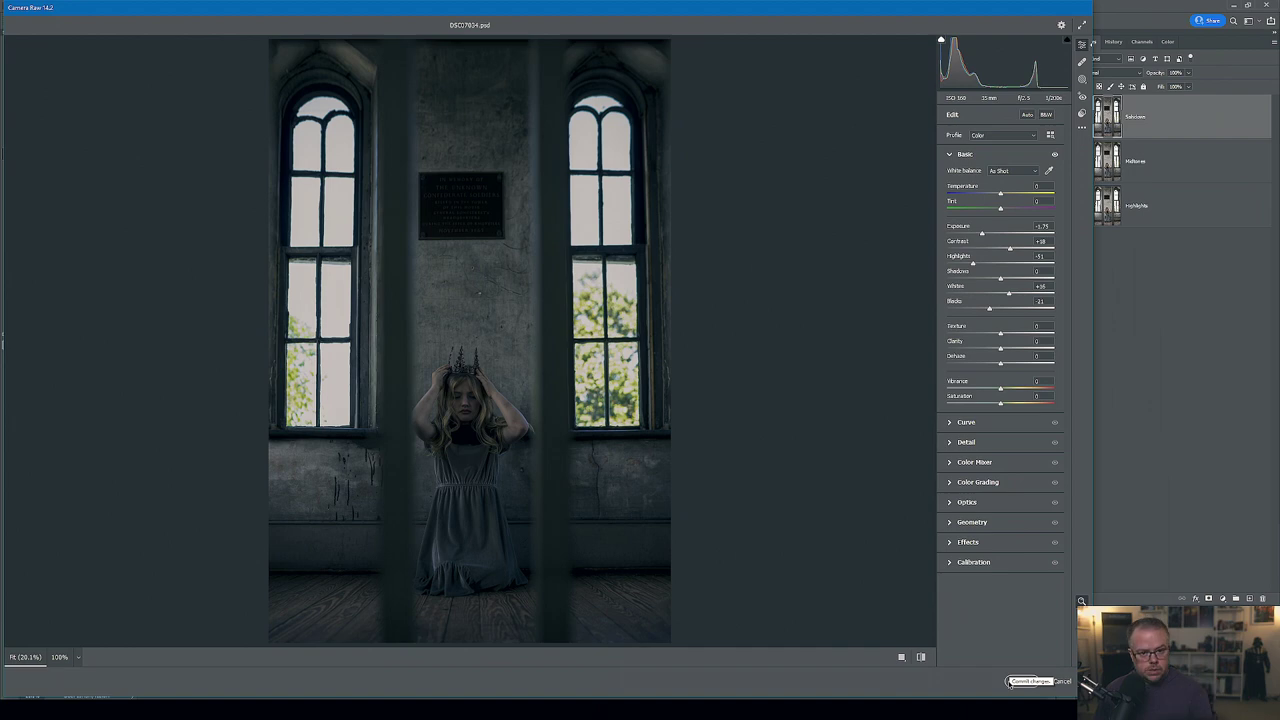
{"action": "left_click", "coordinate": [1010, 682]}
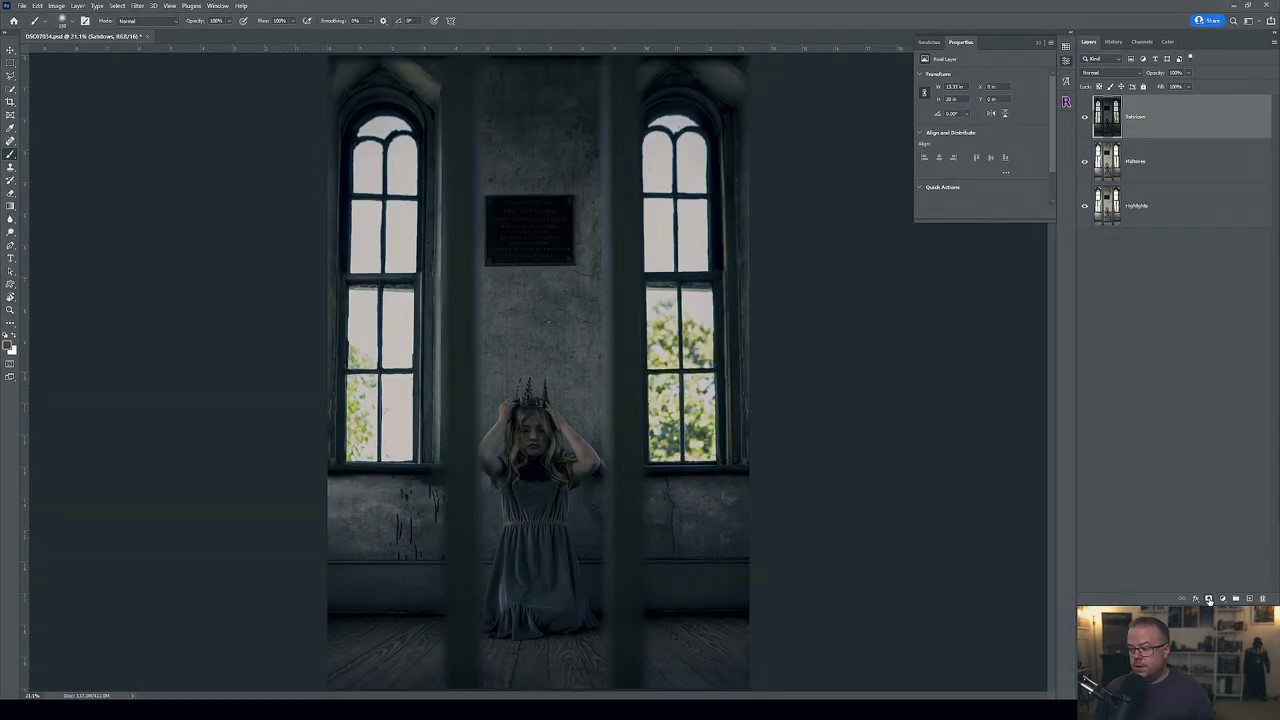
{"action": "left_click", "coordinate": [1208, 598], "text": "alt"}
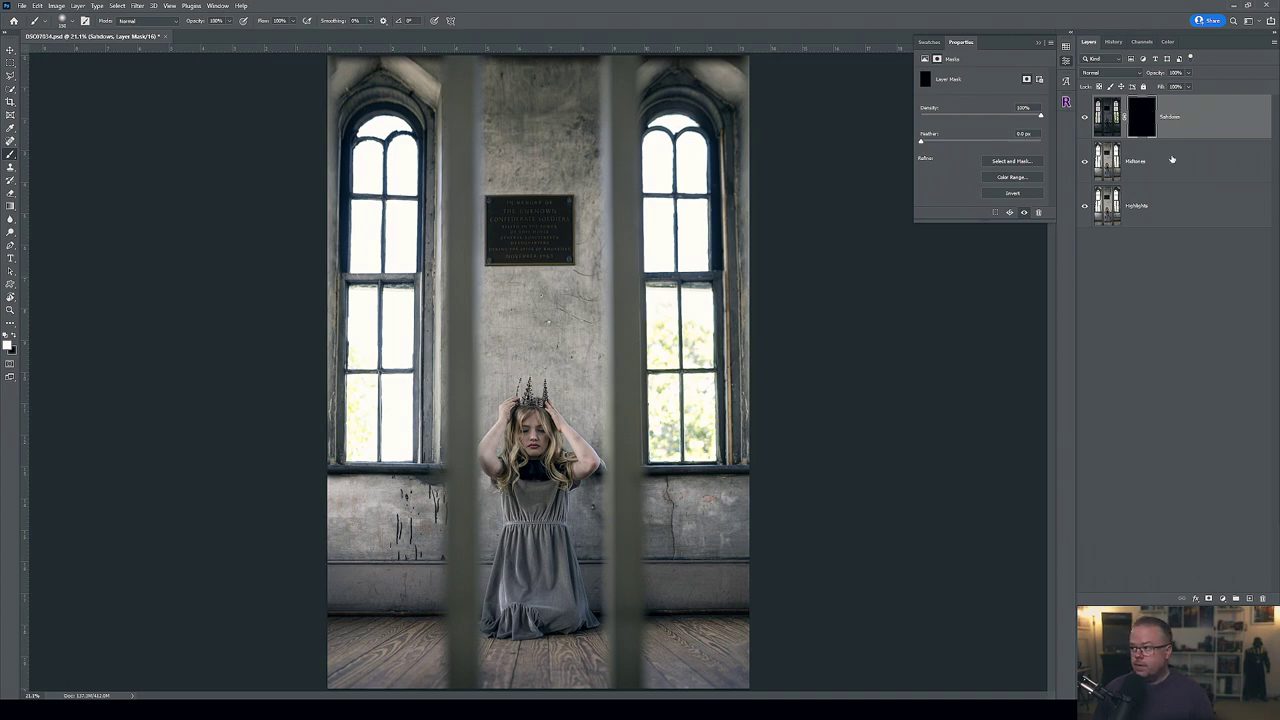
Darken the Midtones layer in Camera Raw with Exposure -0.75, Contrast +19, Highlights -36, Whites +18 and Blacks -16, and hide it behind a black mask.
{"action": "left_click", "coordinate": [1200, 170]}
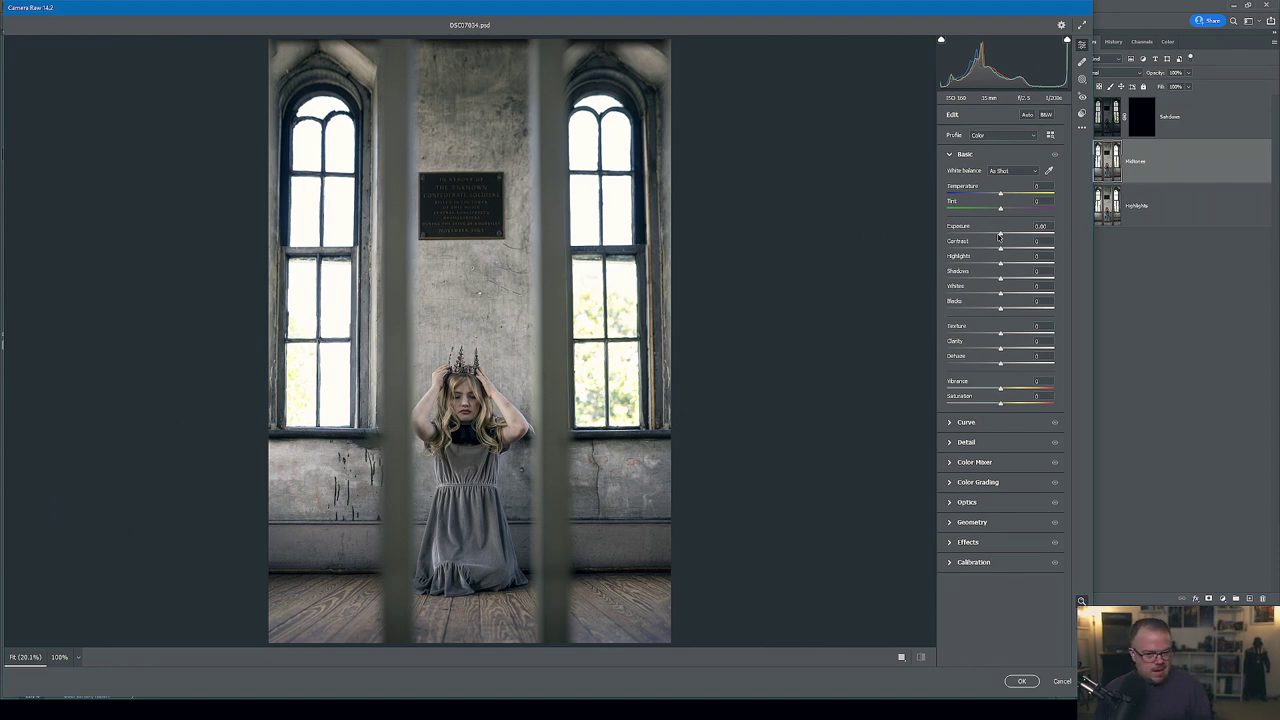
{"action": "left_click_drag", "start_coordinate": [1001, 236], "coordinate": [994, 241]}
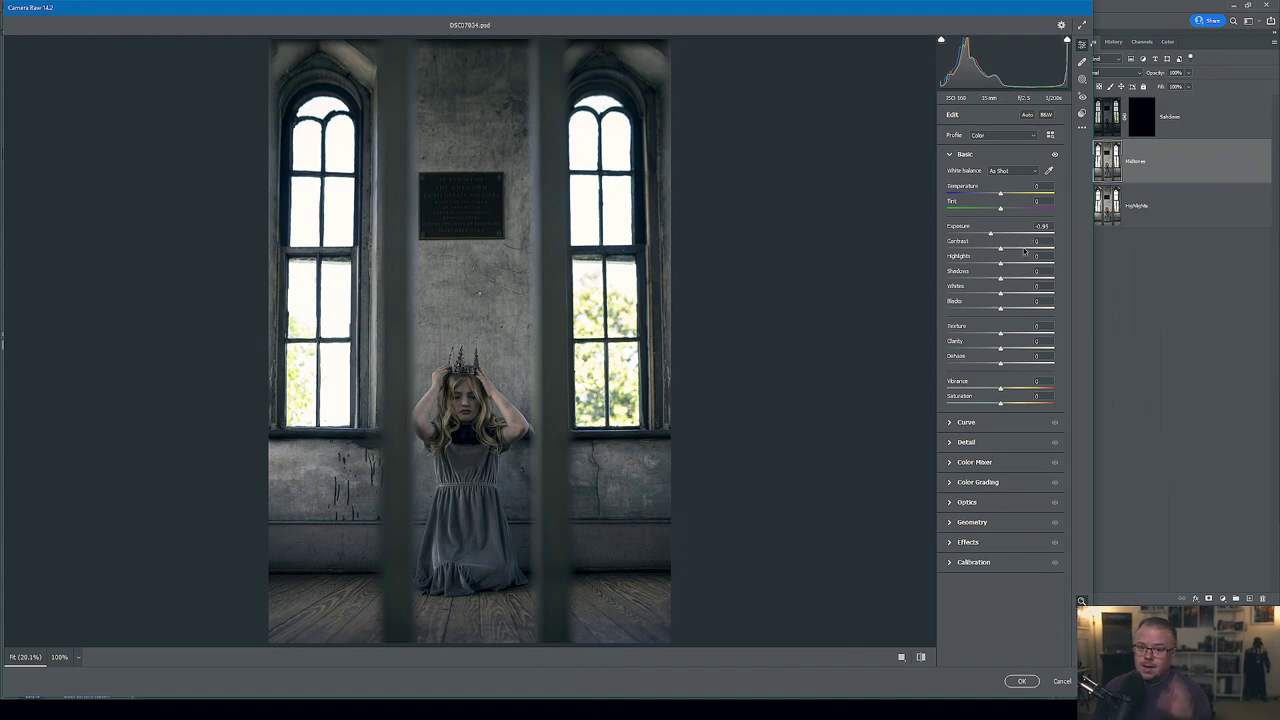
{"action": "mouse_move", "coordinate": [1001, 268]}
{"action": "left_mouse_down"}
{"action": "mouse_move", "coordinate": [983, 266]}
{"action": "mouse_move", "coordinate": [1012, 248]}
{"action": "left_mouse_up"}
{"action": "left_click_drag", "start_coordinate": [1000, 296], "coordinate": [1009, 297]}
{"action": "left_click_drag", "start_coordinate": [1003, 308], "coordinate": [993, 309]}
{"action": "left_click_drag", "start_coordinate": [993, 261], "coordinate": [983, 261]}
{"action": "left_click_drag", "start_coordinate": [996, 309], "coordinate": [992, 309]}
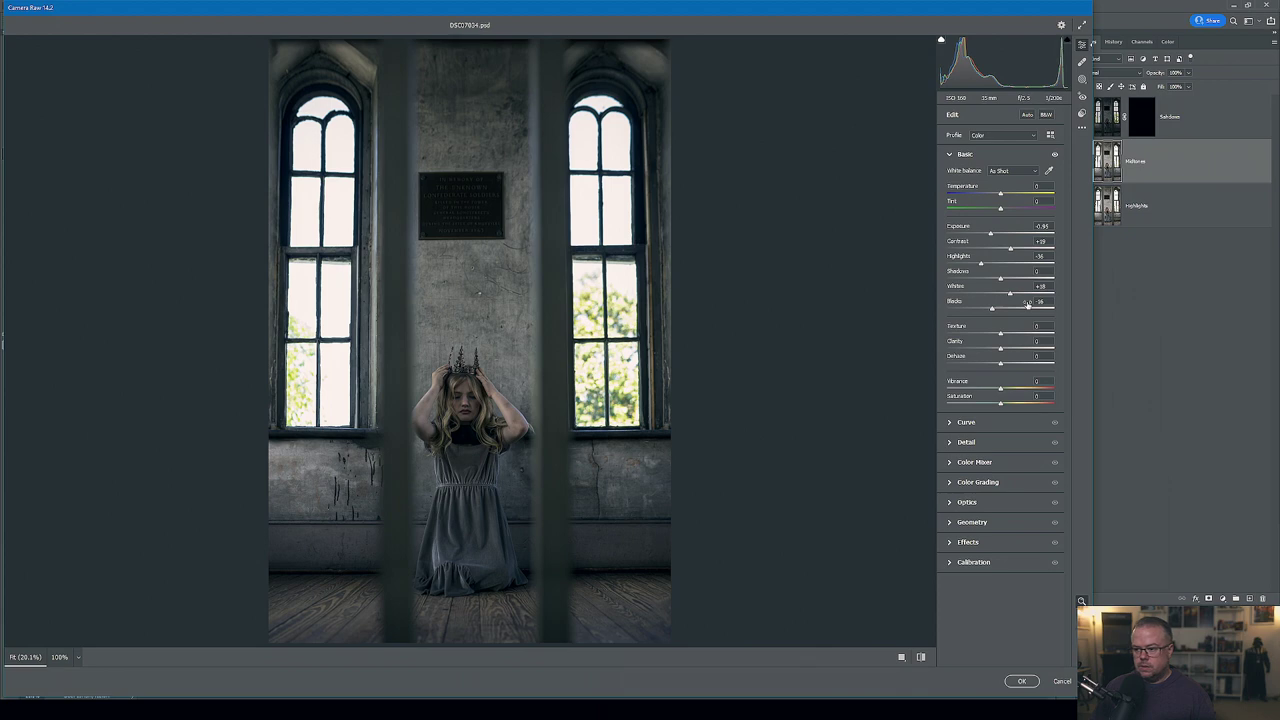
{"action": "left_click_drag", "start_coordinate": [991, 235], "coordinate": [993, 235]}
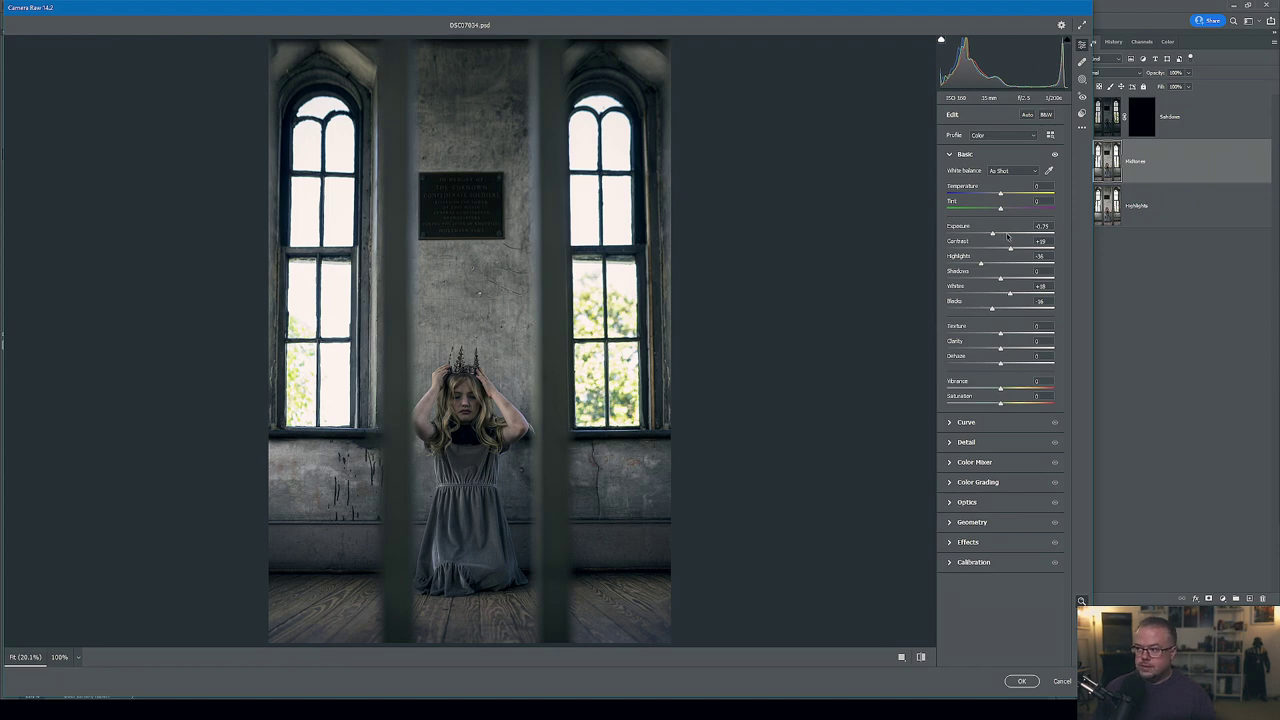
{"action": "left_click", "coordinate": [1021, 681]}
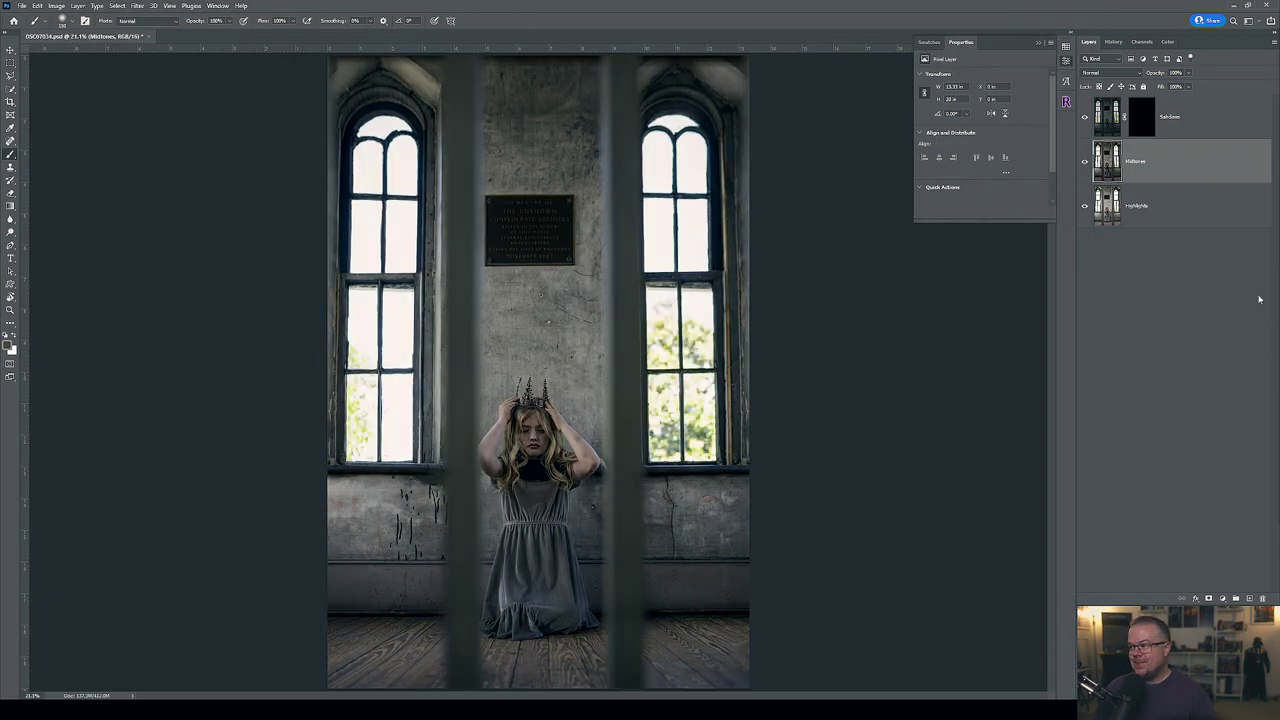
{"action": "left_click", "coordinate": [1209, 598], "text": "alt"}
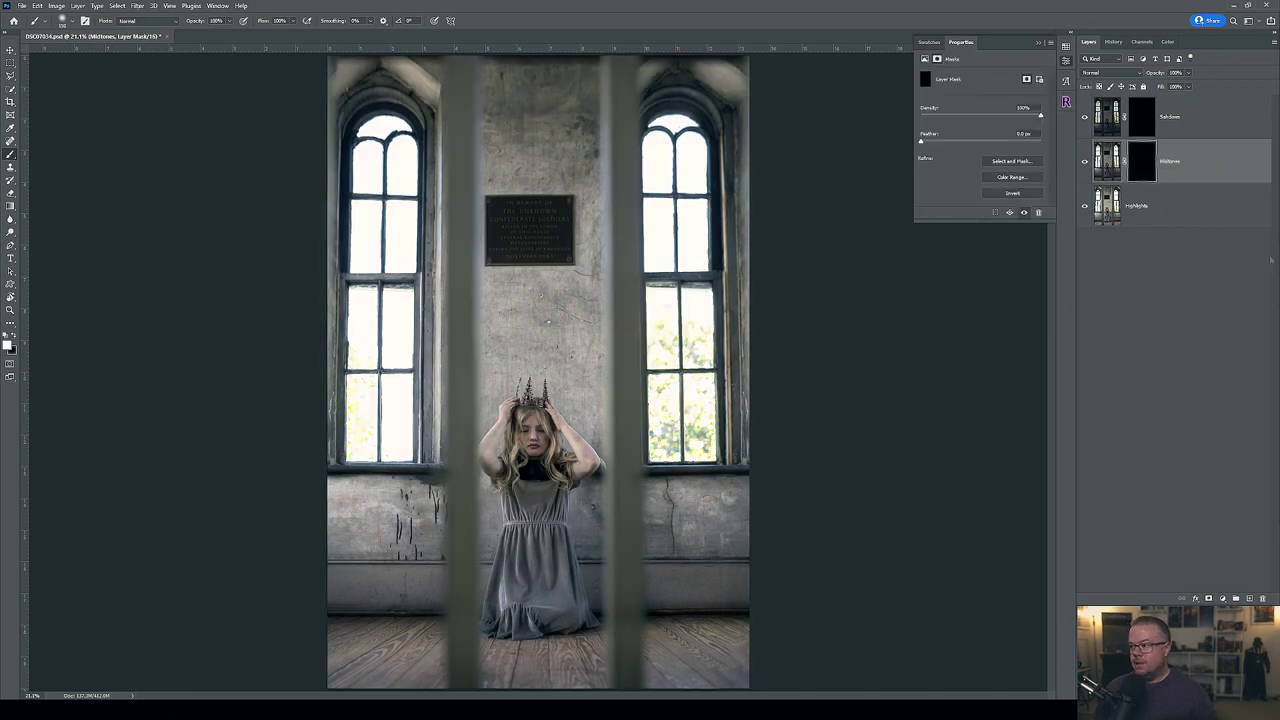
Move the Highlights layer to the top of the layer stack and hide it behind a black mask.
{"action": "left_click_drag", "start_coordinate": [1157, 214], "coordinate": [1172, 98]}
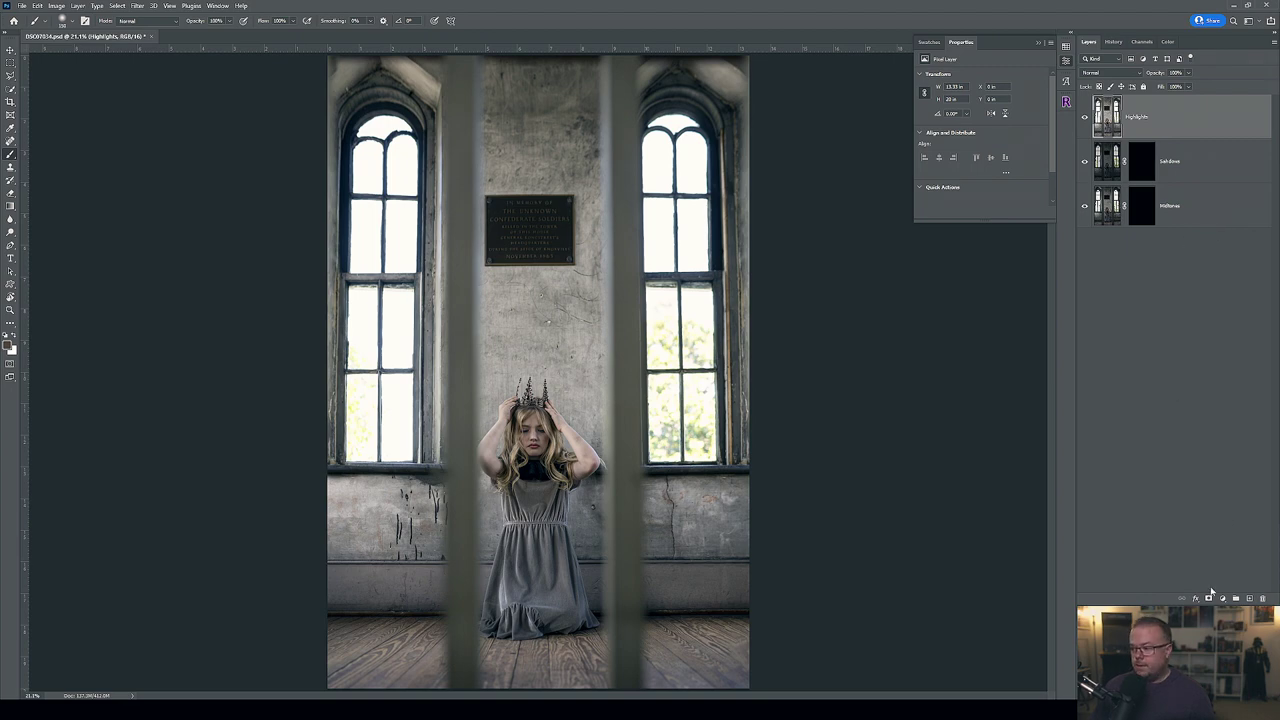
{"action": "left_click", "coordinate": [1208, 599], "text": "alt"}
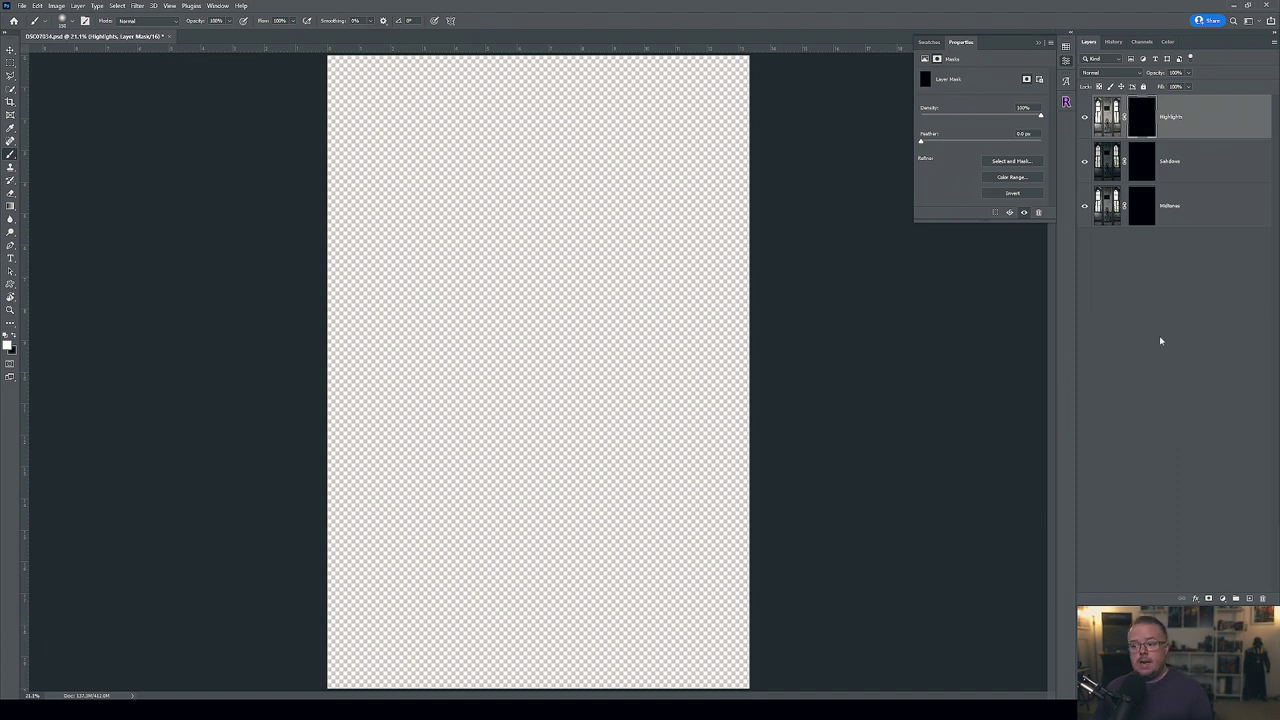
Move the Shadows layer below Midtones and invert its mask to white.
{"action": "left_click_drag", "start_coordinate": [1197, 163], "coordinate": [1194, 208]}
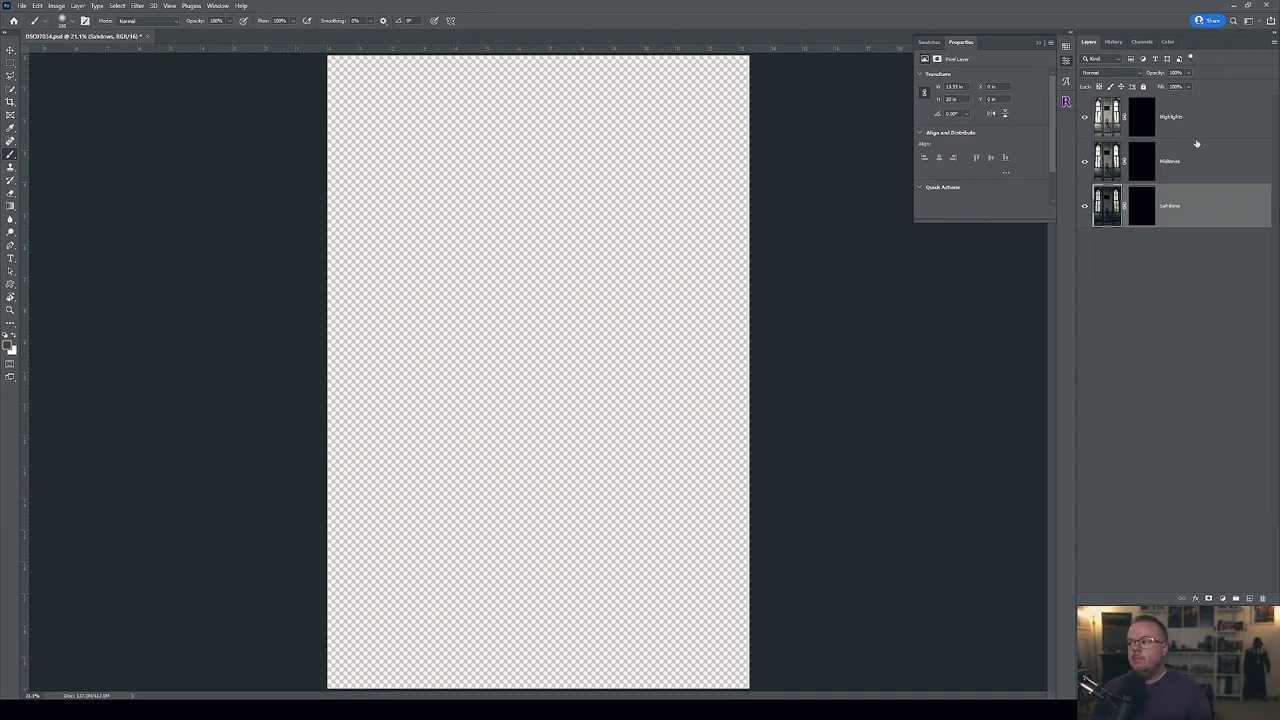
{"action": "left_click", "coordinate": [1152, 206]}
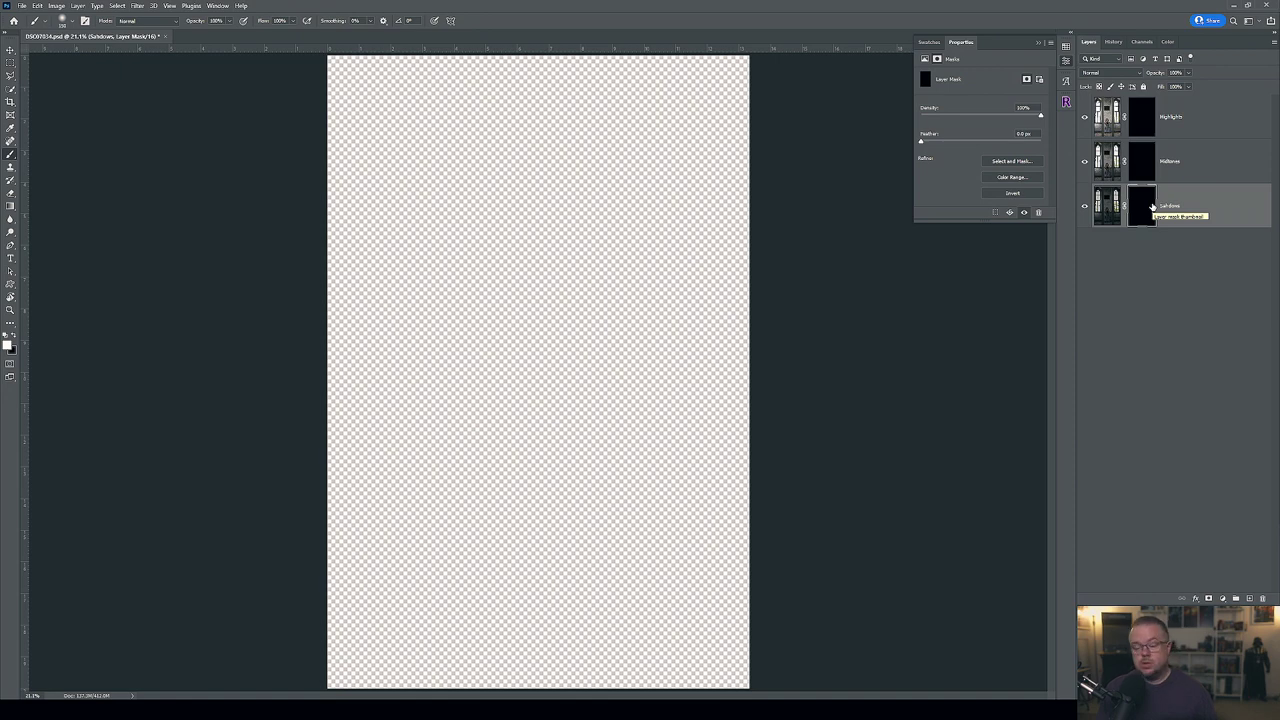
{"action": "key", "text": "ctrl+i"}
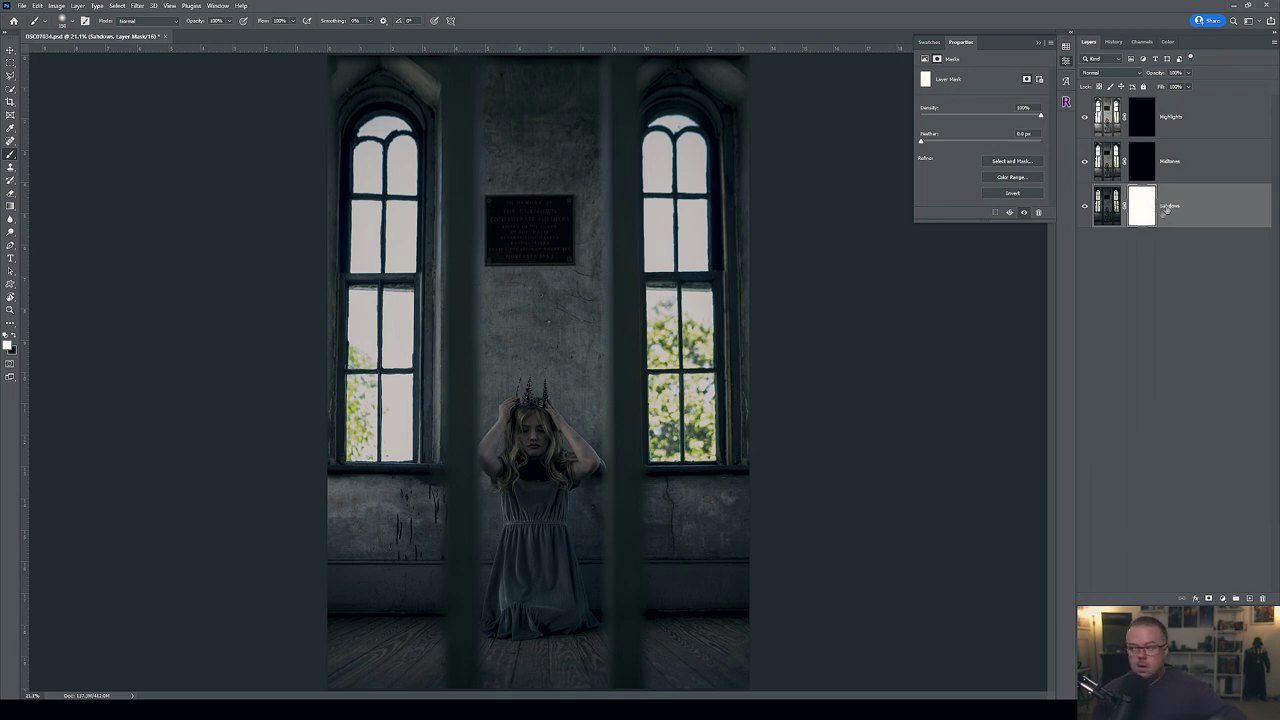
Set up a large white brush at 5% flow, about 1800 px wide, for painting on the Midtones layer's mask.
{"action": "left_click", "coordinate": [1144, 168]}
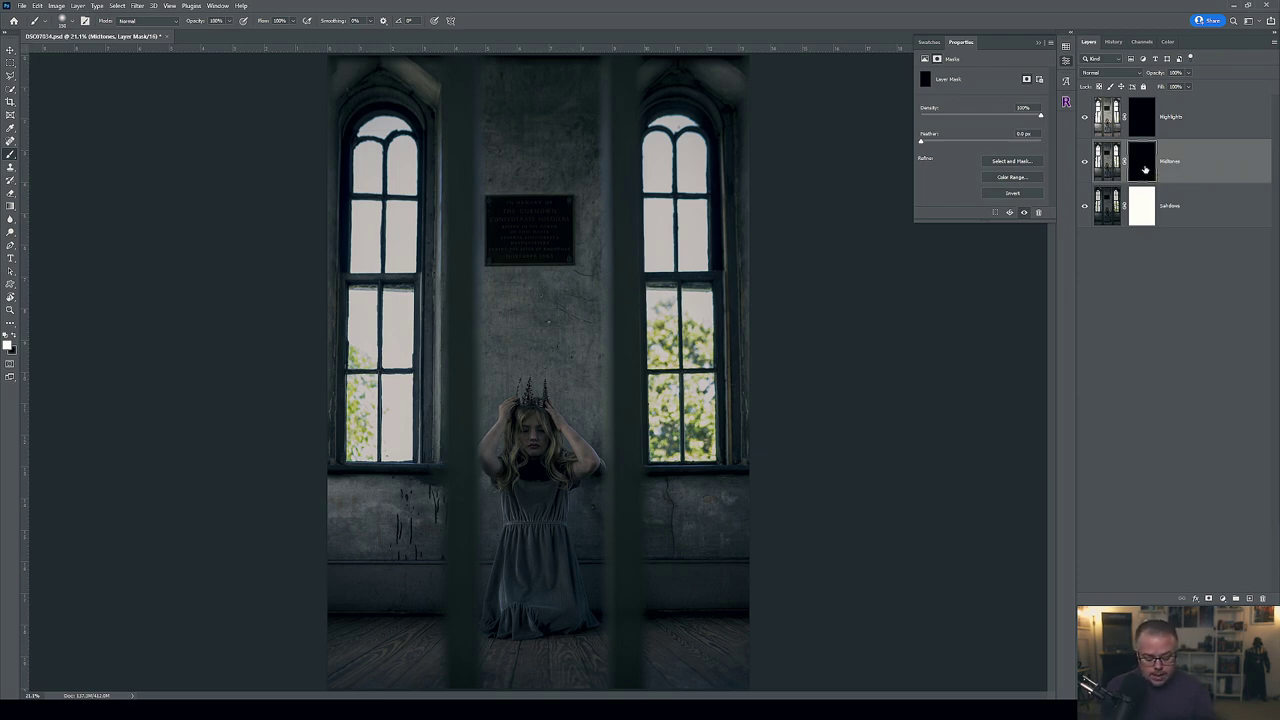
{"action": "key", "text": "shift+0"}
{"action": "key", "text": "shift+5"}
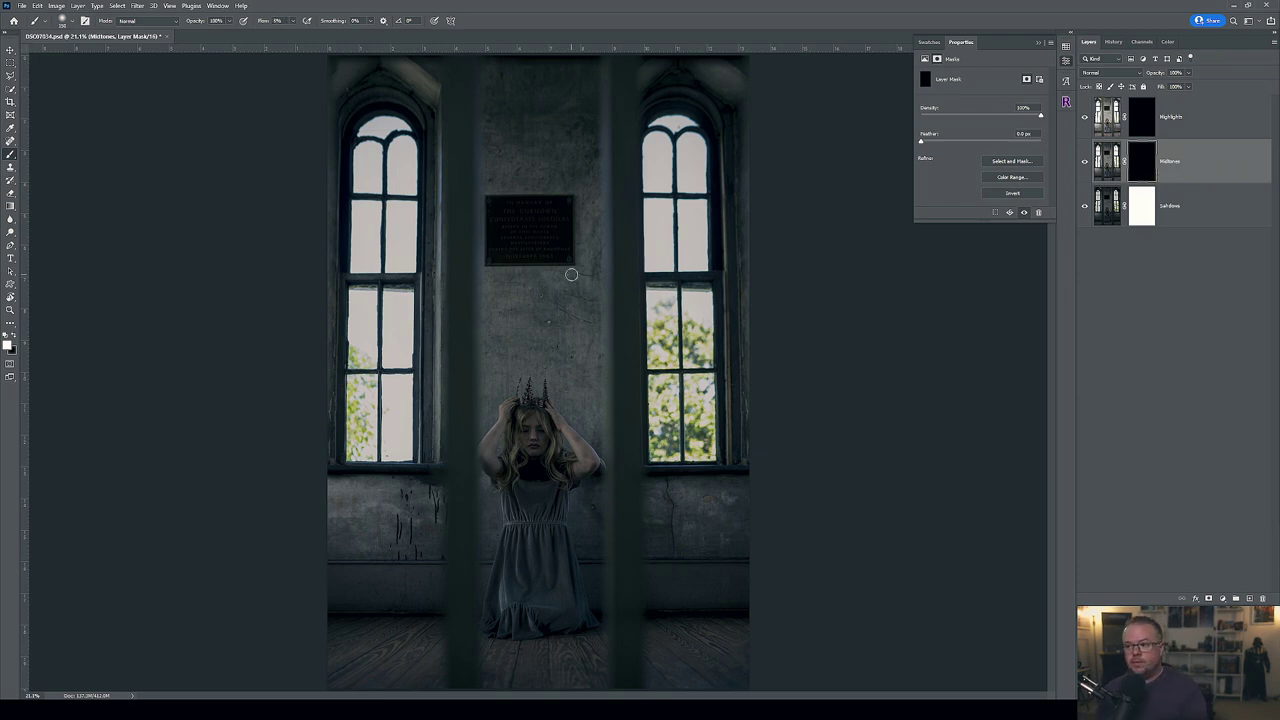
{"action": "key", "text": "bracketright"}
{"action": "key", "text": "bracketright"}
{"action": "key", "text": "bracketright"}
{"action": "key", "text": "bracketright"}
{"action": "key", "text": "bracketright"}
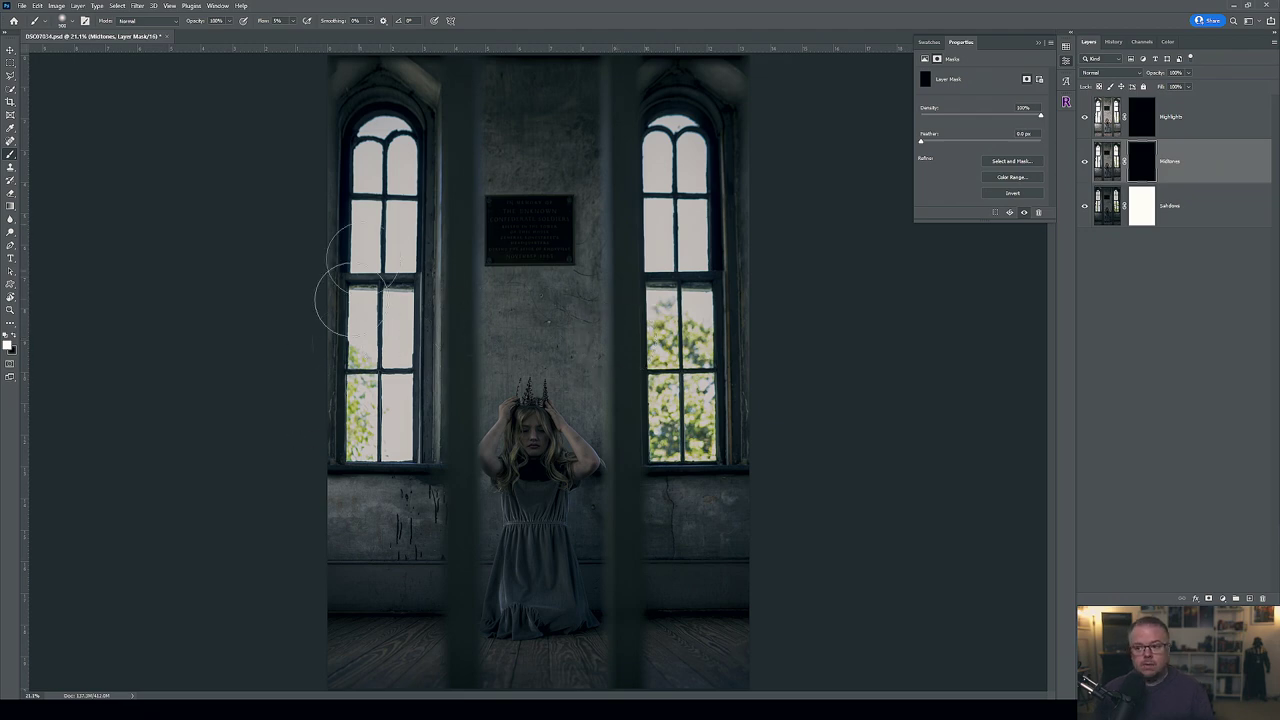
{"action": "left_click", "coordinate": [420, 330]}
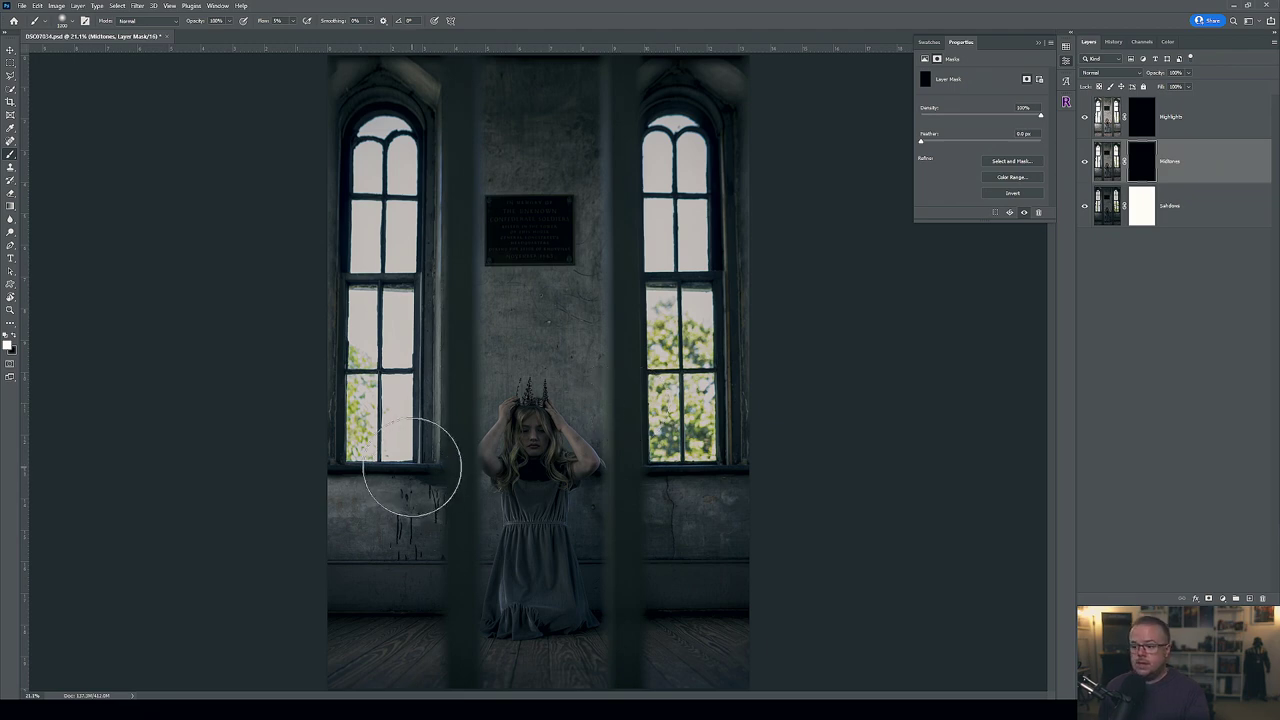
{"action": "key", "text": "bracketright"}
{"action": "key", "text": "bracketright"}
{"action": "key", "text": "bracketright"}
{"action": "key", "text": "bracketright"}
{"action": "key", "text": "bracketright"}
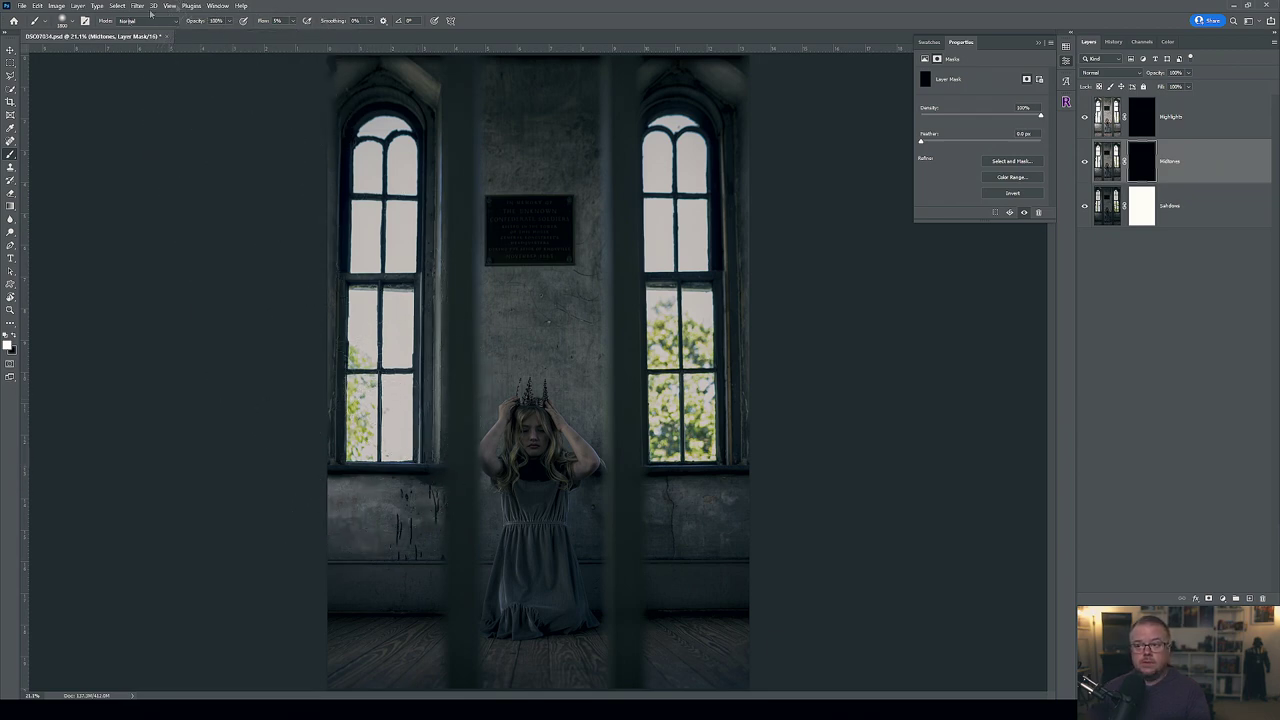
{"action": "left_click", "coordinate": [70, 22]}
{"action": "left_click", "coordinate": [60, 156]}
{"action": "key", "text": "Return"}
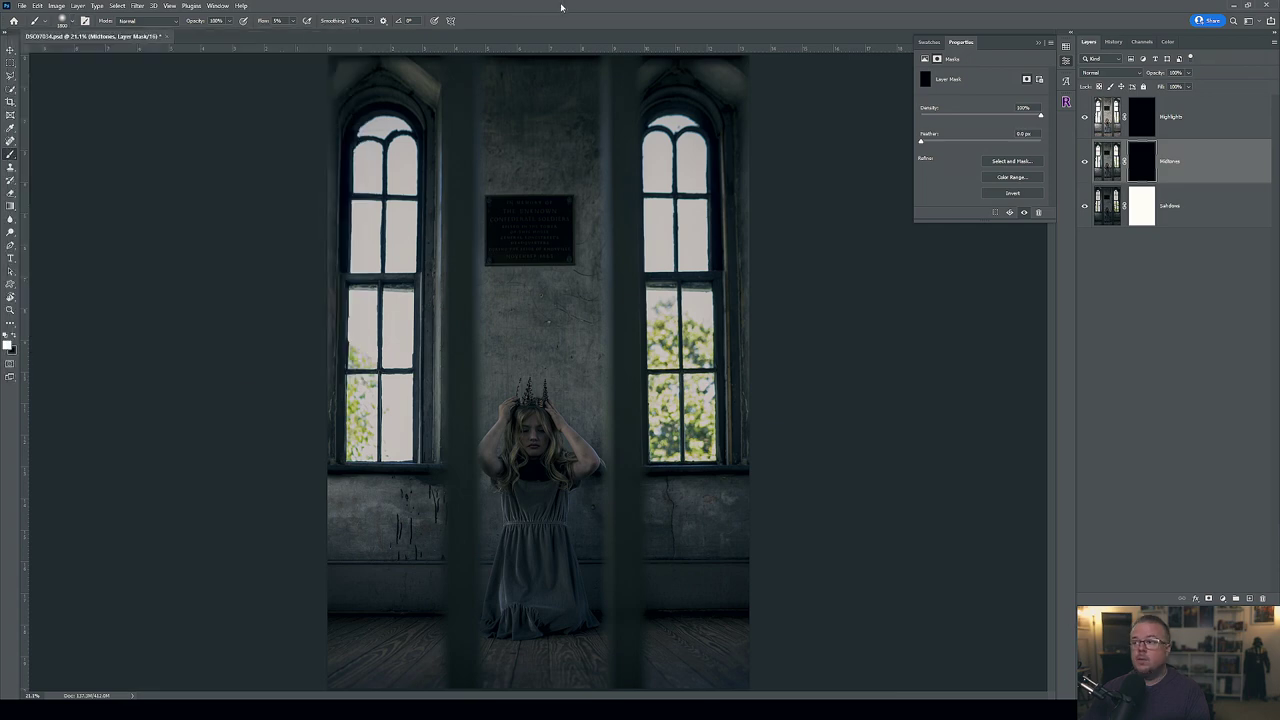
Paint white on the Midtones mask to brighten the walls, window surrounds and floor with a very large soft brush.
{"action": "mouse_move", "coordinate": [371, 457]}
{"action": "left_mouse_down"}
{"action": "mouse_move", "coordinate": [366, 500]}
{"action": "mouse_move", "coordinate": [410, 515]}
{"action": "mouse_move", "coordinate": [429, 471]}
{"action": "mouse_move", "coordinate": [443, 509]}
{"action": "left_mouse_up"}
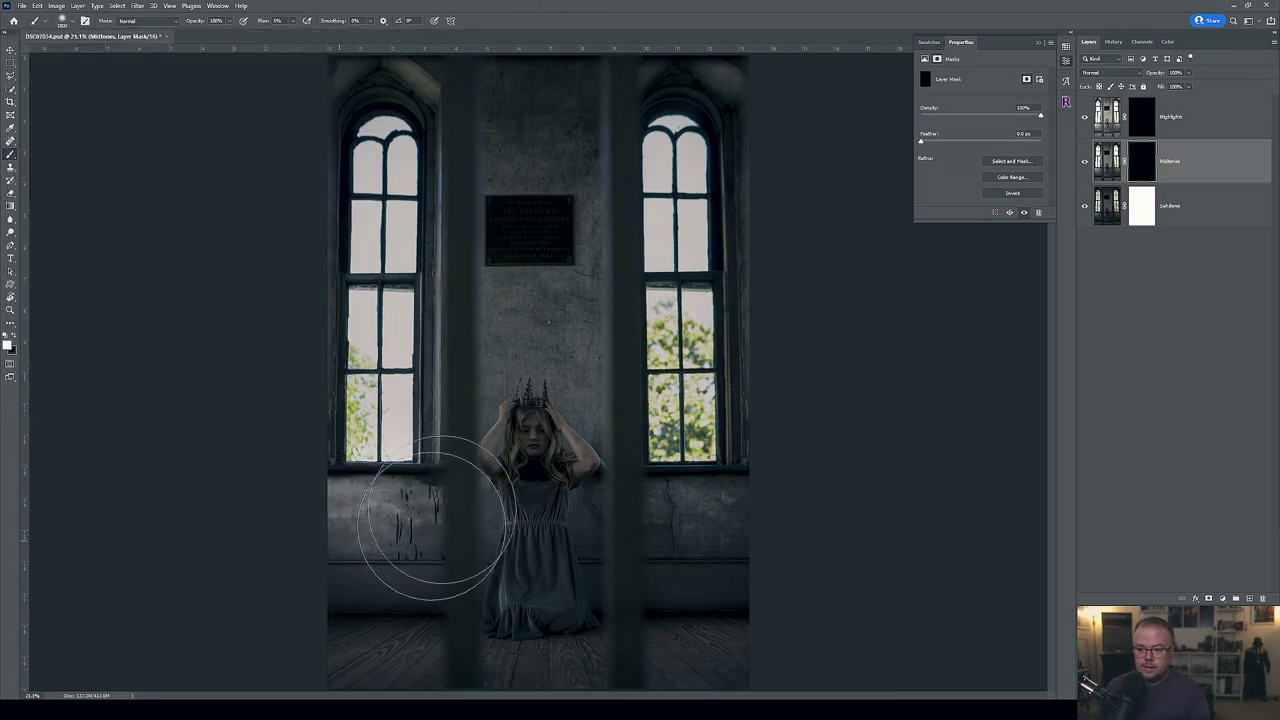
{"action": "mouse_move", "coordinate": [641, 527]}
{"action": "left_mouse_down"}
{"action": "mouse_move", "coordinate": [709, 535]}
{"action": "mouse_move", "coordinate": [696, 495]}
{"action": "mouse_move", "coordinate": [658, 495]}
{"action": "mouse_move", "coordinate": [601, 395]}
{"action": "mouse_move", "coordinate": [571, 160]}
{"action": "mouse_move", "coordinate": [591, 115]}
{"action": "mouse_move", "coordinate": [604, 146]}
{"action": "mouse_move", "coordinate": [582, 262]}
{"action": "mouse_move", "coordinate": [448, 392]}
{"action": "mouse_move", "coordinate": [471, 421]}
{"action": "mouse_move", "coordinate": [498, 334]}
{"action": "mouse_move", "coordinate": [495, 252]}
{"action": "mouse_move", "coordinate": [518, 121]}
{"action": "mouse_move", "coordinate": [477, 241]}
{"action": "mouse_move", "coordinate": [461, 425]}
{"action": "mouse_move", "coordinate": [440, 497]}
{"action": "mouse_move", "coordinate": [374, 522]}
{"action": "mouse_move", "coordinate": [441, 478]}
{"action": "mouse_move", "coordinate": [535, 324]}
{"action": "mouse_move", "coordinate": [253, 310]}
{"action": "mouse_move", "coordinate": [296, 310]}
{"action": "mouse_move", "coordinate": [449, 483]}
{"action": "mouse_move", "coordinate": [469, 465]}
{"action": "mouse_move", "coordinate": [451, 470]}
{"action": "mouse_move", "coordinate": [476, 352]}
{"action": "mouse_move", "coordinate": [461, 458]}
{"action": "mouse_move", "coordinate": [403, 483]}
{"action": "mouse_move", "coordinate": [466, 440]}
{"action": "mouse_move", "coordinate": [498, 375]}
{"action": "mouse_move", "coordinate": [504, 300]}
{"action": "mouse_move", "coordinate": [476, 108]}
{"action": "mouse_move", "coordinate": [626, 220]}
{"action": "mouse_move", "coordinate": [606, 370]}
{"action": "mouse_move", "coordinate": [591, 380]}
{"action": "mouse_move", "coordinate": [683, 485]}
{"action": "mouse_move", "coordinate": [711, 497]}
{"action": "mouse_move", "coordinate": [726, 475]}
{"action": "mouse_move", "coordinate": [568, 220]}
{"action": "mouse_move", "coordinate": [556, 125]}
{"action": "mouse_move", "coordinate": [568, 154]}
{"action": "mouse_move", "coordinate": [383, 445]}
{"action": "mouse_move", "coordinate": [453, 366]}
{"action": "mouse_move", "coordinate": [383, 405]}
{"action": "mouse_move", "coordinate": [366, 460]}
{"action": "mouse_move", "coordinate": [391, 440]}
{"action": "mouse_move", "coordinate": [383, 118]}
{"action": "mouse_move", "coordinate": [366, 120]}
{"action": "mouse_move", "coordinate": [376, 185]}
{"action": "mouse_move", "coordinate": [356, 120]}
{"action": "mouse_move", "coordinate": [718, 117]}
{"action": "mouse_move", "coordinate": [716, 95]}
{"action": "mouse_move", "coordinate": [691, 105]}
{"action": "mouse_move", "coordinate": [729, 86]}
{"action": "mouse_move", "coordinate": [423, 109]}
{"action": "mouse_move", "coordinate": [614, 100]}
{"action": "mouse_move", "coordinate": [594, 571]}
{"action": "mouse_move", "coordinate": [643, 329]}
{"action": "mouse_move", "coordinate": [350, 530]}
{"action": "mouse_move", "coordinate": [414, 634]}
{"action": "mouse_move", "coordinate": [391, 637]}
{"action": "mouse_move", "coordinate": [710, 632]}
{"action": "mouse_move", "coordinate": [740, 235]}
{"action": "left_mouse_up"}
{"action": "key", "text": "bracketright"}
{"action": "key", "text": "bracketright"}
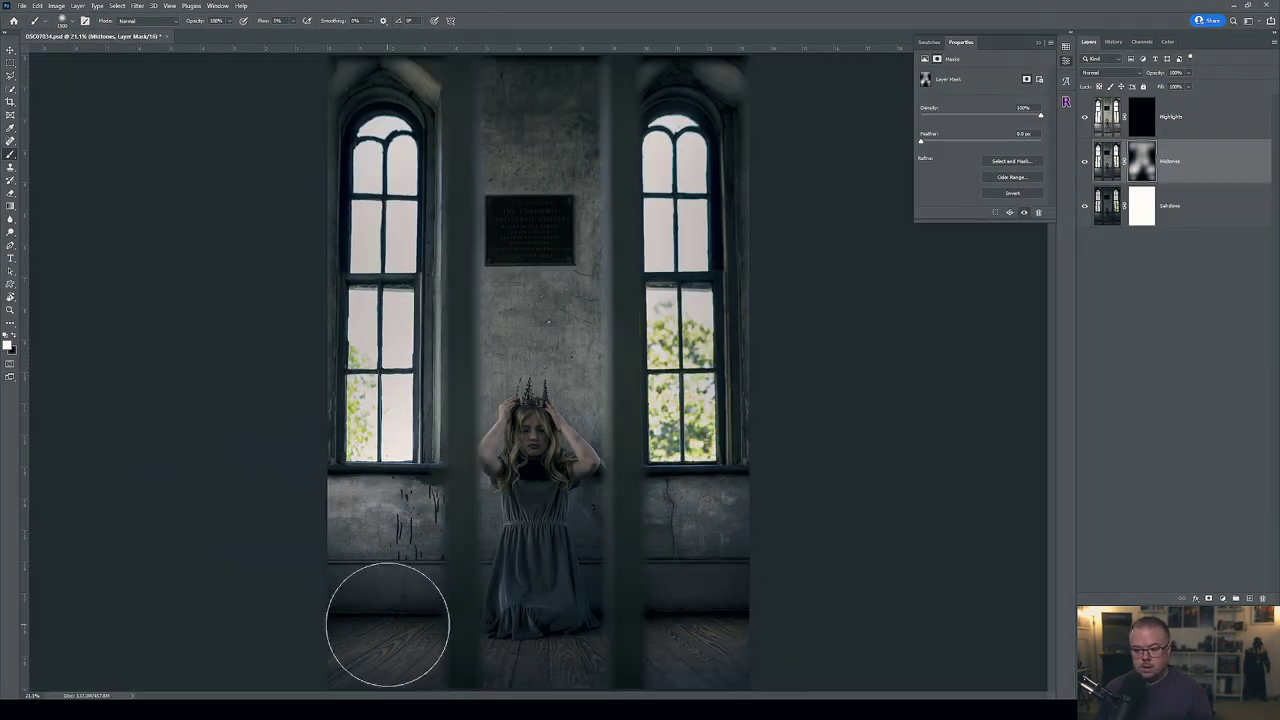
{"action": "mouse_move", "coordinate": [686, 600]}
{"action": "left_mouse_down"}
{"action": "mouse_move", "coordinate": [728, 441]}
{"action": "mouse_move", "coordinate": [494, 279]}
{"action": "mouse_move", "coordinate": [594, 412]}
{"action": "left_mouse_up"}
Reveal more of the Midtones layer over the girl's face, hair, arms and dress using progressively smaller brushes.
{"action": "key", "text": "bracketleft"}
{"action": "key", "text": "bracketleft"}
{"action": "key", "text": "bracketleft"}
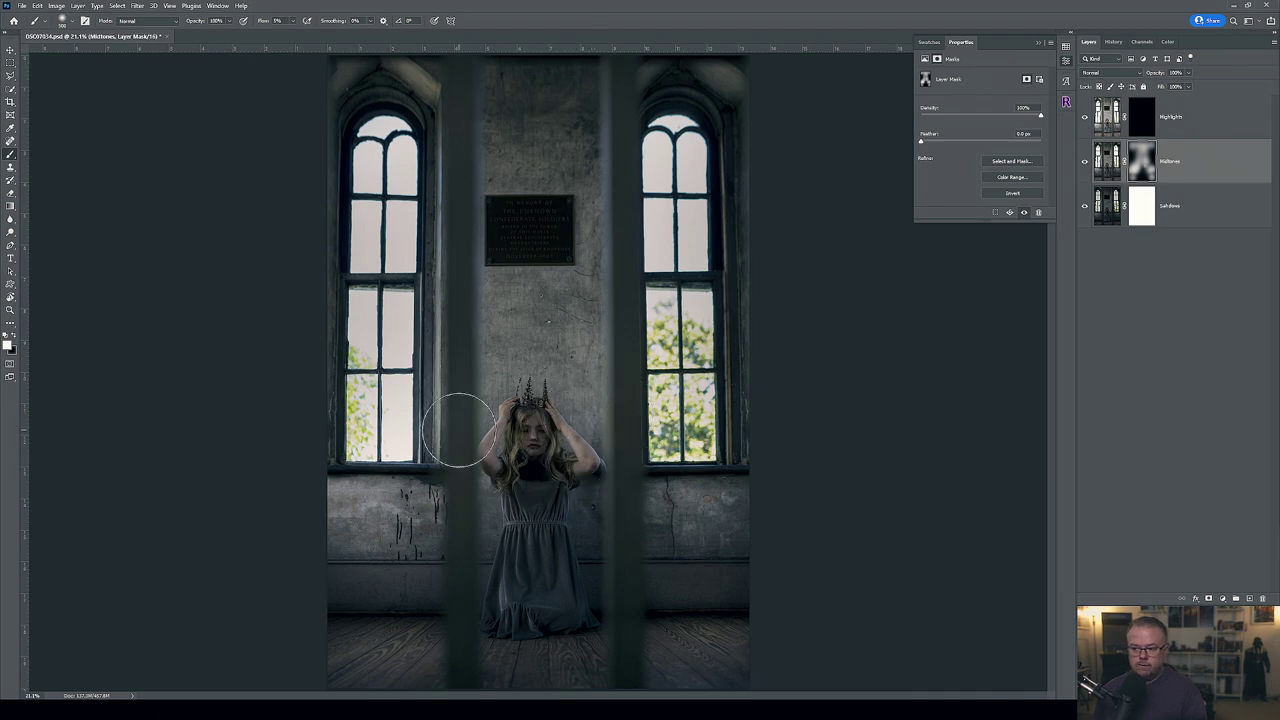
{"action": "key", "text": "bracketleft"}
{"action": "key", "text": "bracketleft"}
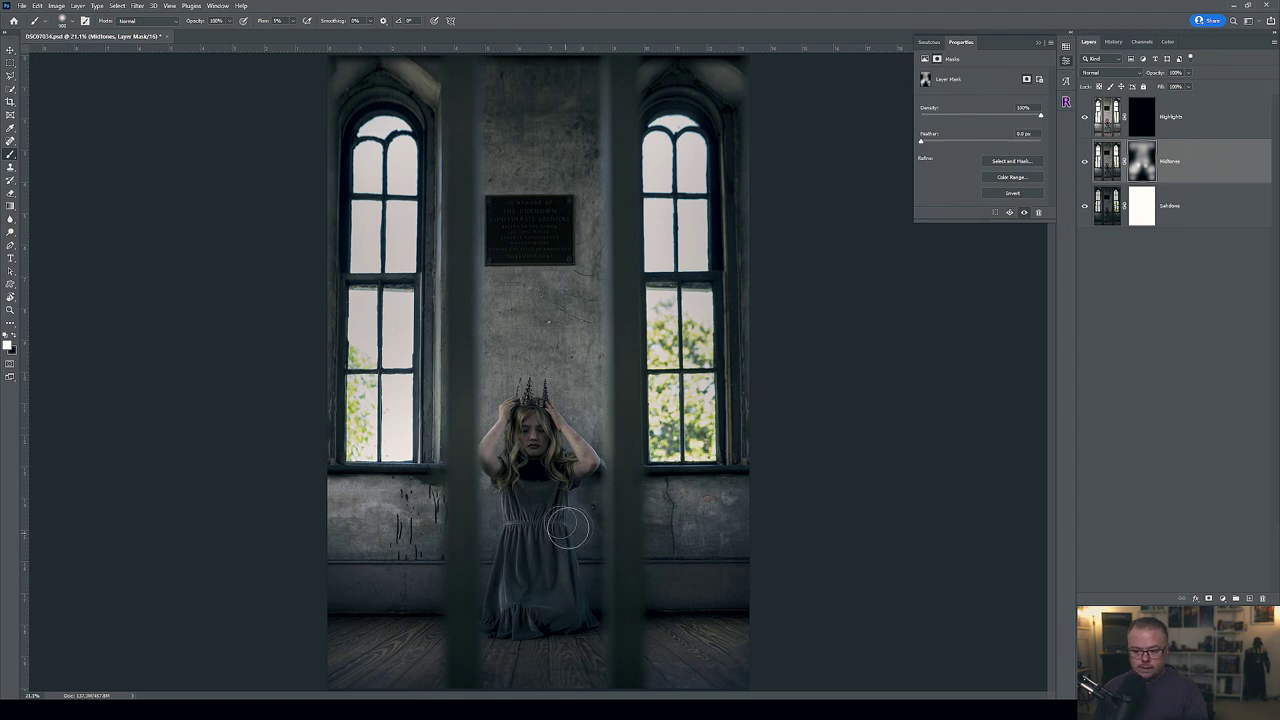
{"action": "key", "text": "bracketright"}
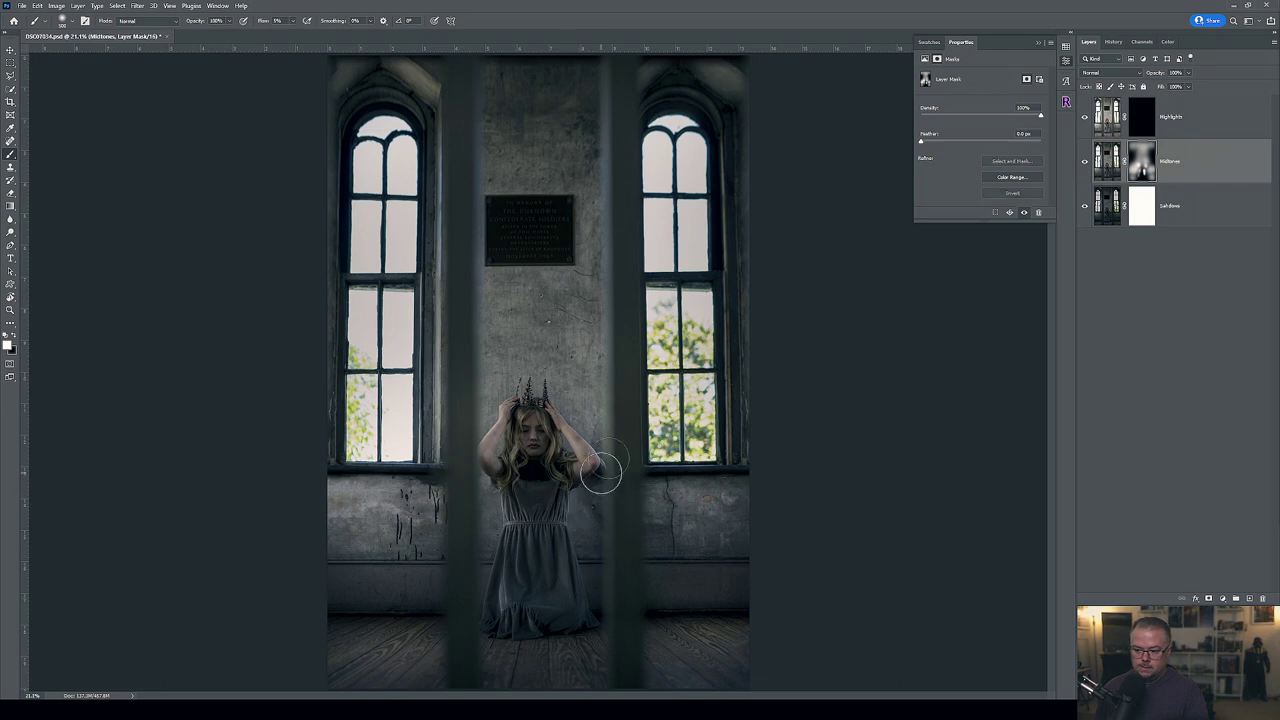
{"action": "key", "text": "bracketleft"}
{"action": "key", "text": "bracketleft"}
{"action": "key", "text": "bracketleft"}
{"action": "key", "text": "bracketright"}
{"action": "left_click_drag", "start_coordinate": [536, 437], "coordinate": [552, 438]}
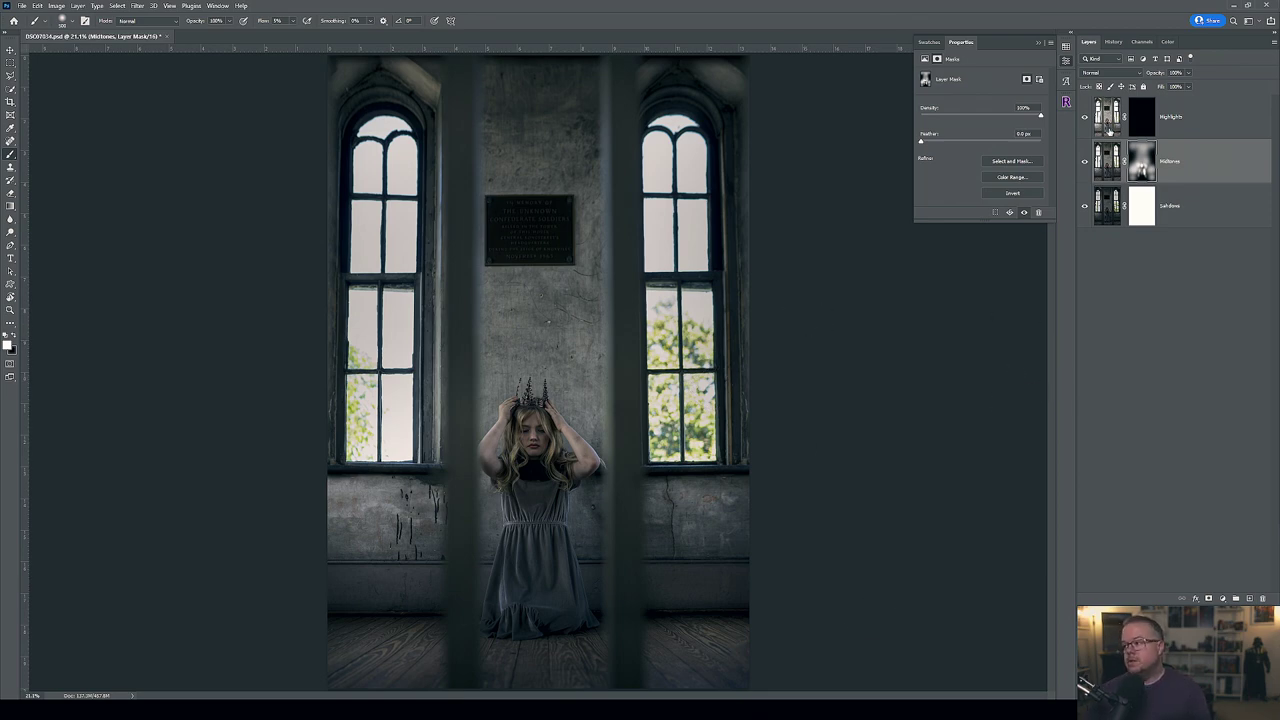
Paint subtle light on the Highlights layer's mask over the girl's face, arms and crown with a small low-flow brush.
{"action": "left_click", "coordinate": [1140, 119]}
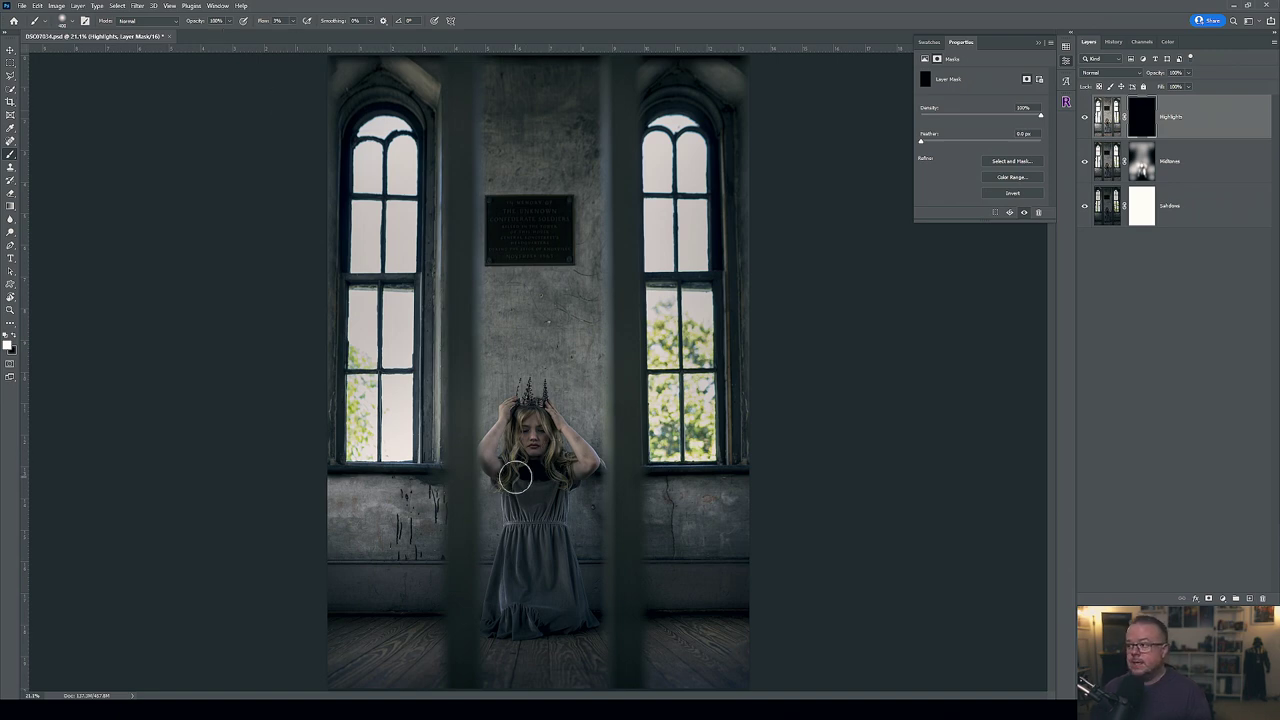
{"action": "scroll", "coordinate": [556, 457], "scroll_direction": "up", "scroll_amount": 3}
{"action": "scroll", "coordinate": [583, 441], "scroll_direction": "up", "scroll_amount": 2}
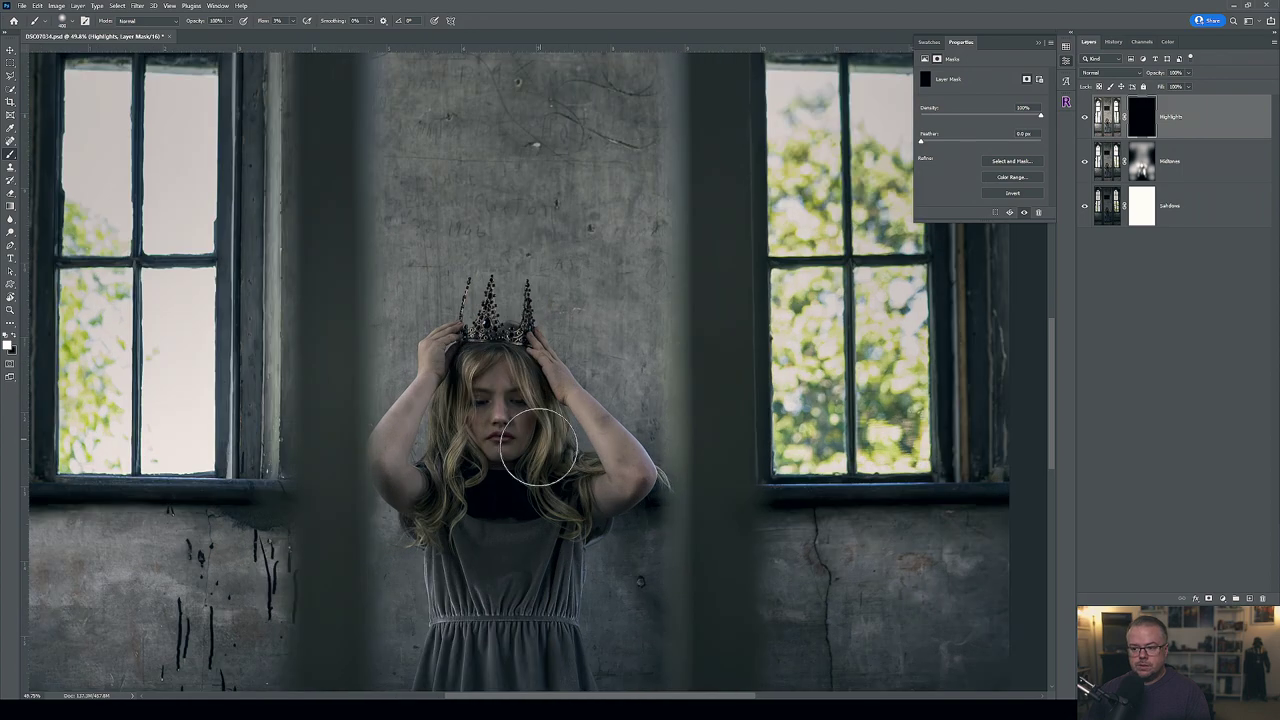
{"action": "scroll", "coordinate": [540, 452], "scroll_direction": "up", "scroll_amount": 2}
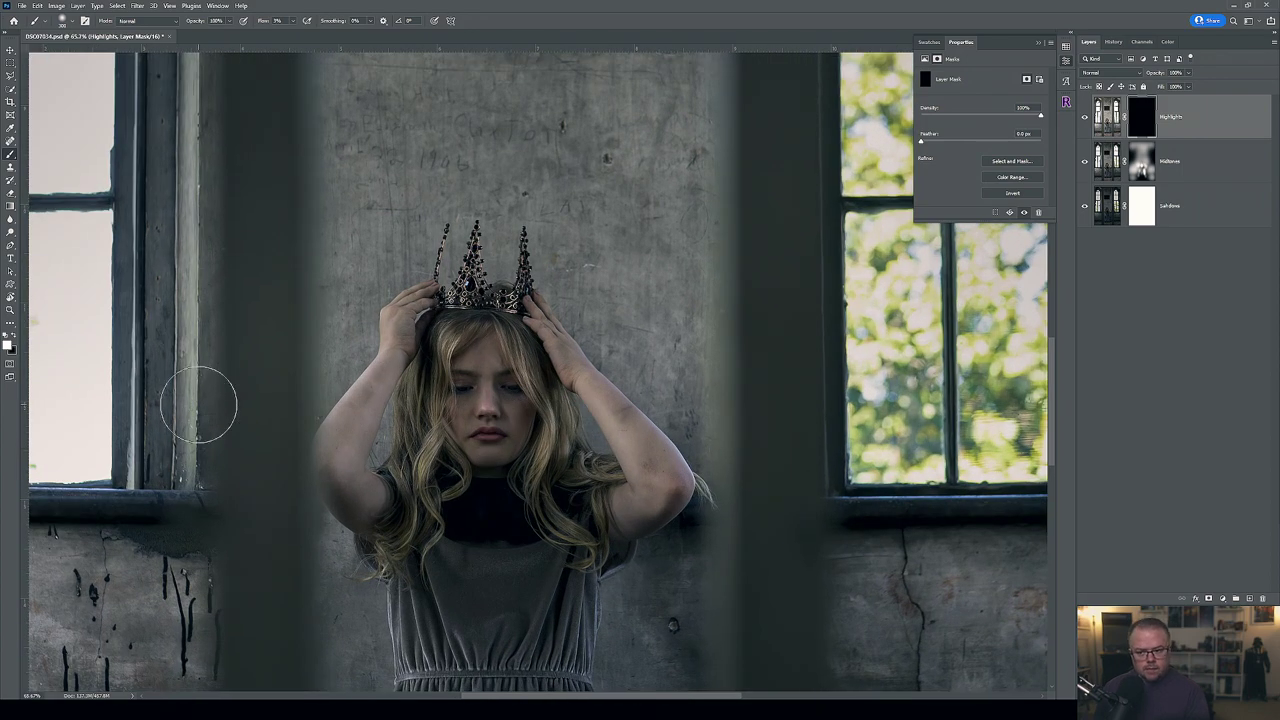
{"action": "key", "text": "bracketleft"}
{"action": "key", "text": "bracketleft"}
{"action": "key", "text": "bracketleft"}
{"action": "key", "text": "bracketleft"}
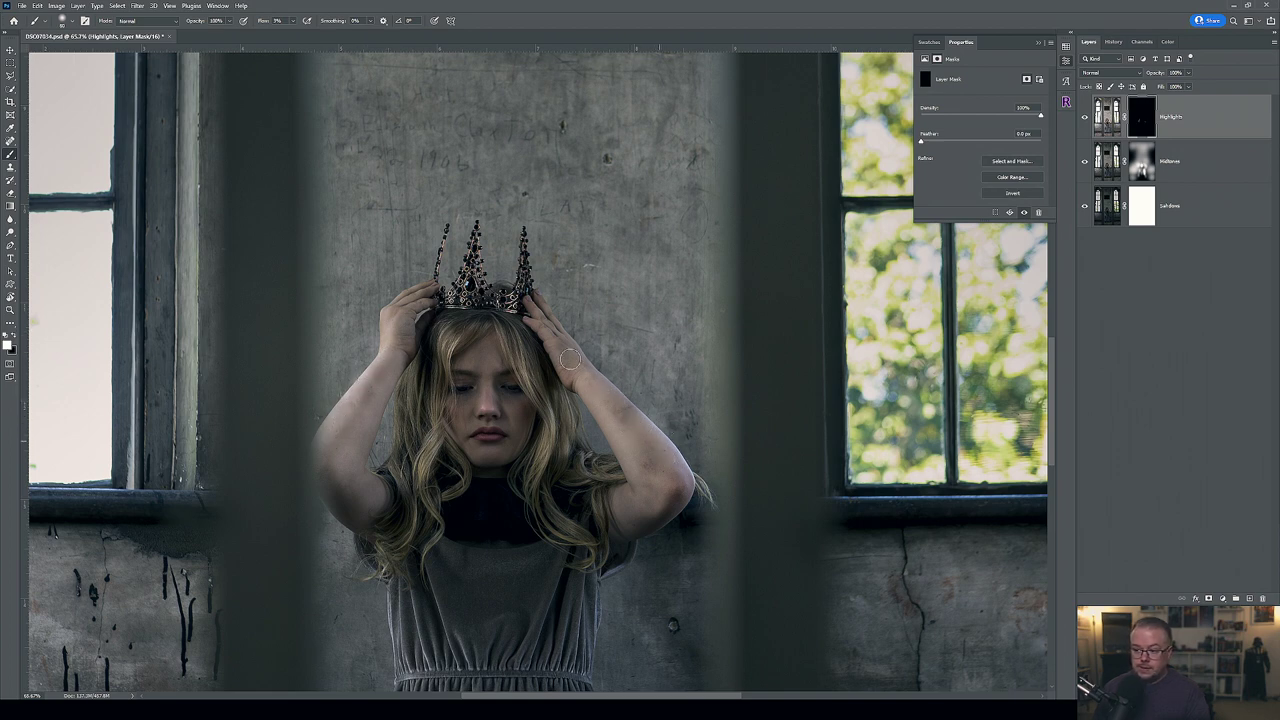
{"action": "mouse_move", "coordinate": [605, 383]}
{"action": "left_mouse_down"}
{"action": "mouse_move", "coordinate": [522, 272]}
{"action": "mouse_move", "coordinate": [497, 305]}
{"action": "left_mouse_up"}
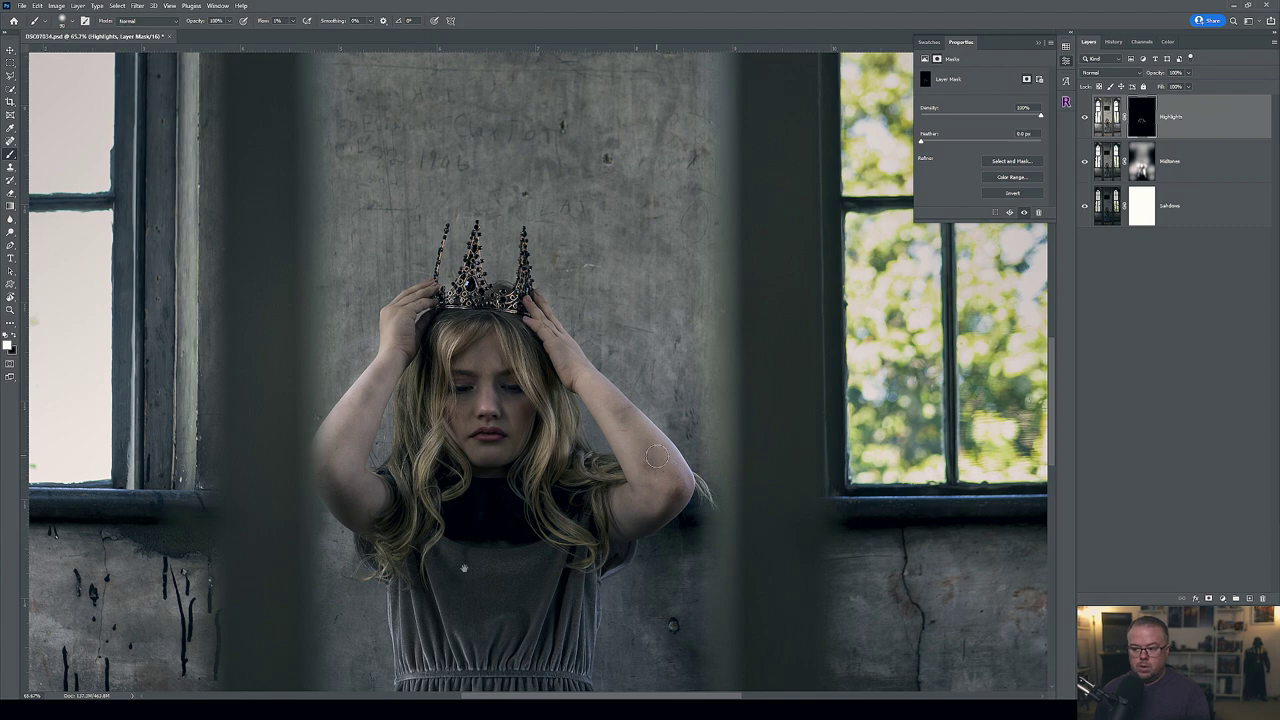
Extend the painting on the Highlights mask to the girl's dress and hair.
{"action": "scroll", "coordinate": [656, 457], "scroll_direction": "down", "scroll_amount": 5}
{"action": "scroll", "coordinate": [512, 238], "scroll_direction": "right", "scroll_amount": 2}
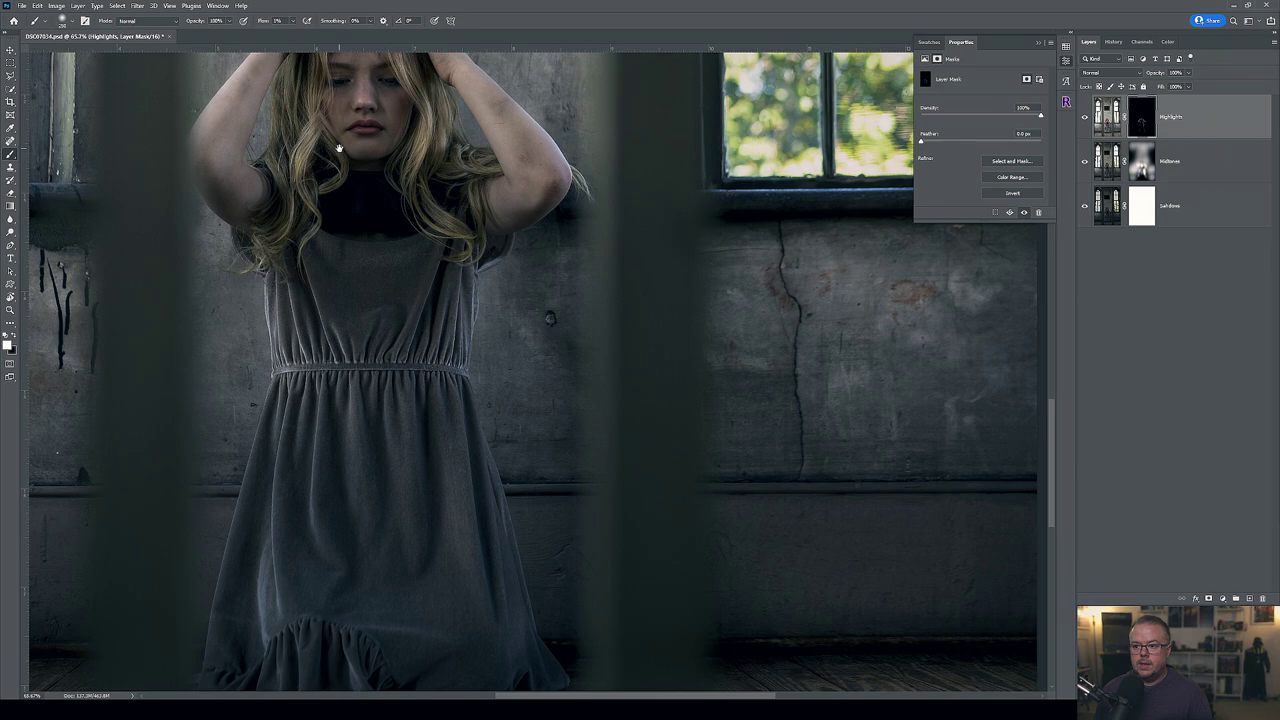
{"action": "left_click_drag", "start_coordinate": [339, 148], "coordinate": [296, 384]}
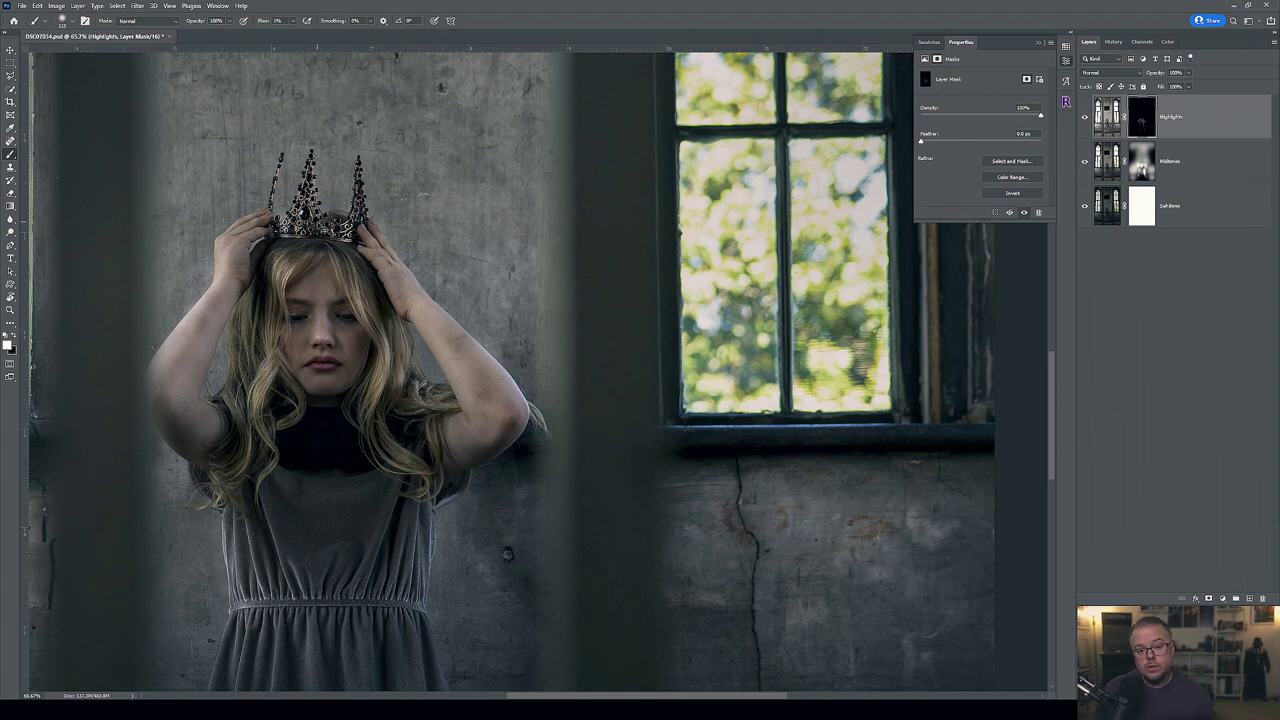
Compare the whole portrait with and without the Highlights layer.
{"action": "key", "text": "ctrl+0"}
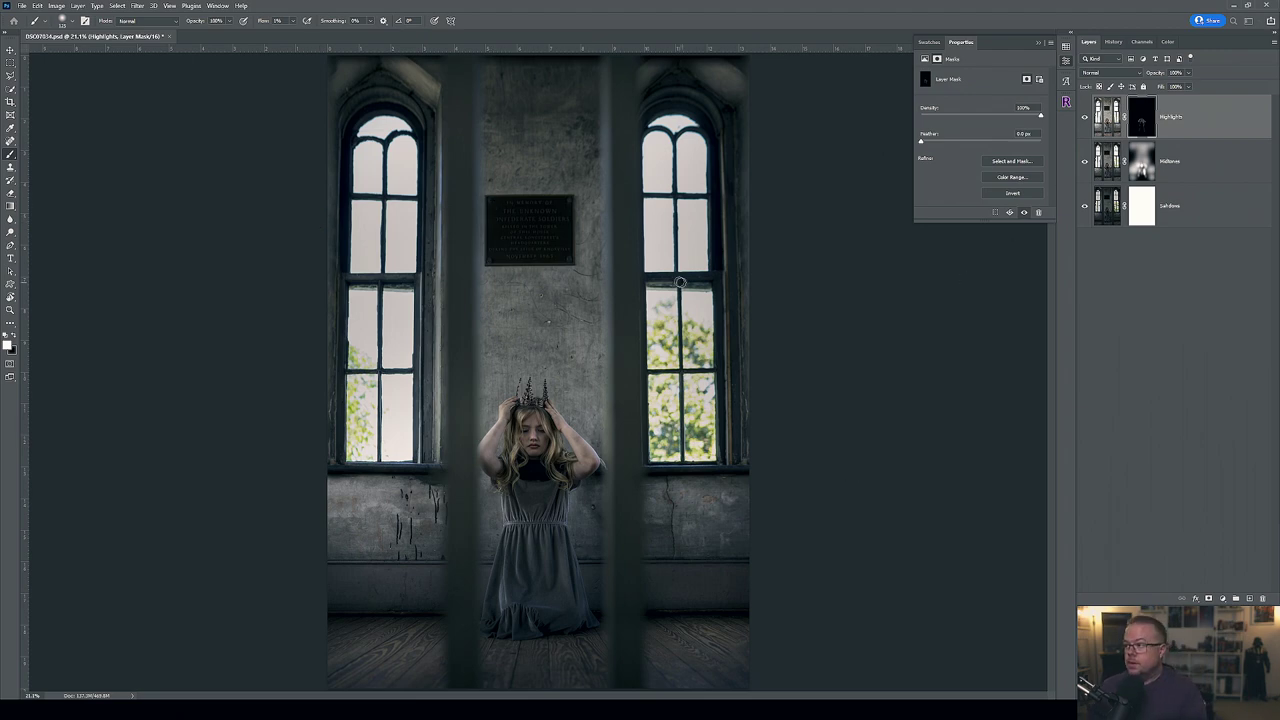
{"action": "left_click", "coordinate": [1085, 117]}
{"action": "left_click", "coordinate": [1085, 117]}
{"action": "left_click", "coordinate": [1085, 117]}
{"action": "left_click", "coordinate": [1085, 117]}
{"action": "left_click", "coordinate": [1085, 117]}
{"action": "left_click", "coordinate": [1085, 117]}
{"action": "left_click", "coordinate": [1085, 117]}
{"action": "left_click", "coordinate": [1085, 117]}
Refine the Highlights mask around the girl with a smaller brush, using black to tone down overly bright spots.
{"action": "scroll", "coordinate": [592, 557], "scroll_direction": "up", "scroll_amount": 5}
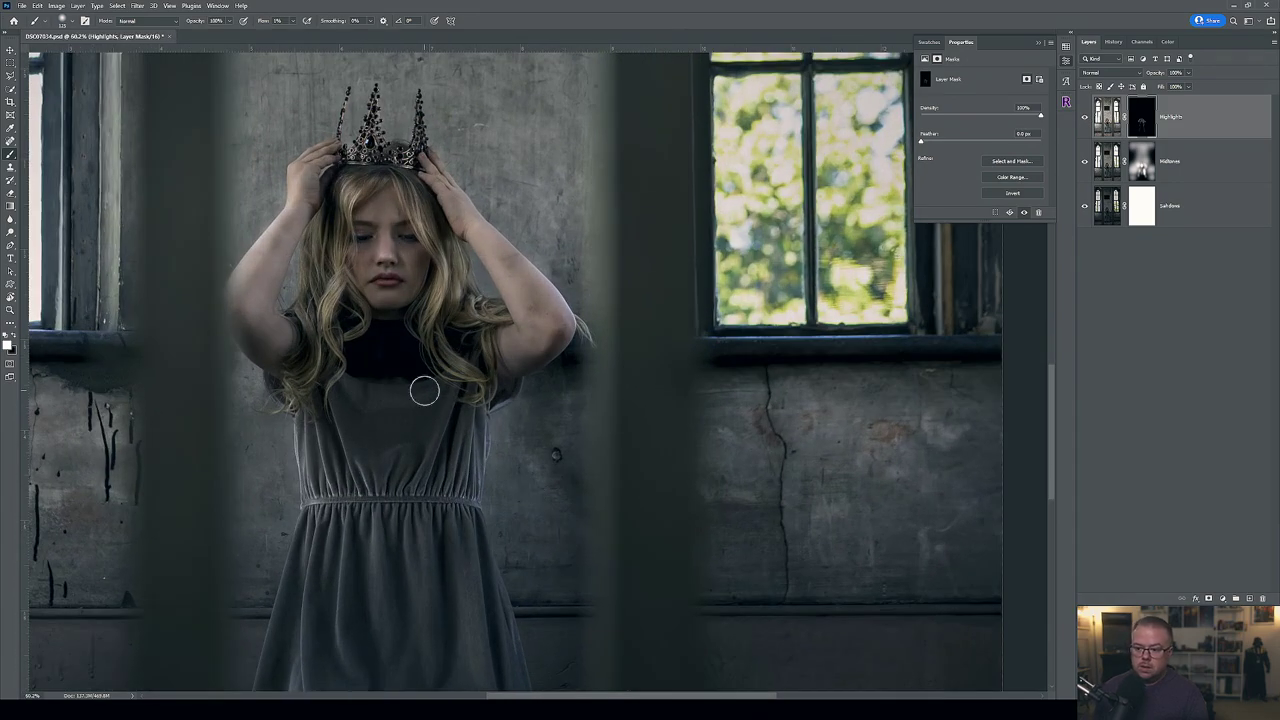
{"action": "key", "text": "bracketleft"}
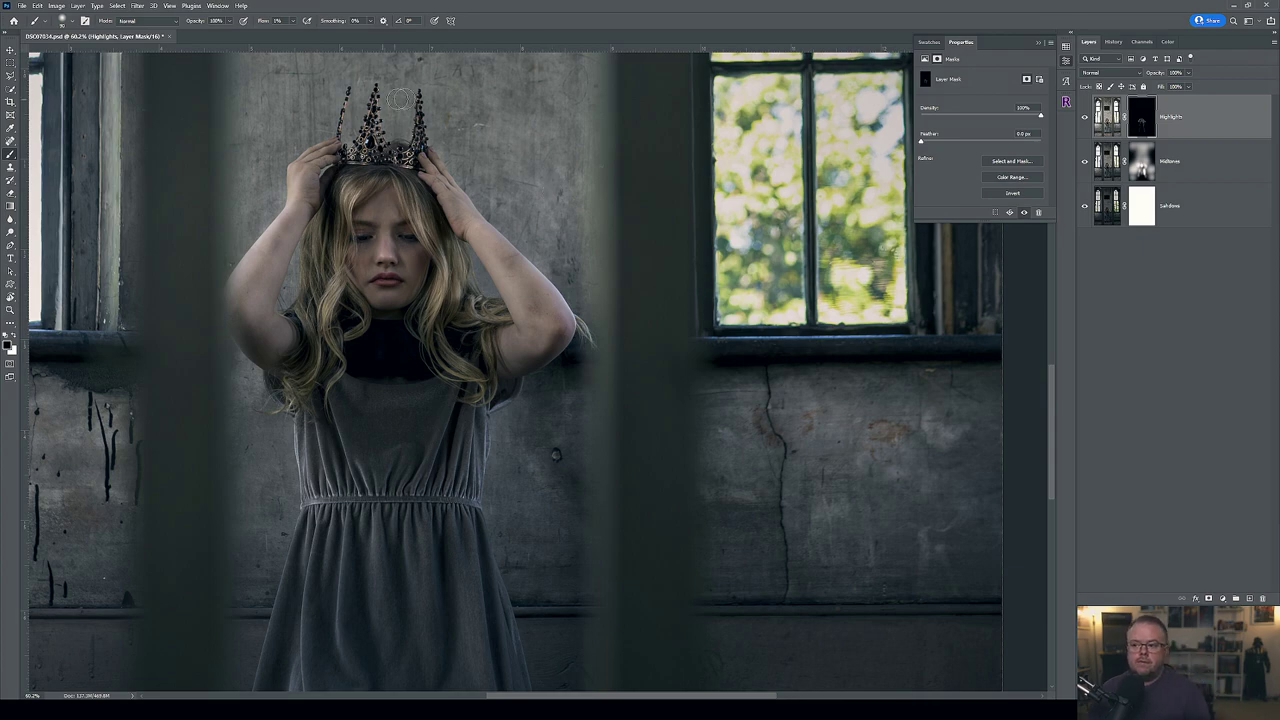
{"action": "scroll", "coordinate": [508, 311], "scroll_direction": "down", "scroll_amount": 4}
{"action": "scroll", "coordinate": [508, 311], "scroll_direction": "down", "scroll_amount": 2}
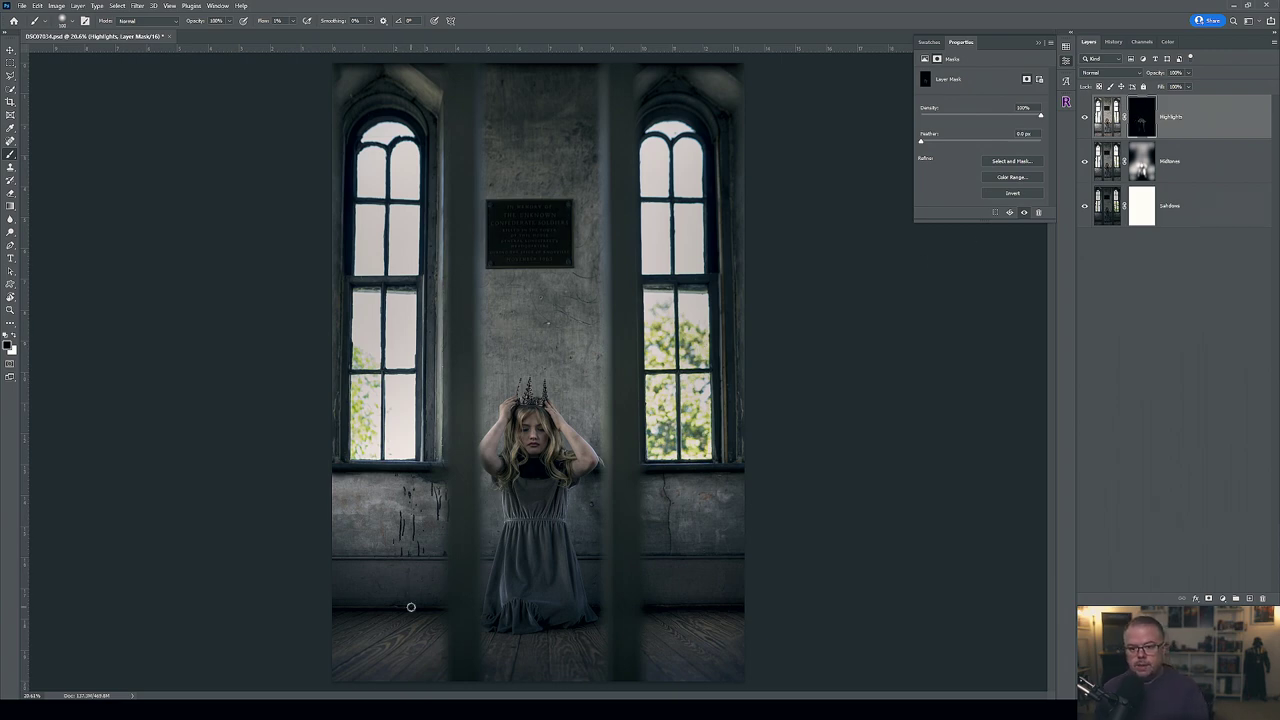
Paint soft white on the Highlights mask across the floor and walls with a much larger brush.
{"action": "key", "text": "bracketright"}
{"action": "key", "text": "bracketright"}
{"action": "key", "text": "bracketright"}
{"action": "key", "text": "bracketright"}
{"action": "key", "text": "bracketright"}
{"action": "key", "text": "bracketright"}
{"action": "key", "text": "bracketright"}
{"action": "key", "text": "bracketright"}
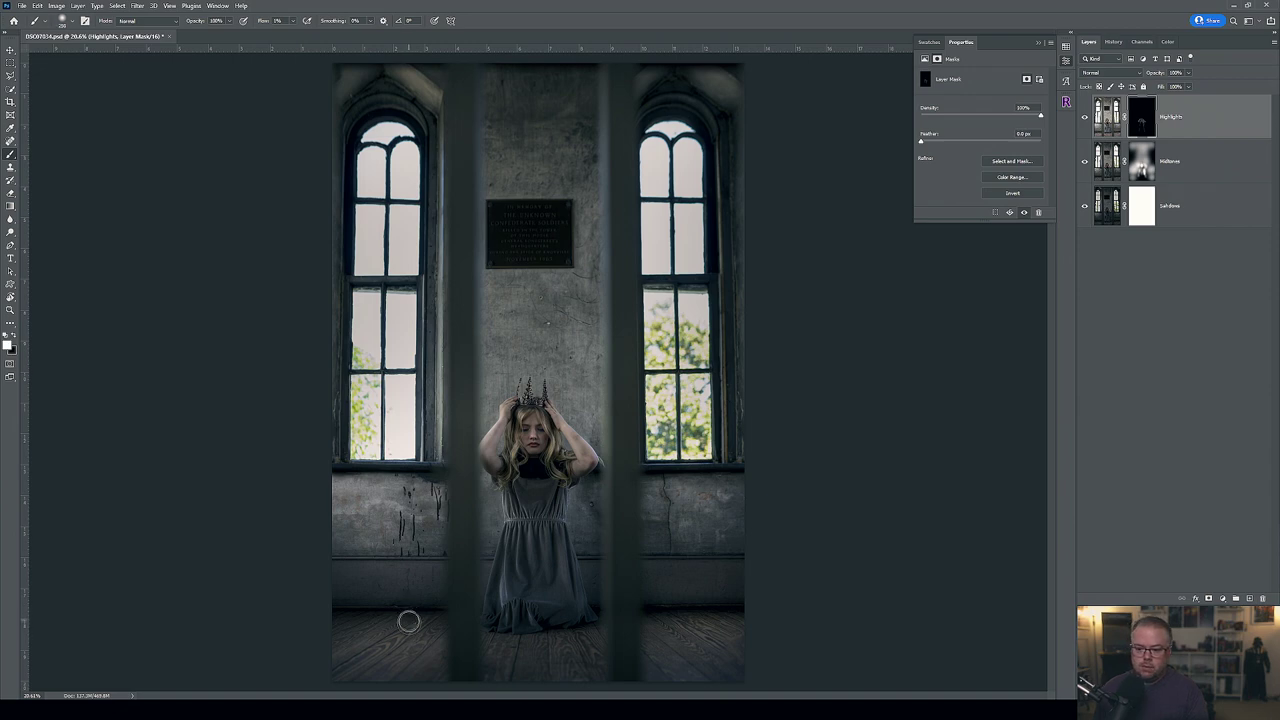
{"action": "mouse_move", "coordinate": [407, 621]}
{"action": "left_mouse_down"}
{"action": "mouse_move", "coordinate": [363, 634]}
{"action": "mouse_move", "coordinate": [523, 623]}
{"action": "mouse_move", "coordinate": [752, 637]}
{"action": "mouse_move", "coordinate": [709, 643]}
{"action": "left_mouse_up"}
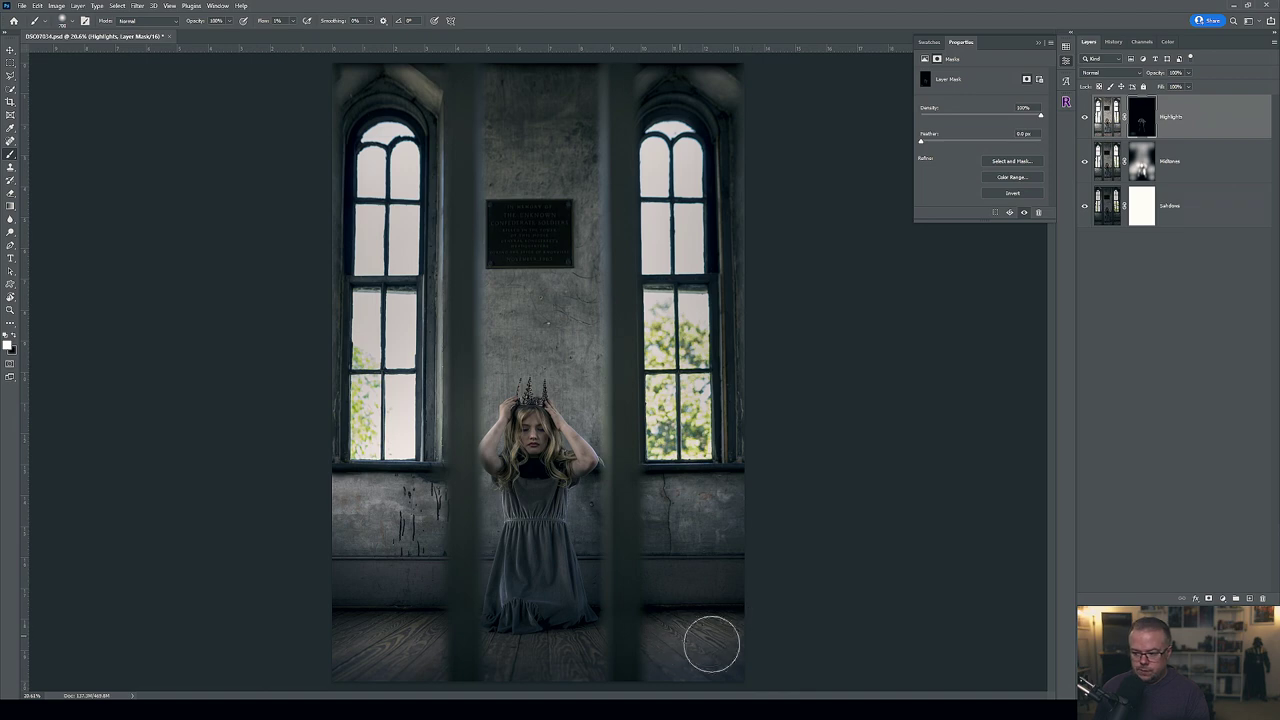
{"action": "key", "text": "bracketright"}
{"action": "key", "text": "bracketright"}
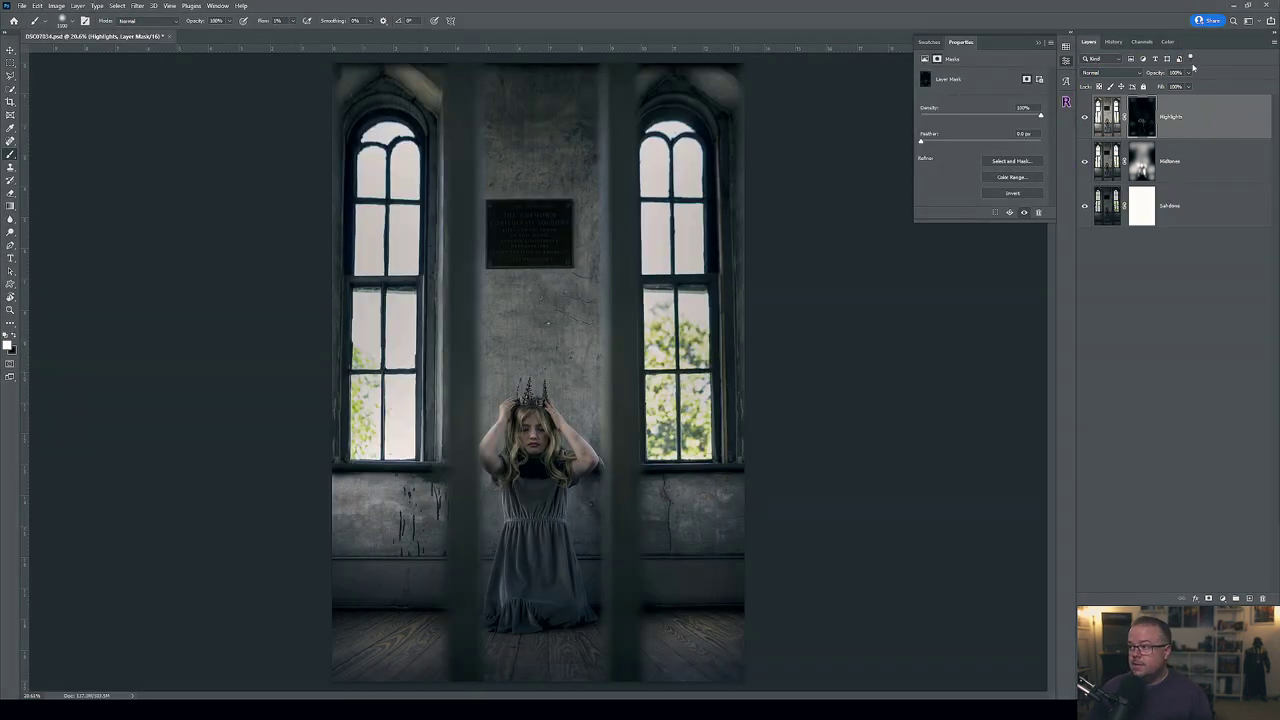
Lower the Highlights layer's opacity to about 80% and check its effect on the portrait.
{"action": "left_click", "coordinate": [1189, 77]}
{"action": "left_click_drag", "start_coordinate": [1189, 87], "coordinate": [1181, 88]}
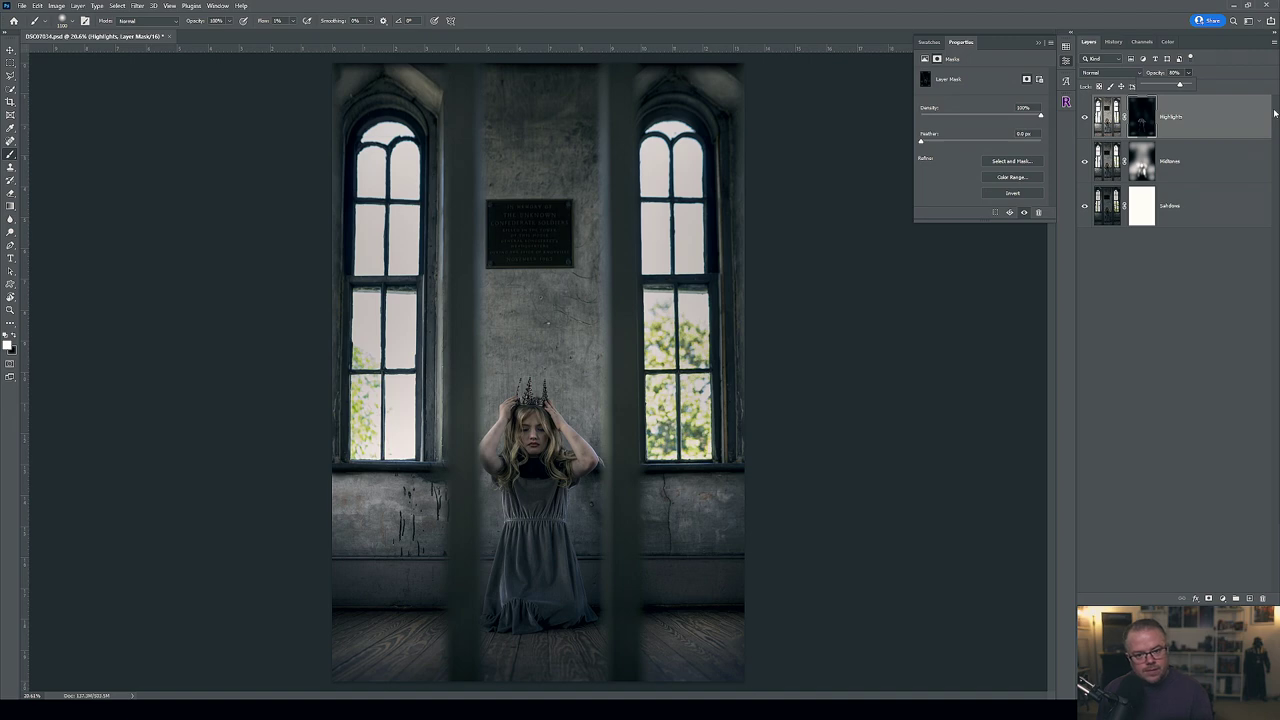
{"action": "left_click", "coordinate": [1085, 118]}
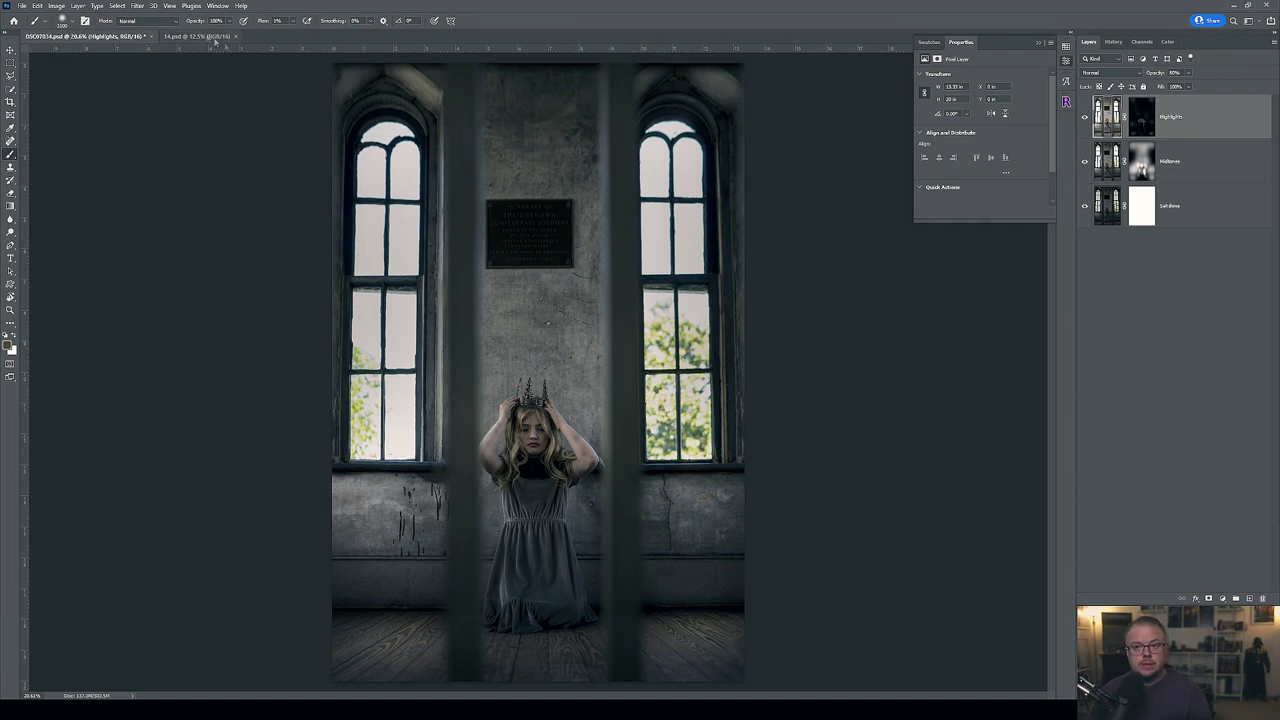
Flatten the portrait into a single background layer and duplicate that layer.
{"action": "left_click", "coordinate": [77, 5]}
{"action": "mouse_move", "coordinate": [77, 5]}
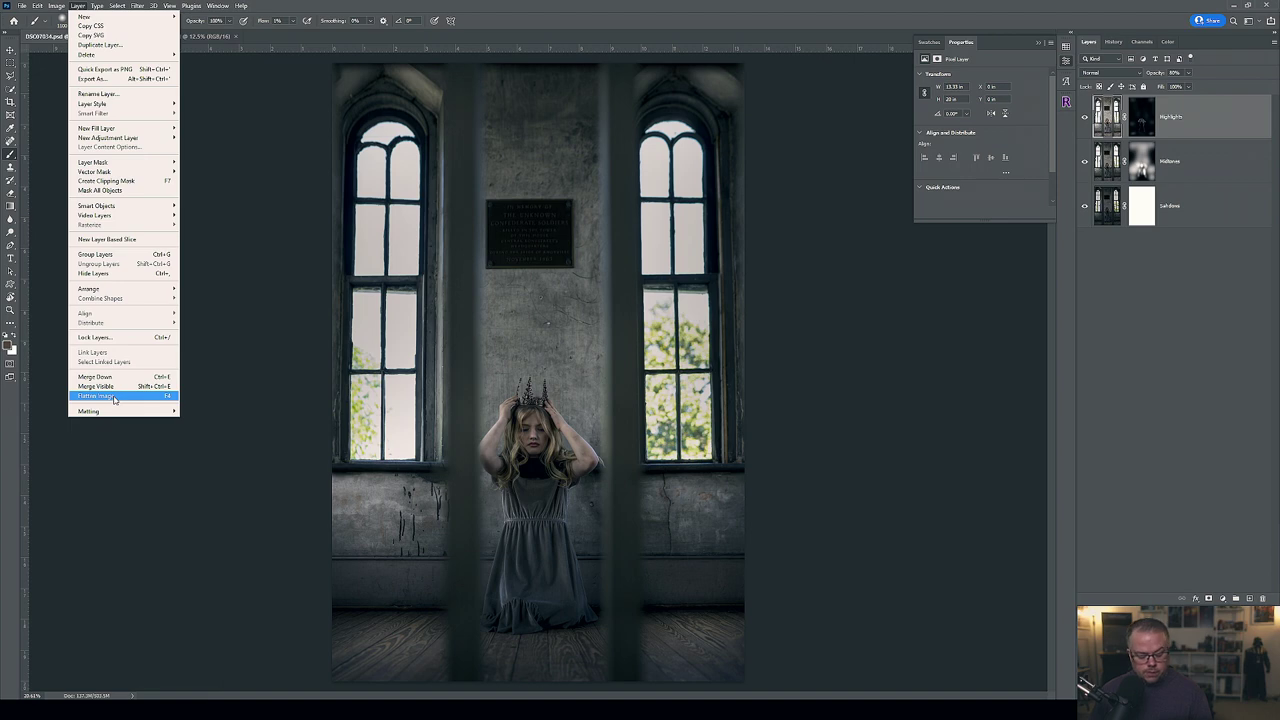
{"action": "left_click", "coordinate": [167, 398]}
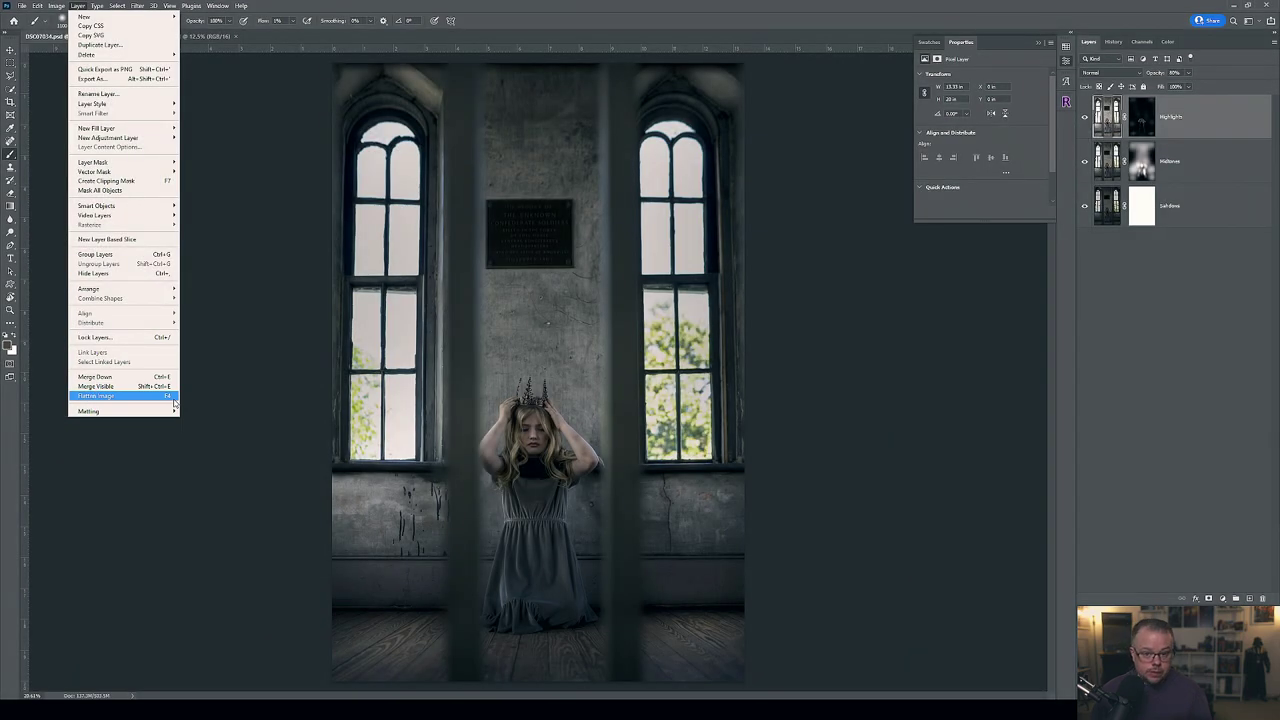
{"action": "left_click", "coordinate": [173, 398]}
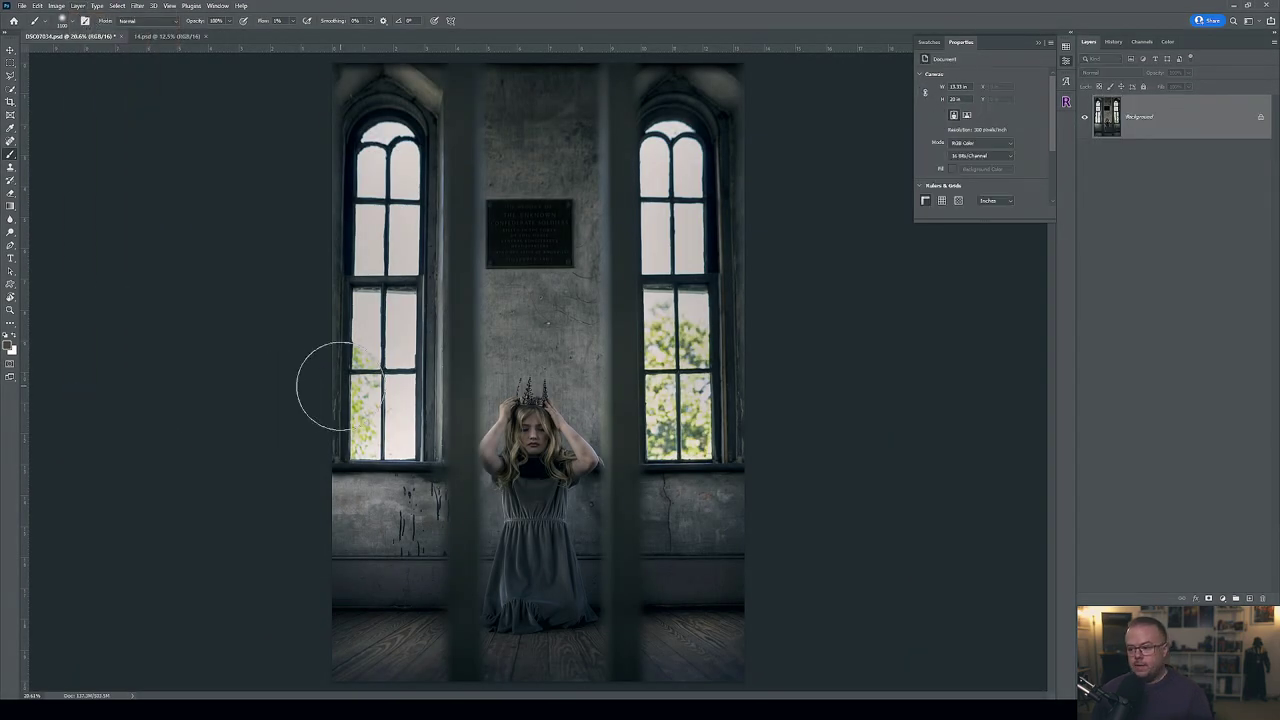
{"action": "key", "text": "ctrl+j"}
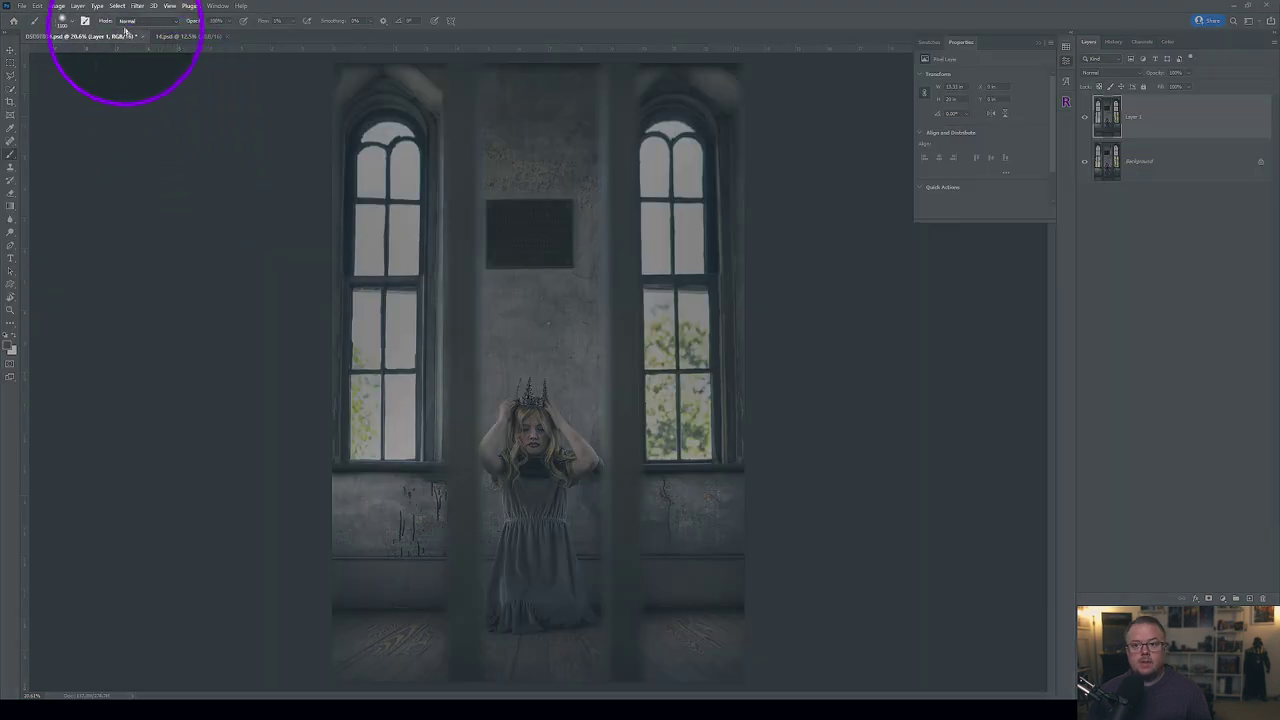
Start a Color Range selection by sampling the bright sky in a window pane.
{"action": "left_click", "coordinate": [117, 5]}
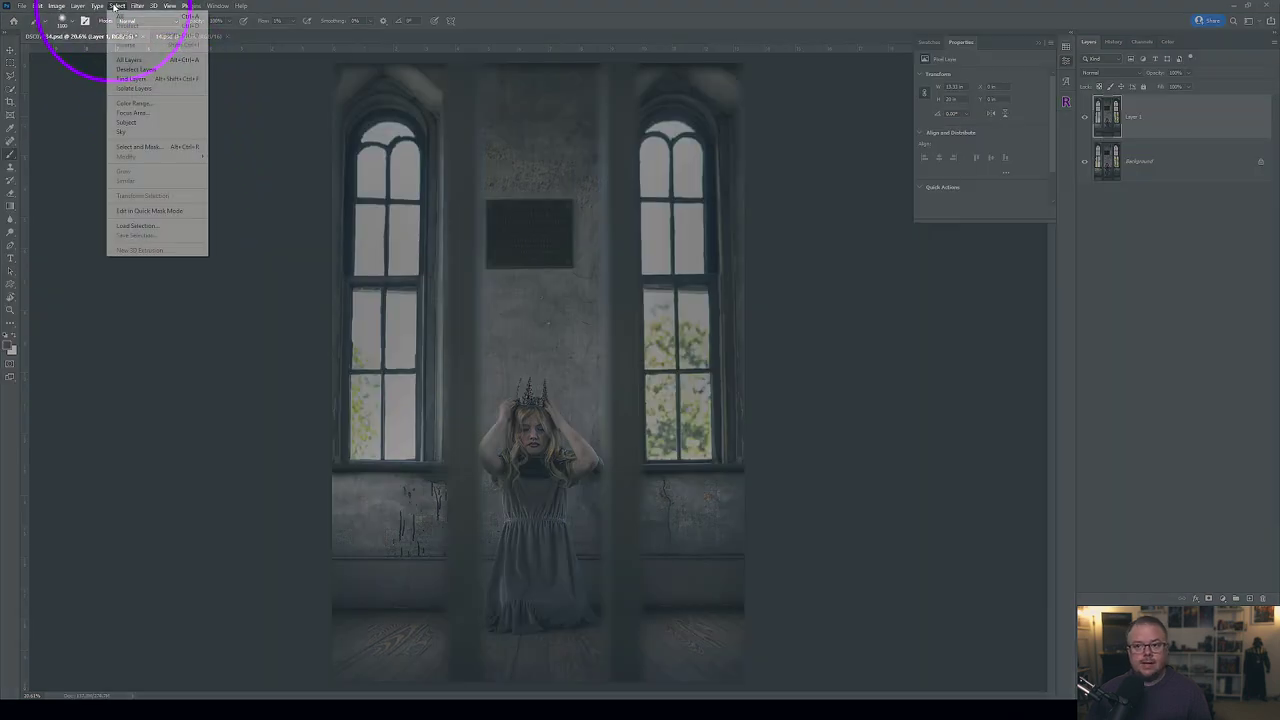
{"action": "left_click", "coordinate": [133, 103]}
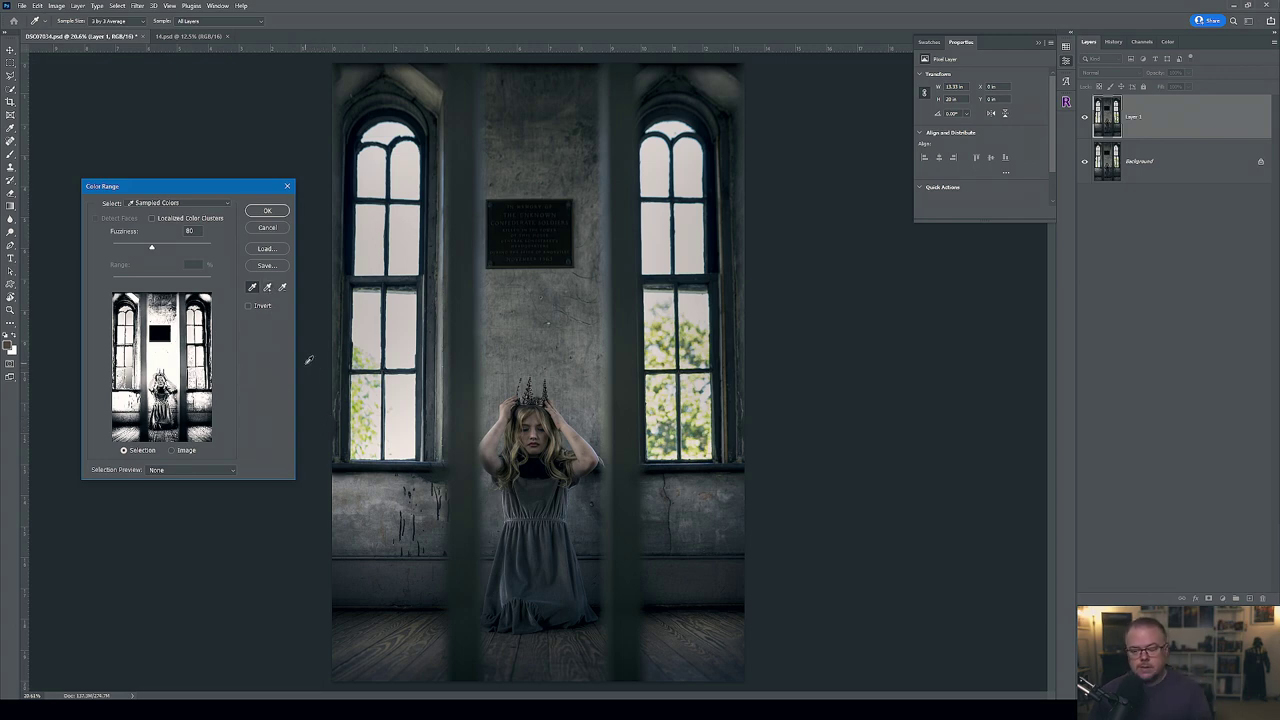
{"action": "left_click", "coordinate": [397, 345]}
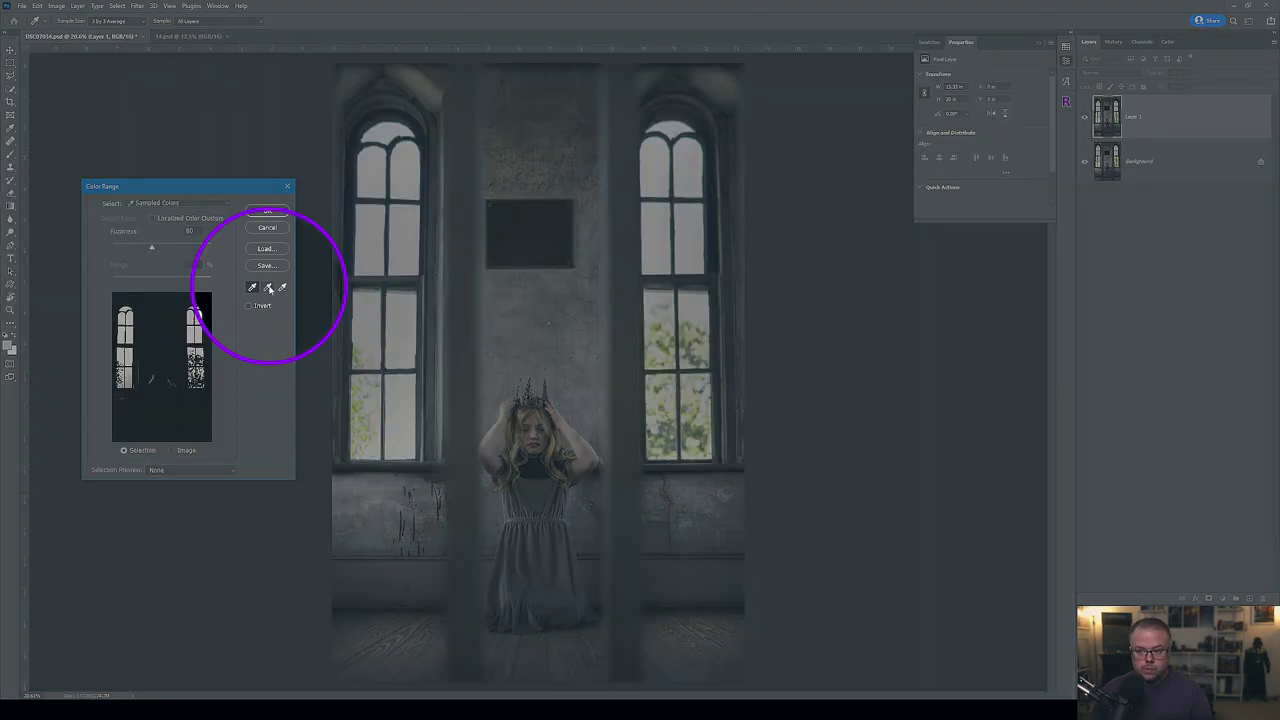
Add the foliage tones and bright sky in the lower panes of both windows to the Color Range sample.
{"action": "left_click", "coordinate": [267, 288]}
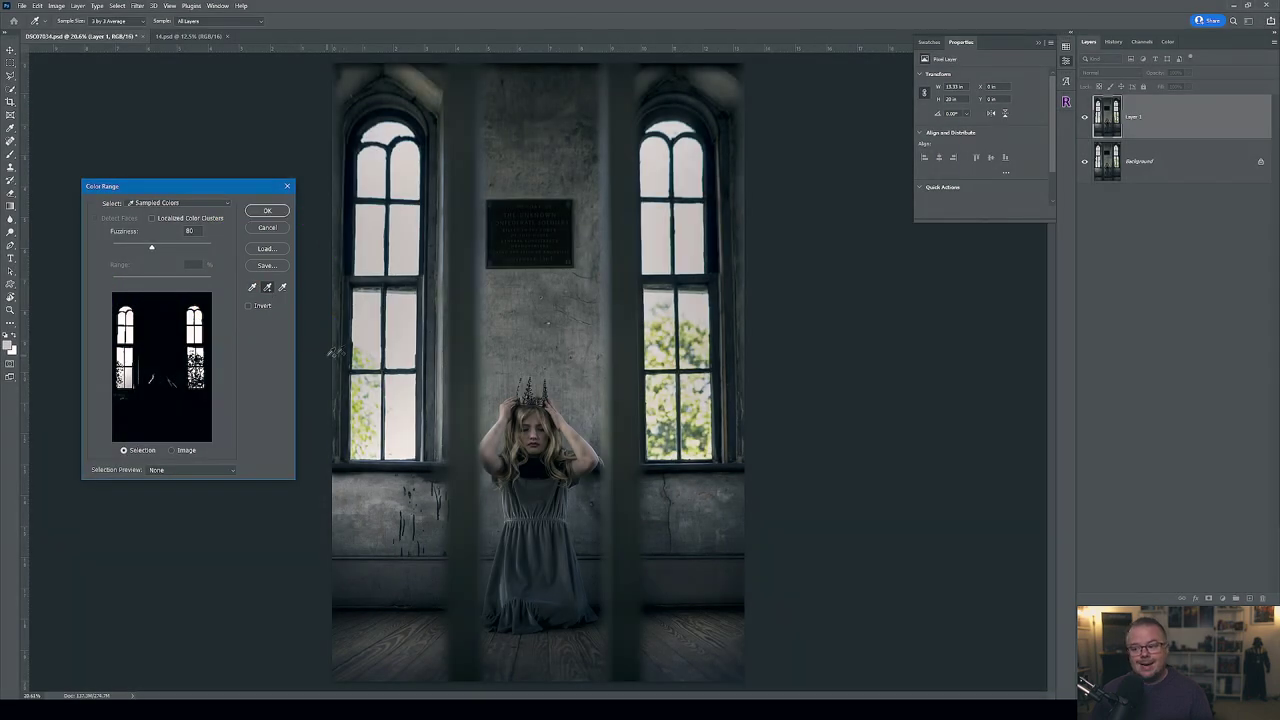
{"action": "left_click", "coordinate": [695, 329]}
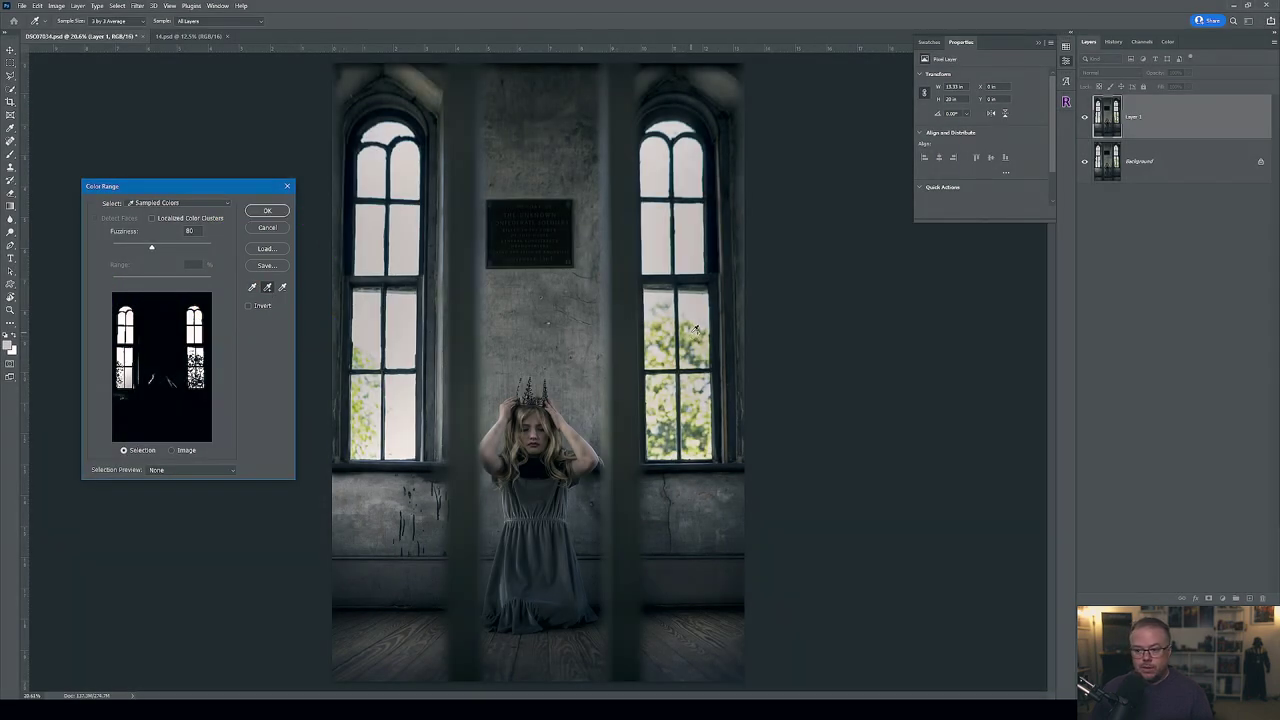
{"action": "left_click", "coordinate": [693, 342]}
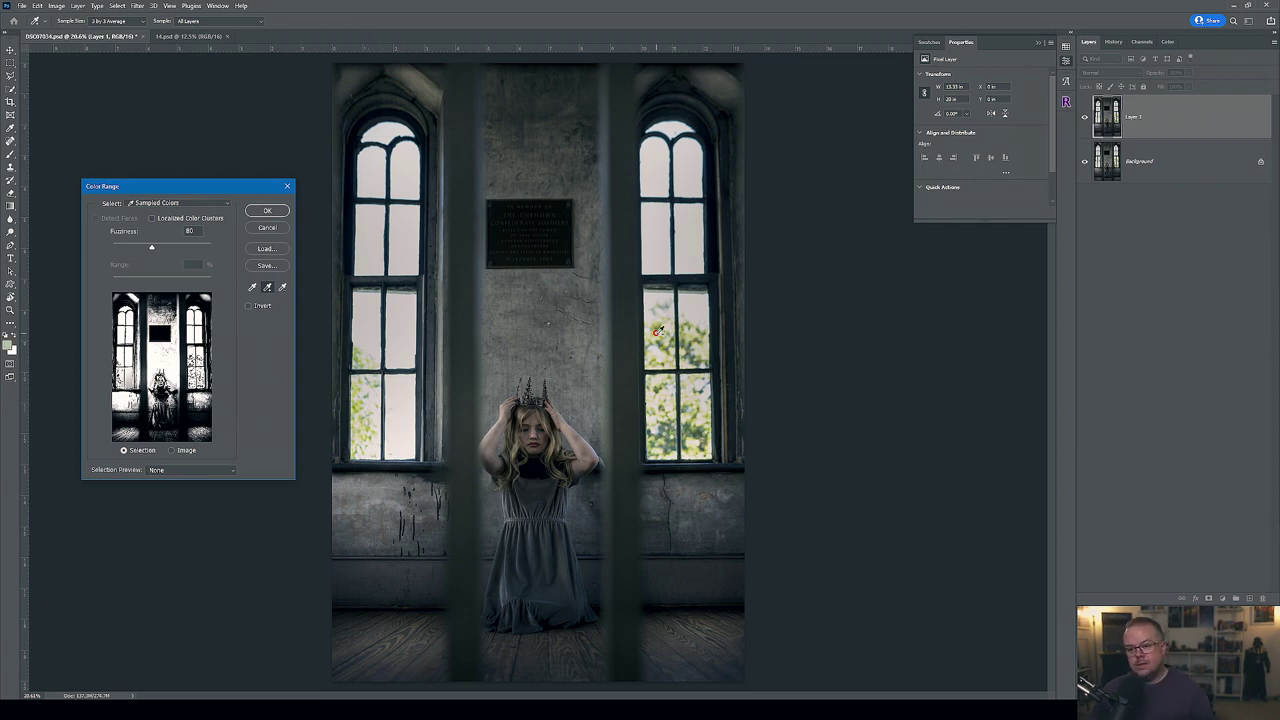
{"action": "left_click", "coordinate": [697, 338]}
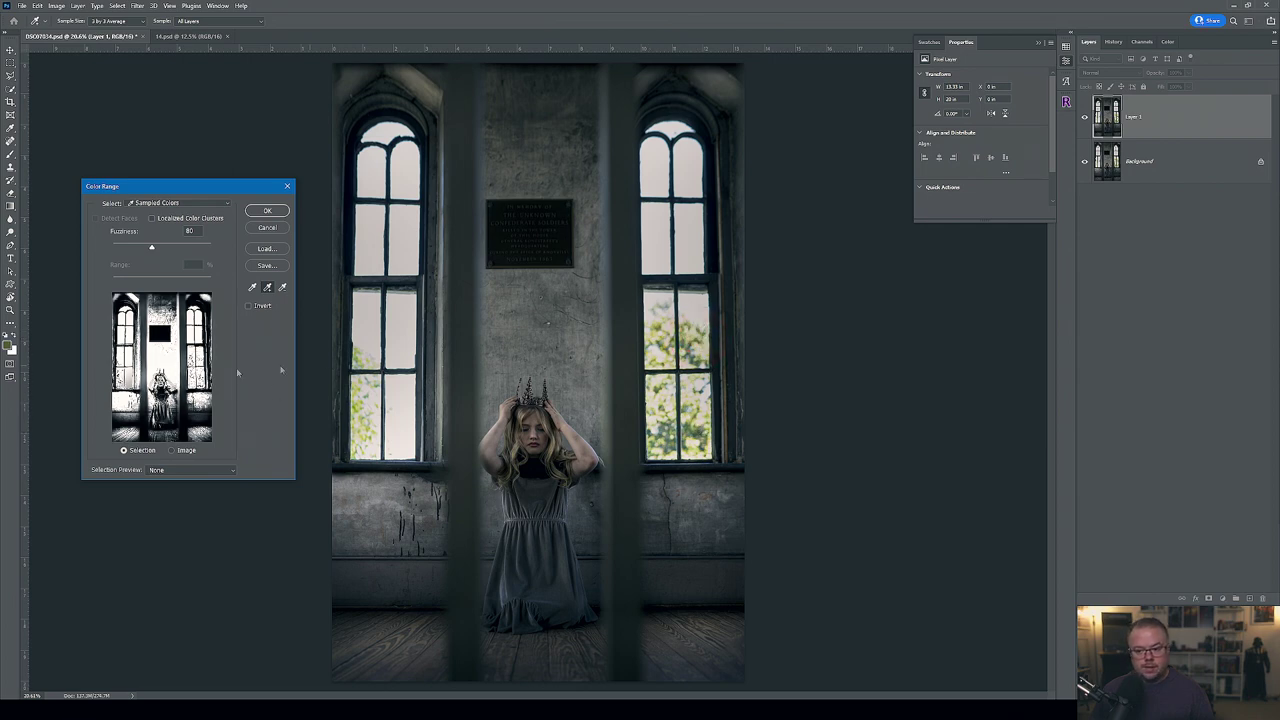
{"action": "left_click", "coordinate": [400, 434]}
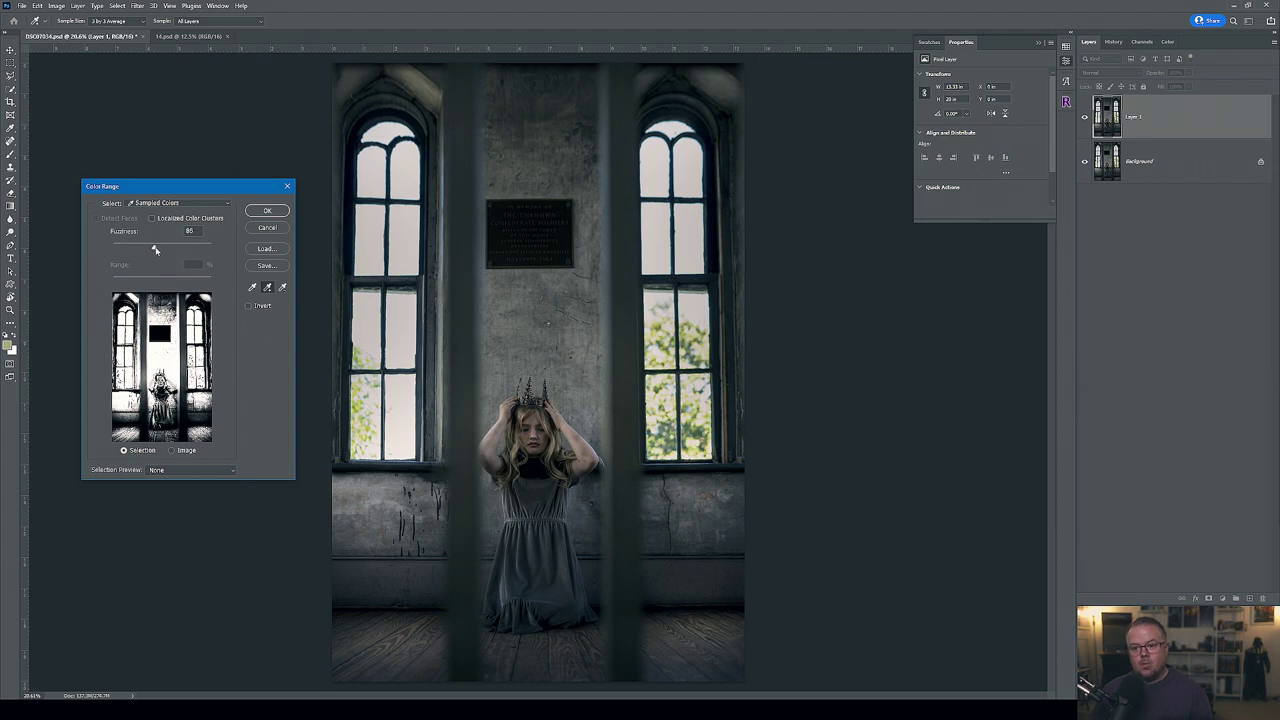
Raise the Color Range fuzziness to about 120 and add more foliage tones from the right window's lower panes.
{"action": "left_click_drag", "start_coordinate": [155, 250], "coordinate": [173, 252]}
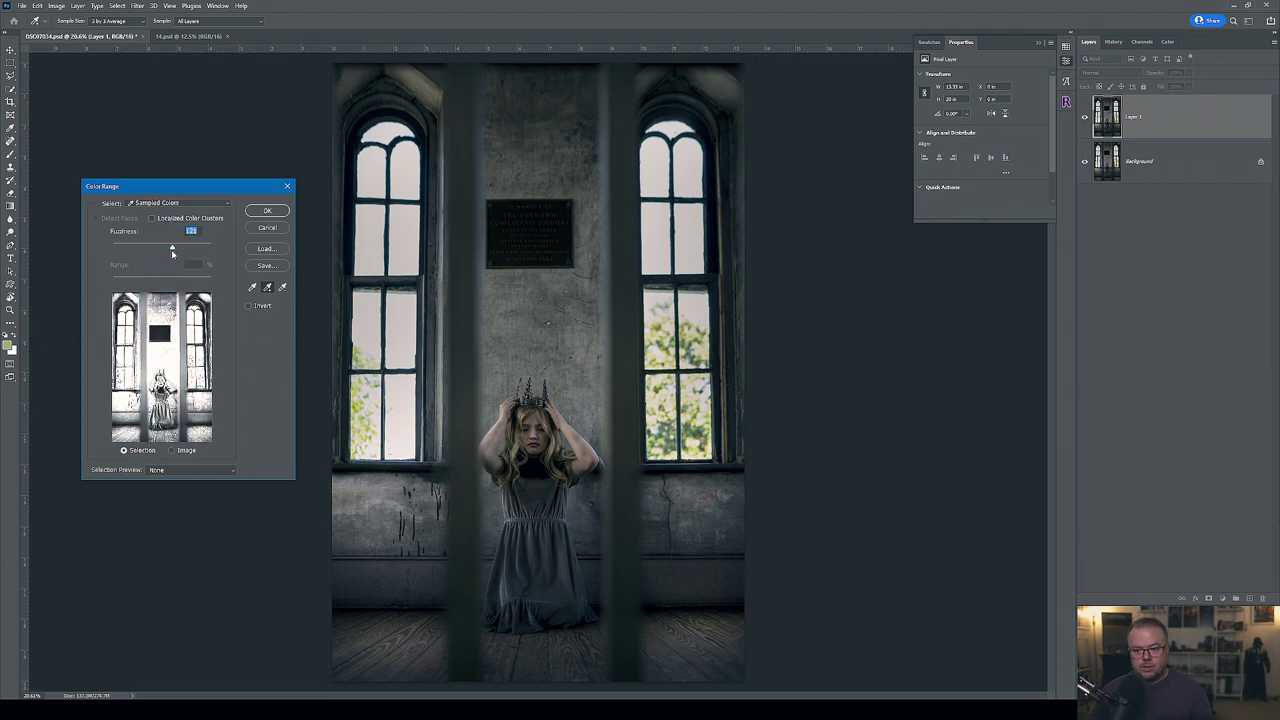
{"action": "left_click", "coordinate": [689, 429]}
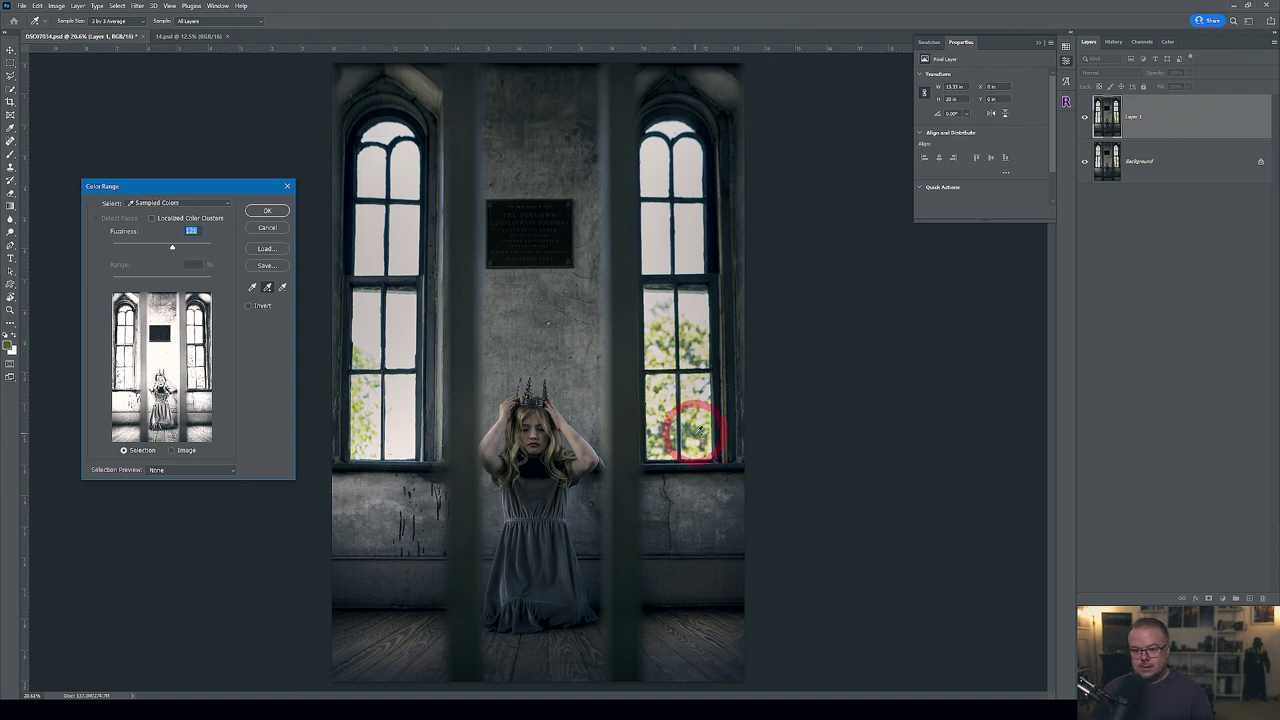
{"action": "left_click", "coordinate": [657, 437]}
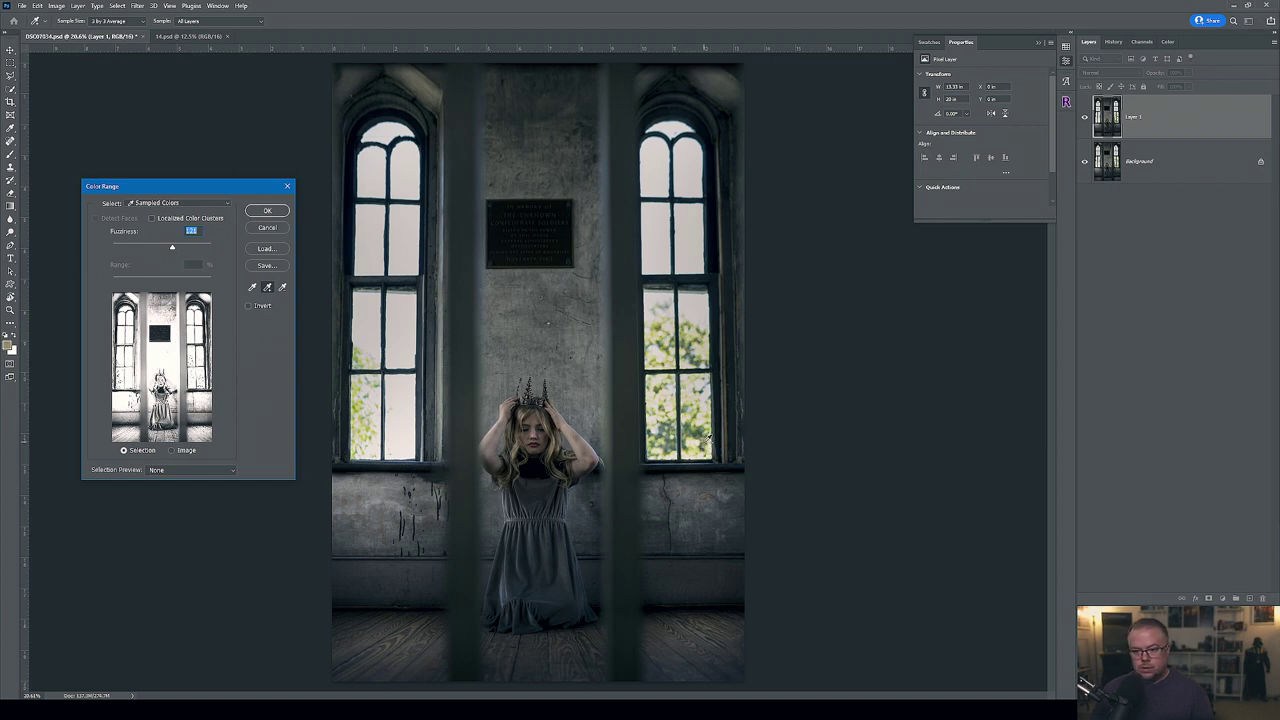
{"action": "left_click", "coordinate": [690, 447]}
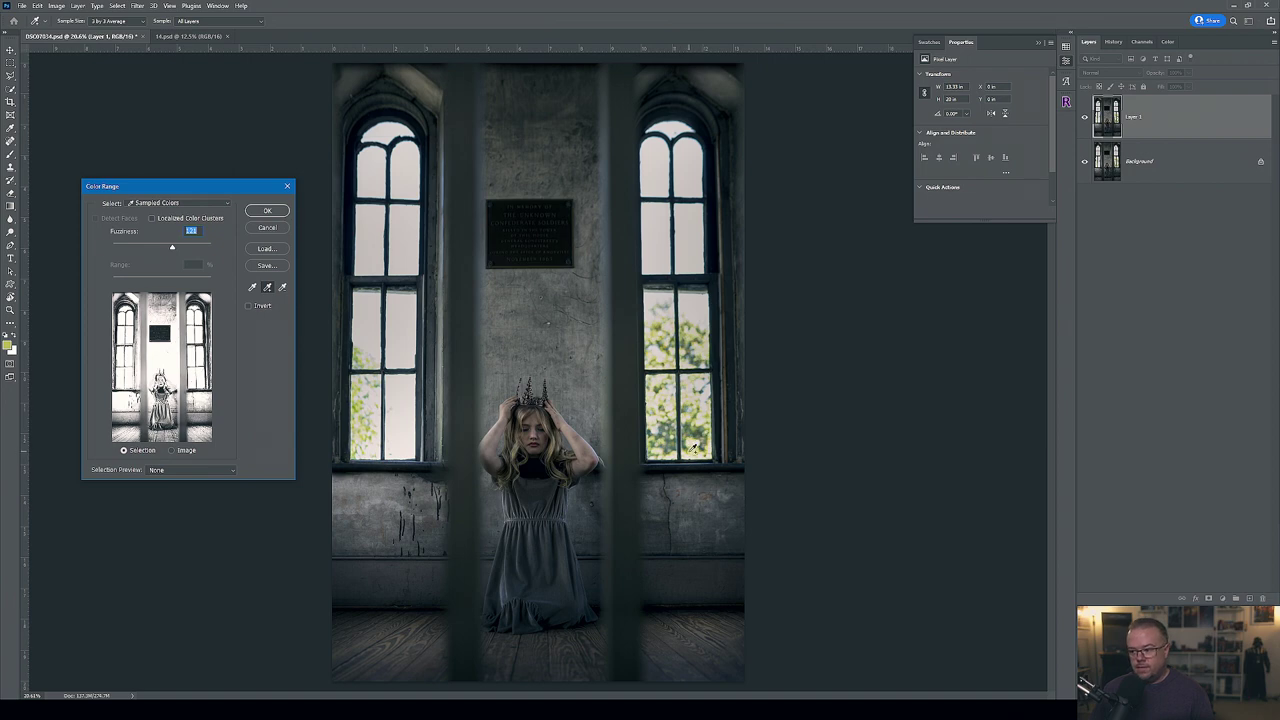
{"action": "left_click", "coordinate": [690, 446]}
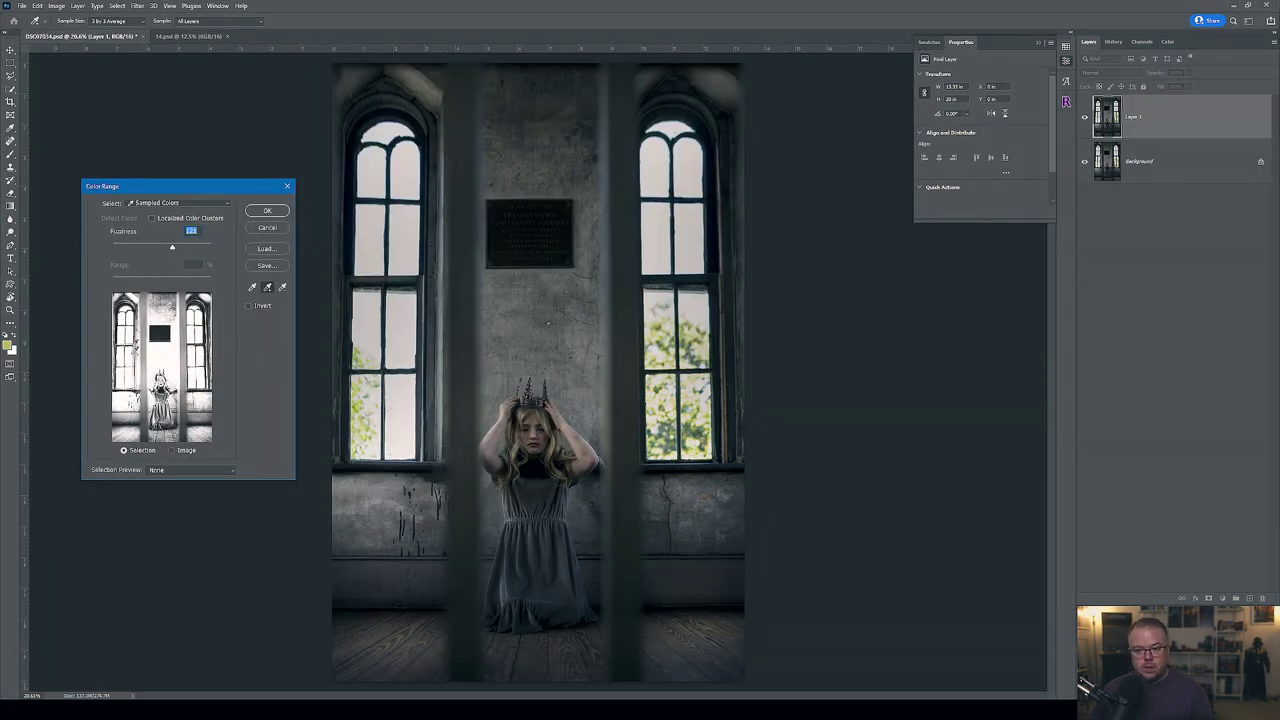
Try a Color Range fuzziness of about 50, settle on about 85, and accept the selection.
{"action": "left_click_drag", "start_coordinate": [173, 248], "coordinate": [139, 249]}
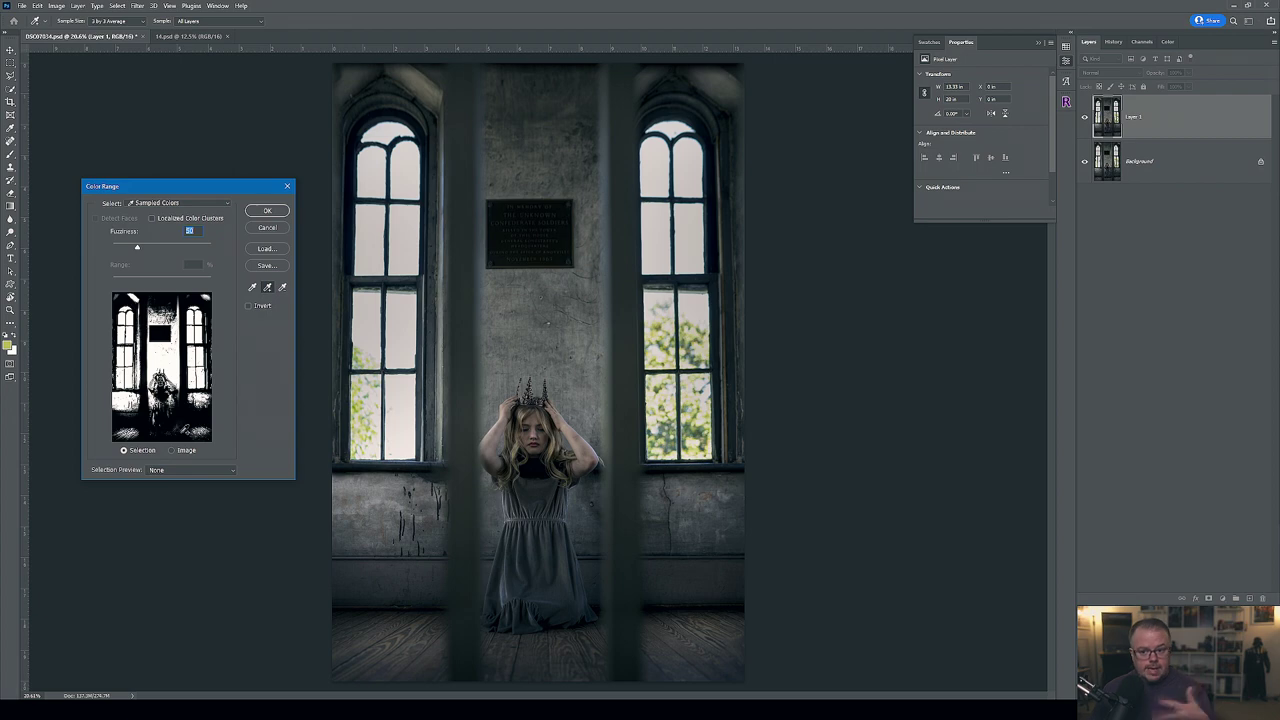
{"action": "left_click_drag", "start_coordinate": [136, 251], "coordinate": [165, 253]}
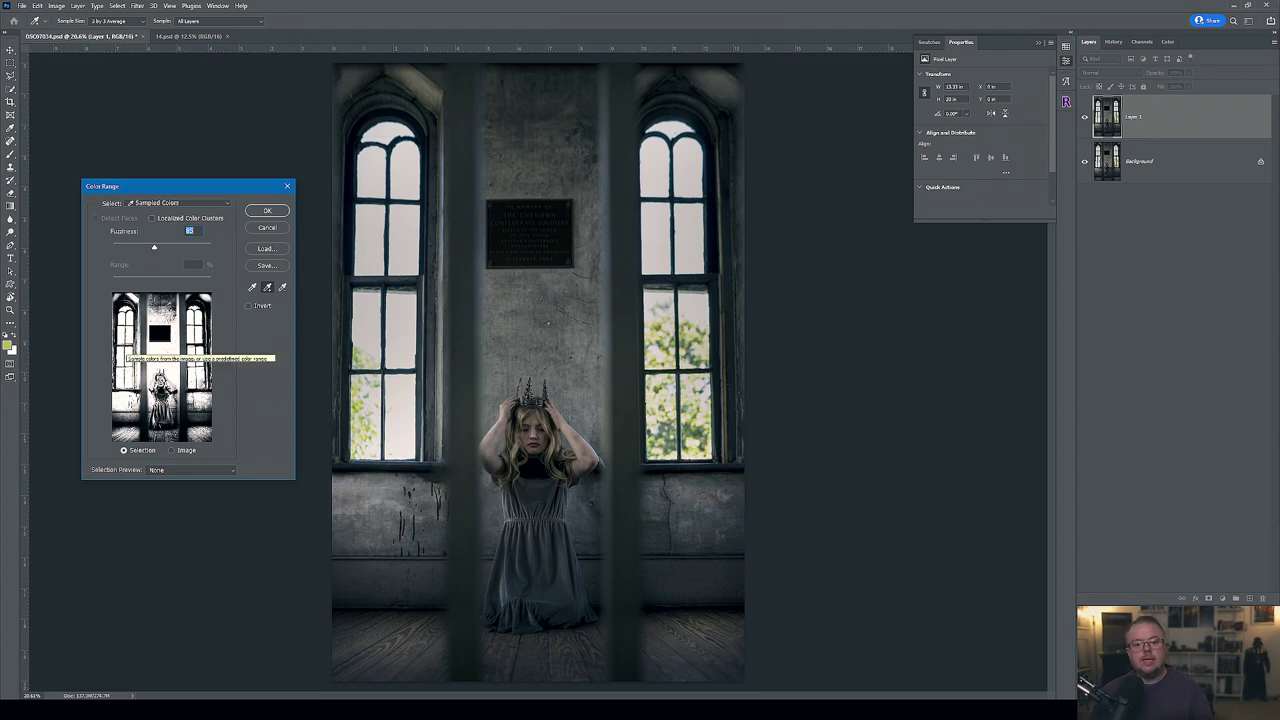
{"action": "left_click", "coordinate": [265, 211]}
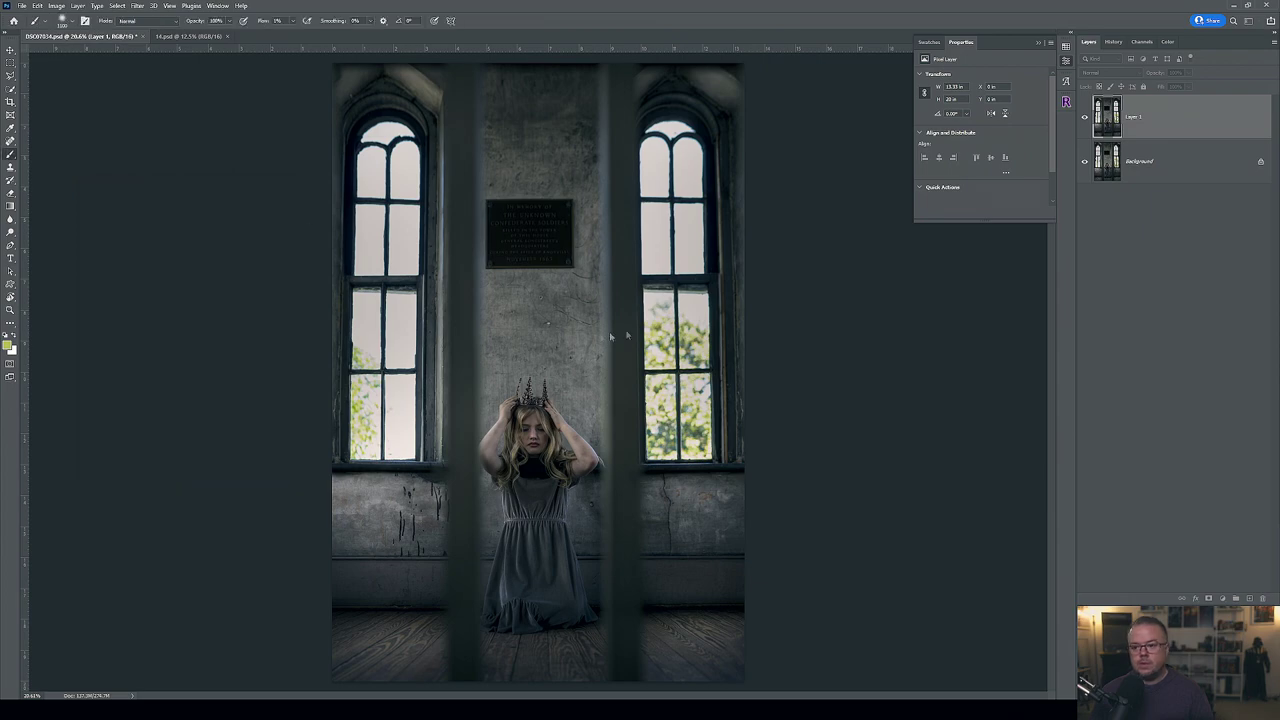
Add a layer mask to the duplicate layer from the selection and inspect the mask on its own.
{"action": "left_click", "coordinate": [1208, 598]}
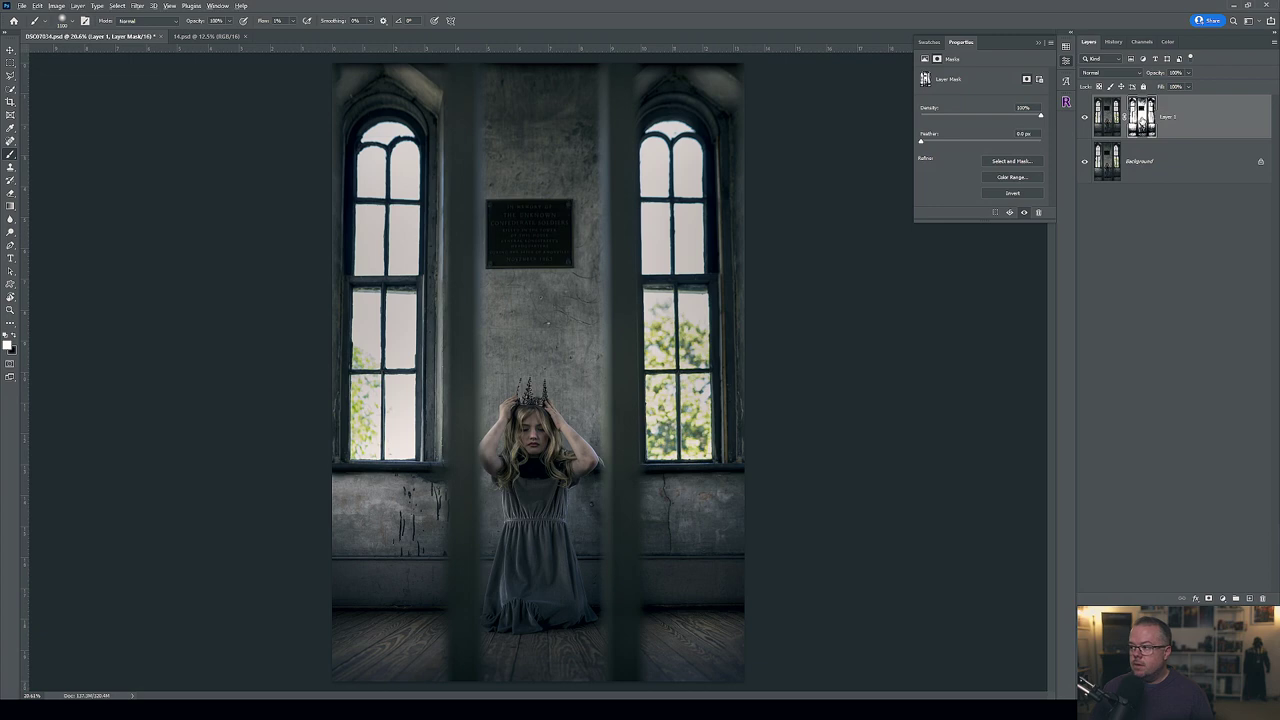
{"action": "left_click", "coordinate": [1141, 117], "text": "alt"}
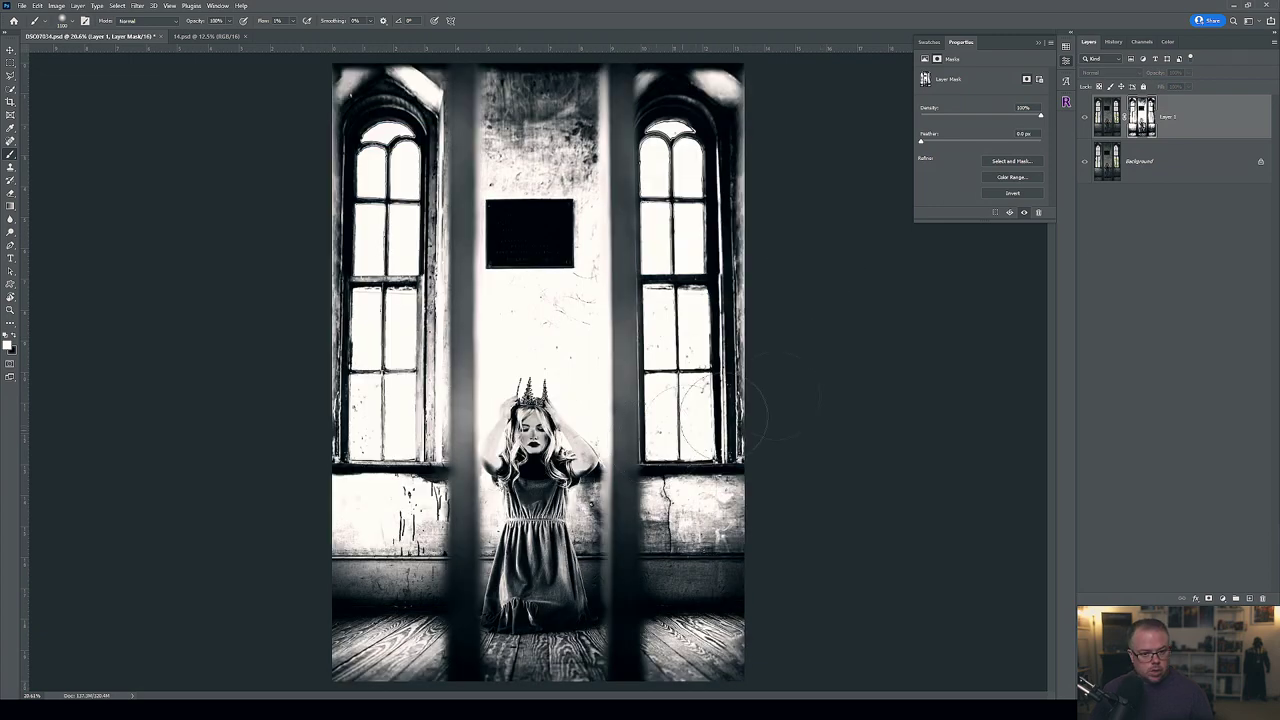
{"action": "left_click", "coordinate": [1141, 118], "text": "alt"}
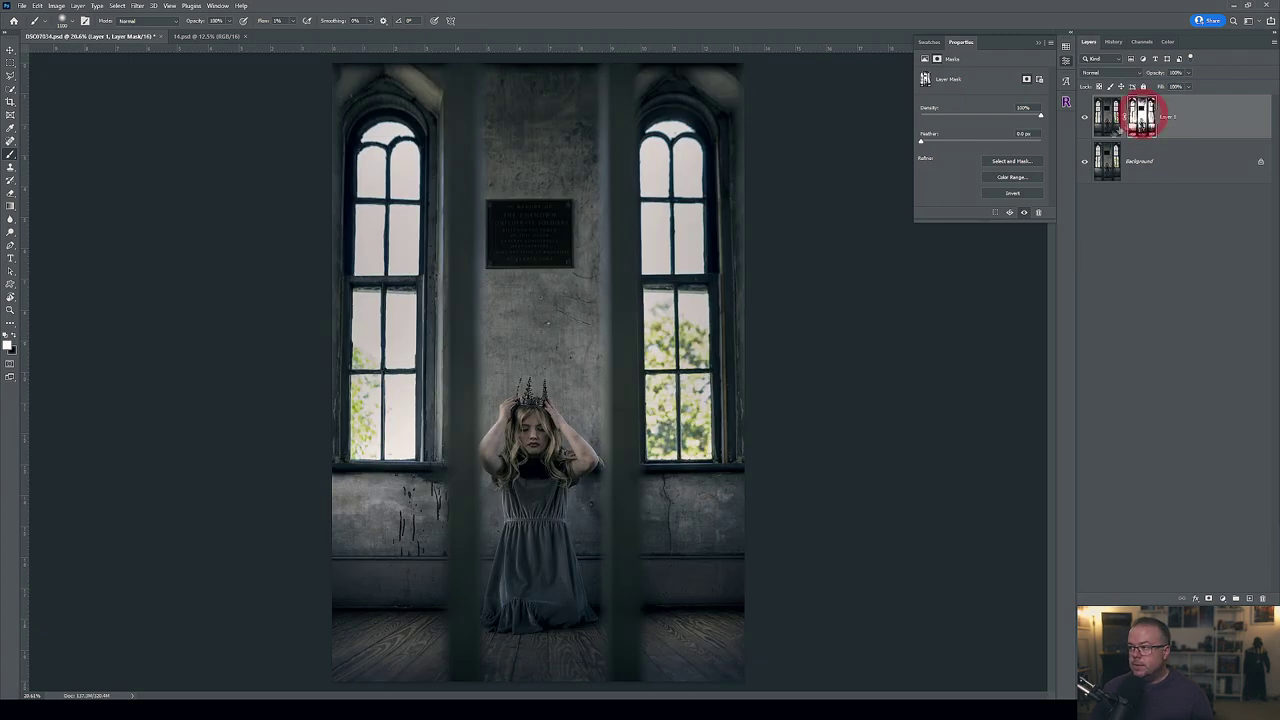
Invert the duplicate layer's mask, hiding the background layer temporarily to check the cutout.
{"action": "left_click", "coordinate": [1086, 162]}
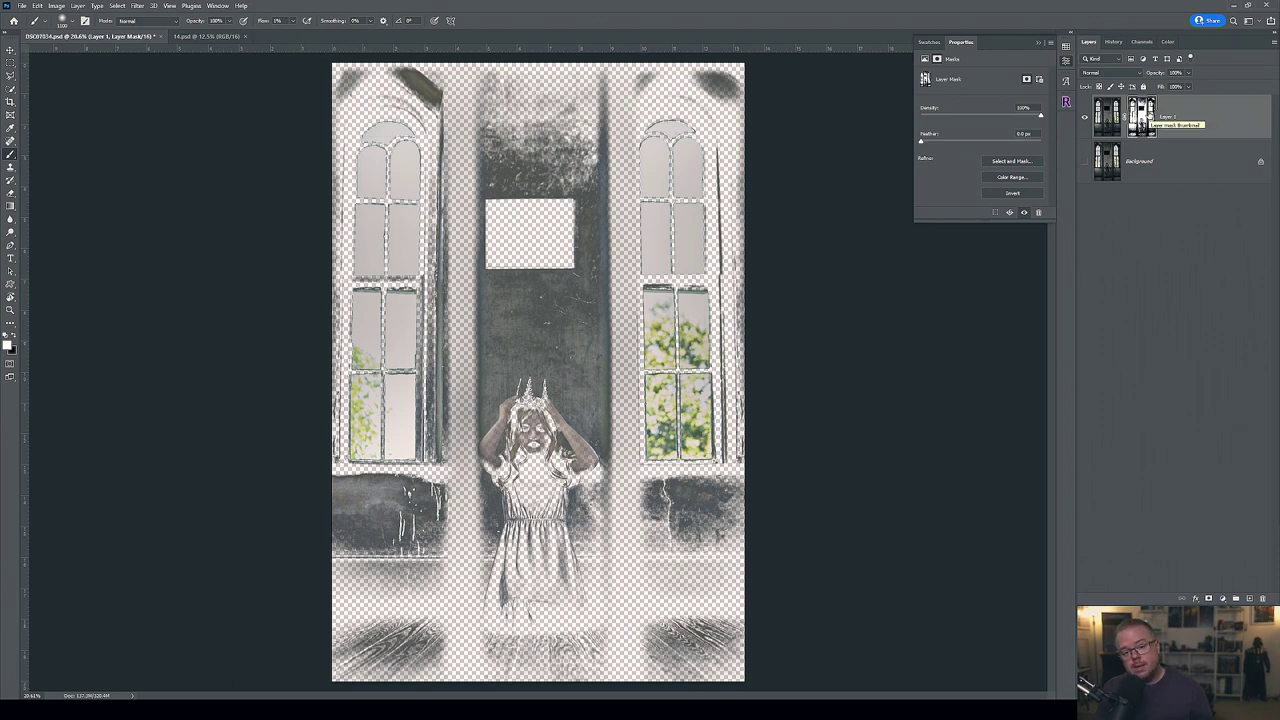
{"action": "key", "text": "ctrl+i"}
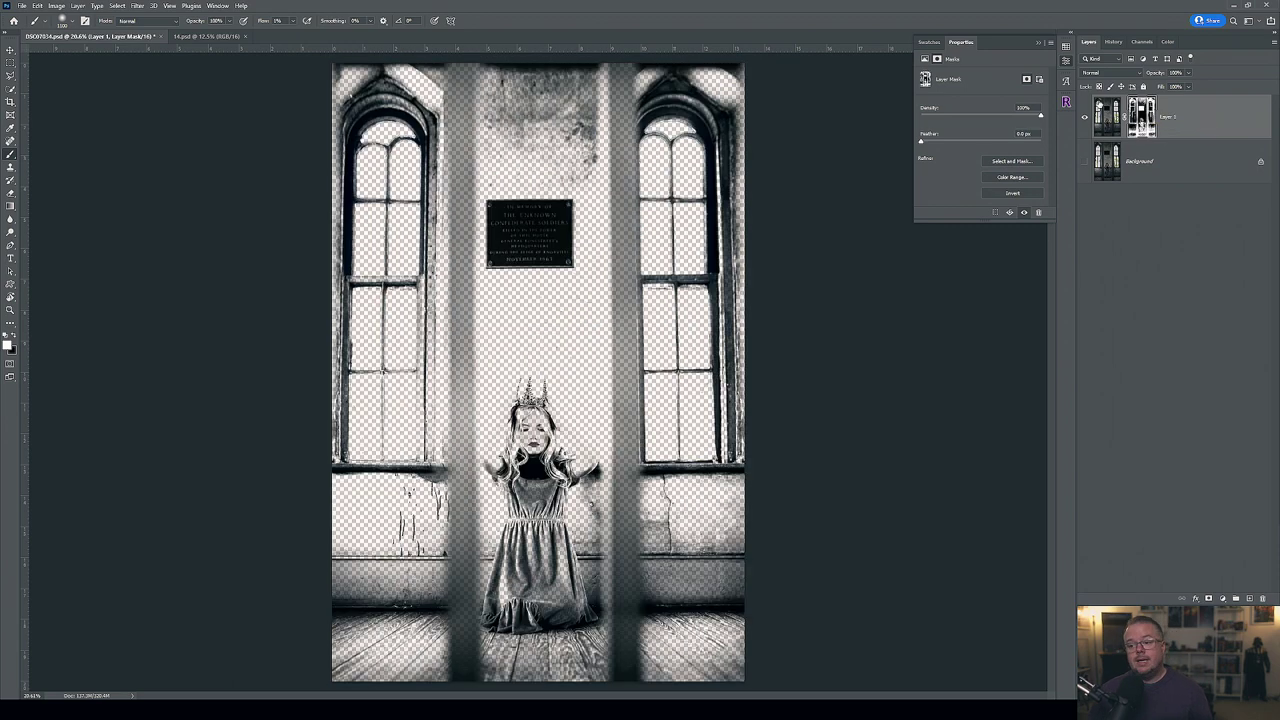
{"action": "left_click", "coordinate": [1084, 161]}
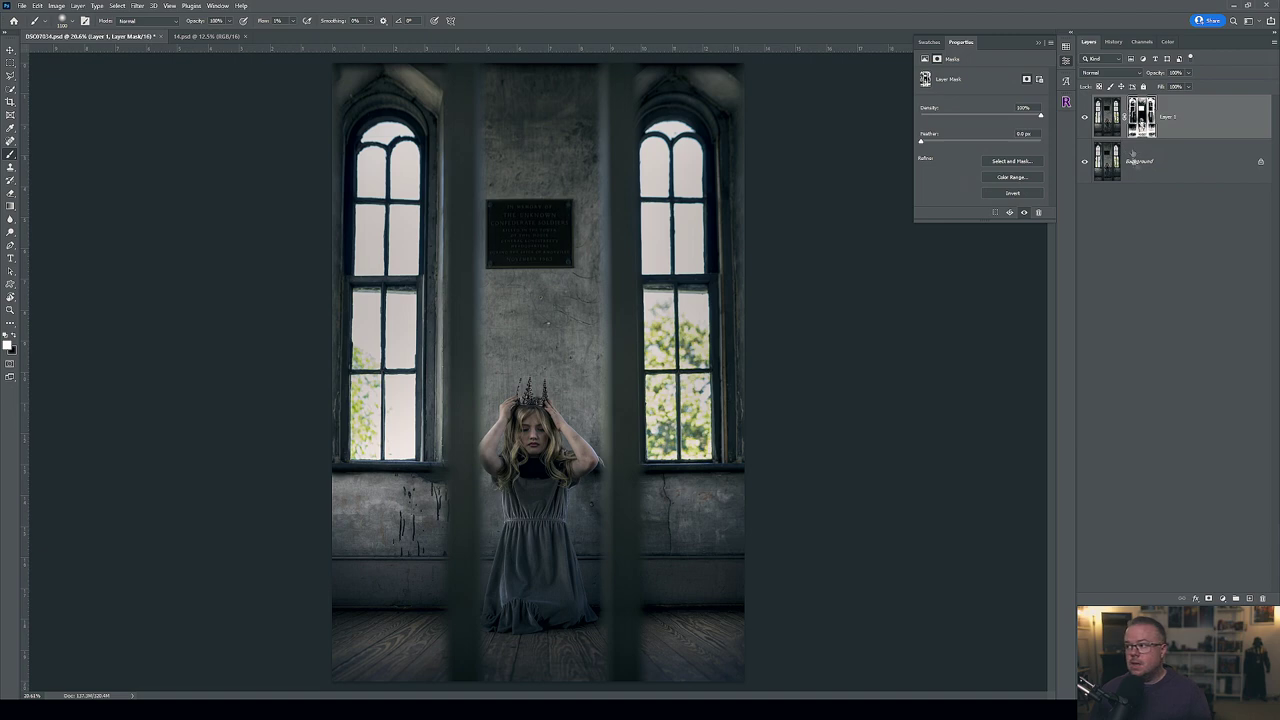
Move the cloudy sky image from 14.psd into the portrait document as a new layer.
{"action": "left_click", "coordinate": [200, 36]}
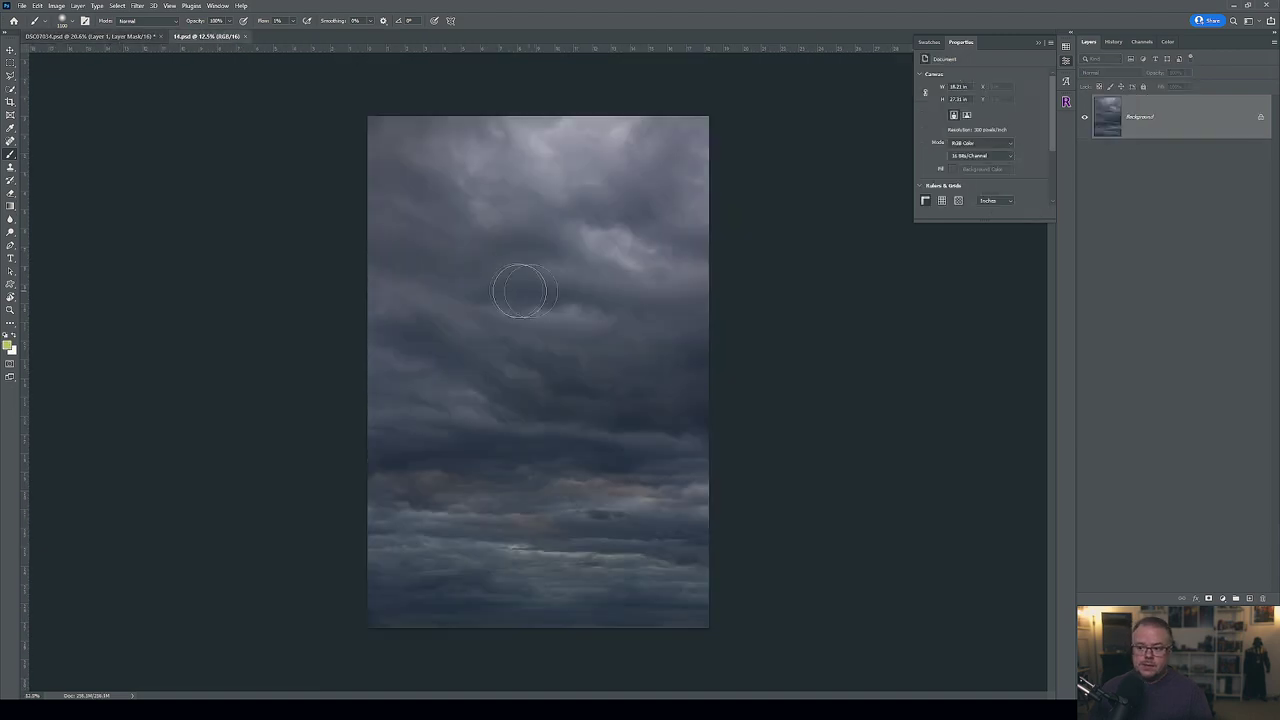
{"action": "key", "text": "v"}
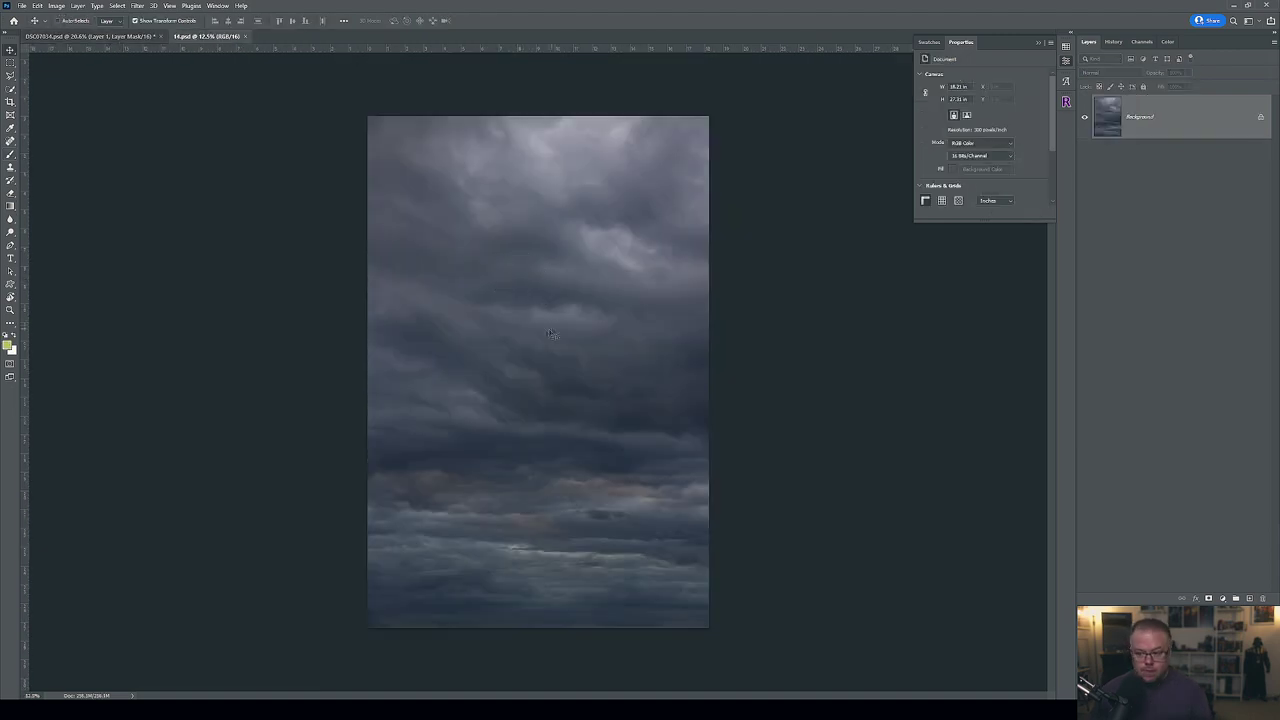
{"action": "left_click_drag", "start_coordinate": [510, 263], "coordinate": [491, 243]}
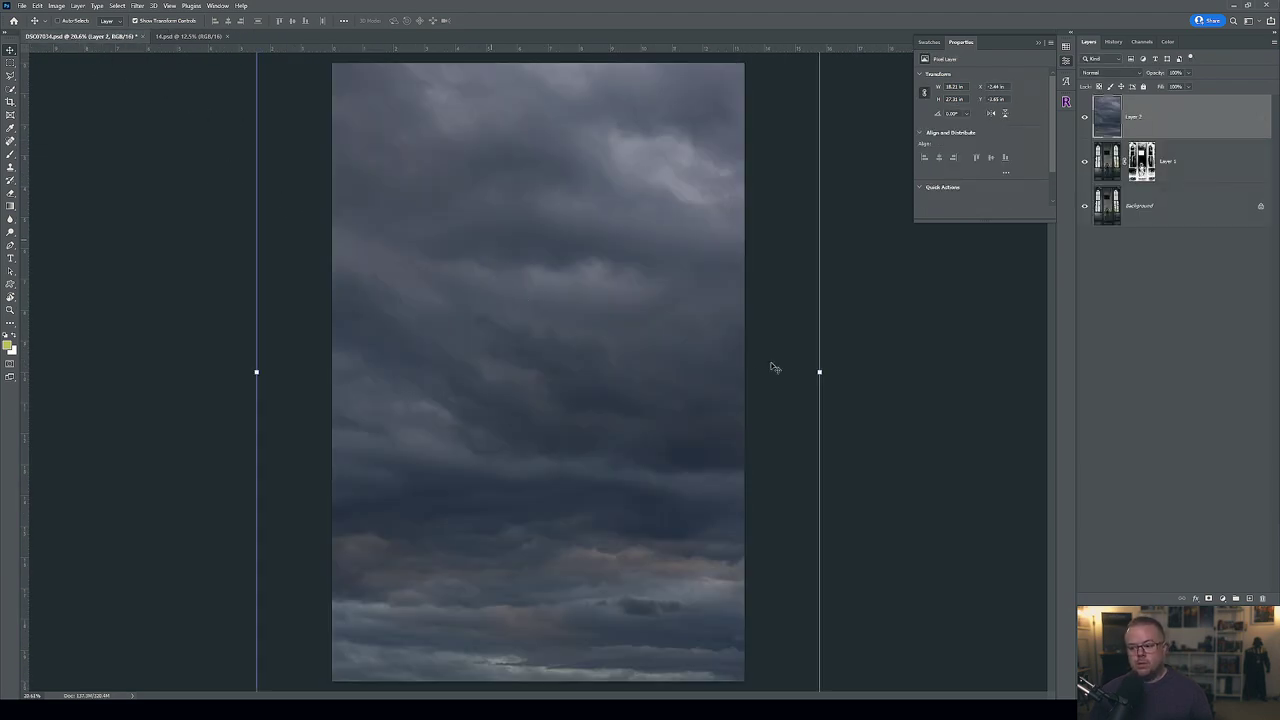
Place the sky layer beneath the masked portrait layer and shift it upward so the clouds sit behind the windows.
{"action": "scroll", "coordinate": [631, 371], "scroll_direction": "down", "scroll_amount": 3}
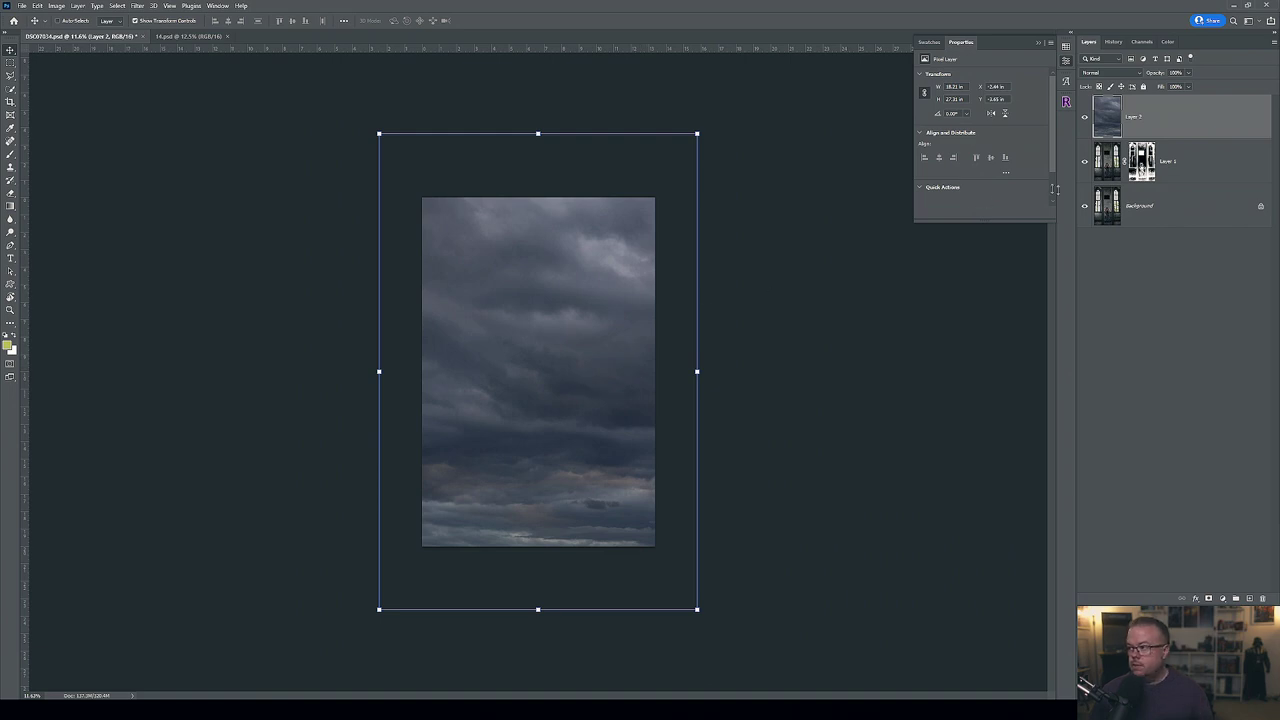
{"action": "left_click_drag", "start_coordinate": [1181, 130], "coordinate": [1117, 162]}
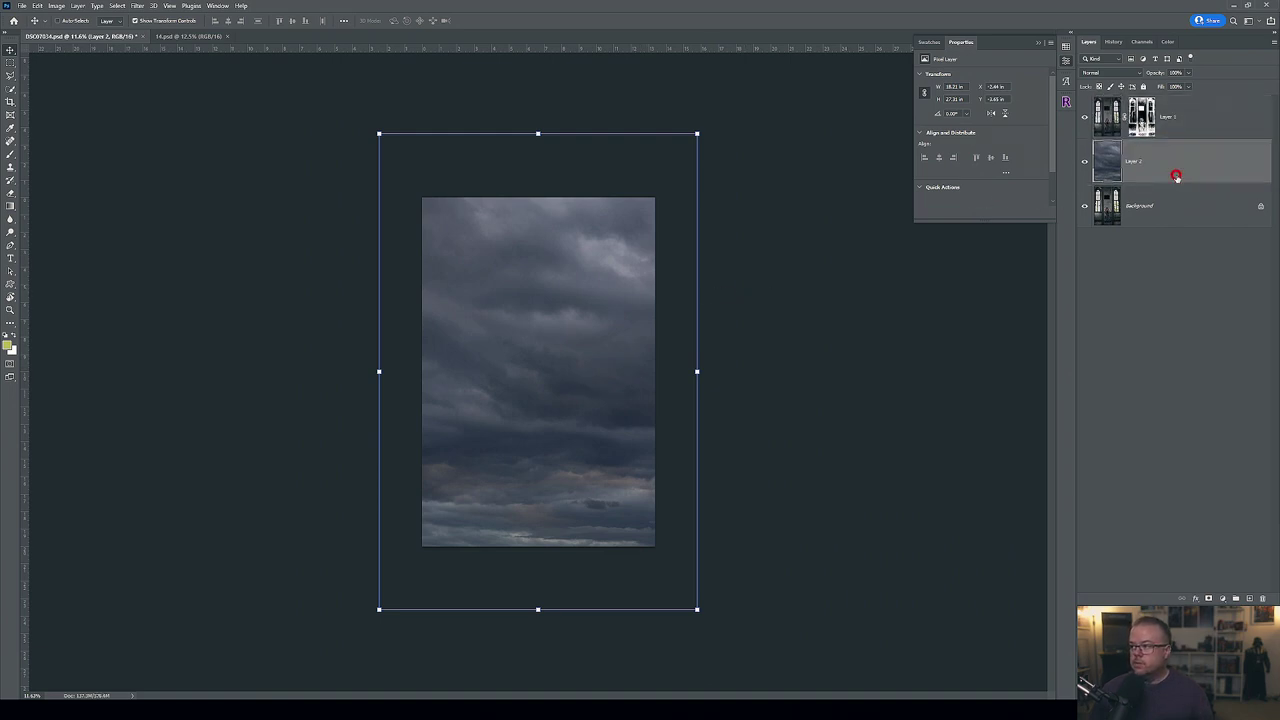
{"action": "left_click_drag", "start_coordinate": [620, 441], "coordinate": [592, 366]}
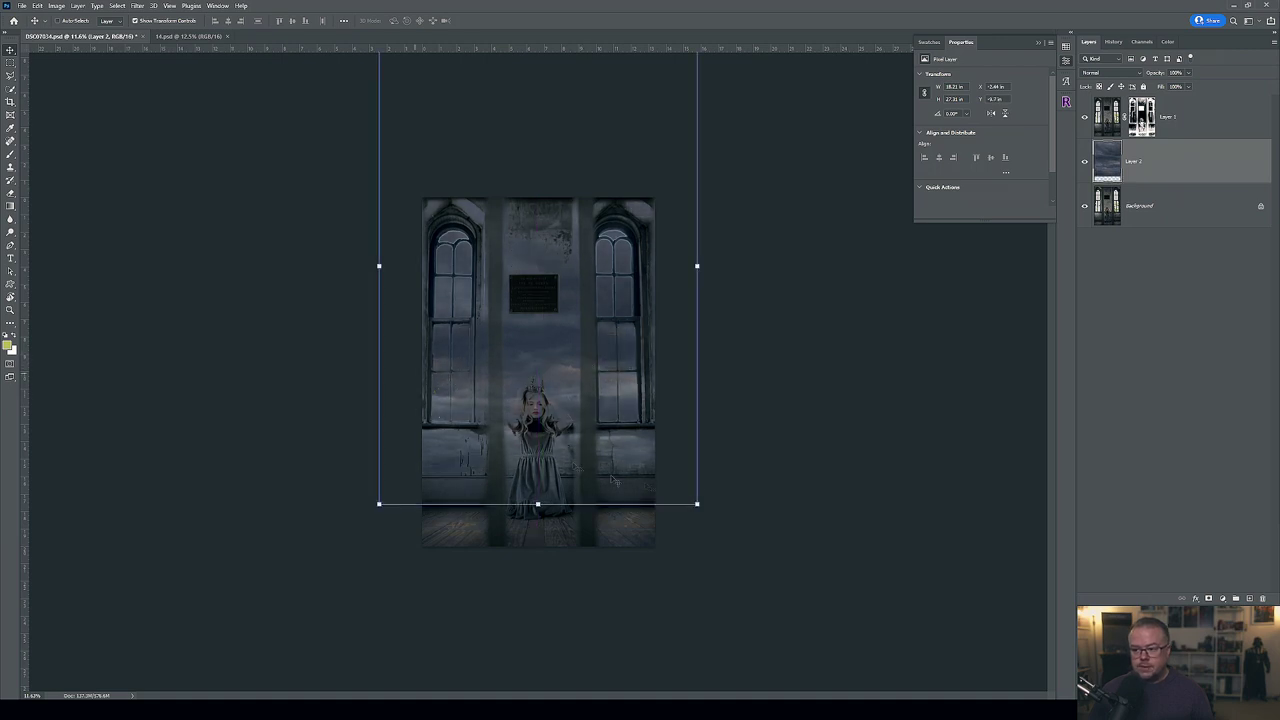
{"action": "key", "text": "ctrl+0"}
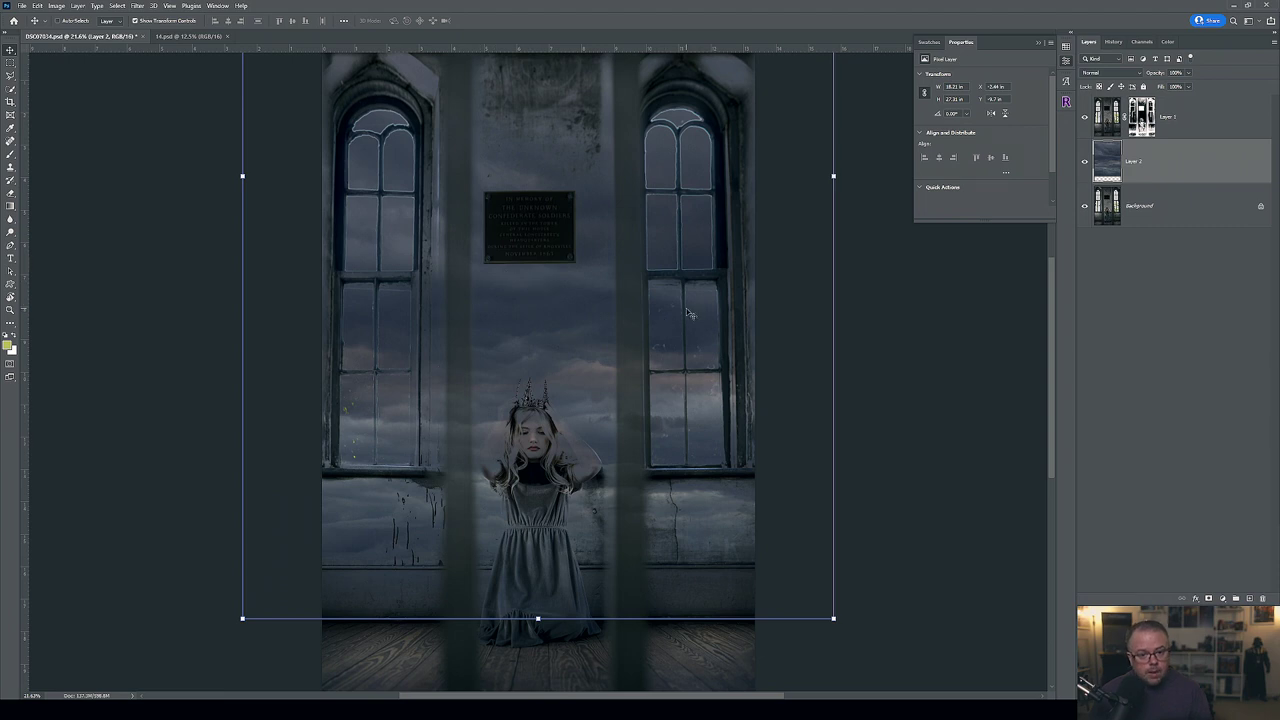
Paint white at 100% flow on the portrait layer's mask to restore the central wall, the woman and the lower walls.
{"action": "left_click", "coordinate": [1142, 116]}
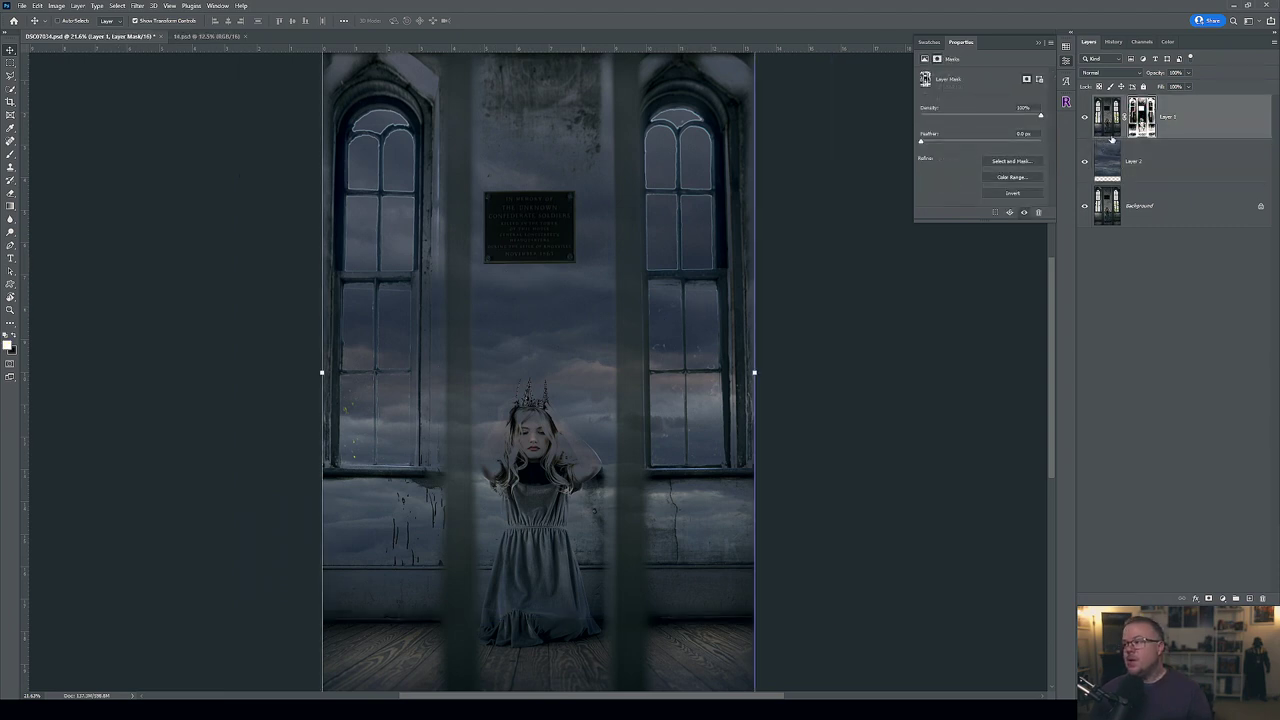
{"action": "key", "text": "b"}
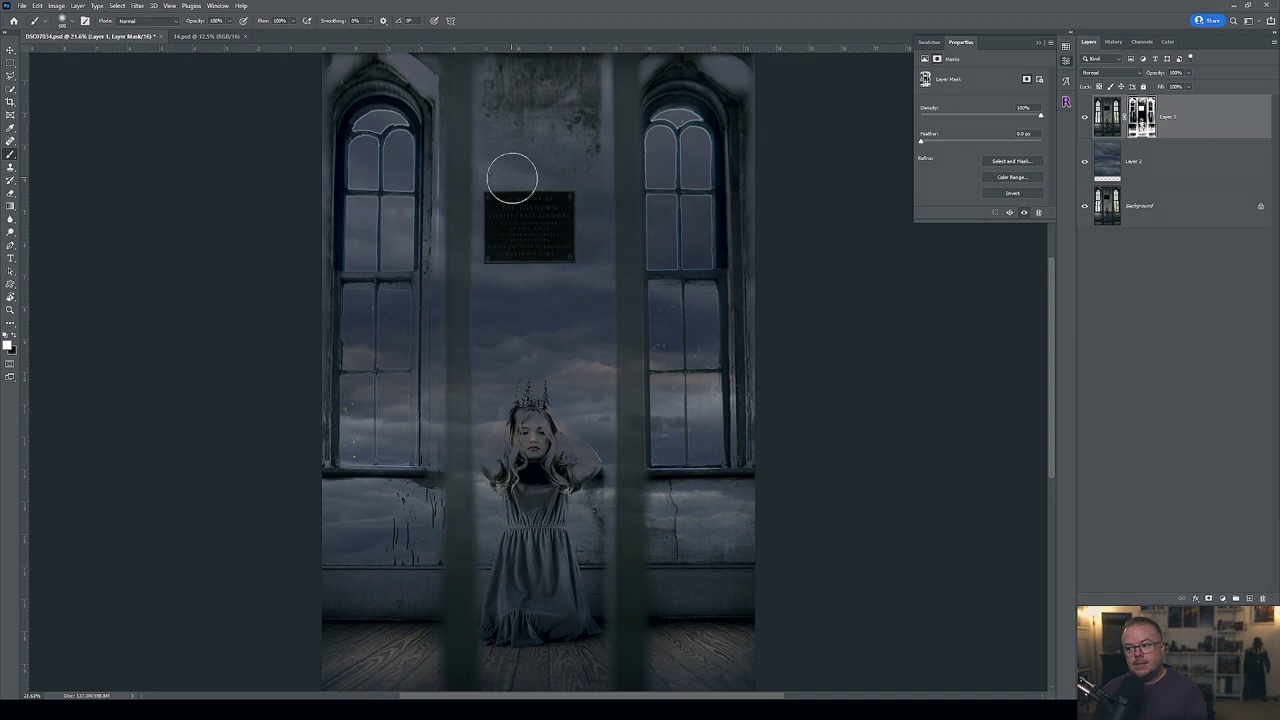
{"action": "mouse_move", "coordinate": [512, 178]}
{"action": "left_mouse_down"}
{"action": "mouse_move", "coordinate": [506, 148]}
{"action": "mouse_move", "coordinate": [555, 225]}
{"action": "mouse_move", "coordinate": [566, 134]}
{"action": "mouse_move", "coordinate": [588, 230]}
{"action": "mouse_move", "coordinate": [585, 95]}
{"action": "mouse_move", "coordinate": [513, 92]}
{"action": "left_mouse_up"}
{"action": "mouse_move", "coordinate": [486, 174]}
{"action": "left_mouse_down"}
{"action": "mouse_move", "coordinate": [495, 292]}
{"action": "mouse_move", "coordinate": [538, 340]}
{"action": "mouse_move", "coordinate": [569, 320]}
{"action": "mouse_move", "coordinate": [580, 333]}
{"action": "mouse_move", "coordinate": [583, 250]}
{"action": "mouse_move", "coordinate": [589, 492]}
{"action": "mouse_move", "coordinate": [531, 505]}
{"action": "mouse_move", "coordinate": [513, 475]}
{"action": "mouse_move", "coordinate": [498, 478]}
{"action": "mouse_move", "coordinate": [510, 510]}
{"action": "left_mouse_up"}
{"action": "mouse_move", "coordinate": [370, 486]}
{"action": "left_mouse_down"}
{"action": "mouse_move", "coordinate": [326, 488]}
{"action": "mouse_move", "coordinate": [430, 485]}
{"action": "mouse_move", "coordinate": [471, 500]}
{"action": "mouse_move", "coordinate": [483, 522]}
{"action": "mouse_move", "coordinate": [337, 523]}
{"action": "left_mouse_up"}
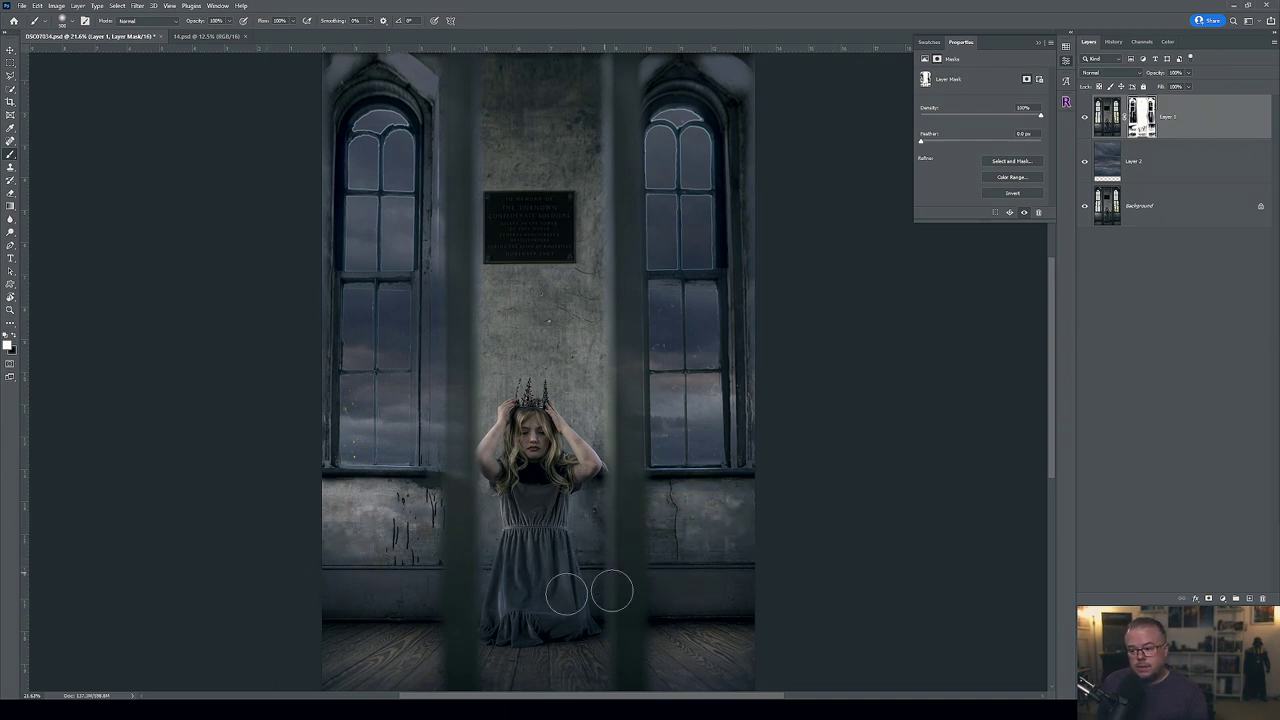
{"action": "left_click_drag", "start_coordinate": [497, 544], "coordinate": [461, 354]}
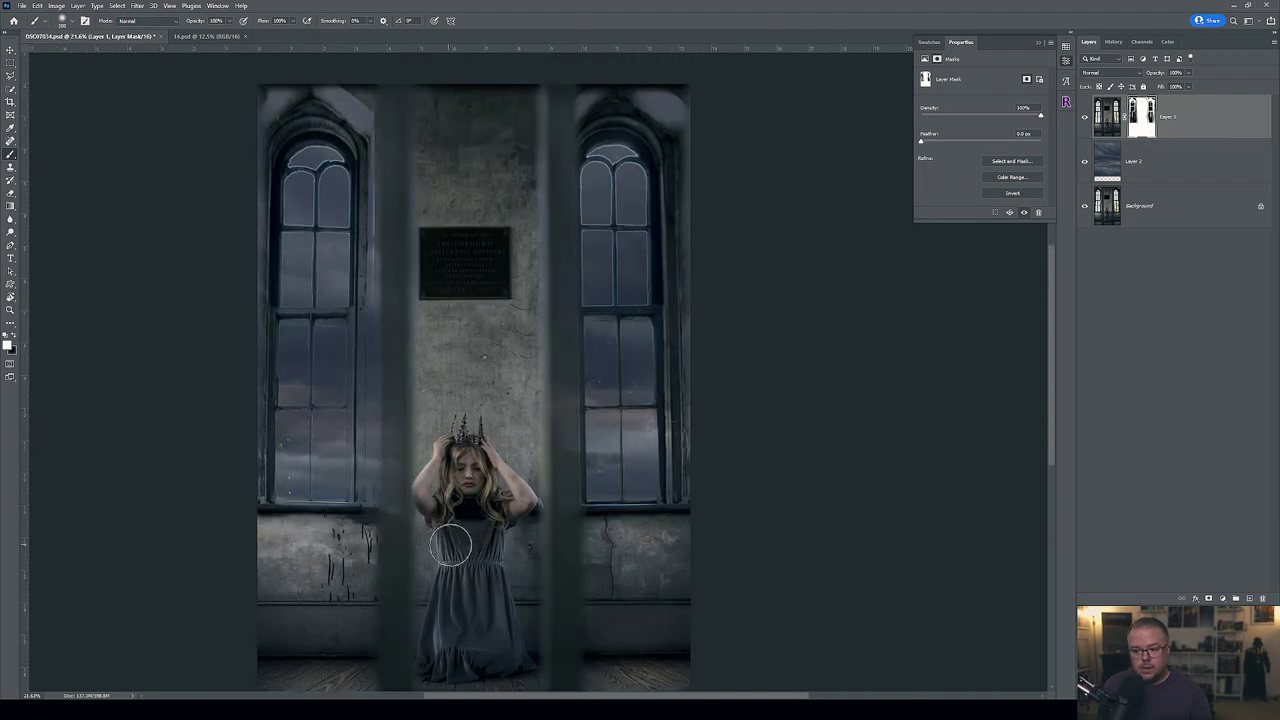
Rotate the canvas view about 90° counterclockwise and paint white on the mask along the window surrounds with a smaller brush.
{"action": "left_click_drag", "start_coordinate": [463, 237], "coordinate": [449, 466]}
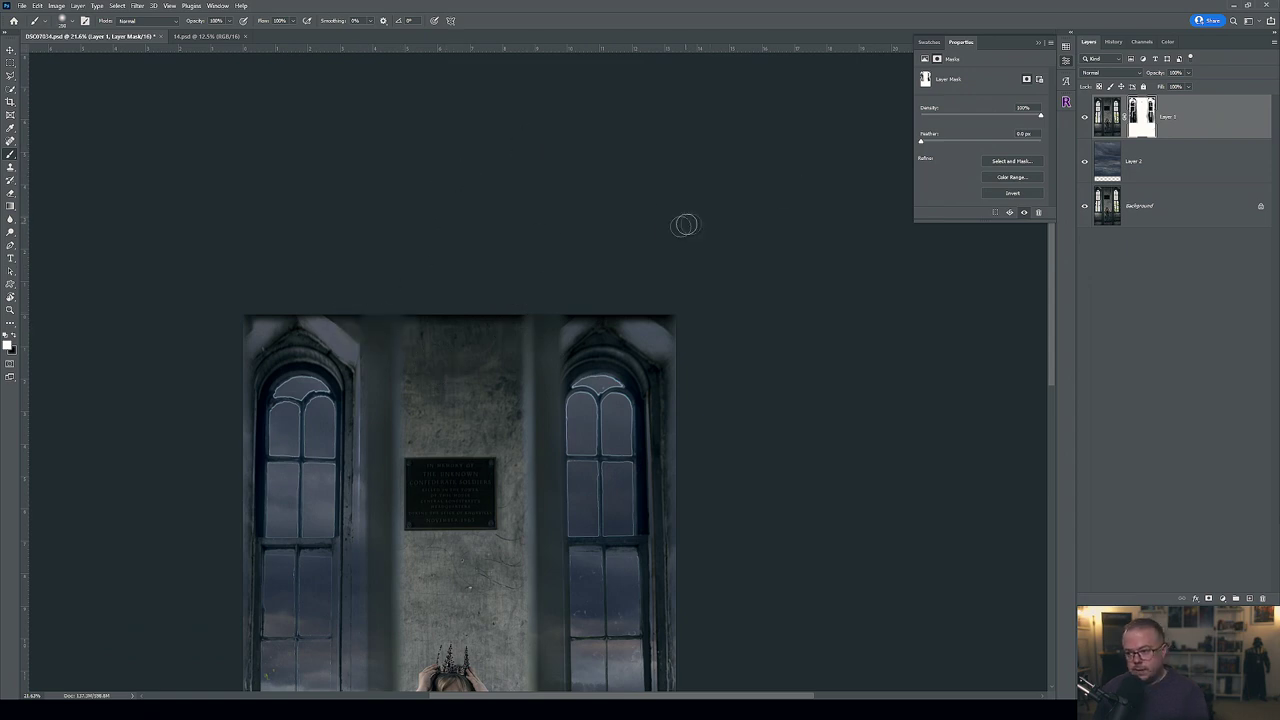
{"action": "left_click_drag", "start_coordinate": [452, 500], "coordinate": [411, 275]}
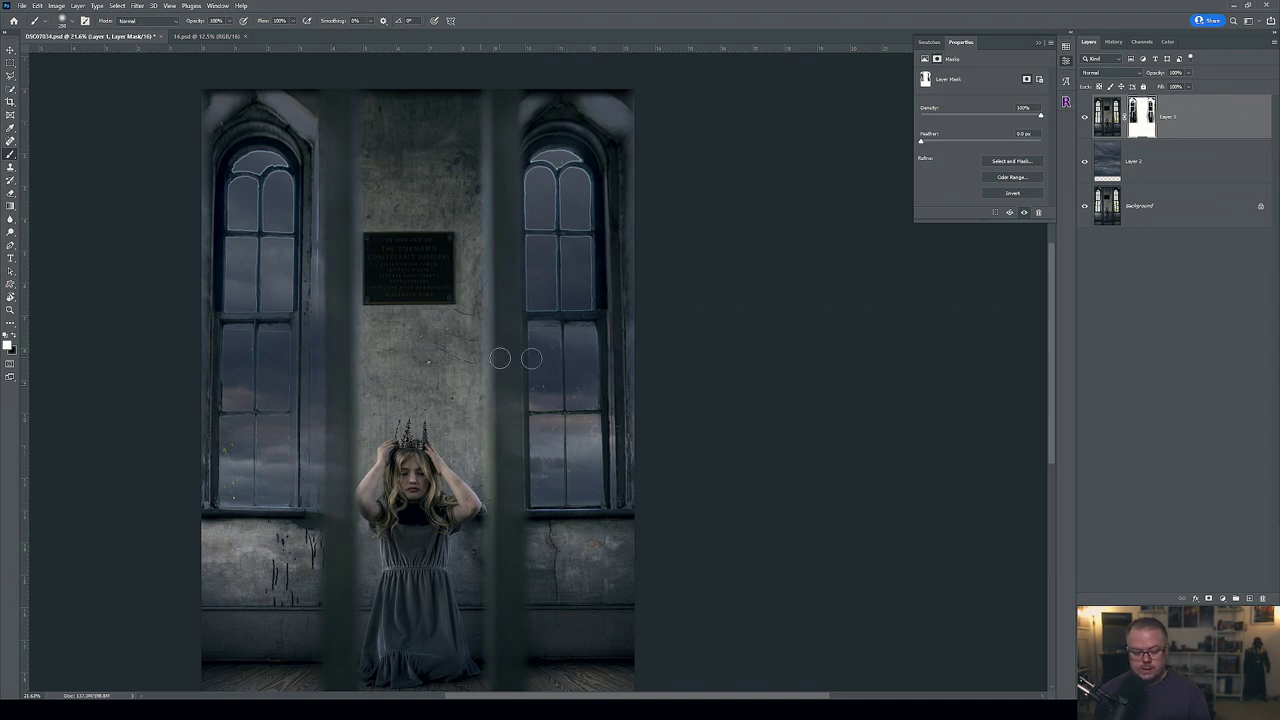
{"action": "key", "text": "r"}
{"action": "mouse_move", "coordinate": [315, 526]}
{"action": "left_mouse_down"}
{"action": "mouse_move", "coordinate": [387, 580]}
{"action": "mouse_move", "coordinate": [506, 583]}
{"action": "mouse_move", "coordinate": [557, 566]}
{"action": "left_mouse_up"}
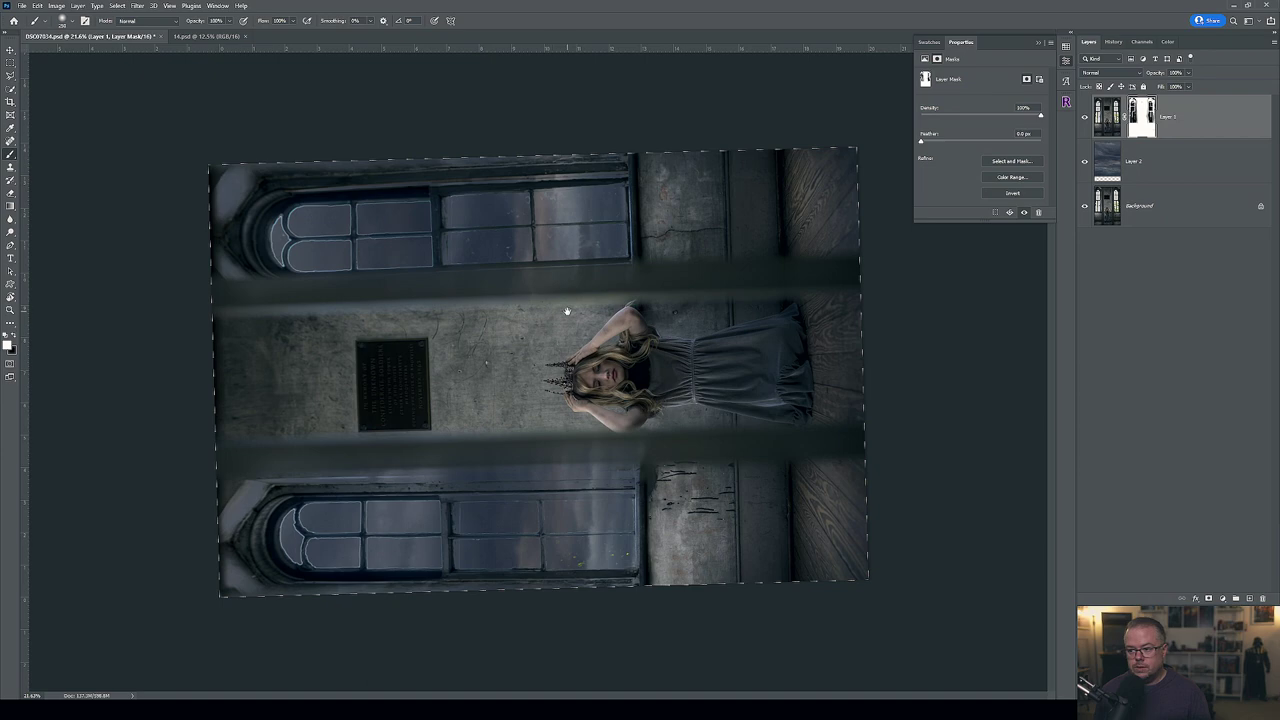
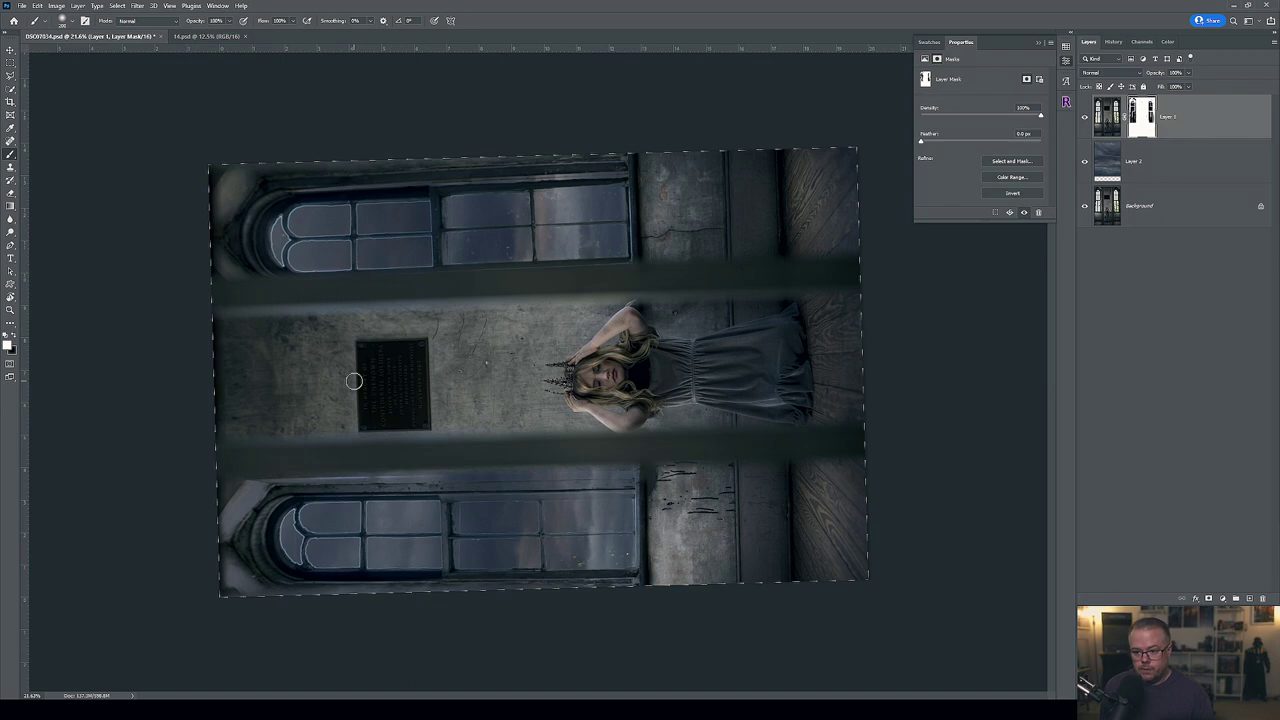
{"action": "mouse_move", "coordinate": [209, 560]}
{"action": "left_mouse_down"}
{"action": "mouse_move", "coordinate": [252, 602]}
{"action": "mouse_move", "coordinate": [245, 586]}
{"action": "mouse_move", "coordinate": [346, 604]}
{"action": "mouse_move", "coordinate": [307, 609]}
{"action": "mouse_move", "coordinate": [413, 596]}
{"action": "mouse_move", "coordinate": [383, 594]}
{"action": "mouse_move", "coordinate": [355, 596]}
{"action": "mouse_move", "coordinate": [637, 591]}
{"action": "mouse_move", "coordinate": [734, 569]}
{"action": "mouse_move", "coordinate": [777, 464]}
{"action": "left_mouse_up"}
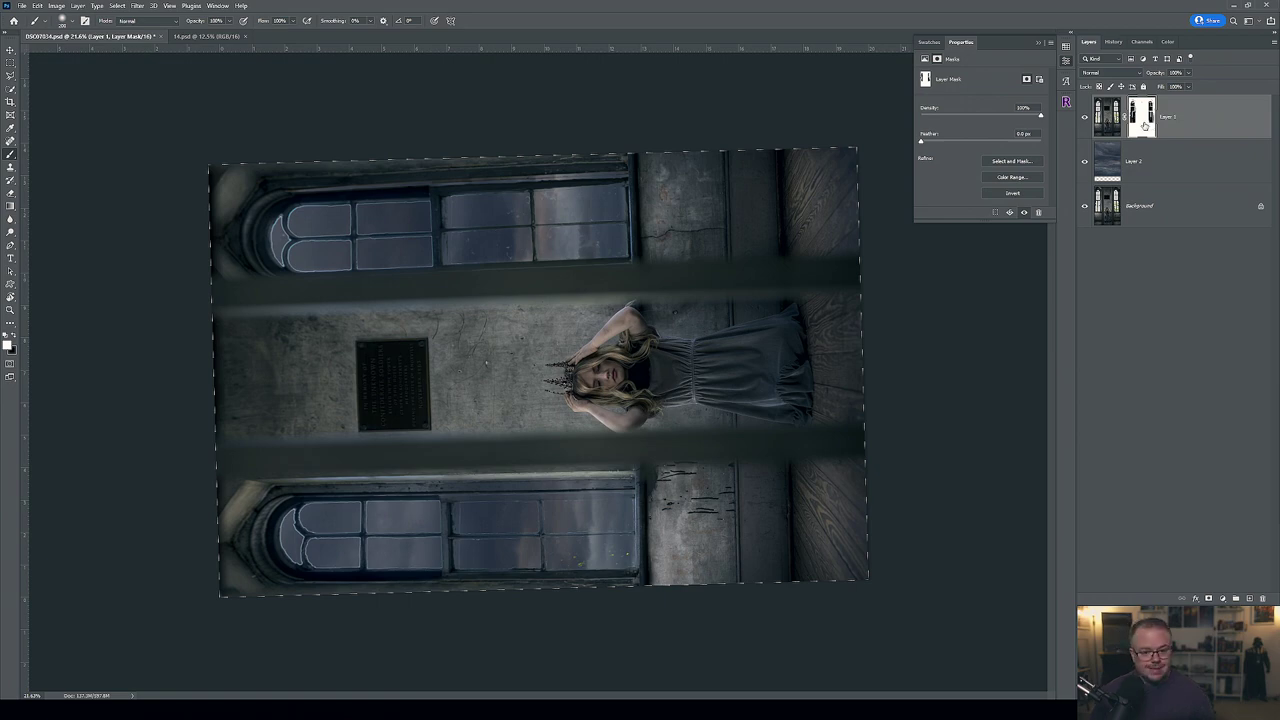
Reset the canvas rotation, show the portrait layer's mask alone, and paint white over the grey smudges on the central and lower walls.
{"action": "key", "text": "Escape"}
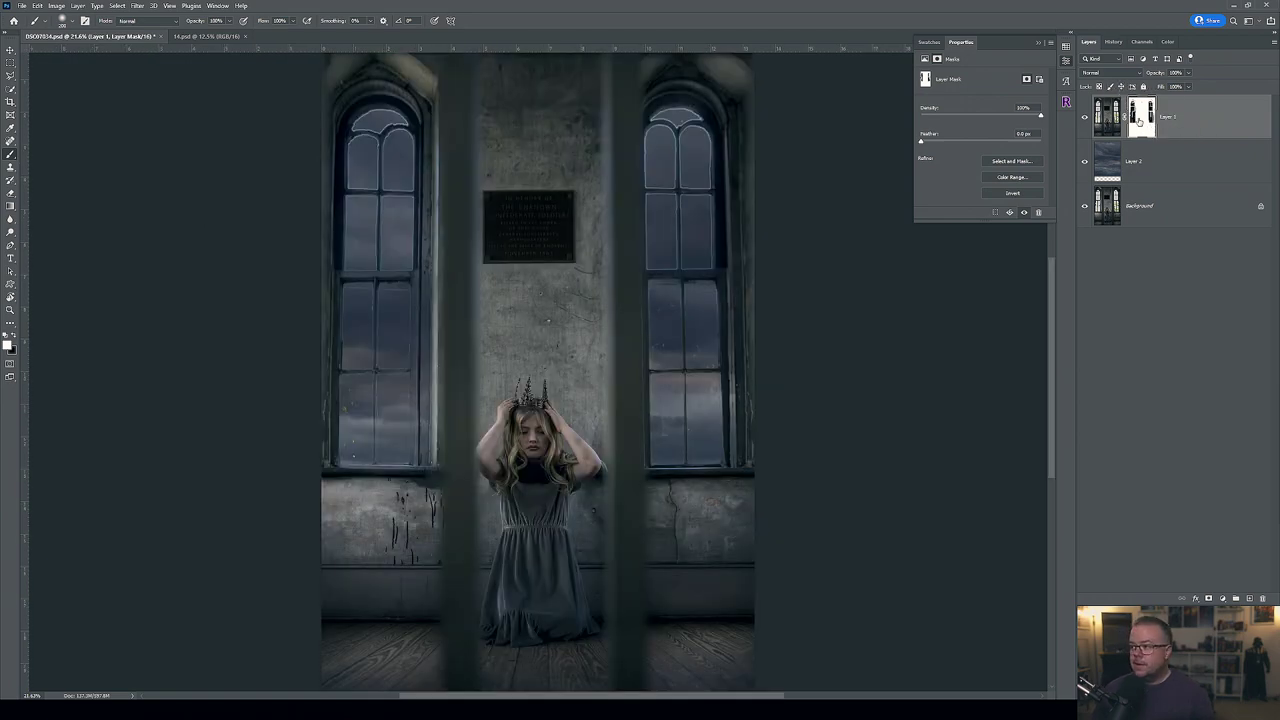
{"action": "left_click", "coordinate": [1139, 120], "text": "alt"}
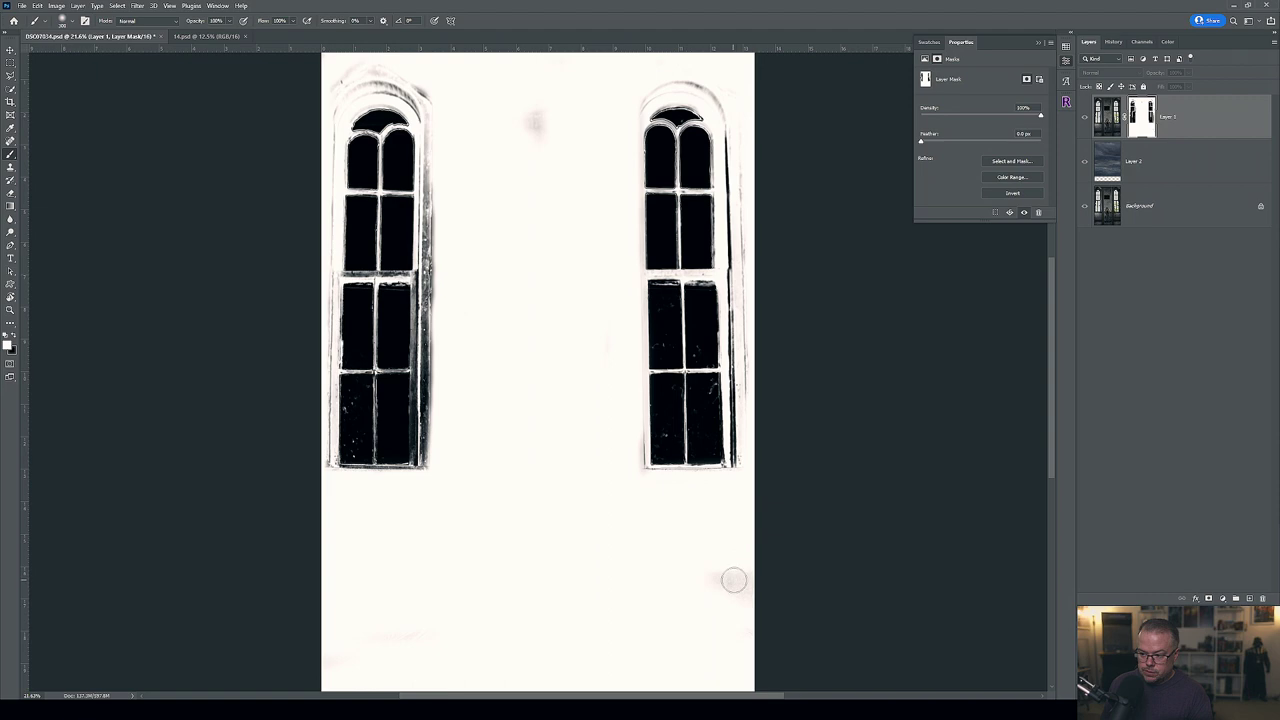
{"action": "mouse_move", "coordinate": [731, 583]}
{"action": "left_mouse_down"}
{"action": "mouse_move", "coordinate": [709, 571]}
{"action": "mouse_move", "coordinate": [774, 579]}
{"action": "left_mouse_up"}
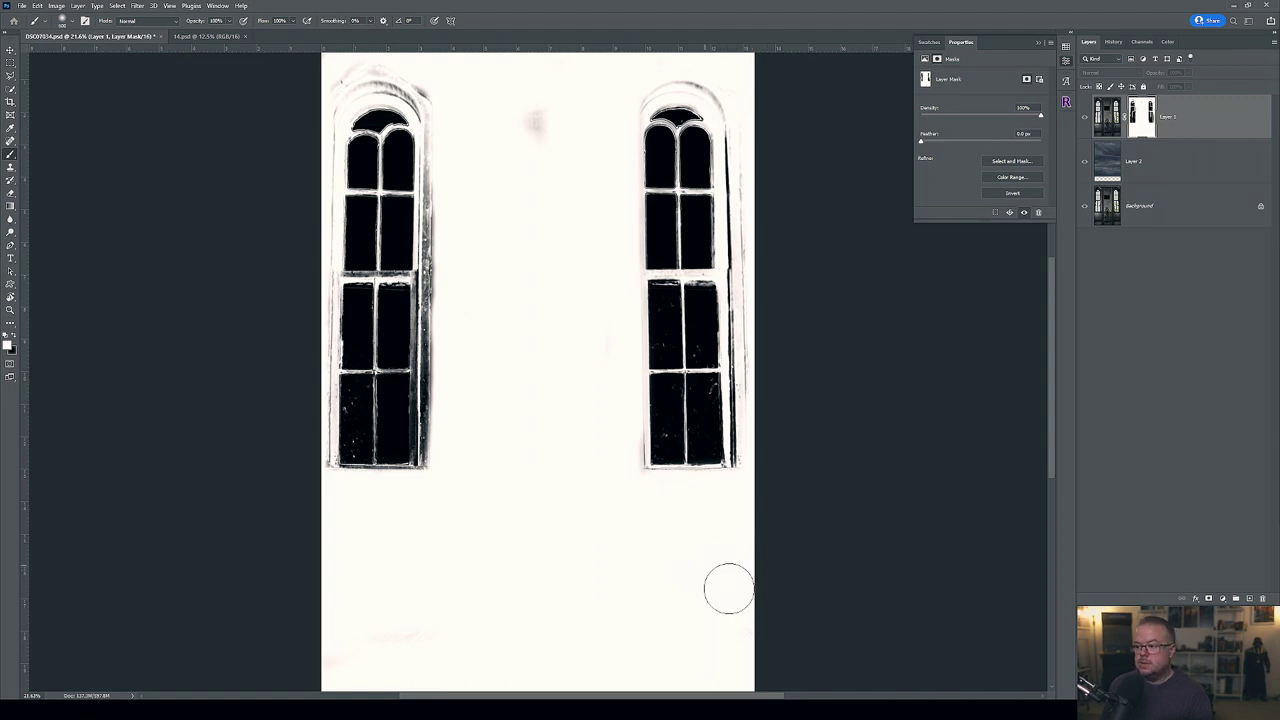
{"action": "left_click_drag", "start_coordinate": [546, 106], "coordinate": [514, 172]}
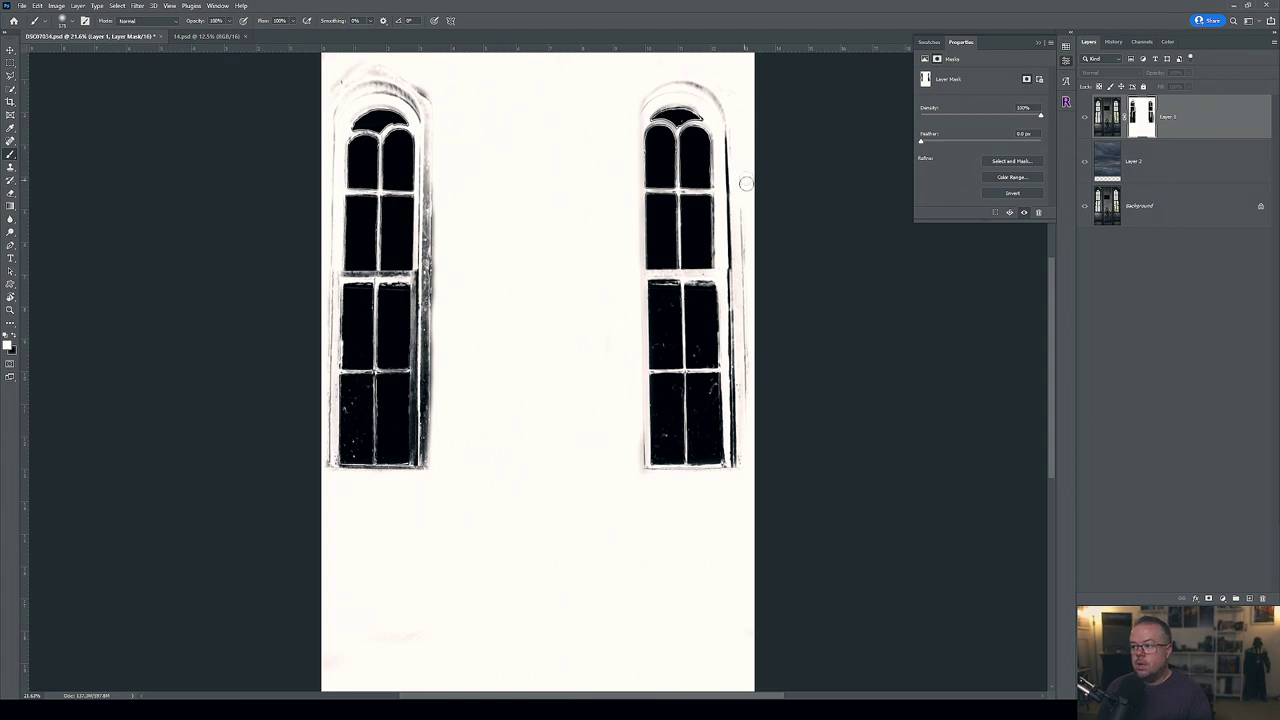
Paint white on the mask along the right window's outer surround, the left window's arch and its outer side.
{"action": "mouse_move", "coordinate": [743, 260]}
{"action": "left_mouse_down"}
{"action": "mouse_move", "coordinate": [744, 298]}
{"action": "mouse_move", "coordinate": [747, 246]}
{"action": "left_mouse_up"}
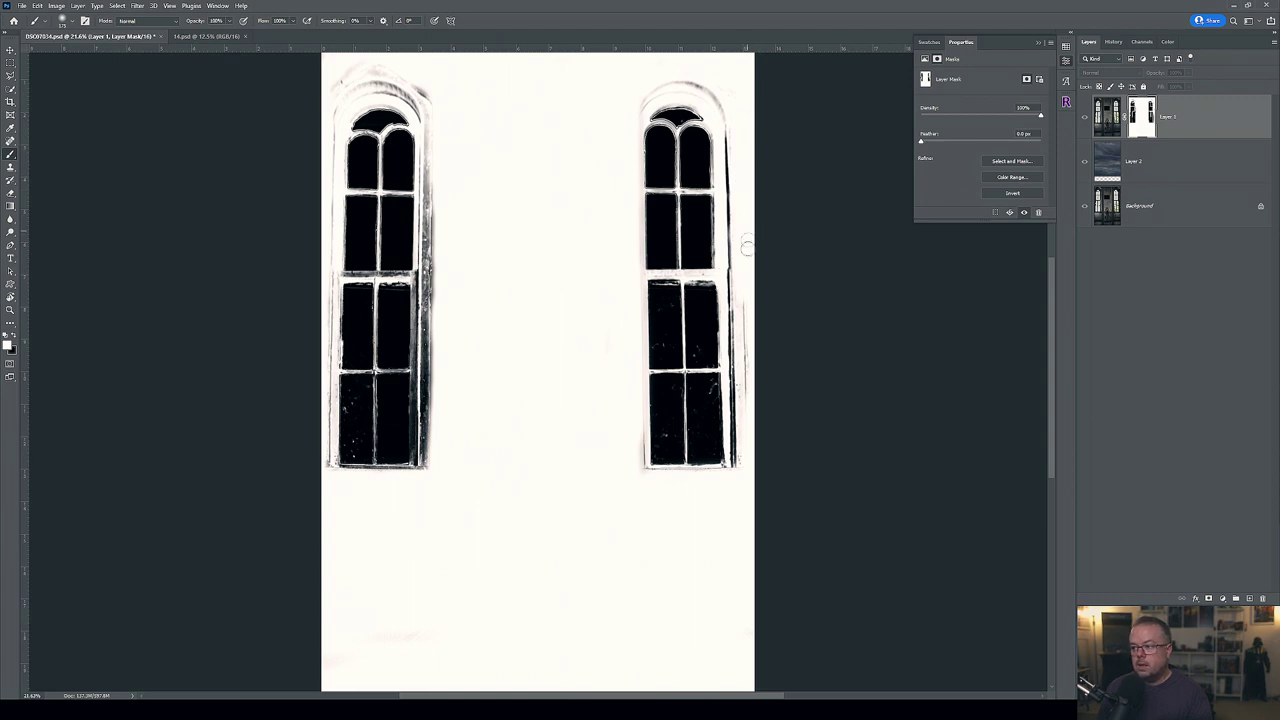
{"action": "left_click_drag", "start_coordinate": [746, 291], "coordinate": [746, 465]}
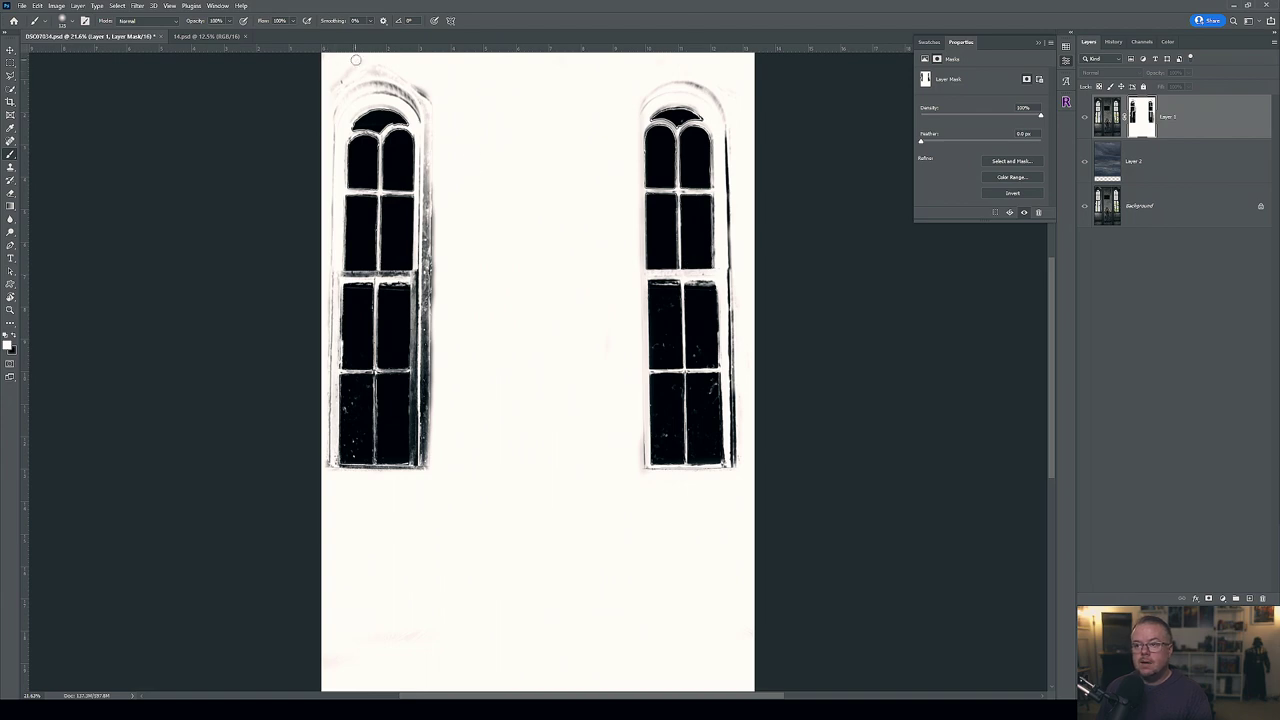
{"action": "mouse_move", "coordinate": [351, 74]}
{"action": "left_mouse_down"}
{"action": "mouse_move", "coordinate": [400, 81]}
{"action": "mouse_move", "coordinate": [382, 84]}
{"action": "mouse_move", "coordinate": [420, 100]}
{"action": "left_mouse_up"}
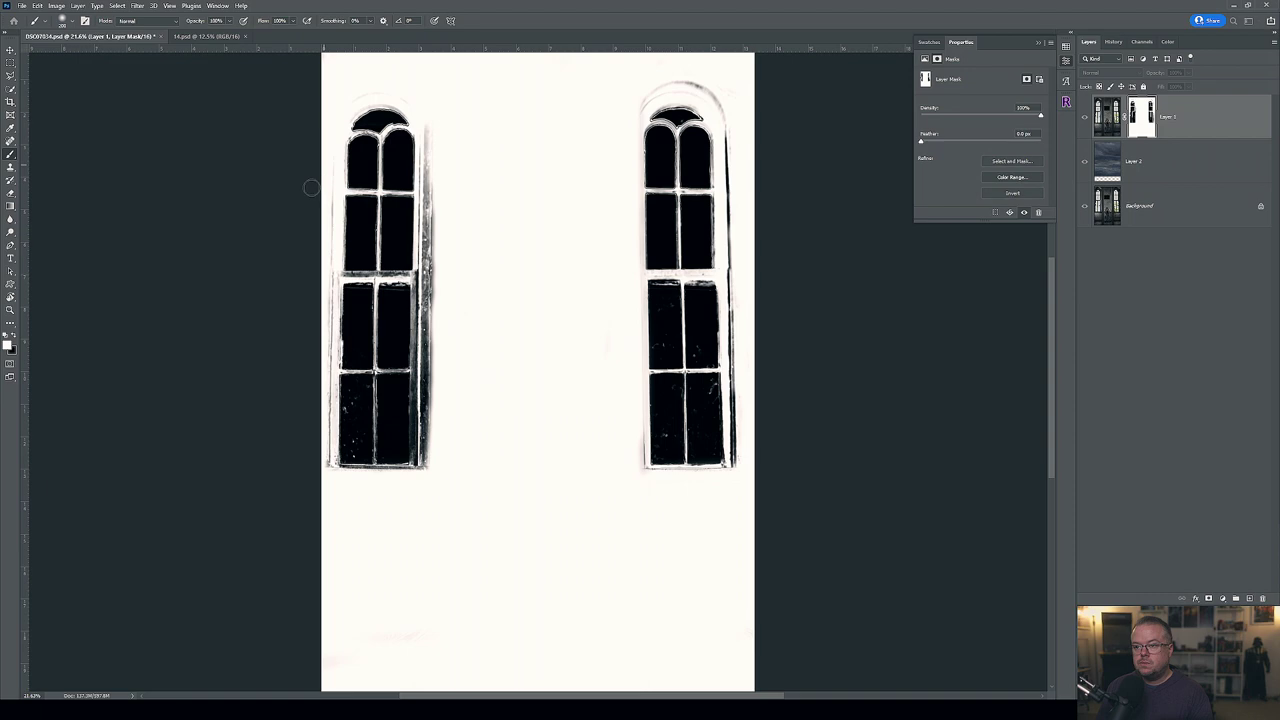
{"action": "left_click_drag", "start_coordinate": [316, 272], "coordinate": [325, 455]}
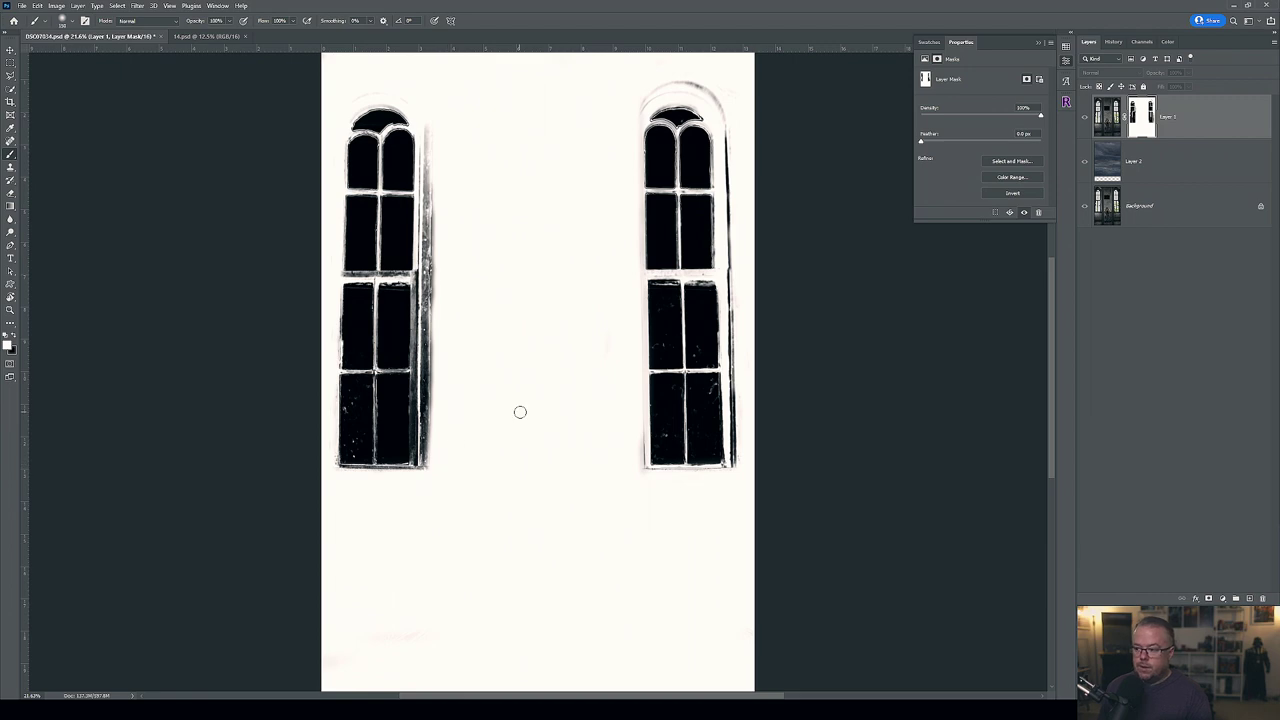
Paint white on the mask over the dark line beside the right window, around its arch and down its inner side.
{"action": "left_click_drag", "start_coordinate": [743, 461], "coordinate": [733, 263]}
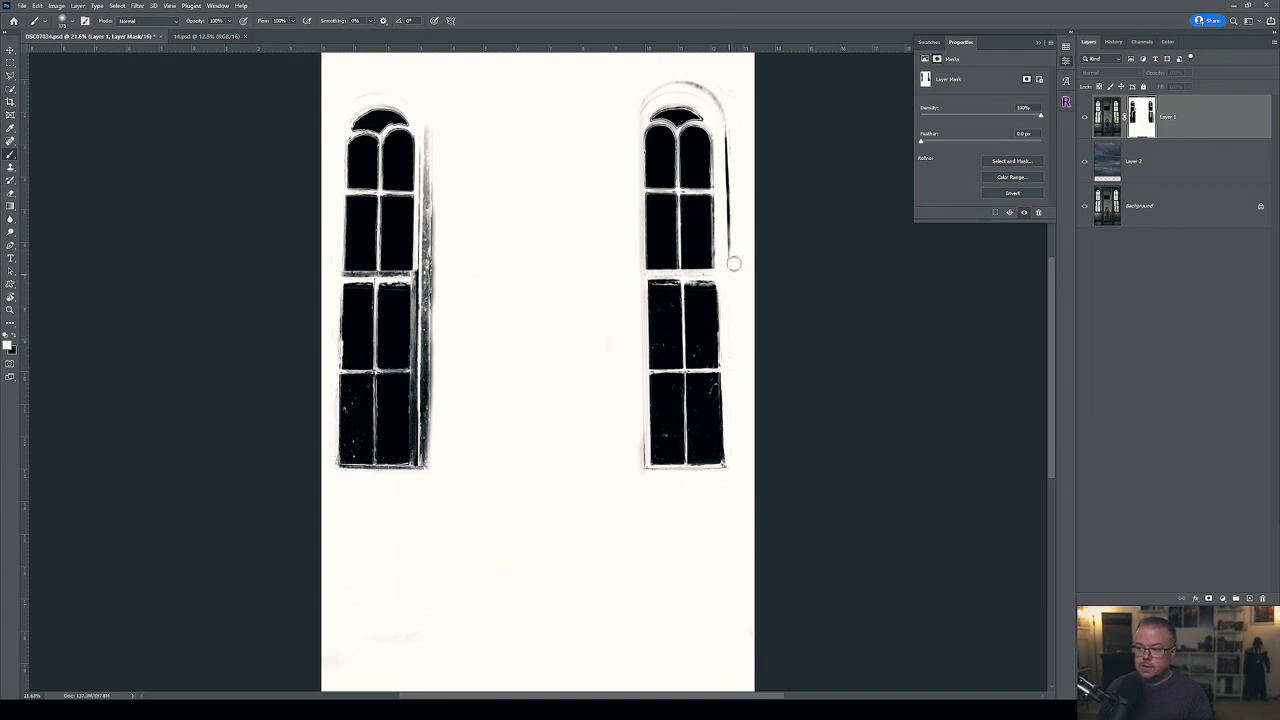
{"action": "mouse_move", "coordinate": [738, 190]}
{"action": "left_mouse_down"}
{"action": "mouse_move", "coordinate": [736, 250]}
{"action": "mouse_move", "coordinate": [724, 102]}
{"action": "left_mouse_up"}
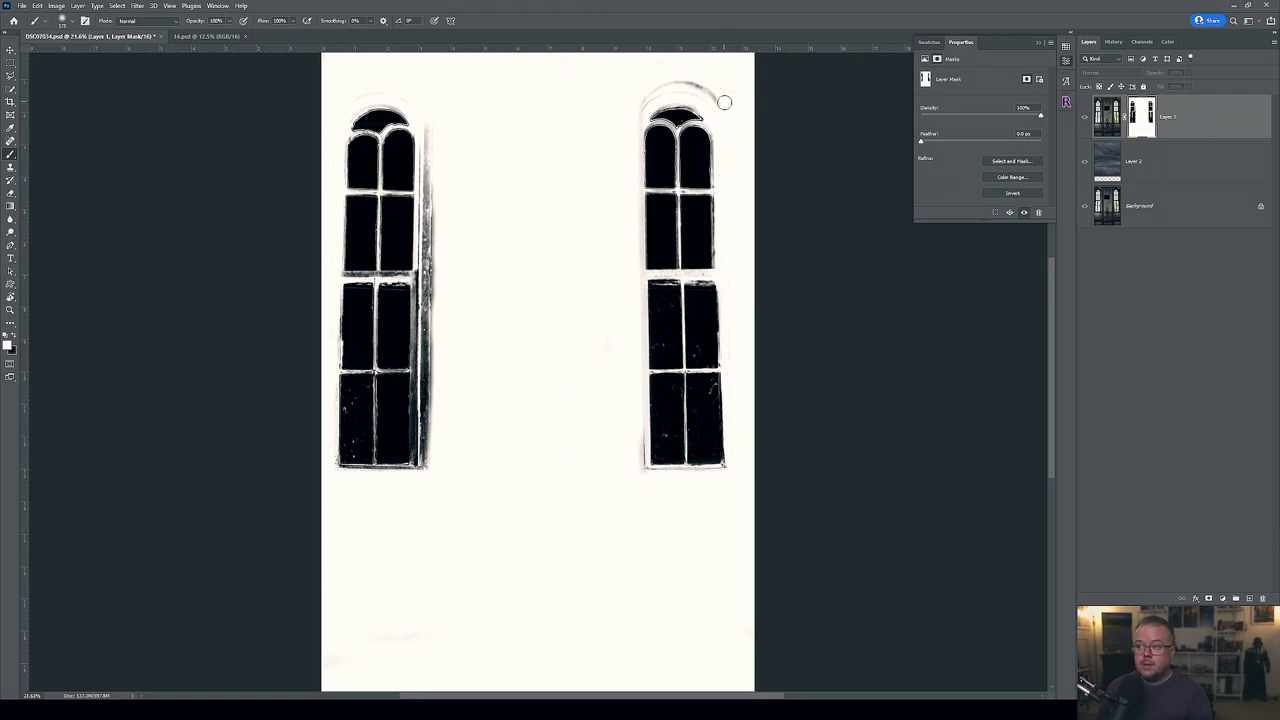
{"action": "mouse_move", "coordinate": [715, 94]}
{"action": "left_mouse_down"}
{"action": "mouse_move", "coordinate": [670, 86]}
{"action": "mouse_move", "coordinate": [622, 127]}
{"action": "left_mouse_up"}
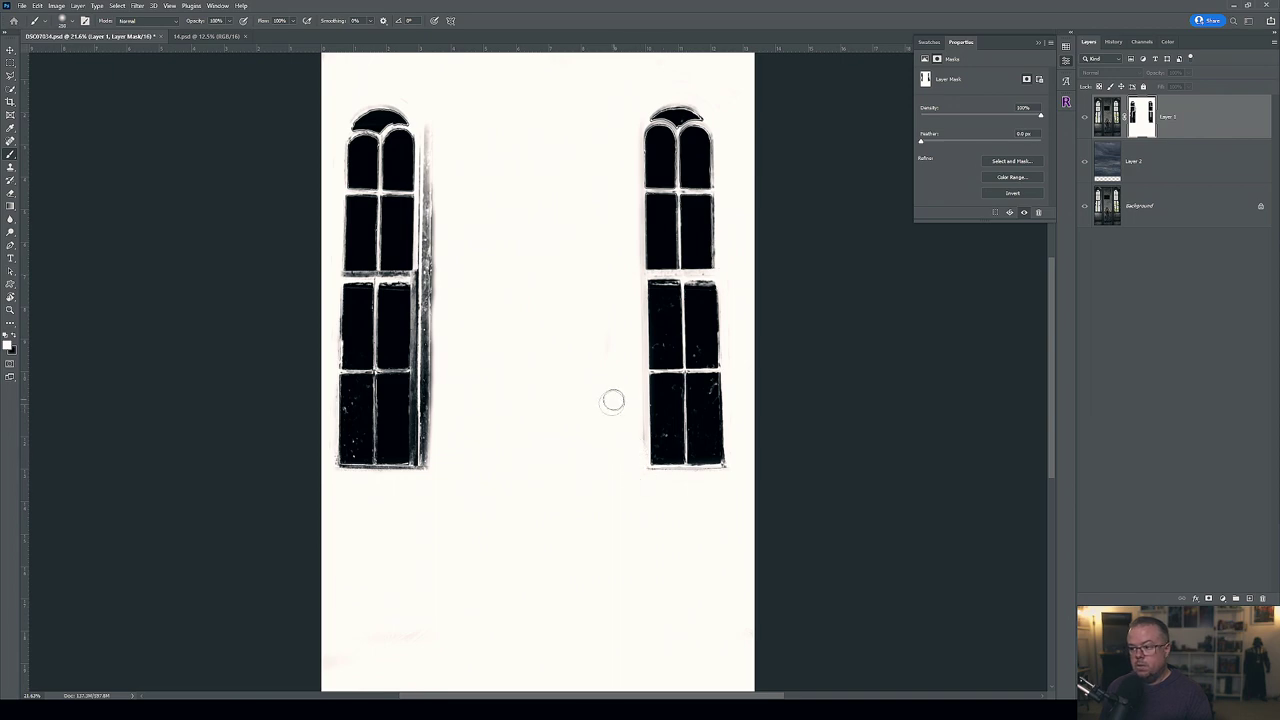
Rotate the canvas view counterclockwise and paint white on the mask along the left window's inner side and over the floor smudges.
{"action": "key", "text": "r"}
{"action": "left_click_drag", "start_coordinate": [444, 267], "coordinate": [420, 449]}
{"action": "key", "text": "b"}
{"action": "mouse_move", "coordinate": [306, 517]}
{"action": "left_mouse_down"}
{"action": "mouse_move", "coordinate": [538, 476]}
{"action": "mouse_move", "coordinate": [513, 482]}
{"action": "mouse_move", "coordinate": [520, 473]}
{"action": "mouse_move", "coordinate": [471, 492]}
{"action": "mouse_move", "coordinate": [660, 470]}
{"action": "mouse_move", "coordinate": [565, 475]}
{"action": "left_mouse_up"}
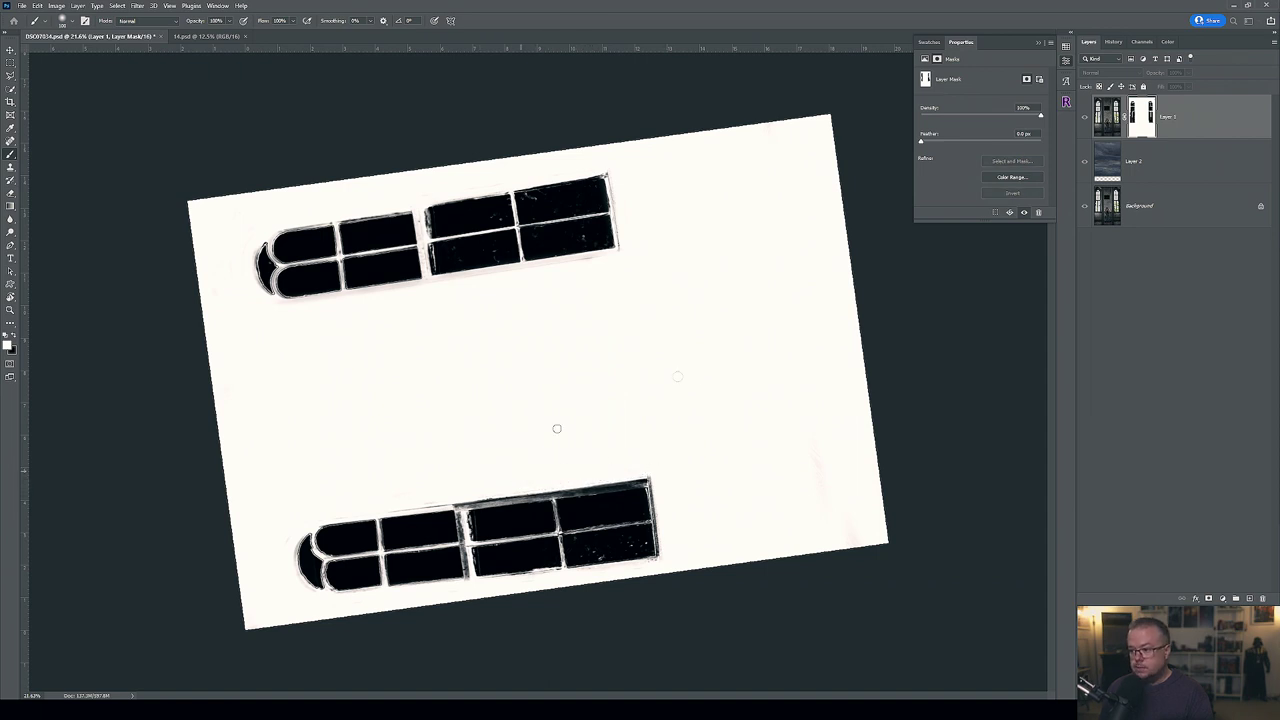
{"action": "left_click_drag", "start_coordinate": [813, 545], "coordinate": [857, 514]}
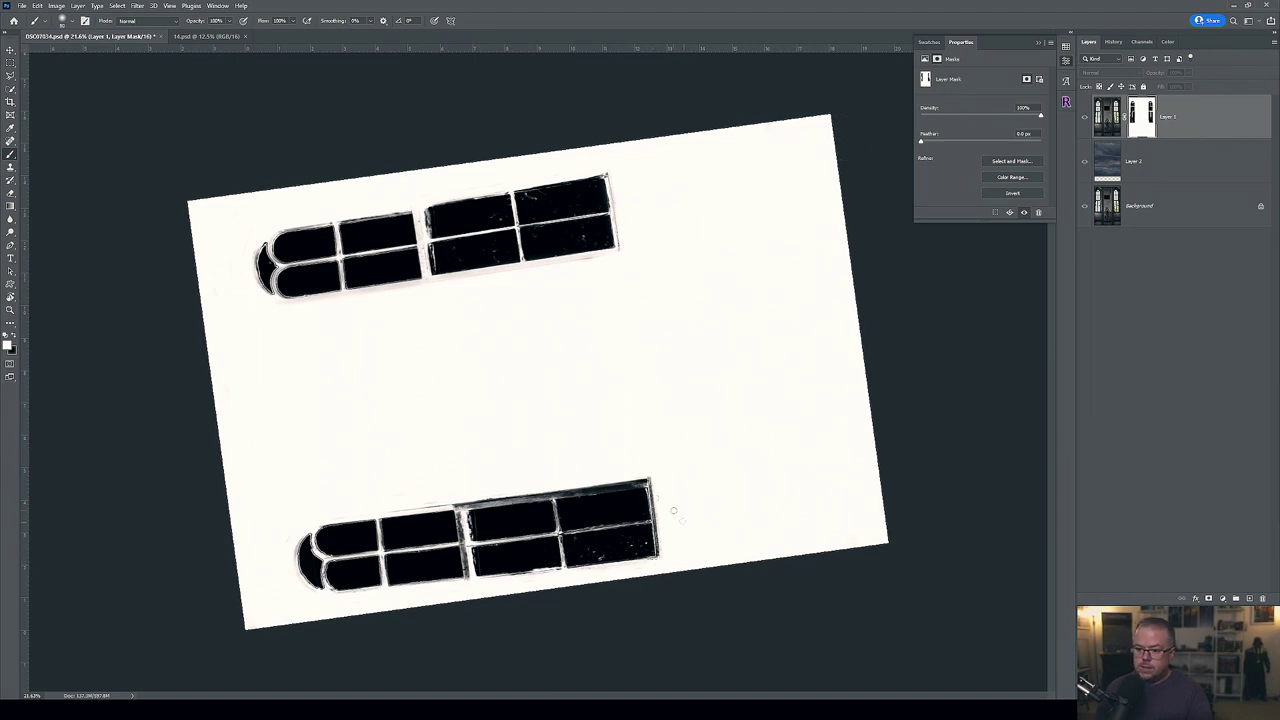
Clean up the left window's mask with white around its frame and lower corner and black over the specks in its lower panes.
{"action": "scroll", "coordinate": [465, 530], "scroll_direction": "up", "scroll_amount": 5}
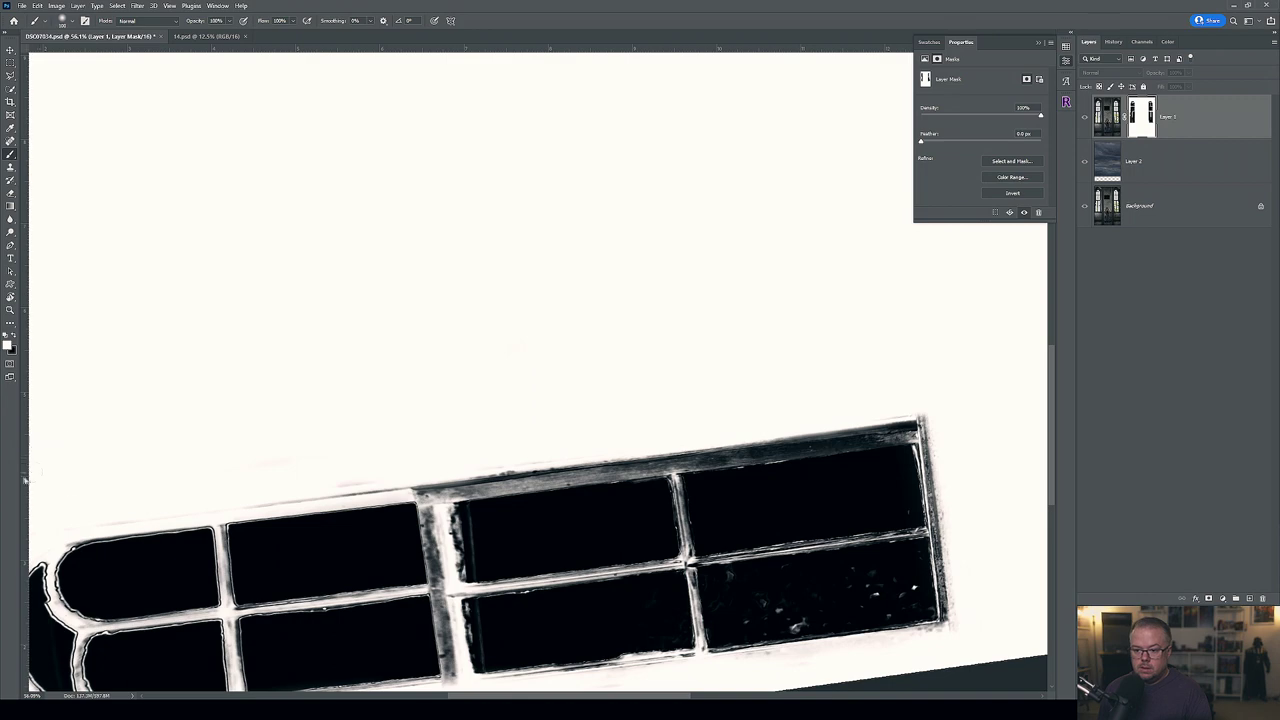
{"action": "mouse_move", "coordinate": [132, 443]}
{"action": "left_mouse_down"}
{"action": "mouse_move", "coordinate": [294, 458]}
{"action": "mouse_move", "coordinate": [360, 481]}
{"action": "mouse_move", "coordinate": [521, 452]}
{"action": "left_mouse_up"}
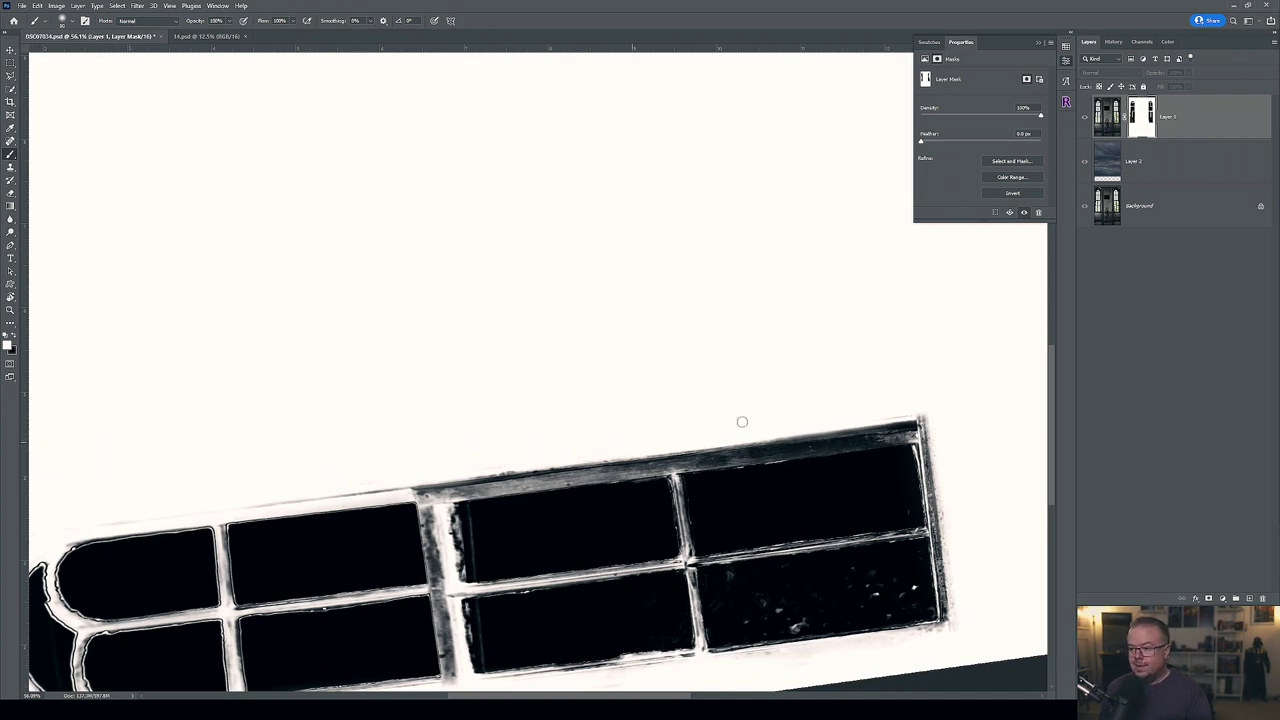
{"action": "left_click_drag", "start_coordinate": [924, 396], "coordinate": [846, 203]}
{"action": "key", "text": "x"}
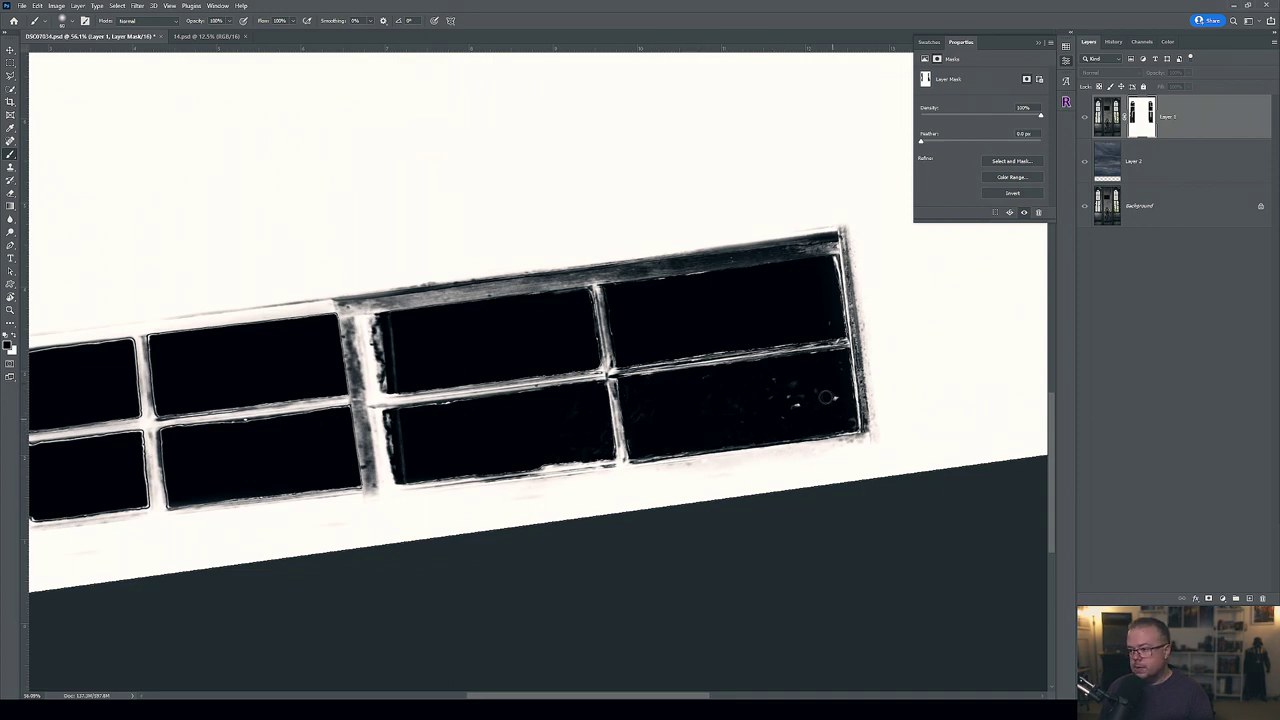
{"action": "left_click_drag", "start_coordinate": [789, 409], "coordinate": [766, 390]}
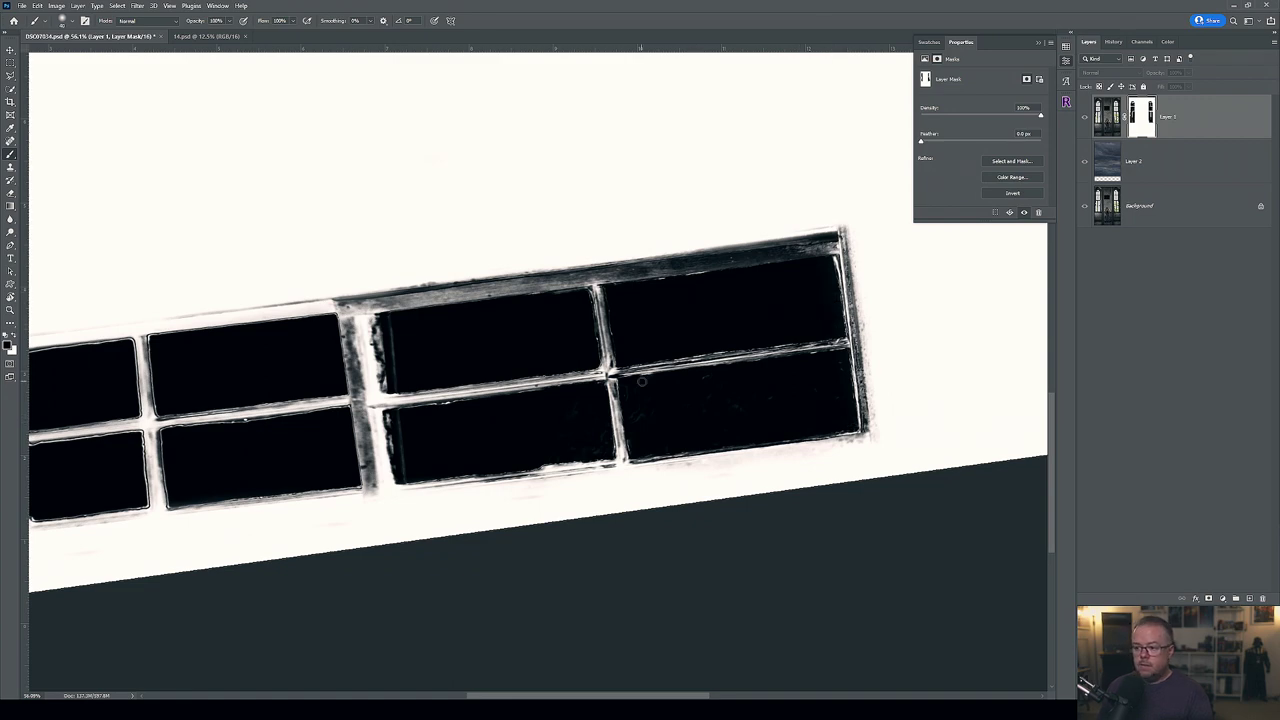
{"action": "left_click_drag", "start_coordinate": [496, 383], "coordinate": [496, 383]}
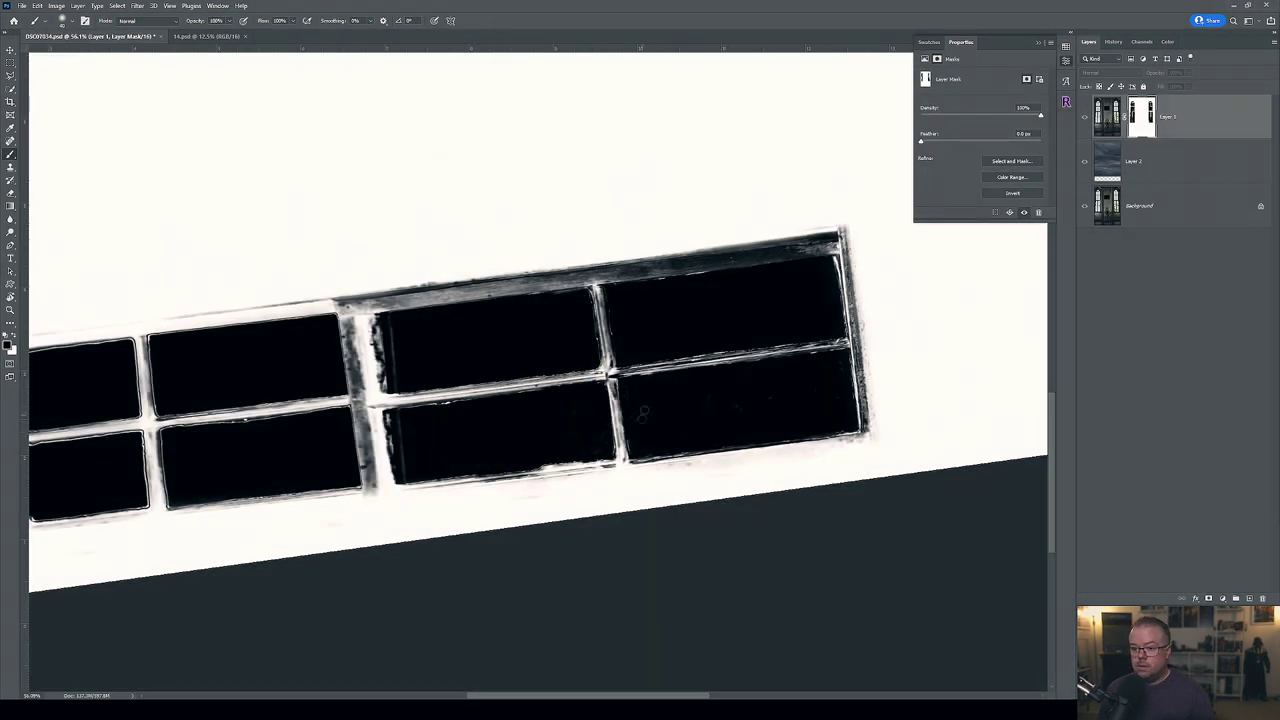
{"action": "left_click_drag", "start_coordinate": [838, 448], "coordinate": [880, 438]}
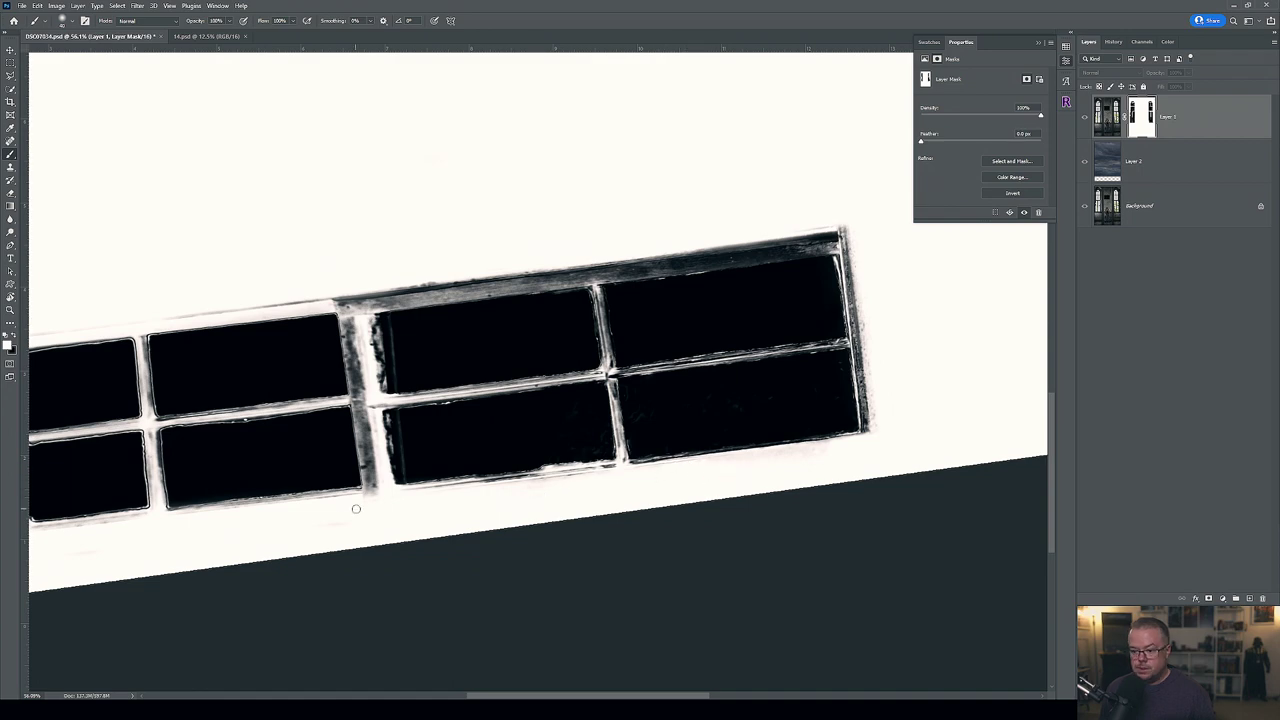
Paint black on the mask over the light specks in the right window's lower panes.
{"action": "left_click_drag", "start_coordinate": [555, 432], "coordinate": [505, 470]}
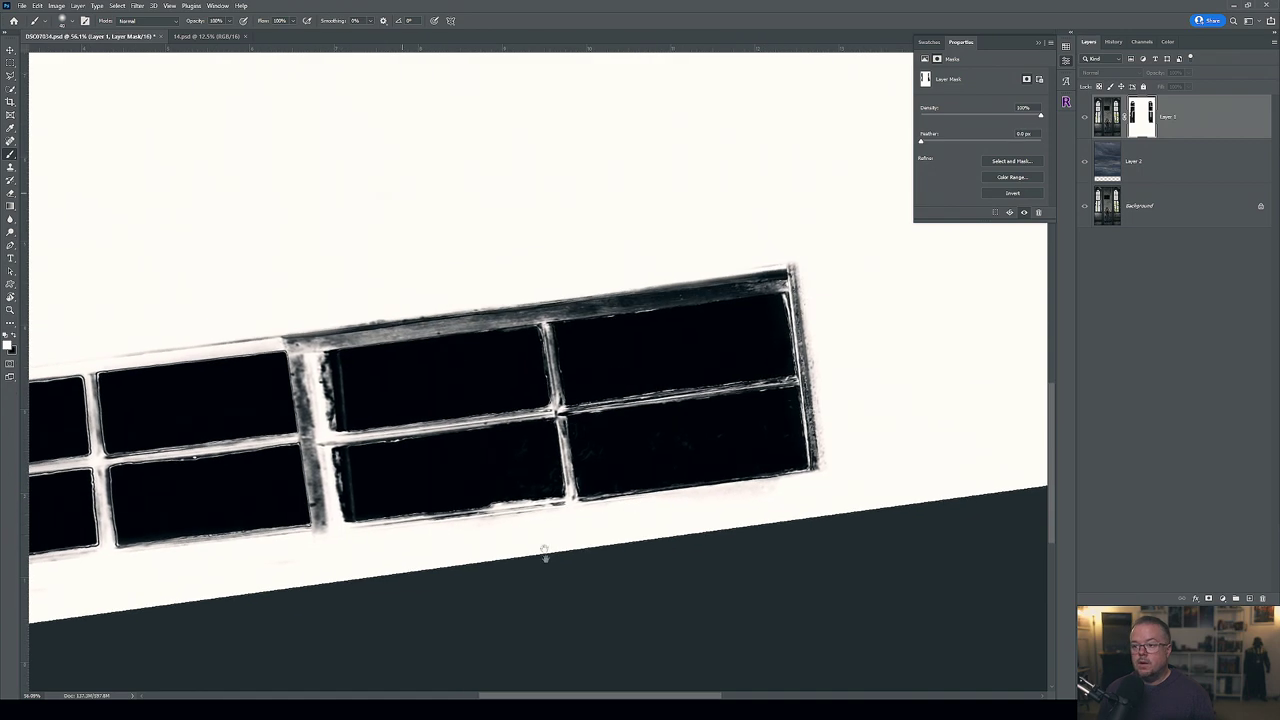
{"action": "left_click_drag", "start_coordinate": [553, 640], "coordinate": [560, 430]}
{"action": "mouse_move", "coordinate": [481, 271]}
{"action": "left_mouse_down"}
{"action": "mouse_move", "coordinate": [417, 509]}
{"action": "mouse_move", "coordinate": [397, 517]}
{"action": "left_mouse_up"}
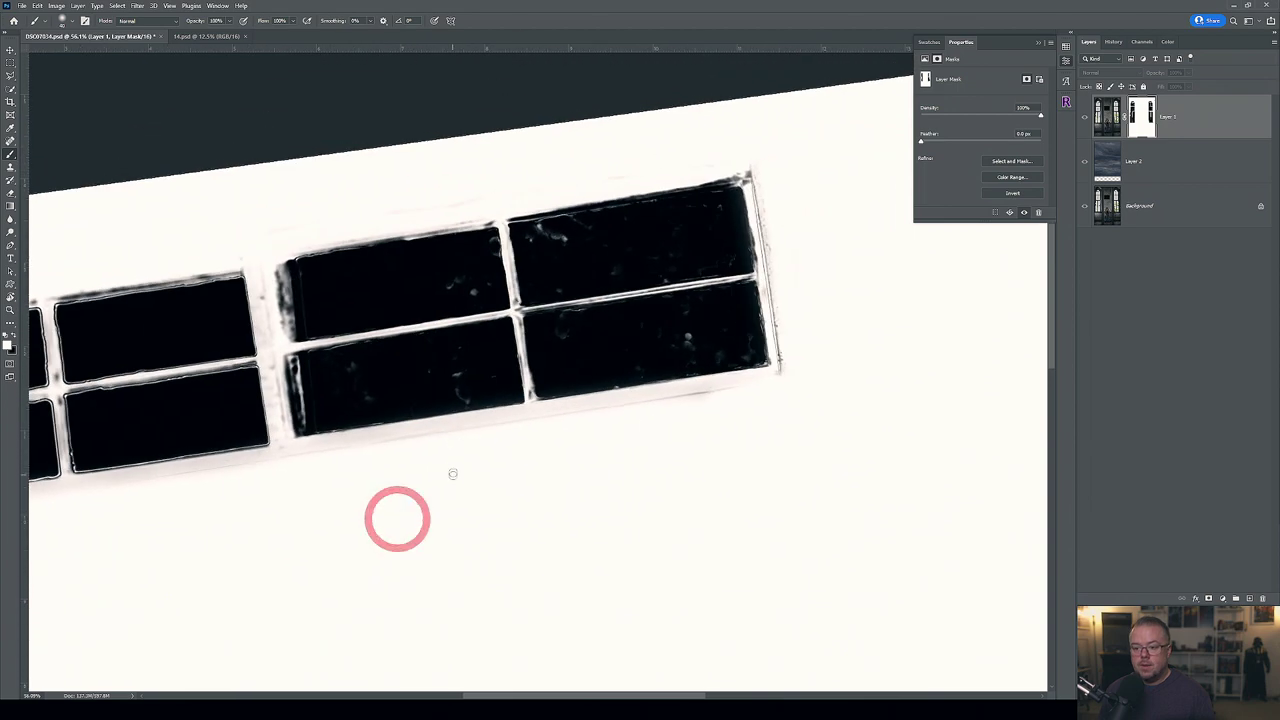
{"action": "key", "text": "x"}
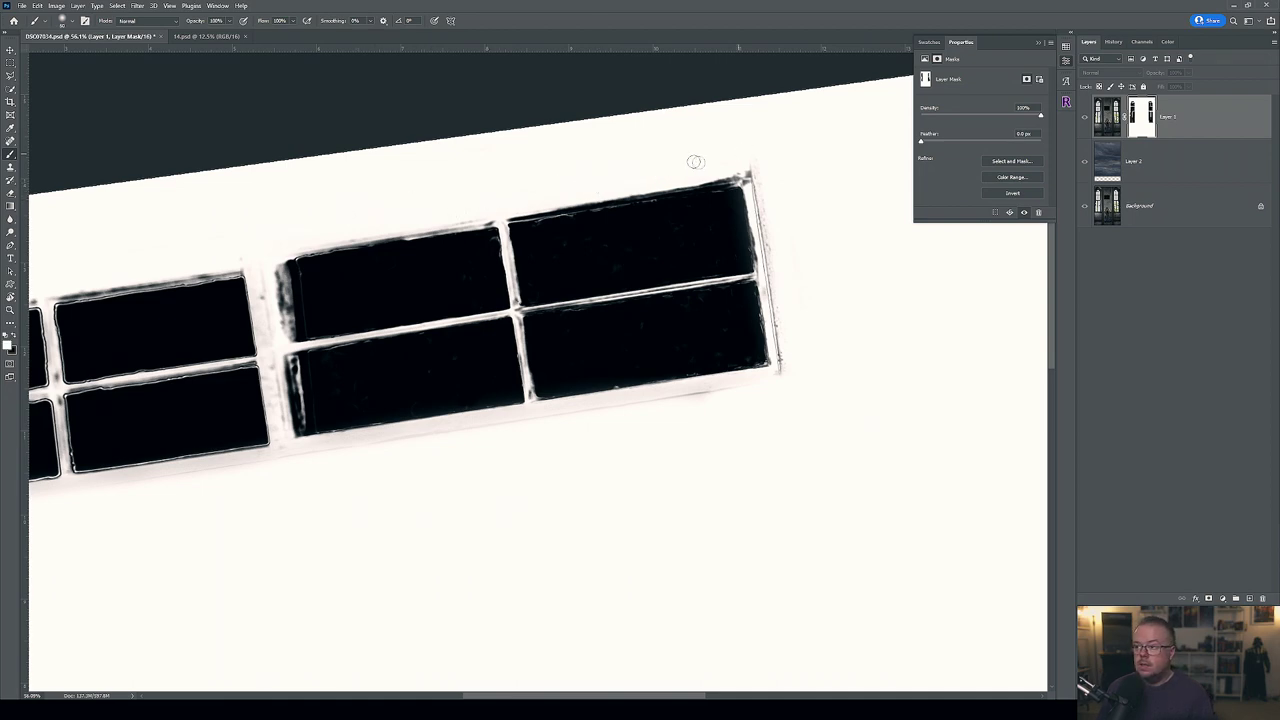
Paint white on the mask along the right window's inner side, from the lower panes up to the arch.
{"action": "mouse_move", "coordinate": [735, 399]}
{"action": "left_mouse_down"}
{"action": "mouse_move", "coordinate": [720, 390]}
{"action": "mouse_move", "coordinate": [491, 423]}
{"action": "mouse_move", "coordinate": [249, 471]}
{"action": "left_mouse_up"}
{"action": "left_click_drag", "start_coordinate": [519, 521], "coordinate": [654, 500]}
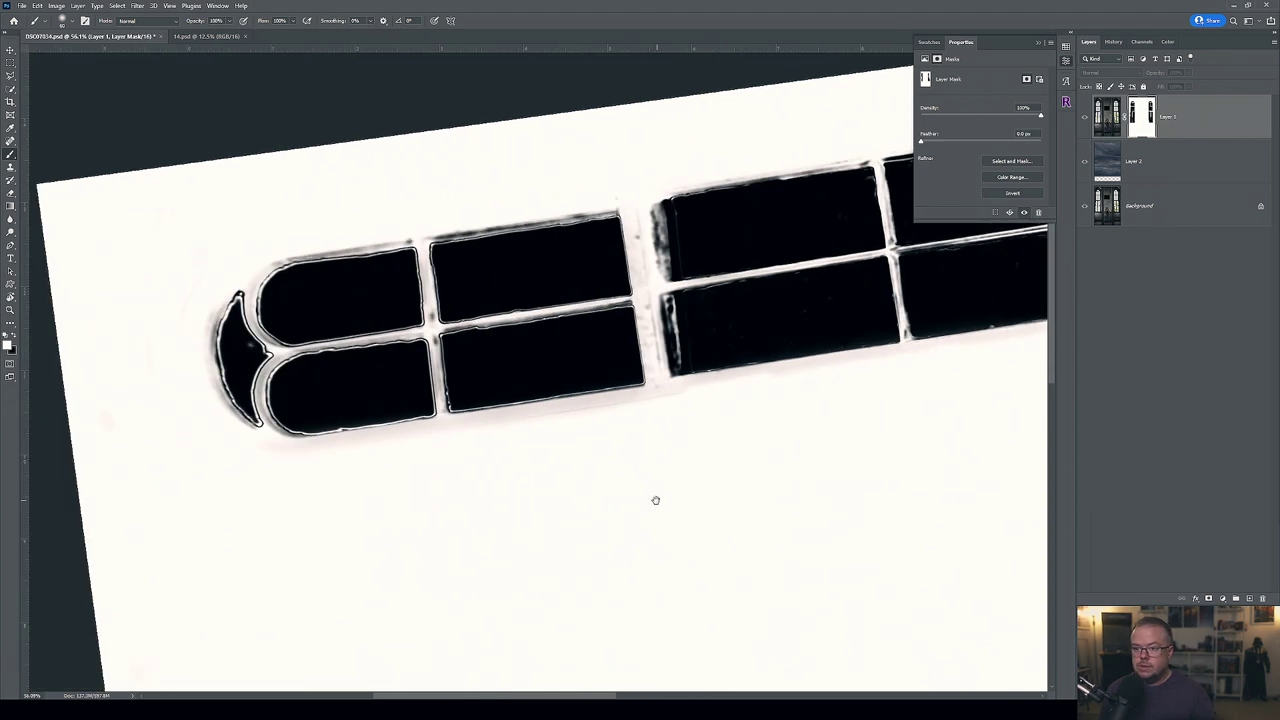
{"action": "mouse_move", "coordinate": [634, 401]}
{"action": "left_mouse_down"}
{"action": "mouse_move", "coordinate": [306, 460]}
{"action": "mouse_move", "coordinate": [368, 449]}
{"action": "left_mouse_up"}
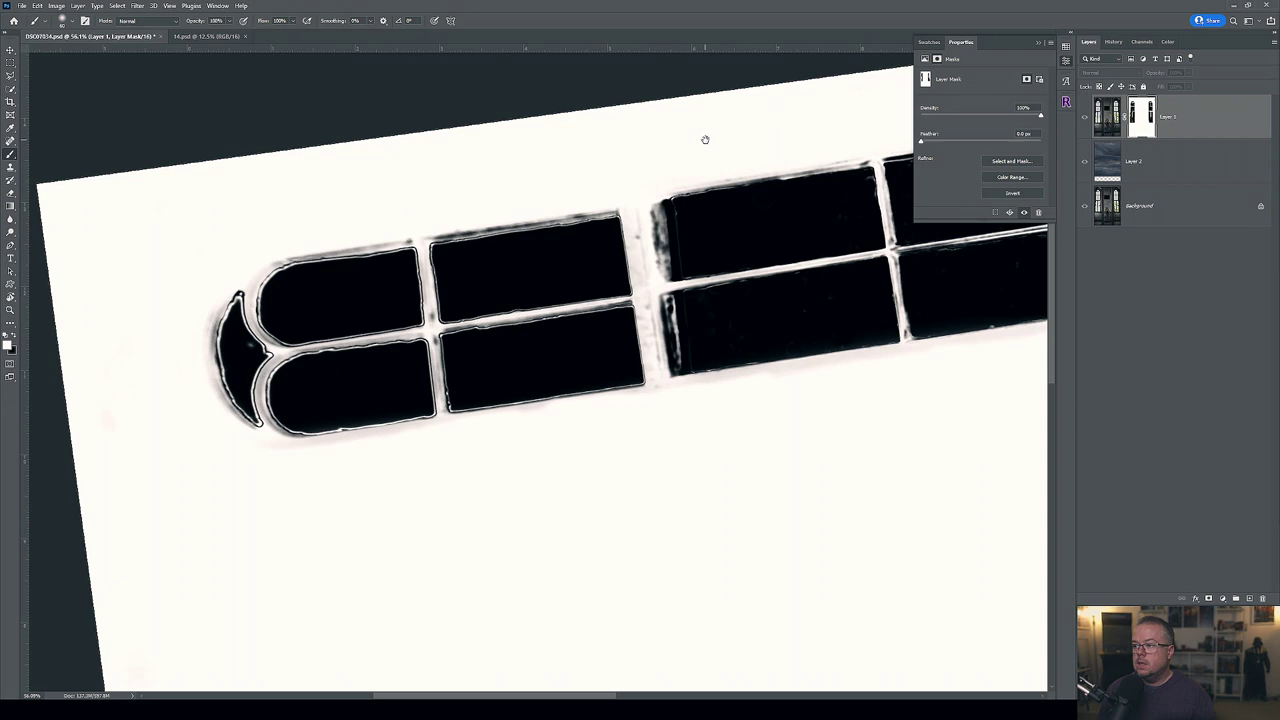
{"action": "left_click_drag", "start_coordinate": [705, 140], "coordinate": [355, 210]}
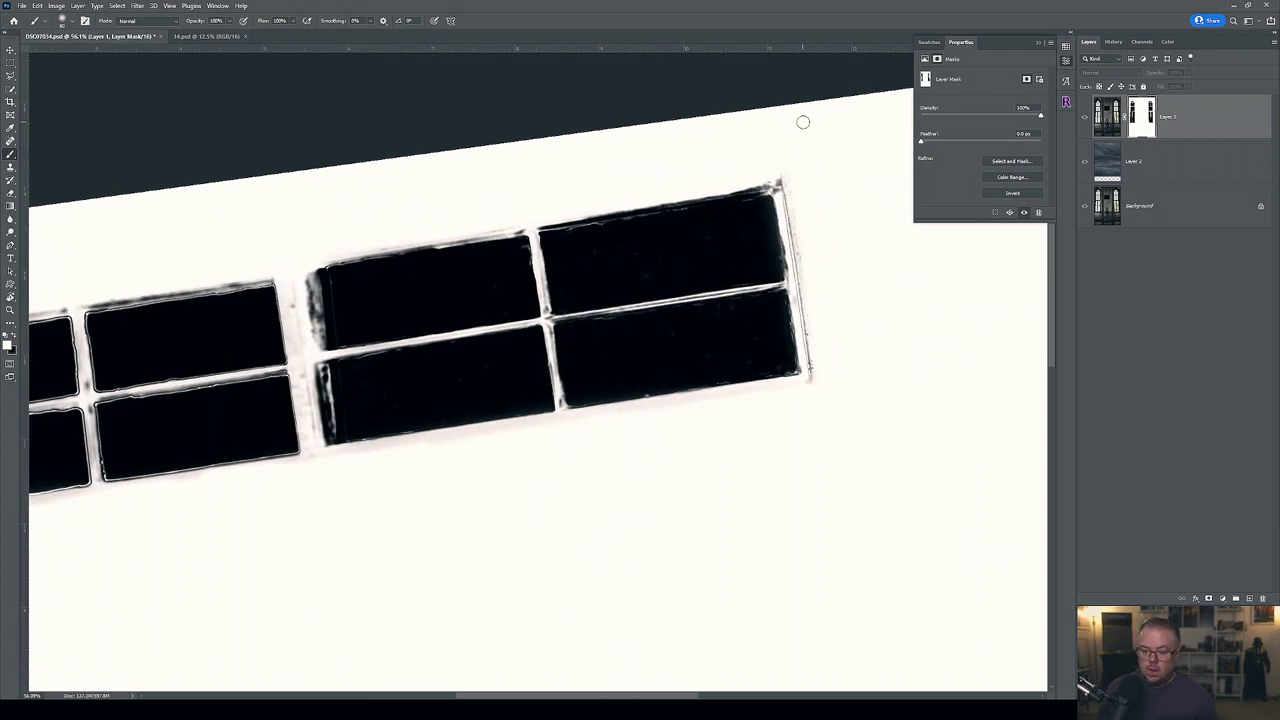
{"action": "scroll", "coordinate": [802, 121], "scroll_direction": "down", "scroll_amount": 4}
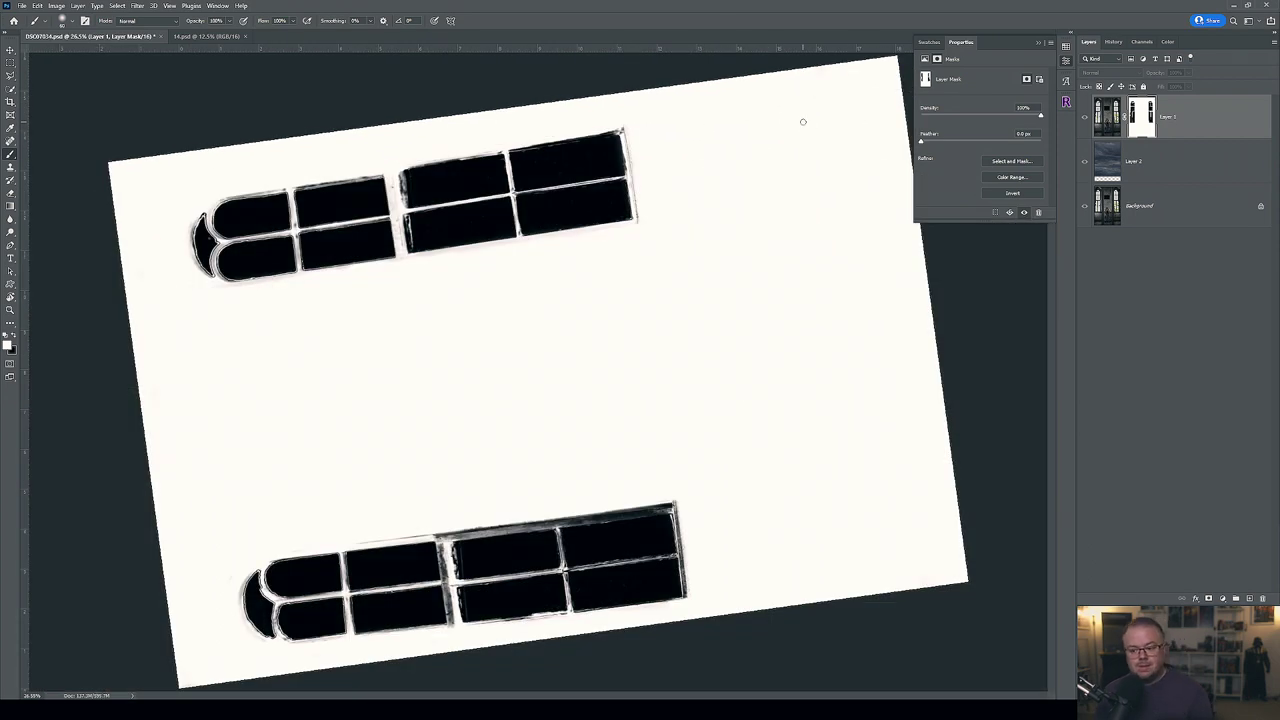
Reset the canvas rotation, return from the mask to the composite image, and fit it on screen.
{"action": "key", "text": "Escape"}
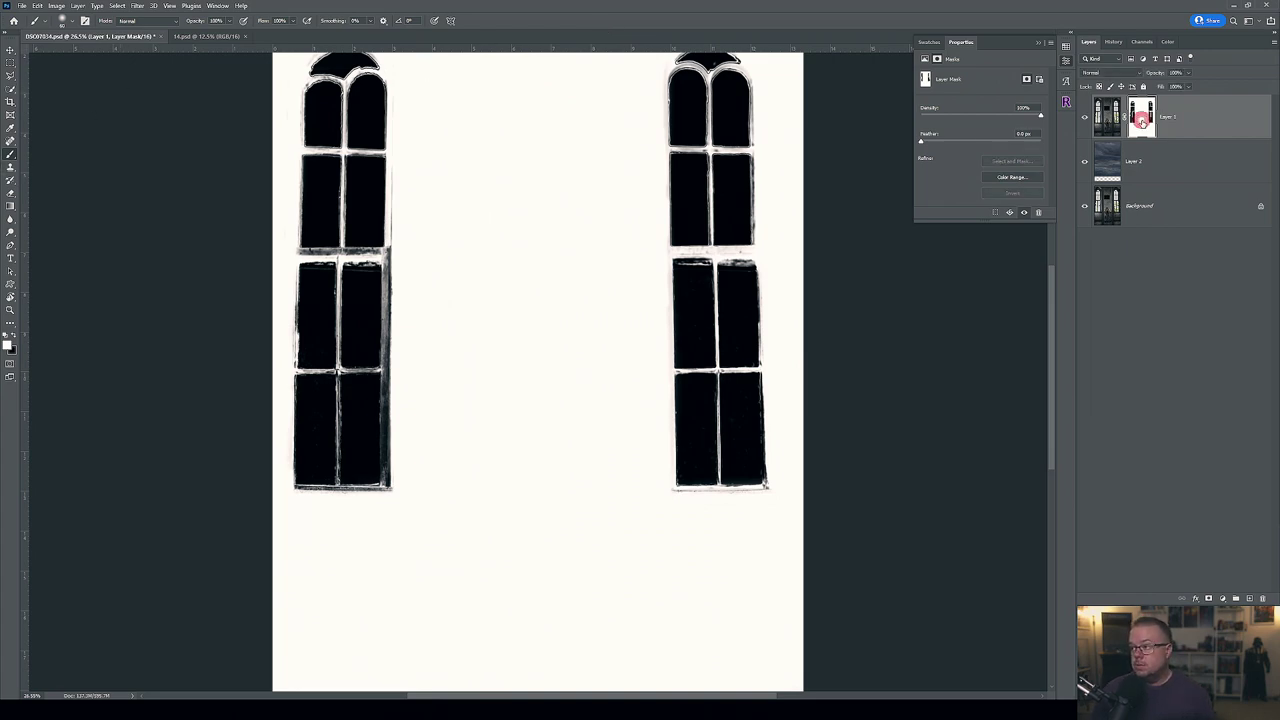
{"action": "left_click", "coordinate": [1138, 120], "text": "alt"}
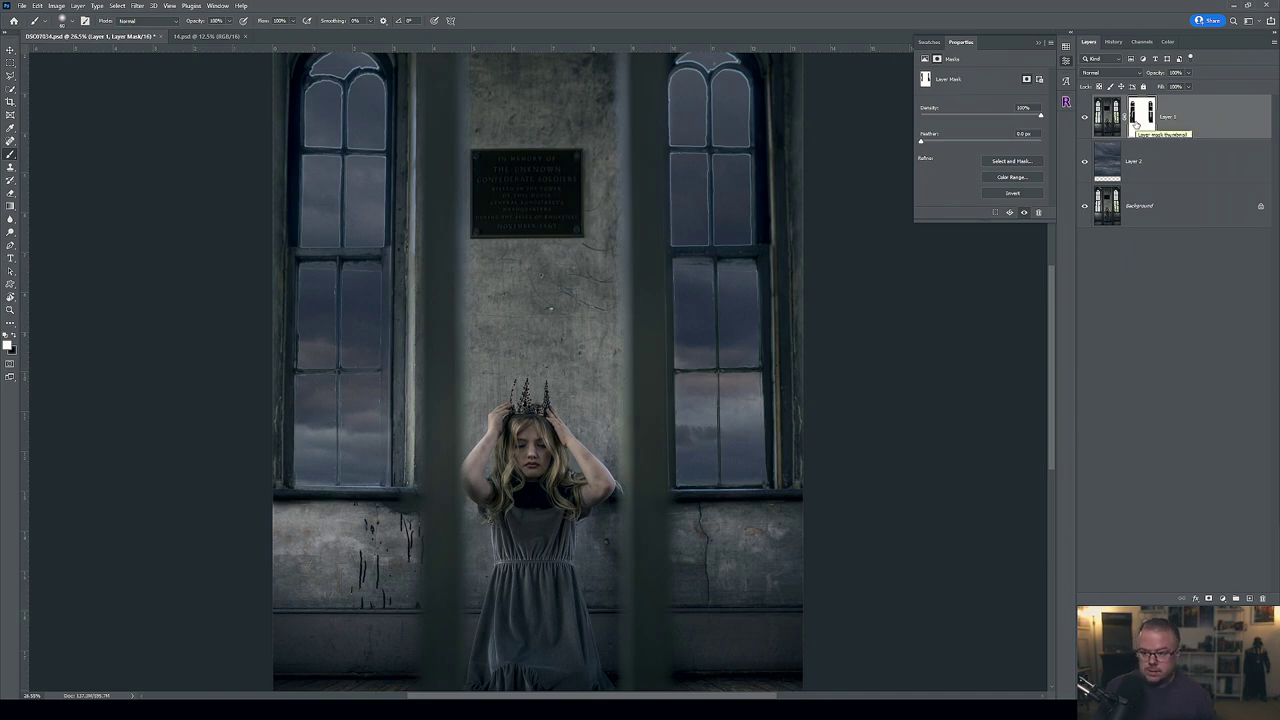
{"action": "key", "text": "ctrl+0"}
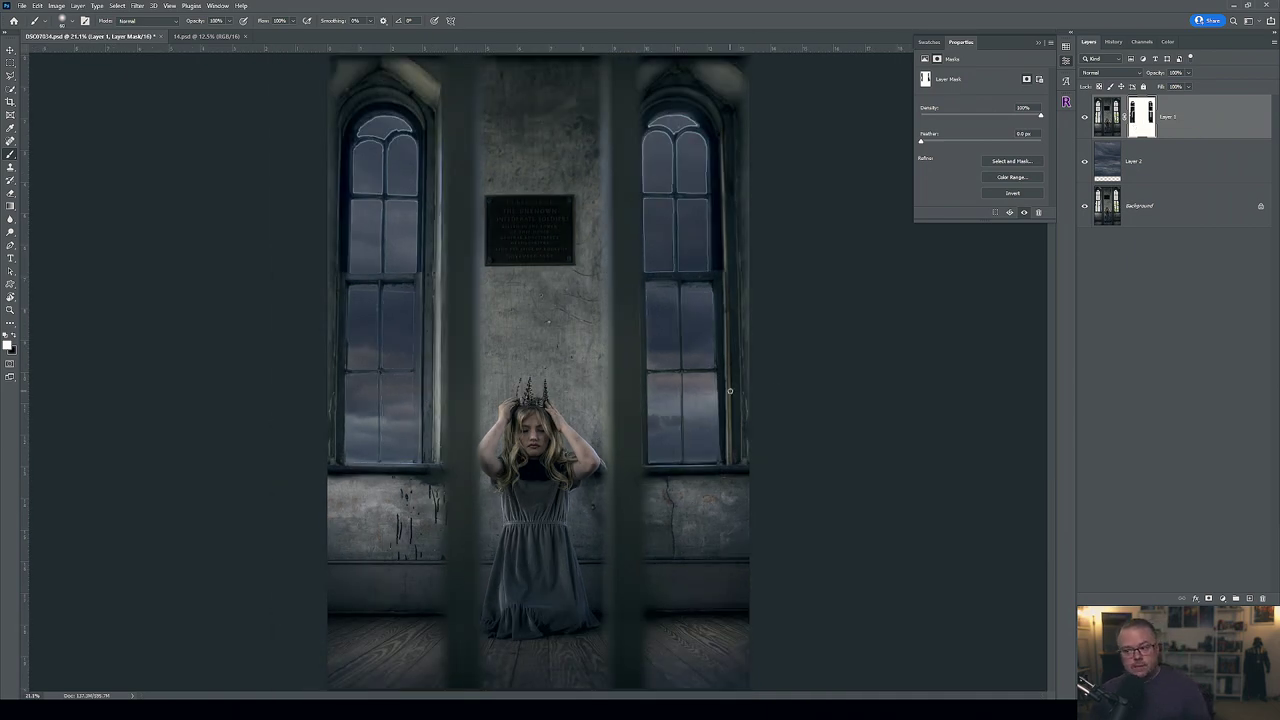
Move the sky layer upward until its lower edge sits just below the windows' sills.
{"action": "left_click", "coordinate": [1177, 160]}
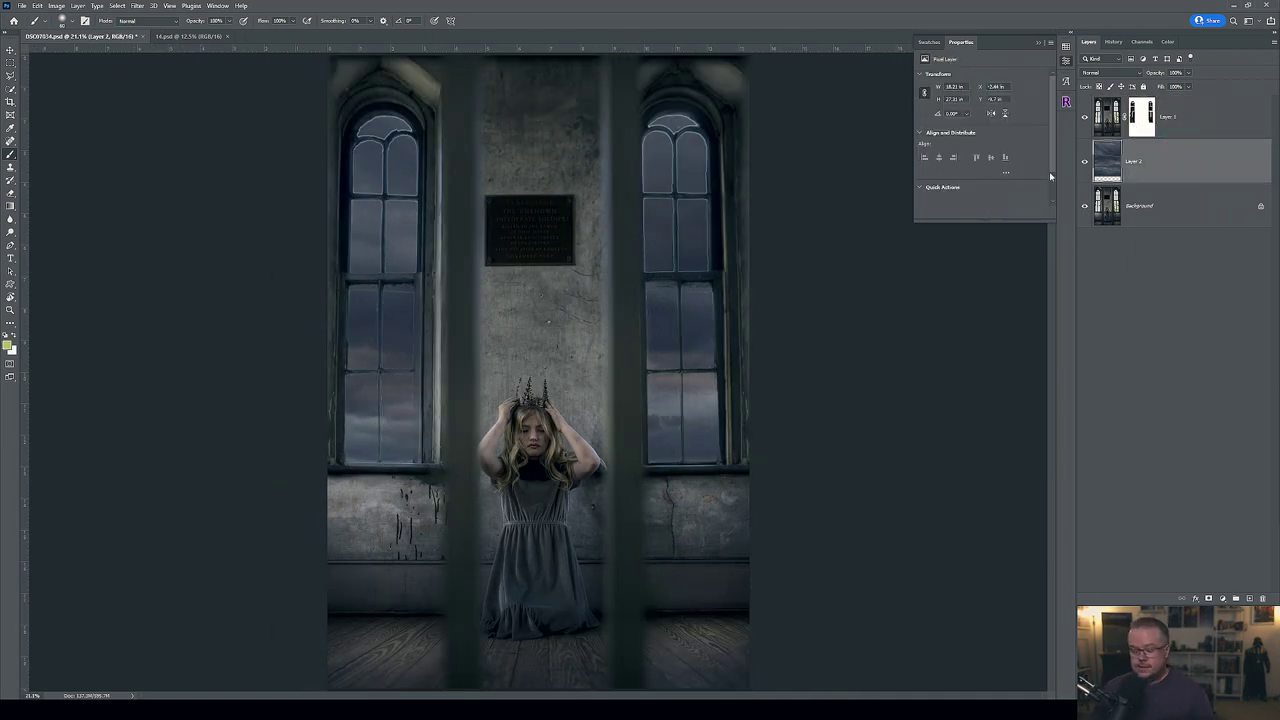
{"action": "key", "text": "v"}
{"action": "left_click_drag", "start_coordinate": [563, 352], "coordinate": [516, 362]}
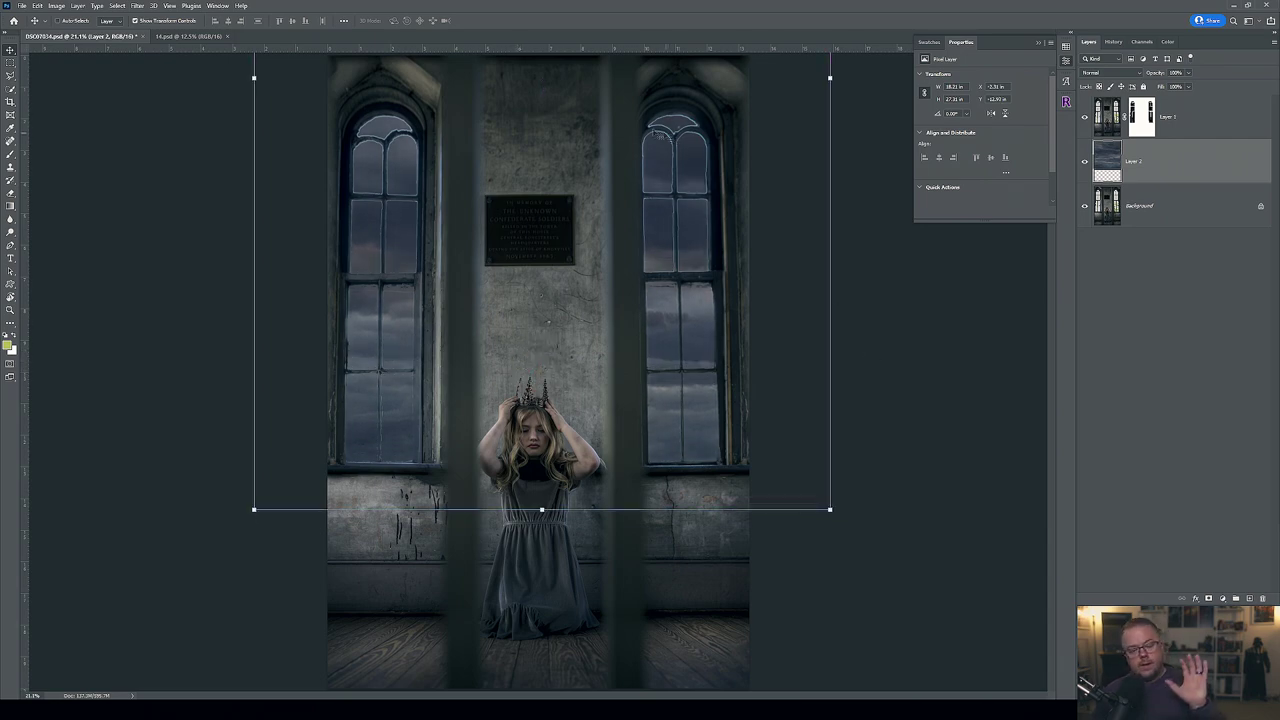
{"action": "left_click_drag", "start_coordinate": [565, 175], "coordinate": [552, 345]}
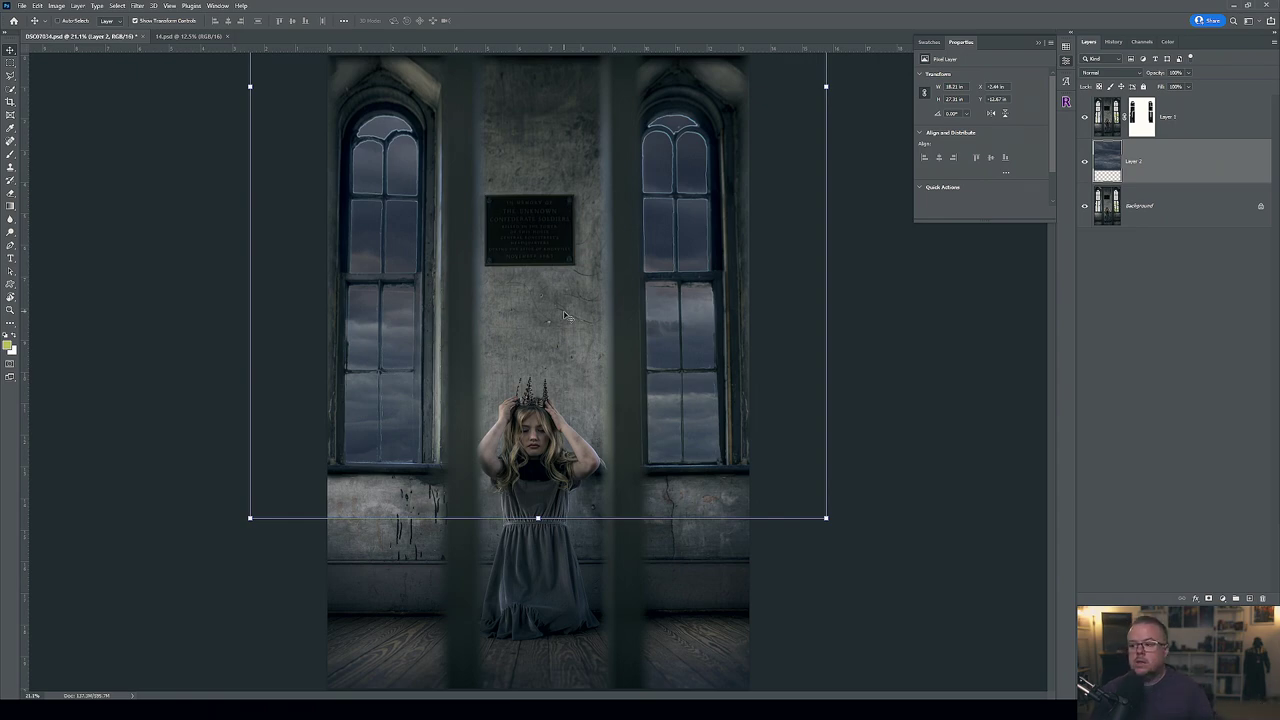
Apply a Gaussian Blur with a 6 pixel radius to the sky layer.
{"action": "left_click", "coordinate": [137, 6]}
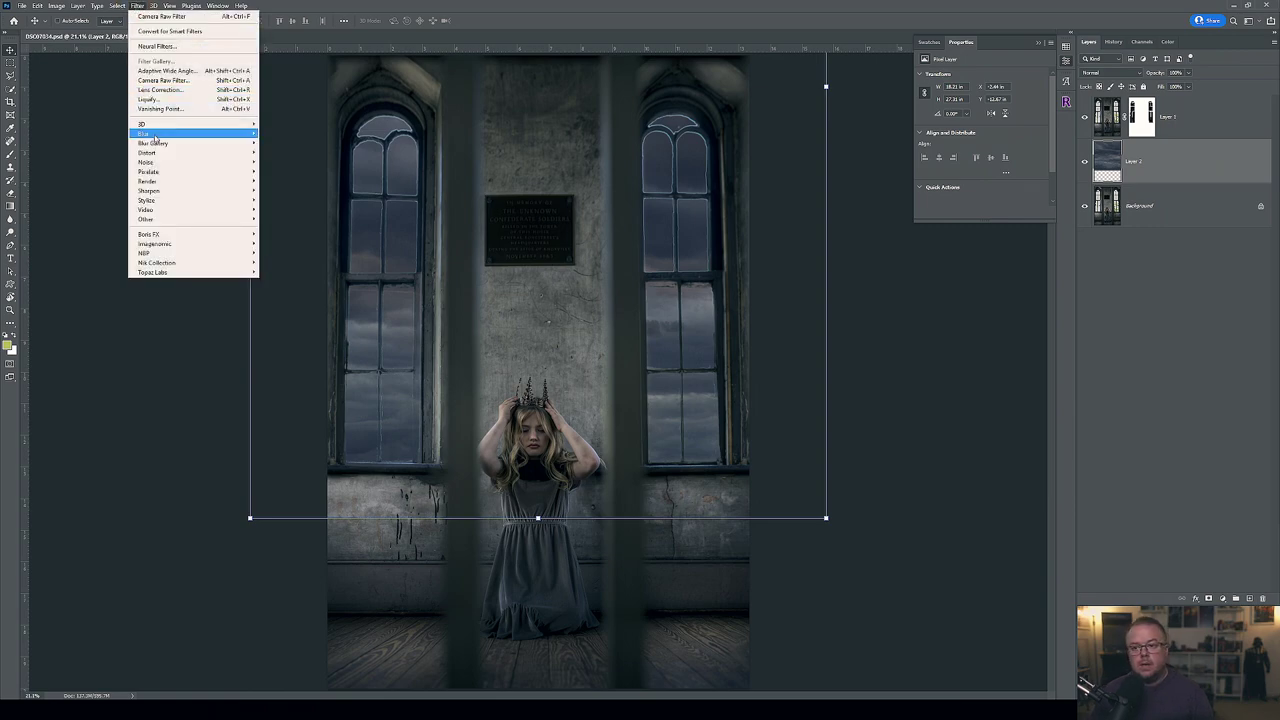
{"action": "mouse_move", "coordinate": [220, 133]}
{"action": "left_click", "coordinate": [284, 171]}
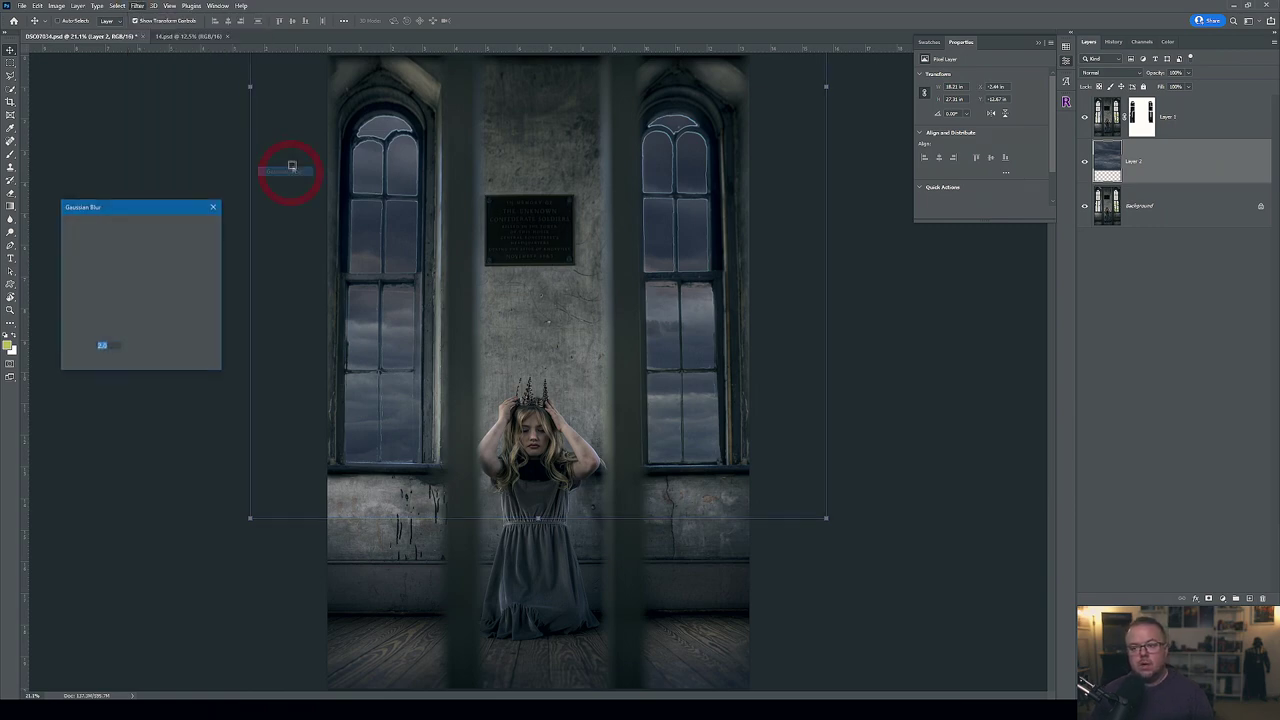
{"action": "type", "text": "50"}
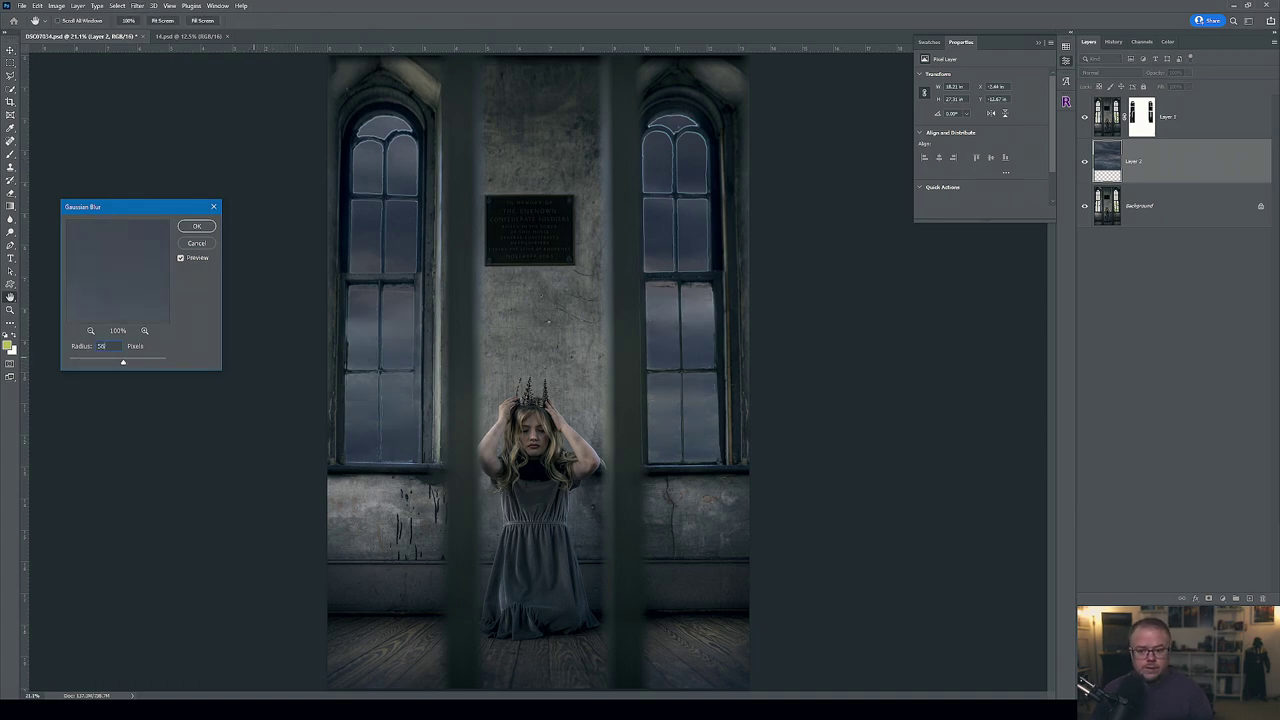
{"action": "key", "text": "ctrl+a"}
{"action": "type", "text": "6"}
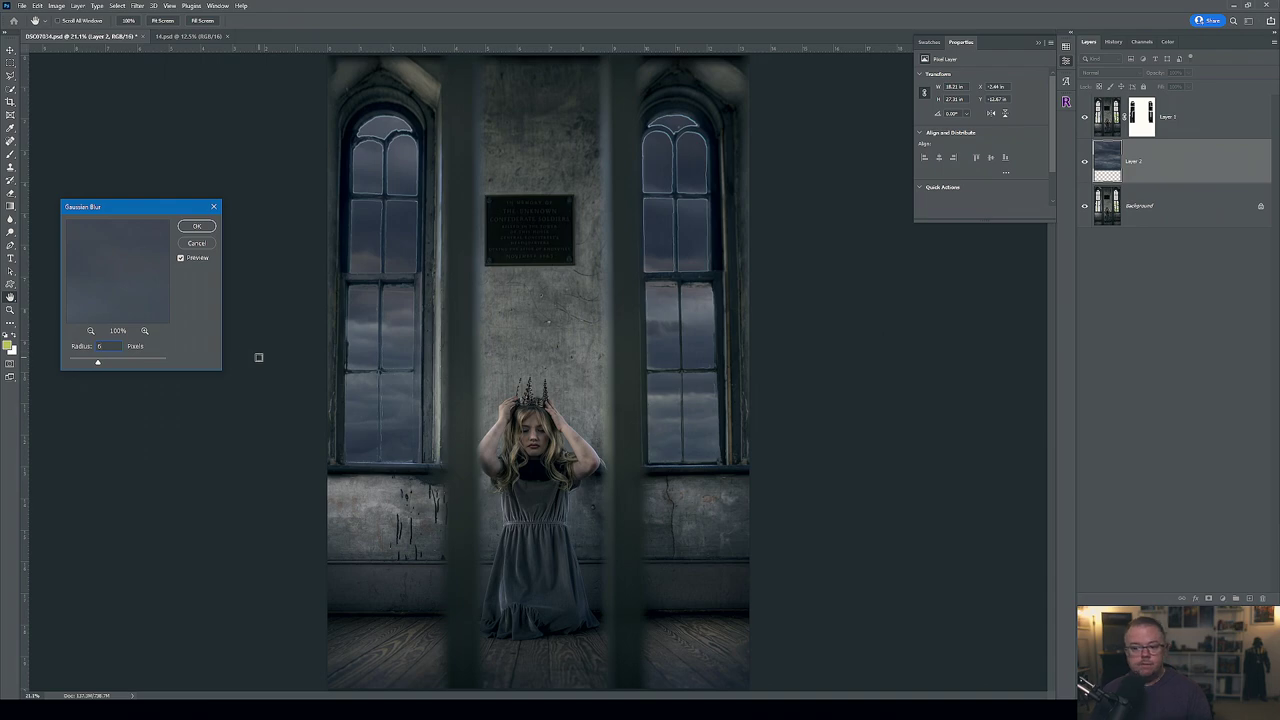
{"action": "left_click", "coordinate": [199, 227]}
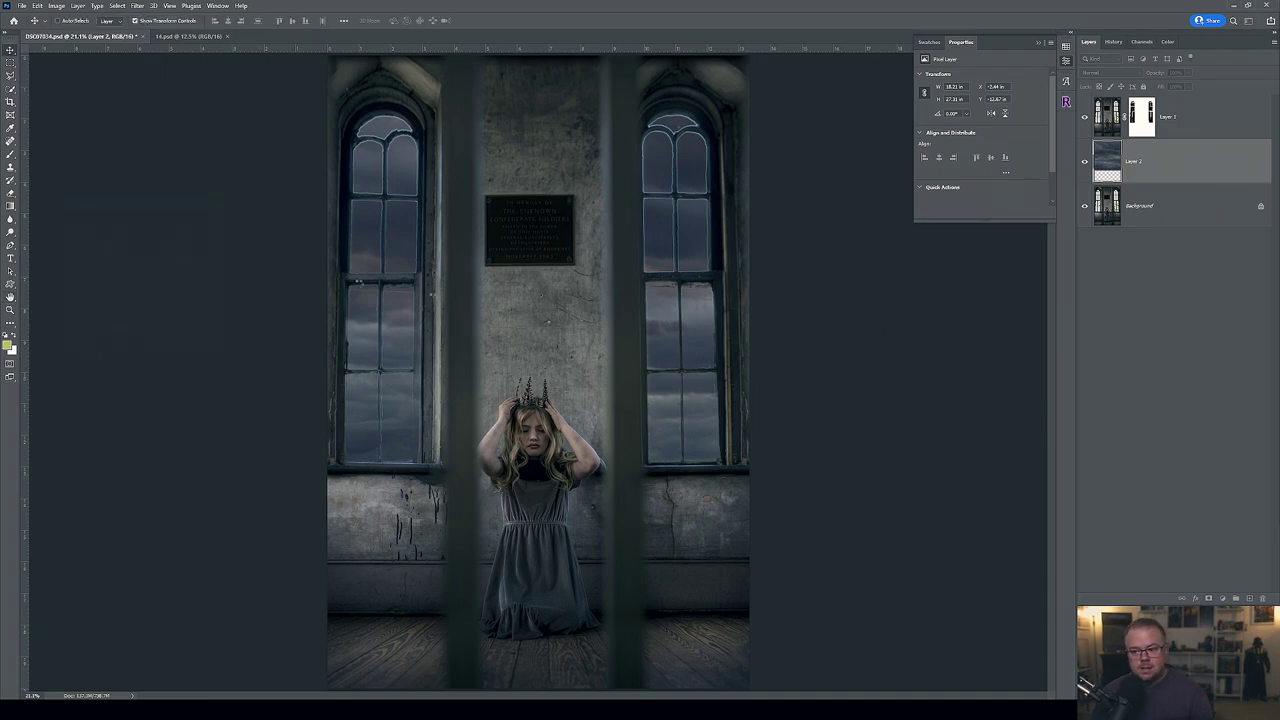
{"action": "key", "text": "v"}
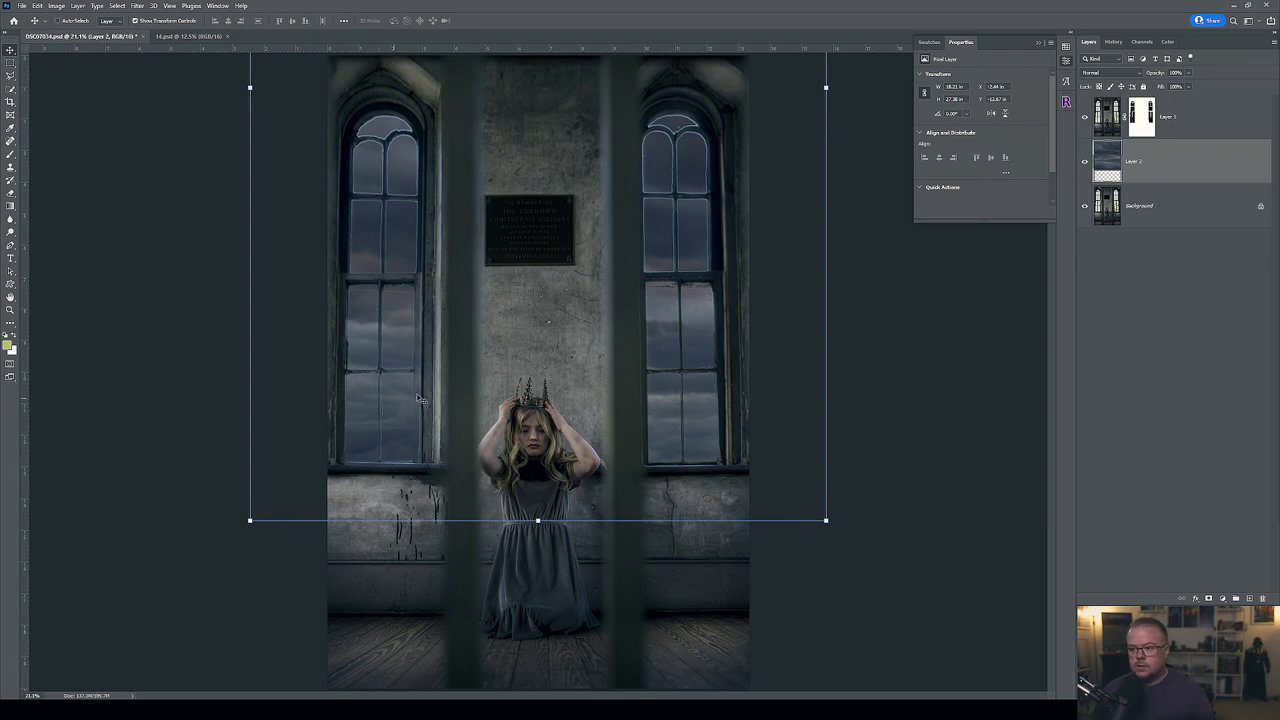
Paint white on the top layer's mask along the inner frame and crossbar of the left window's lower panes.
{"action": "scroll", "coordinate": [420, 404], "scroll_direction": "up", "scroll_amount": 1}
{"action": "scroll", "coordinate": [420, 404], "scroll_direction": "up", "scroll_amount": 1}
{"action": "scroll", "coordinate": [420, 404], "scroll_direction": "up", "scroll_amount": 1}
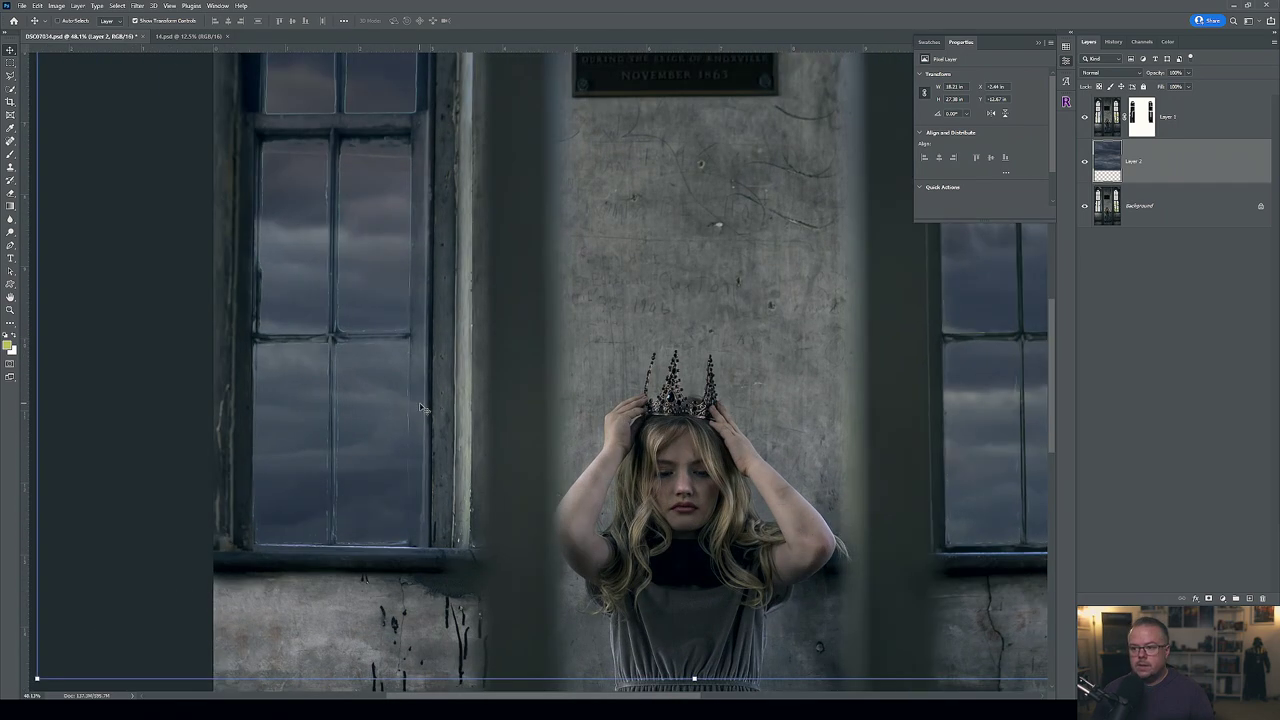
{"action": "scroll", "coordinate": [434, 510], "scroll_direction": "up", "scroll_amount": 1}
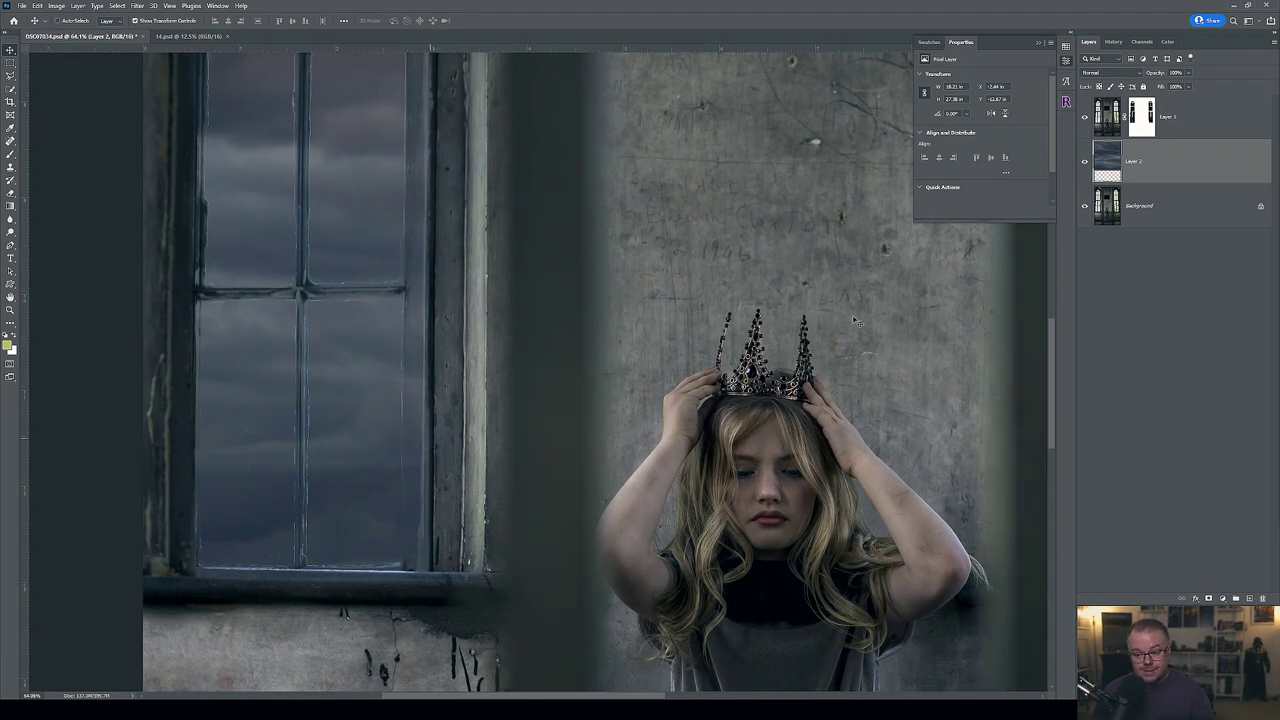
{"action": "left_click", "coordinate": [1141, 122]}
{"action": "key", "text": "b"}
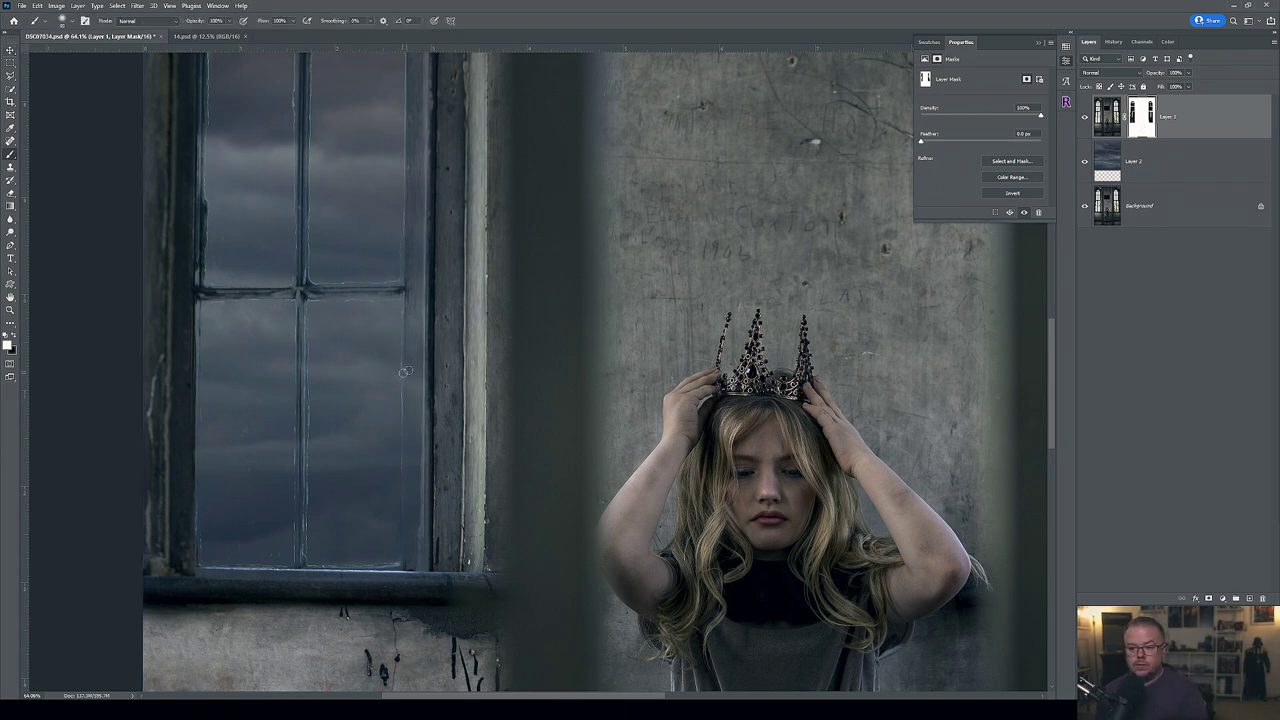
{"action": "mouse_move", "coordinate": [422, 468]}
{"action": "left_mouse_down"}
{"action": "mouse_move", "coordinate": [408, 567]}
{"action": "mouse_move", "coordinate": [423, 539]}
{"action": "mouse_move", "coordinate": [419, 448]}
{"action": "mouse_move", "coordinate": [409, 485]}
{"action": "mouse_move", "coordinate": [437, 282]}
{"action": "left_mouse_up"}
{"action": "mouse_move", "coordinate": [246, 289]}
{"action": "left_mouse_down"}
{"action": "mouse_move", "coordinate": [225, 291]}
{"action": "mouse_move", "coordinate": [340, 292]}
{"action": "mouse_move", "coordinate": [317, 292]}
{"action": "left_mouse_up"}
{"action": "key", "text": "x"}
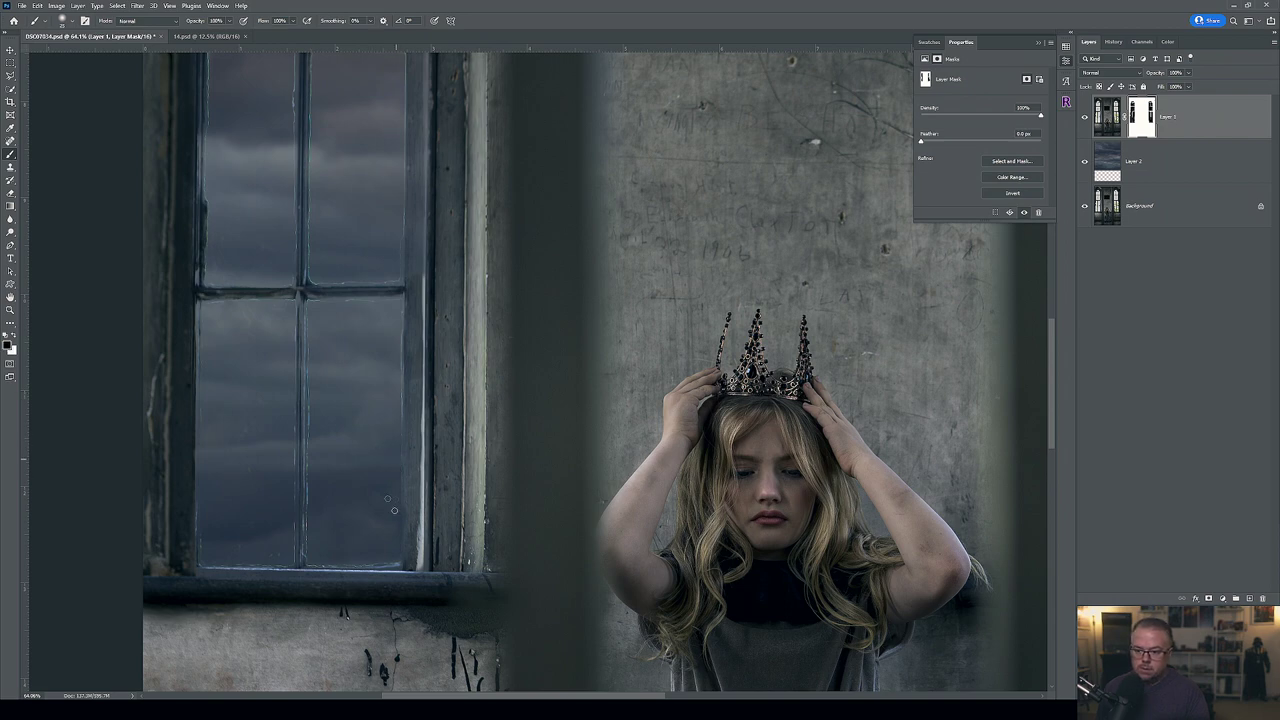
{"action": "key", "text": "x"}
{"action": "key", "text": "x"}
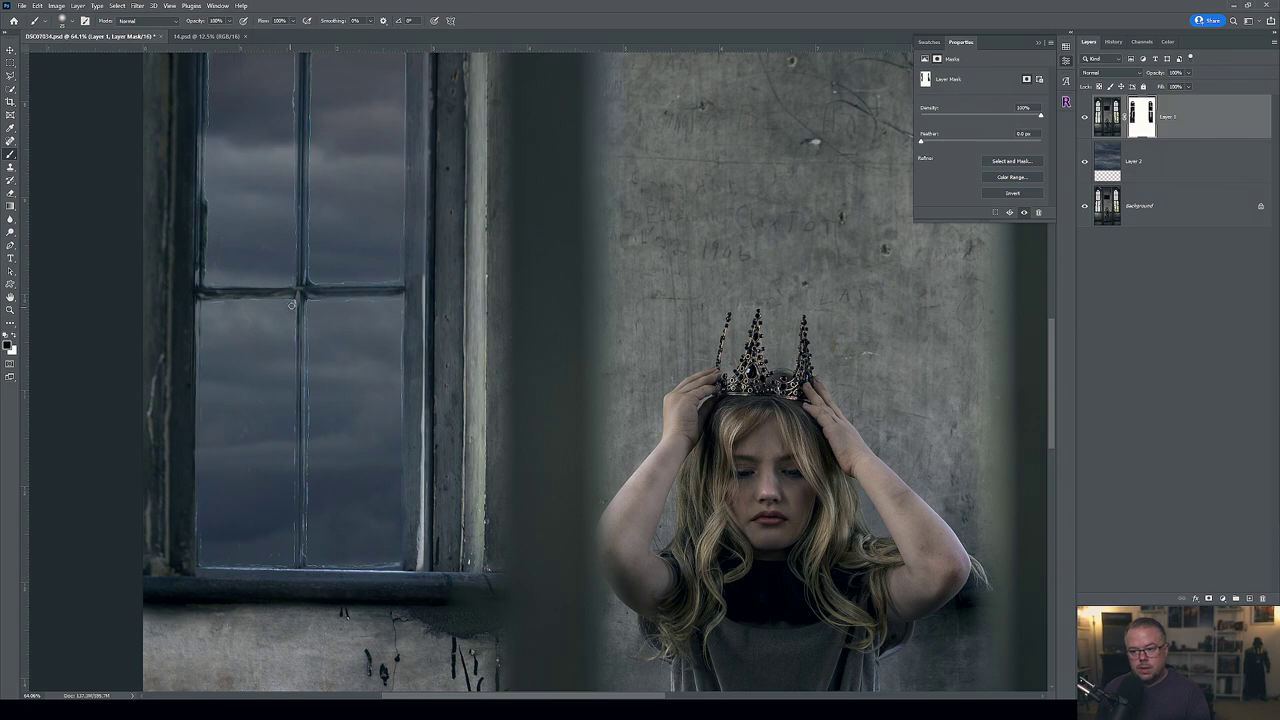
Rotate the canvas and paint white on the mask along the rest of the left window's inner frame beside the lower sash.
{"action": "key", "text": "r"}
{"action": "mouse_move", "coordinate": [189, 486]}
{"action": "left_mouse_down"}
{"action": "mouse_move", "coordinate": [507, 612]}
{"action": "mouse_move", "coordinate": [611, 586]}
{"action": "left_mouse_up"}
{"action": "key", "text": "Escape"}
{"action": "key", "text": "b"}
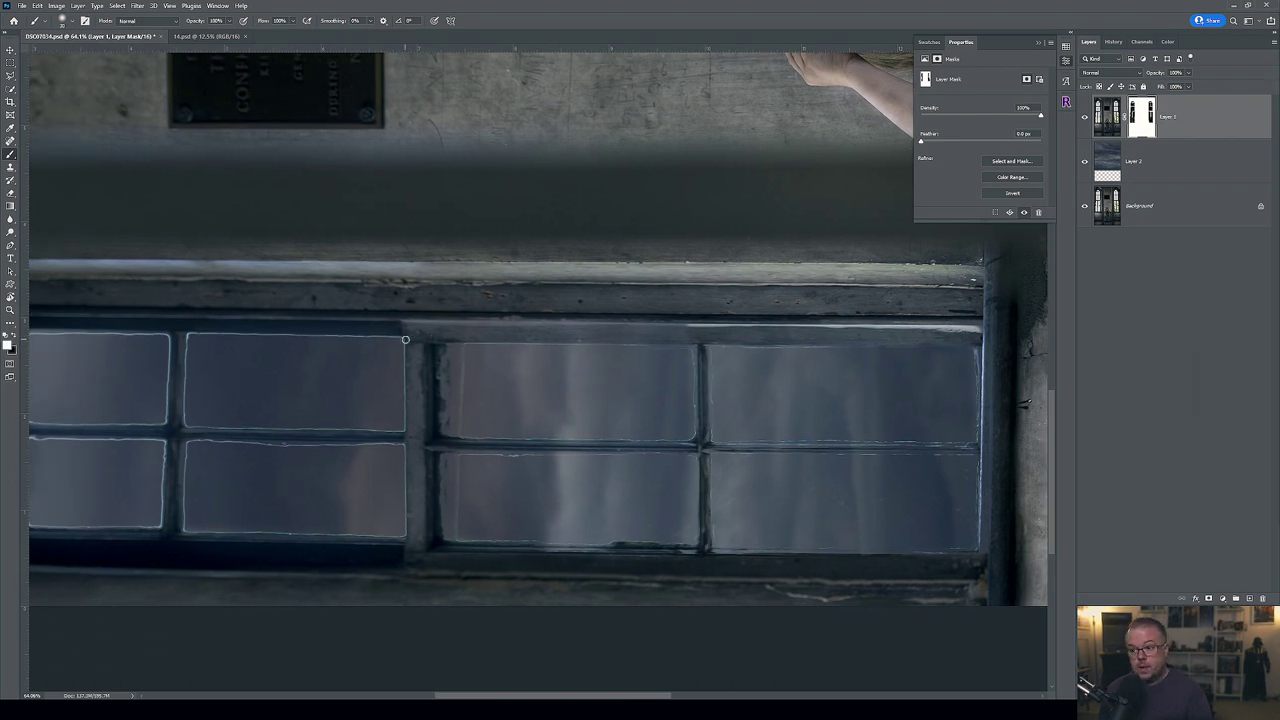
{"action": "left_click_drag", "start_coordinate": [419, 330], "coordinate": [690, 331]}
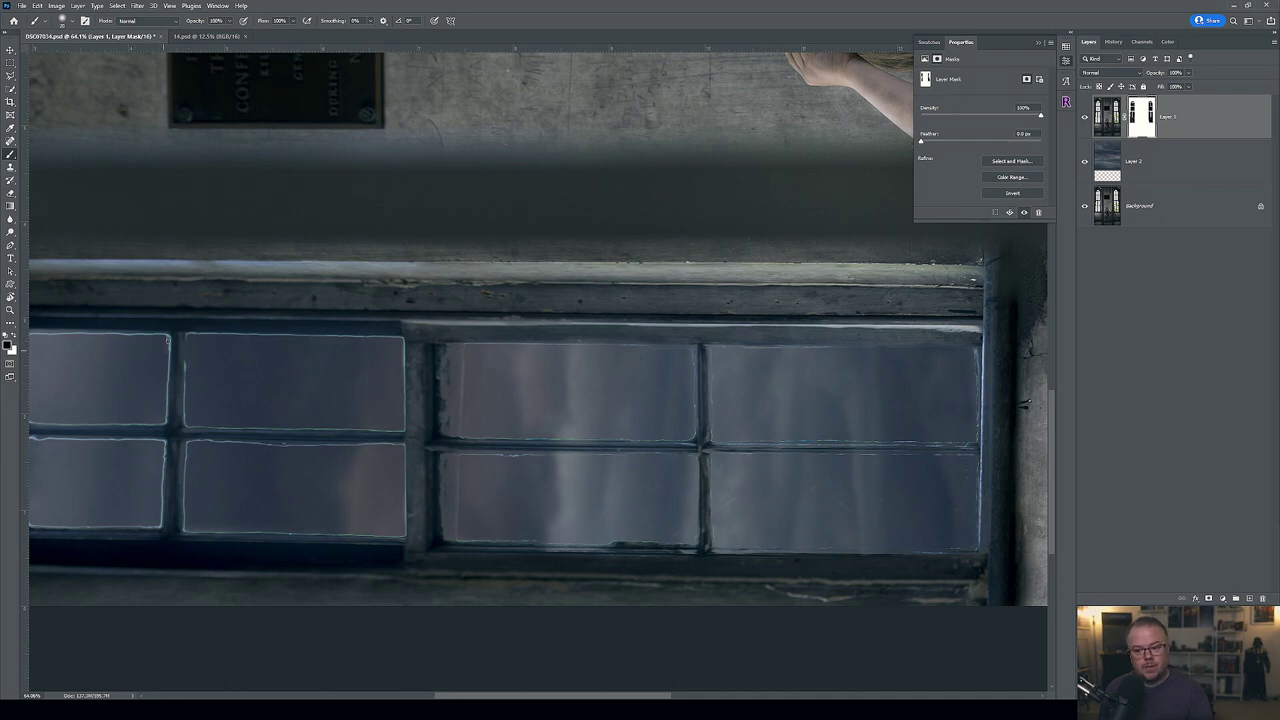
{"action": "key", "text": "x"}
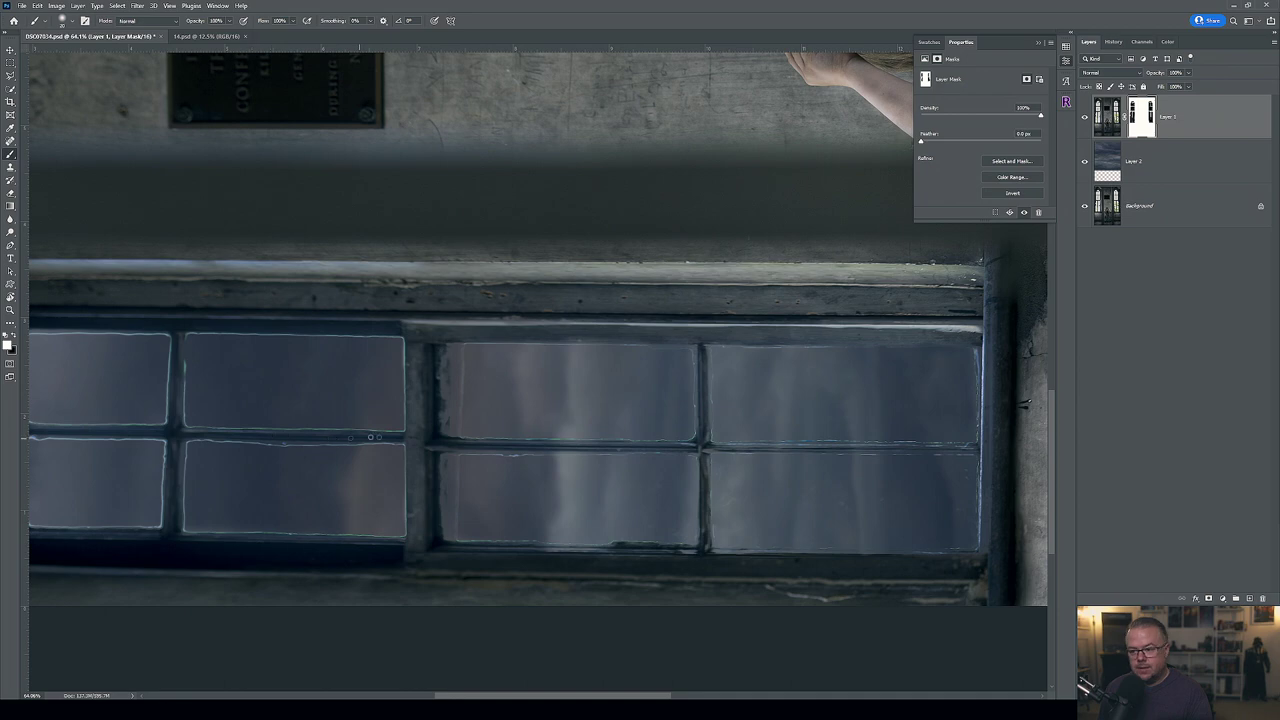
{"action": "left_click_drag", "start_coordinate": [437, 600], "coordinate": [646, 509]}
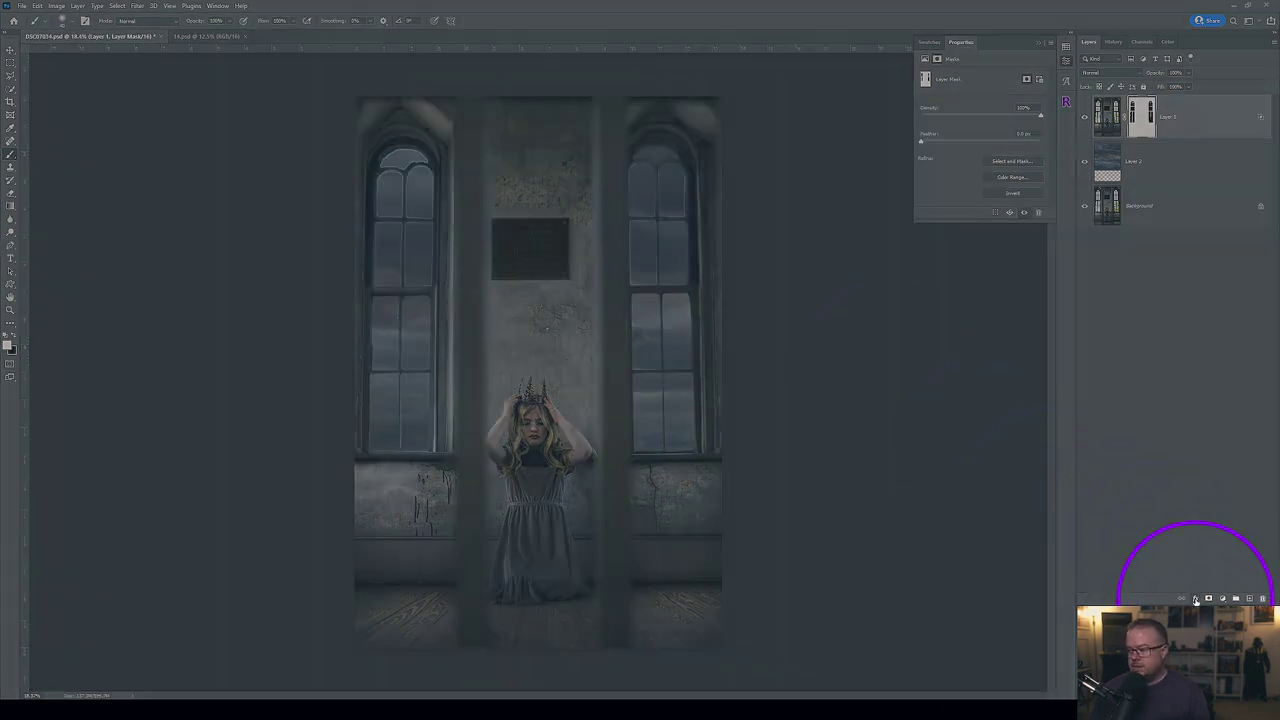
{"action": "left_click", "coordinate": [1195, 598]}
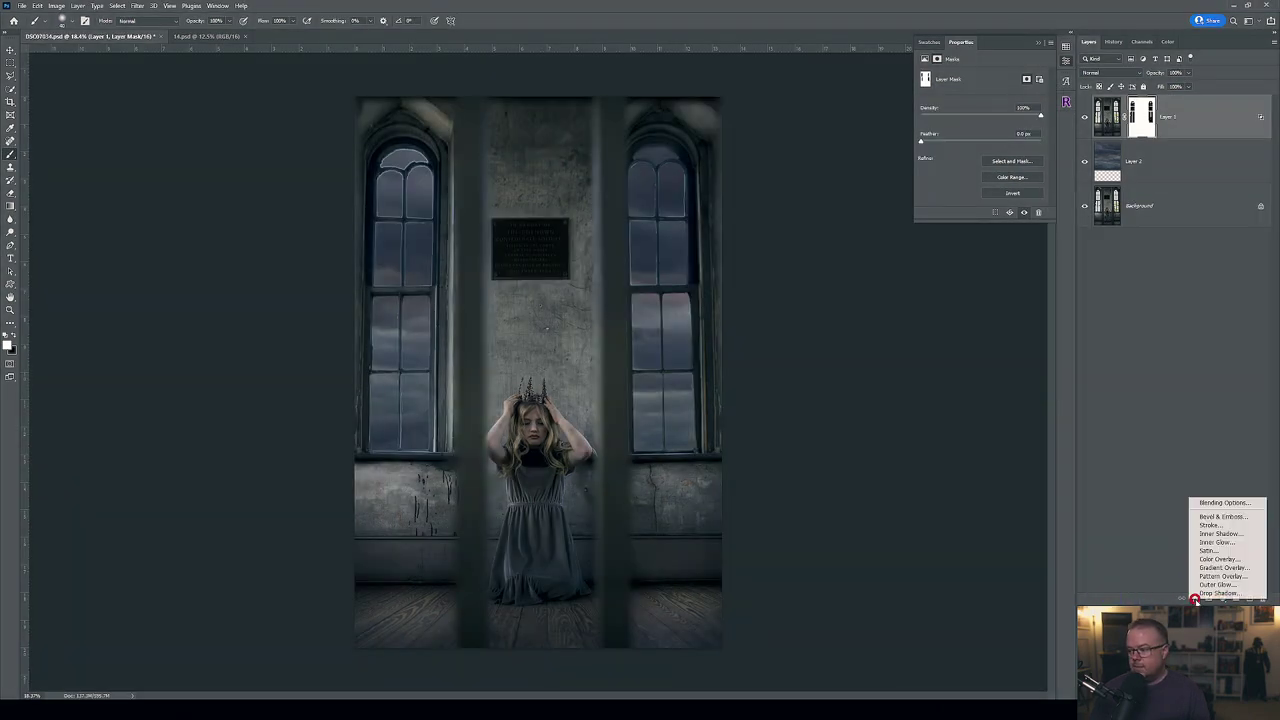
{"action": "left_click", "coordinate": [1216, 542]}
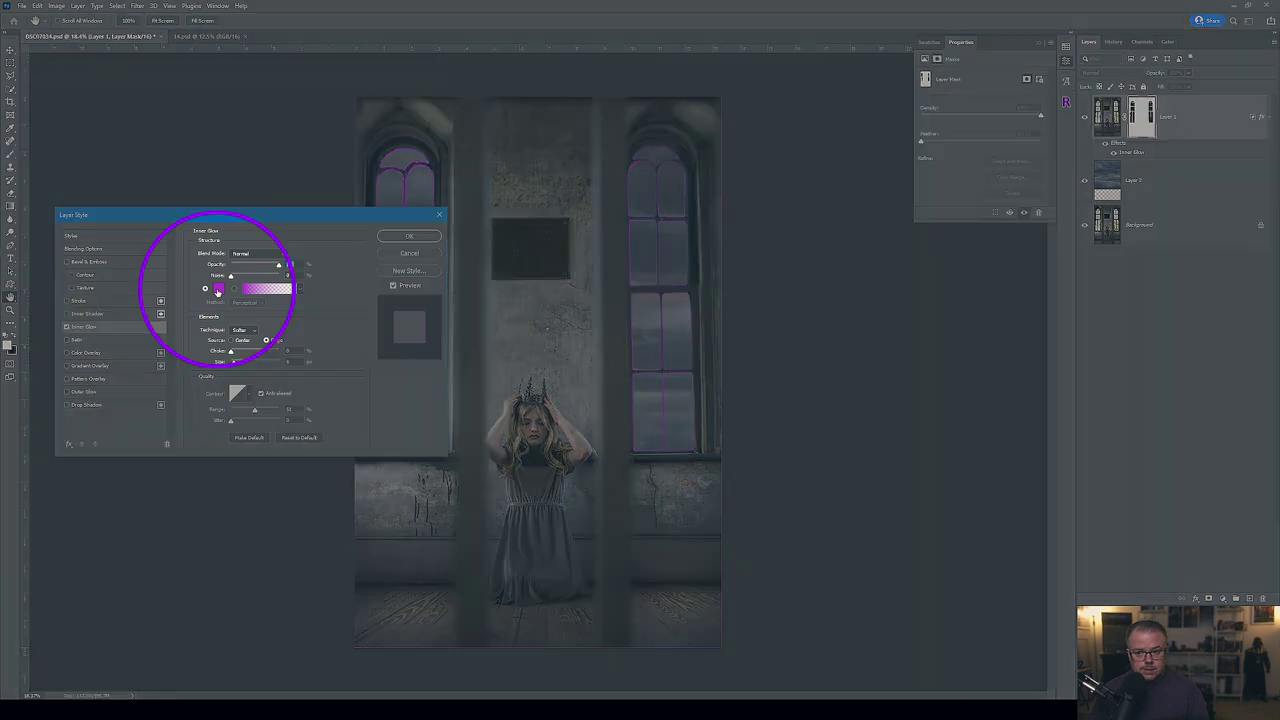
{"action": "left_click", "coordinate": [218, 290]}
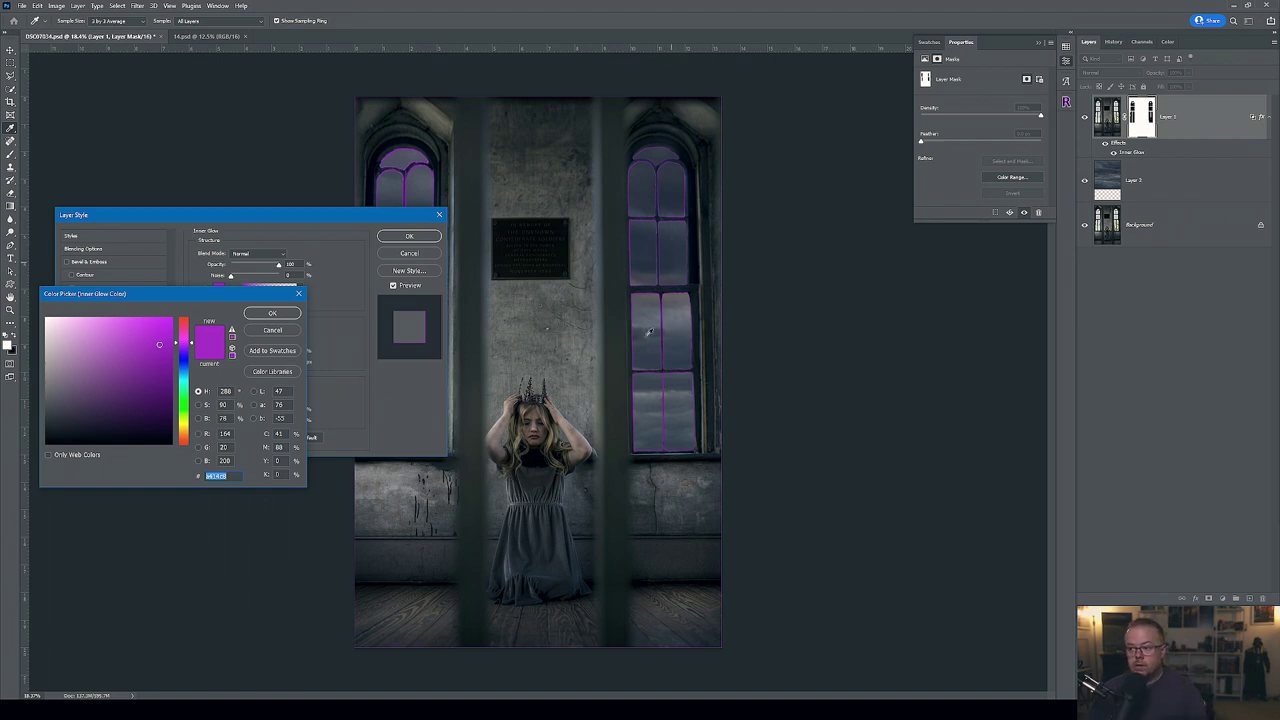
{"action": "left_click_drag", "start_coordinate": [650, 312], "coordinate": [650, 325]}
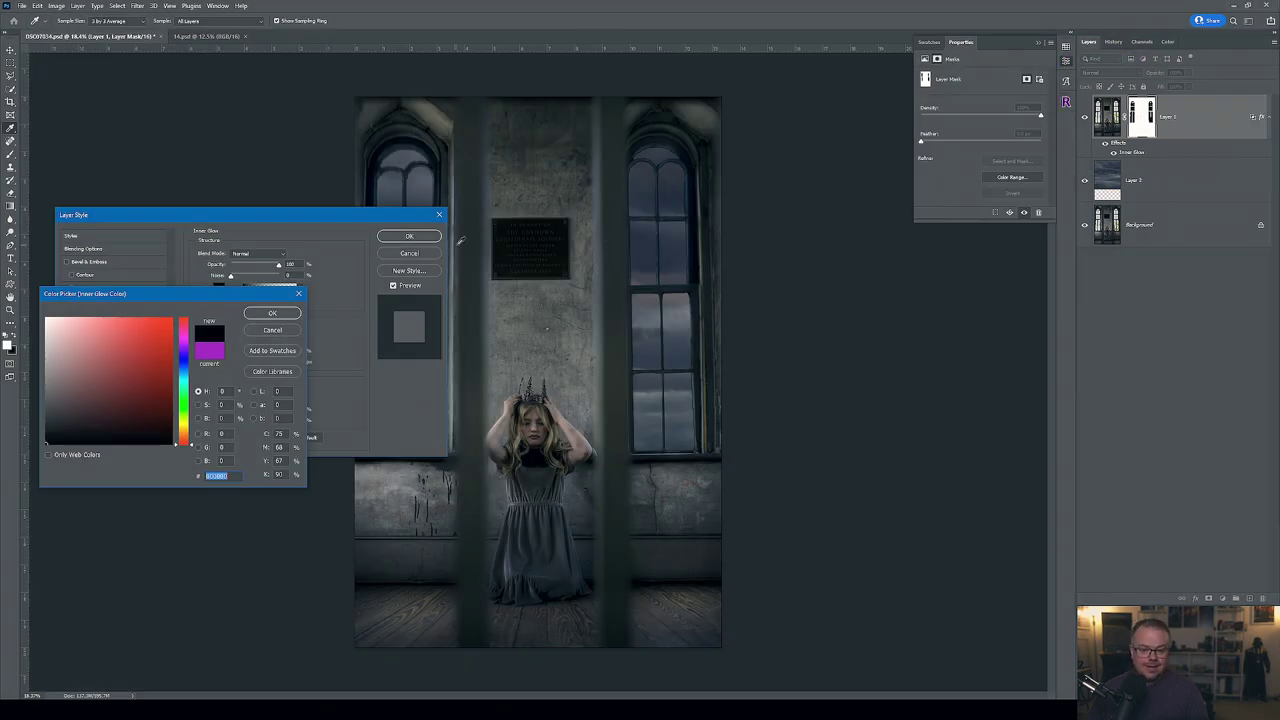
{"action": "left_click", "coordinate": [272, 330]}
{"action": "left_click", "coordinate": [410, 253]}
Select the image of Layer 1 instead of its mask and add an Inner Glow effect.
{"action": "left_click", "coordinate": [1112, 138]}
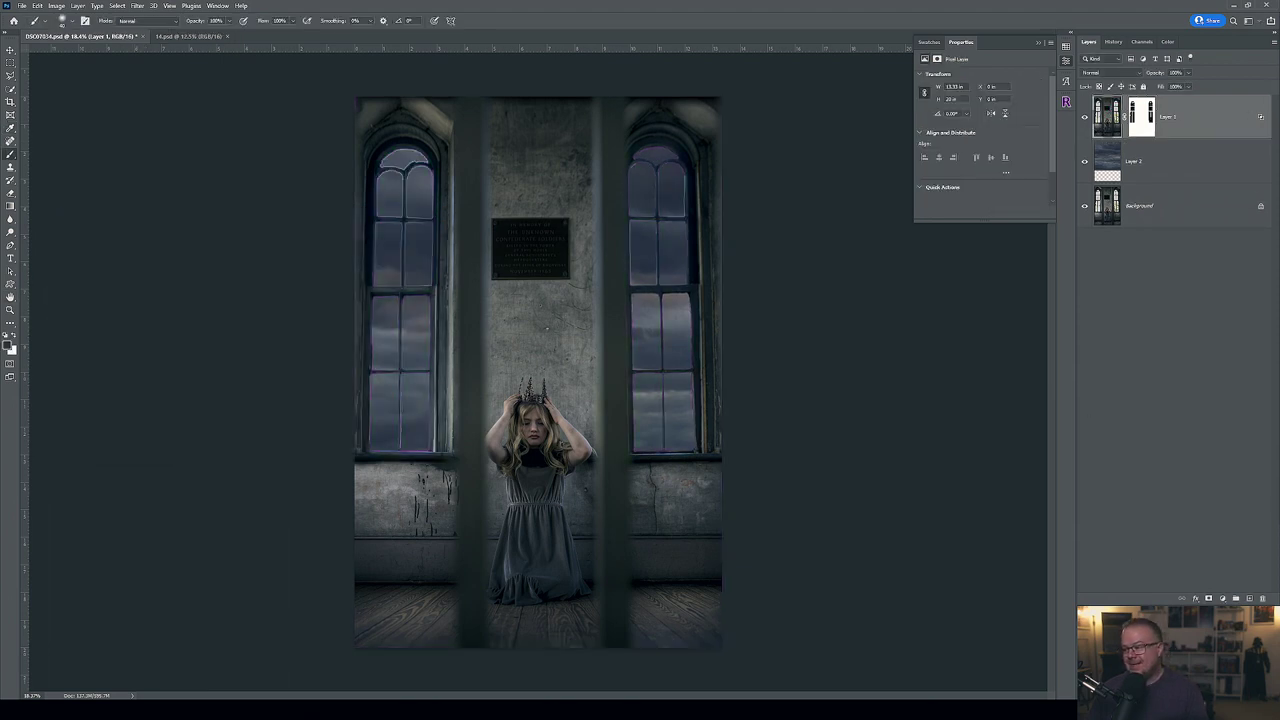
{"action": "left_click", "coordinate": [1195, 598]}
{"action": "left_click", "coordinate": [1210, 546]}
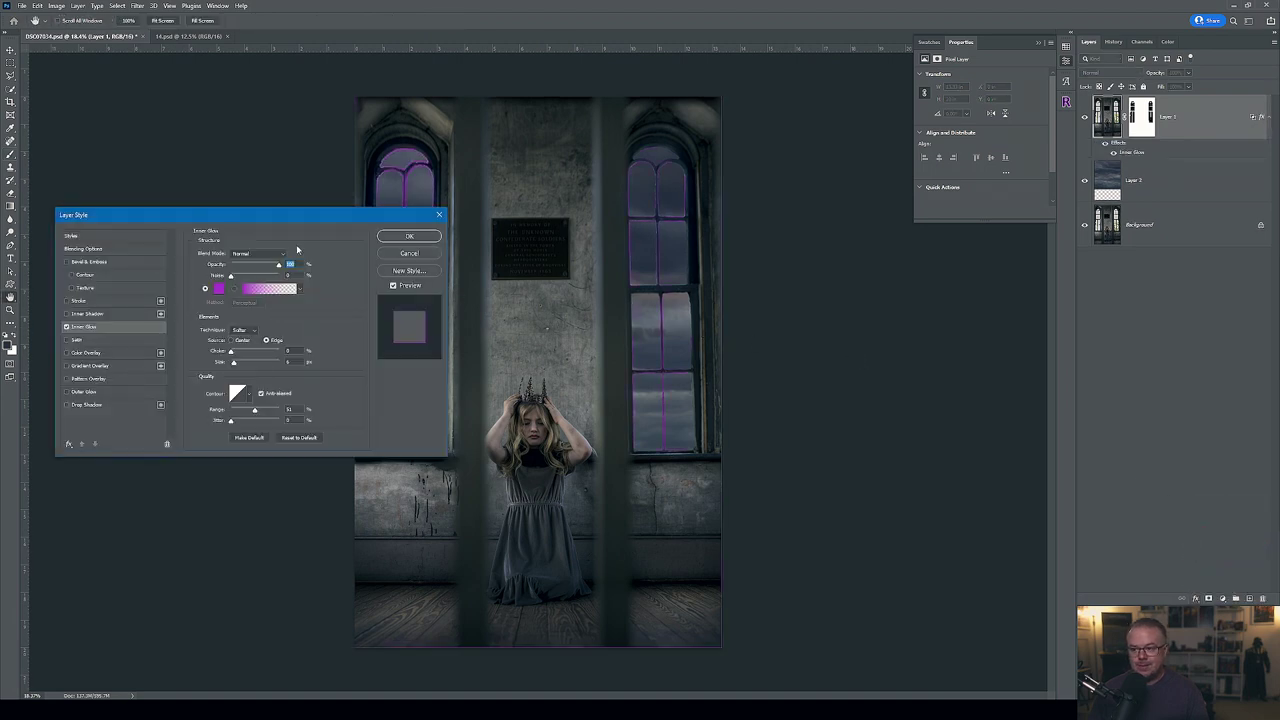
Set the Inner Glow colour to a dark blue-grey (RGB 57, 62, 73) sampled from the right window's panes.
{"action": "left_click", "coordinate": [219, 289]}
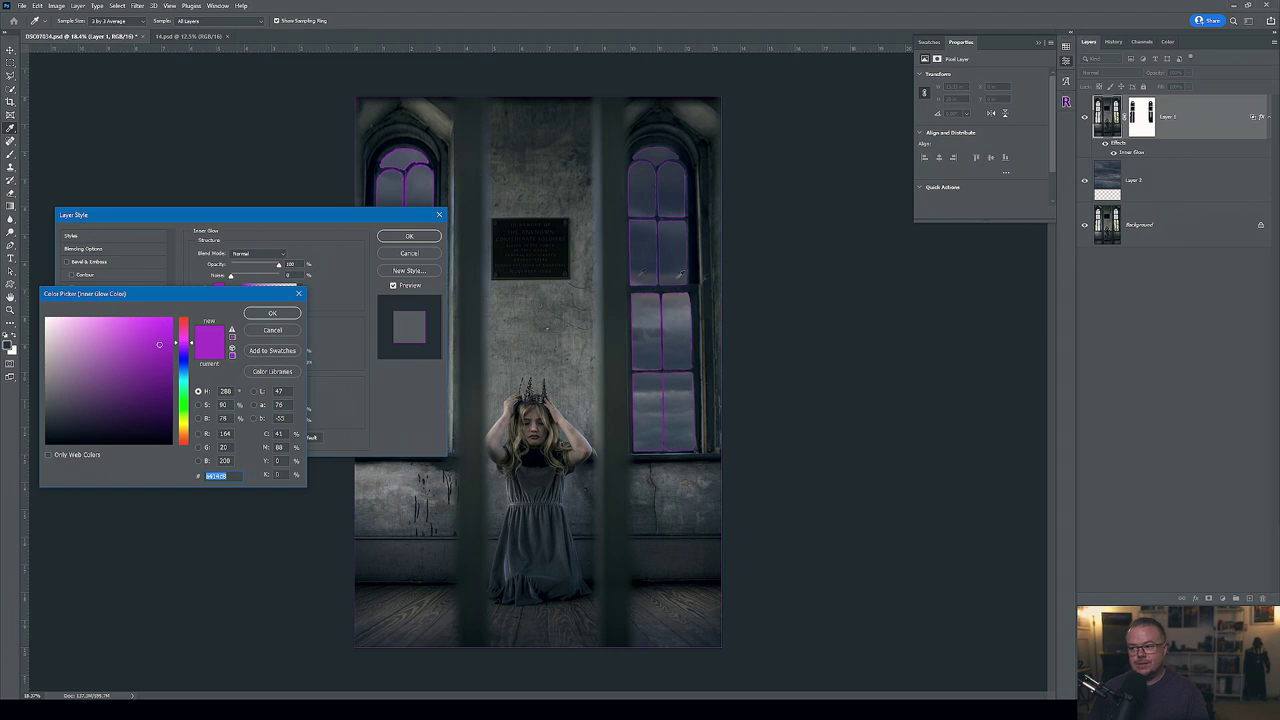
{"action": "left_click", "coordinate": [678, 313]}
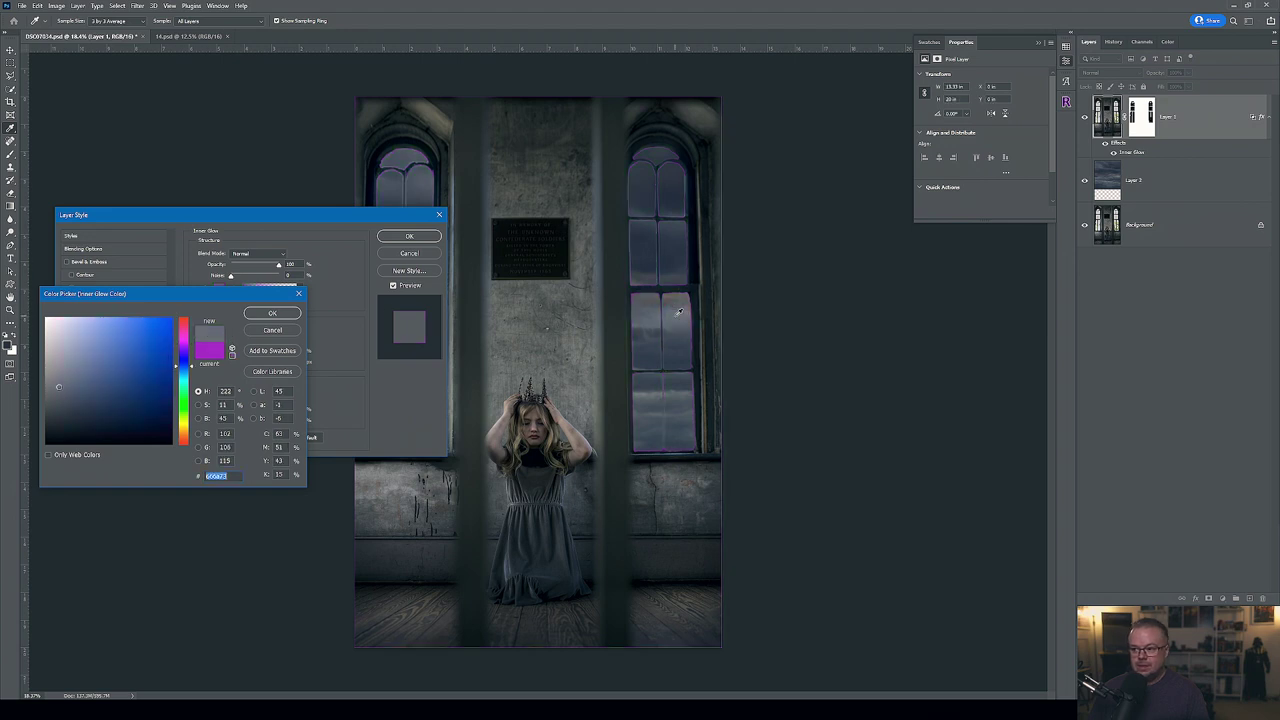
{"action": "left_click", "coordinate": [675, 263]}
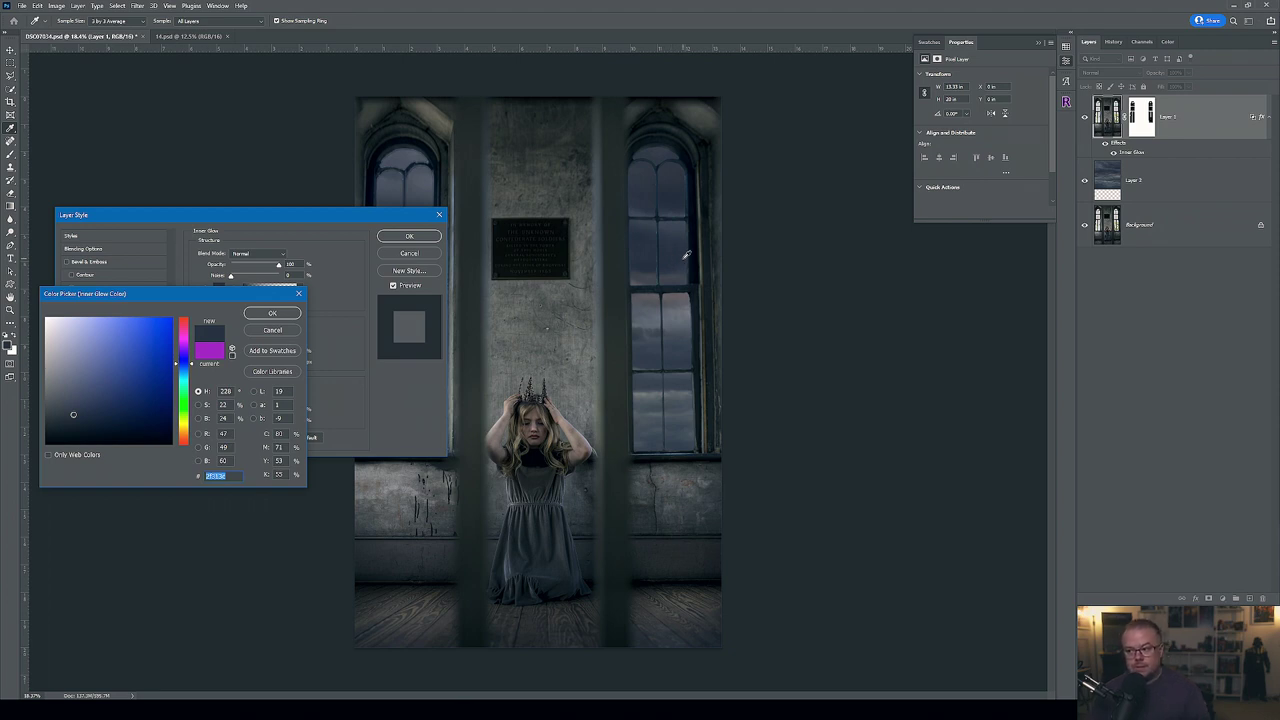
{"action": "left_click", "coordinate": [668, 348]}
{"action": "left_click", "coordinate": [668, 348]}
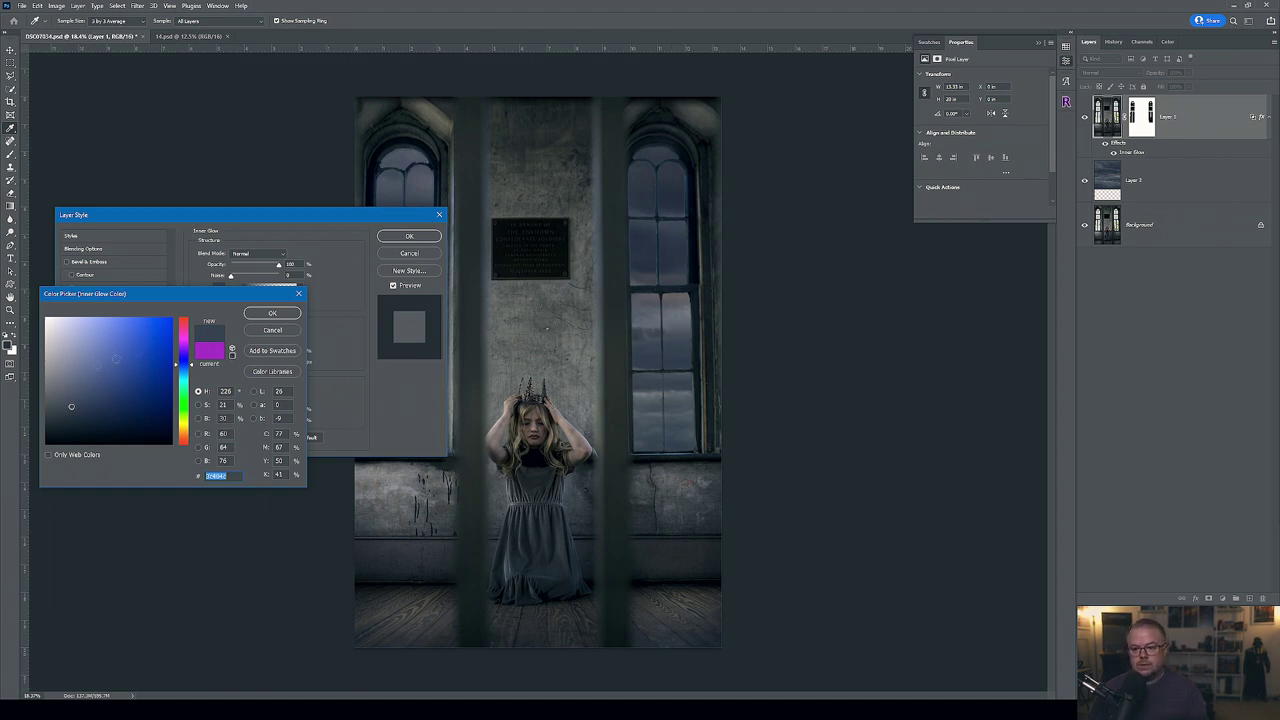
{"action": "left_click", "coordinate": [44, 398]}
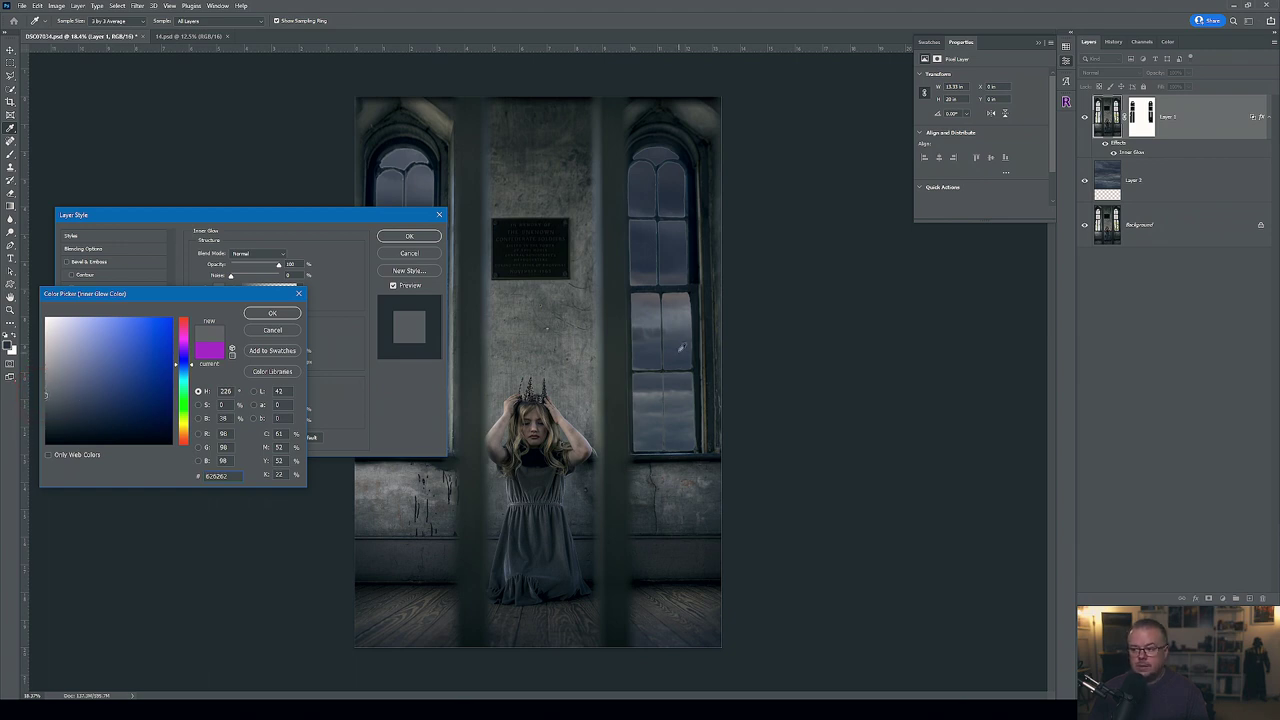
{"action": "left_click", "coordinate": [665, 350]}
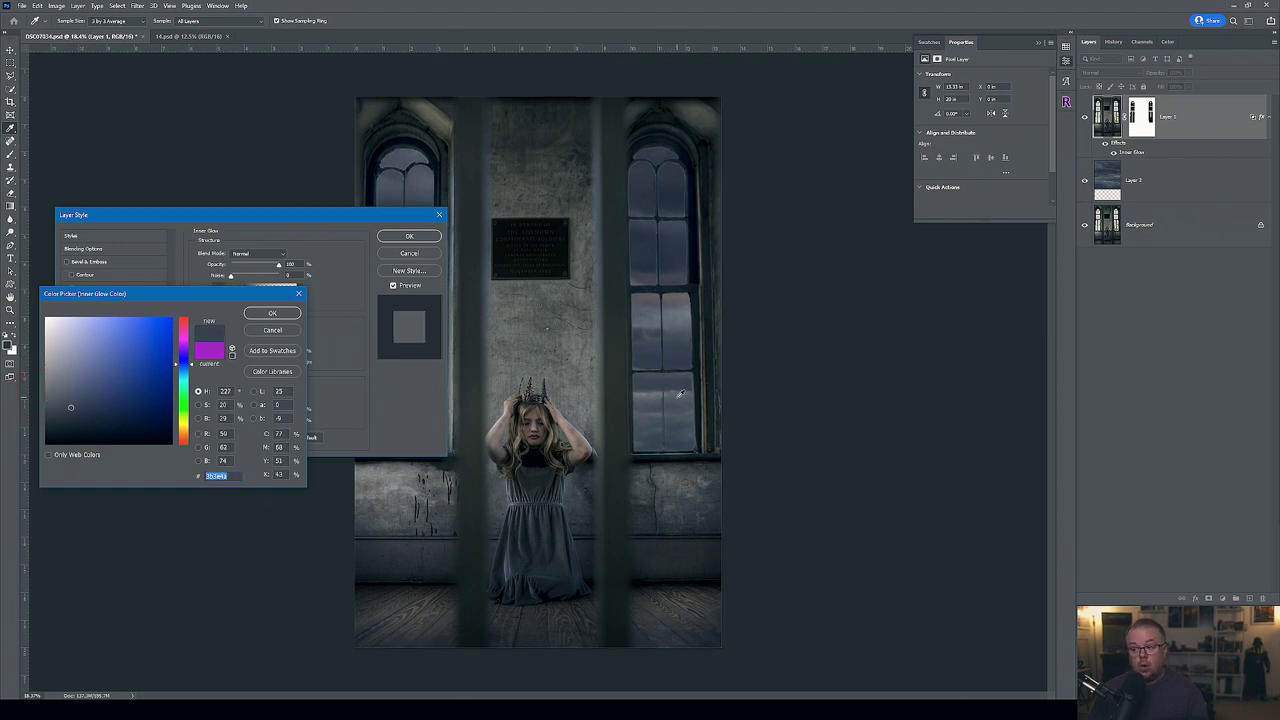
{"action": "left_click", "coordinate": [680, 393]}
{"action": "left_click", "coordinate": [678, 345]}
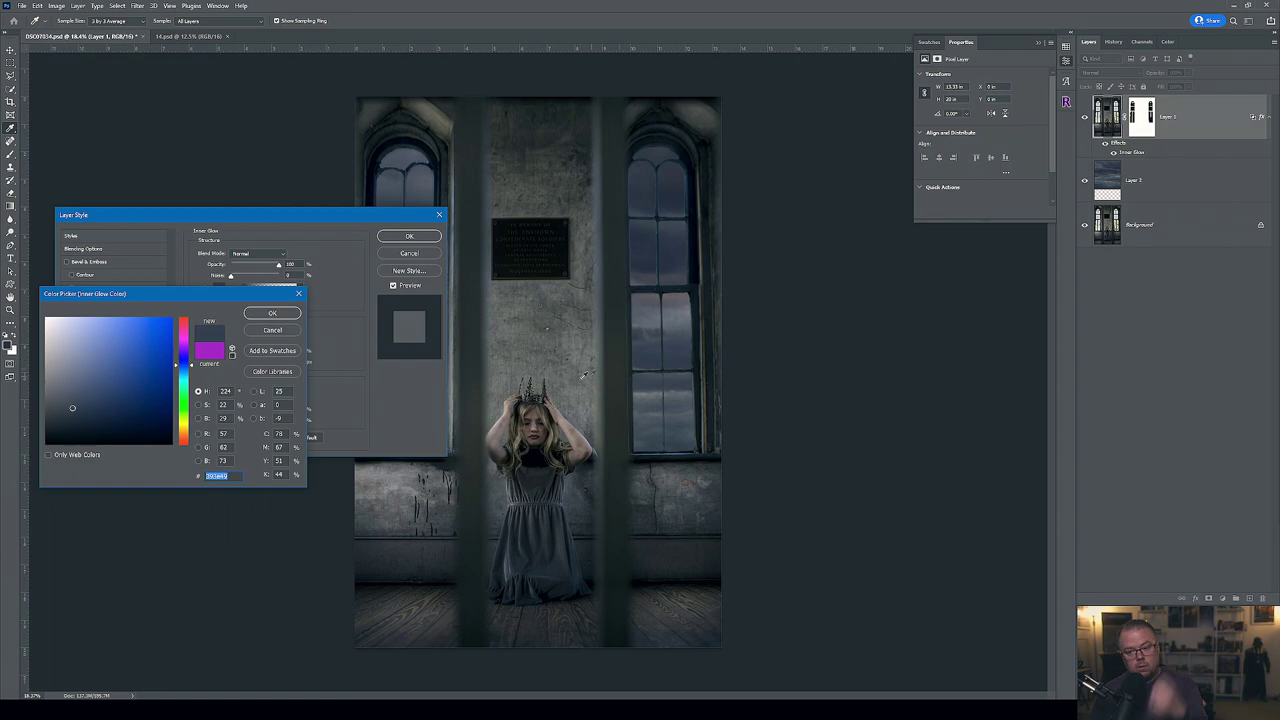
{"action": "left_click", "coordinate": [272, 313]}
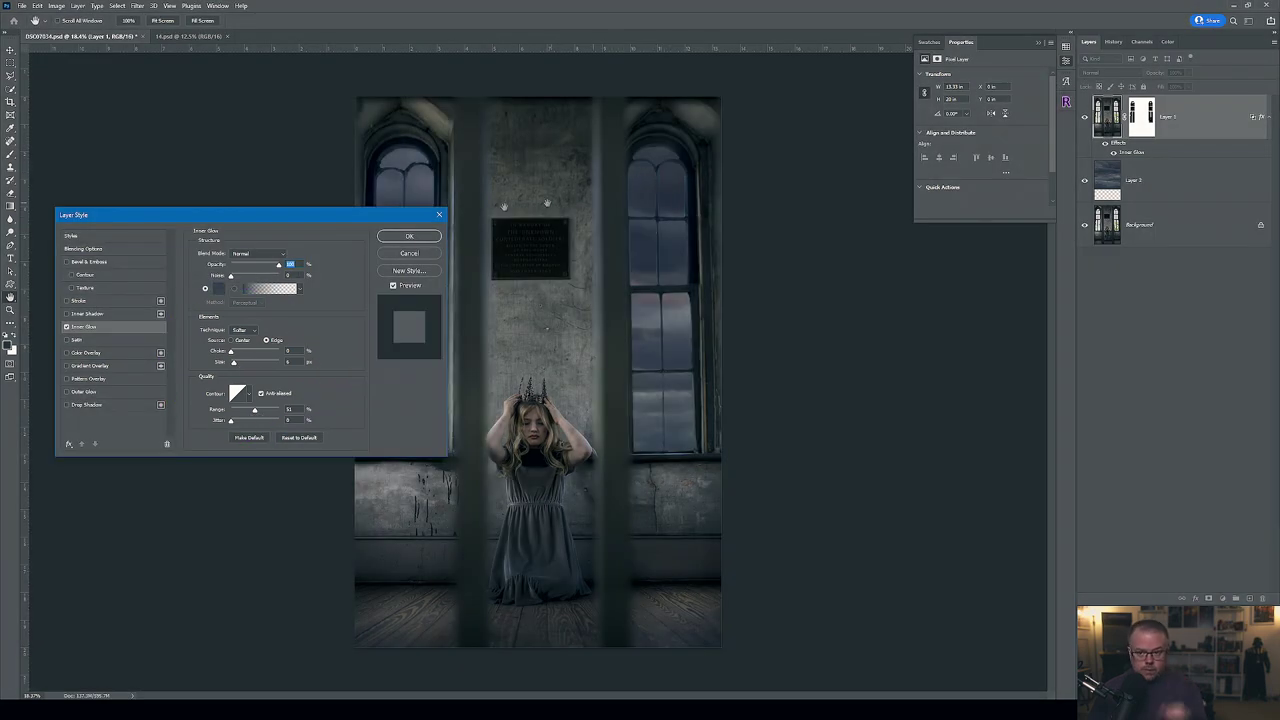
Try larger Inner Glow sizes, settle on about 10 px, and apply the effect to Layer 1.
{"action": "left_click_drag", "start_coordinate": [236, 364], "coordinate": [257, 365]}
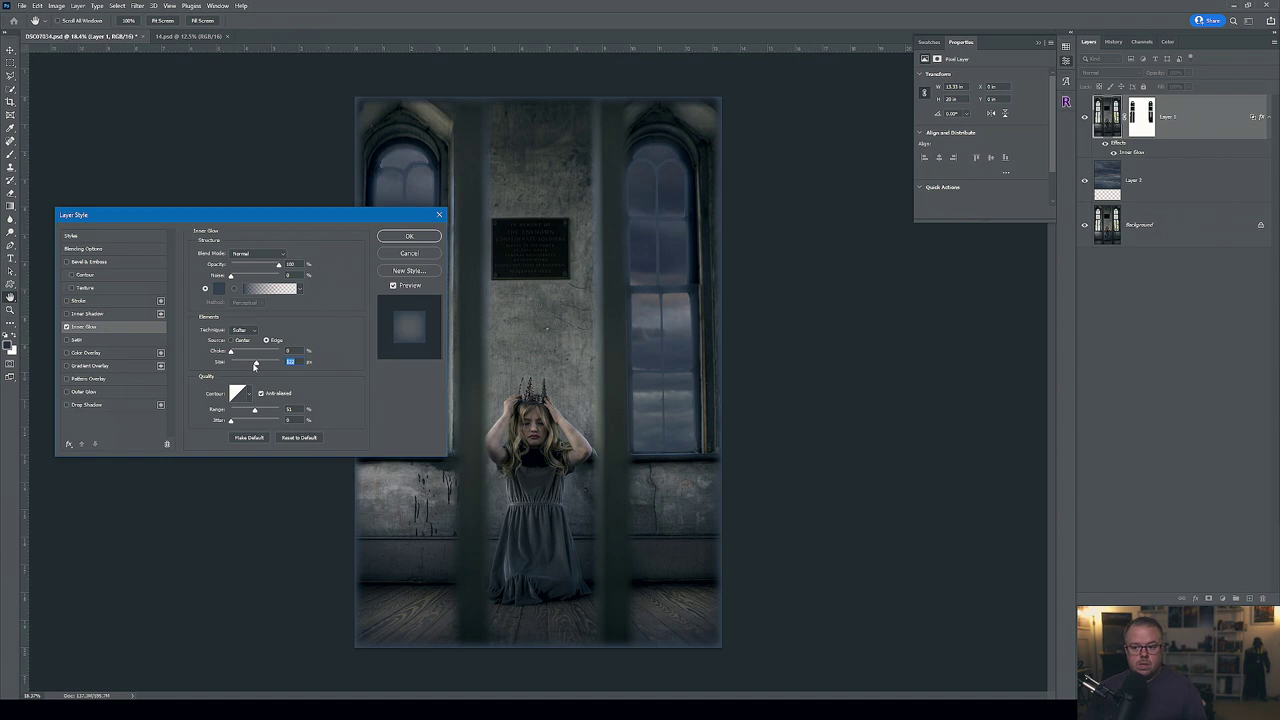
{"action": "left_click_drag", "start_coordinate": [256, 365], "coordinate": [238, 366]}
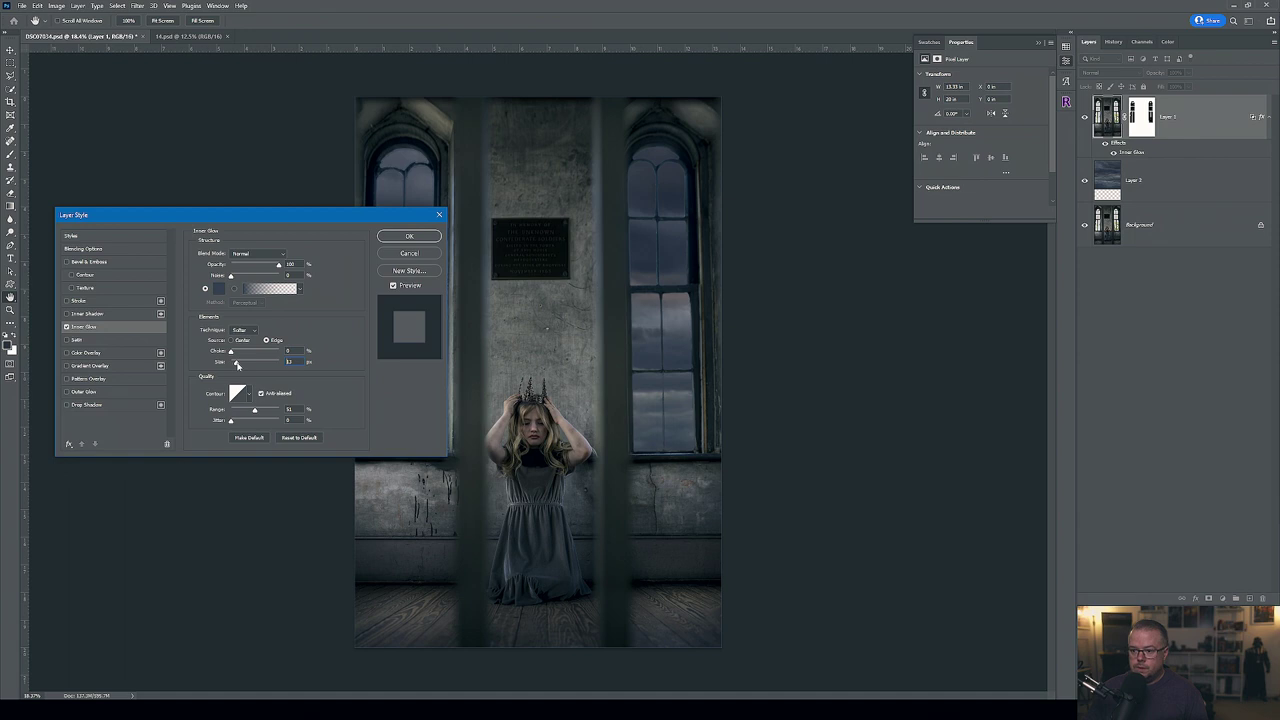
{"action": "left_click_drag", "start_coordinate": [237, 365], "coordinate": [236, 365]}
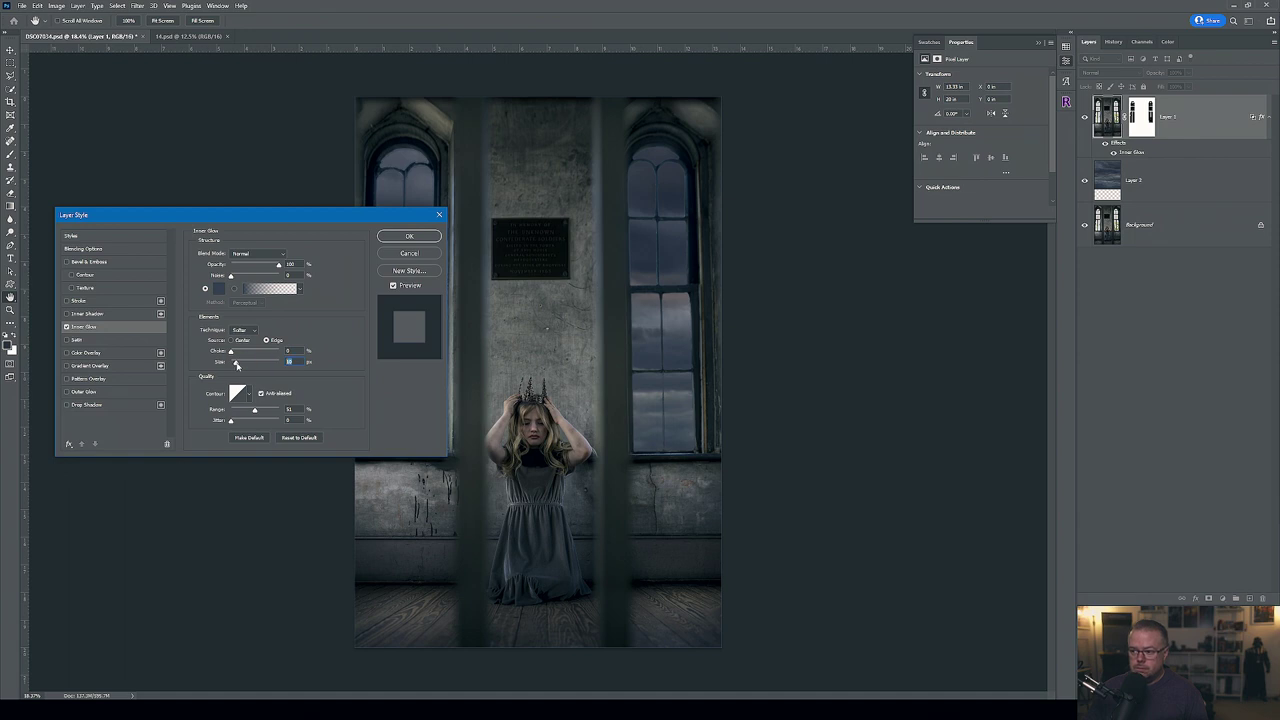
{"action": "left_click", "coordinate": [407, 235]}
{"action": "key", "text": "b"}
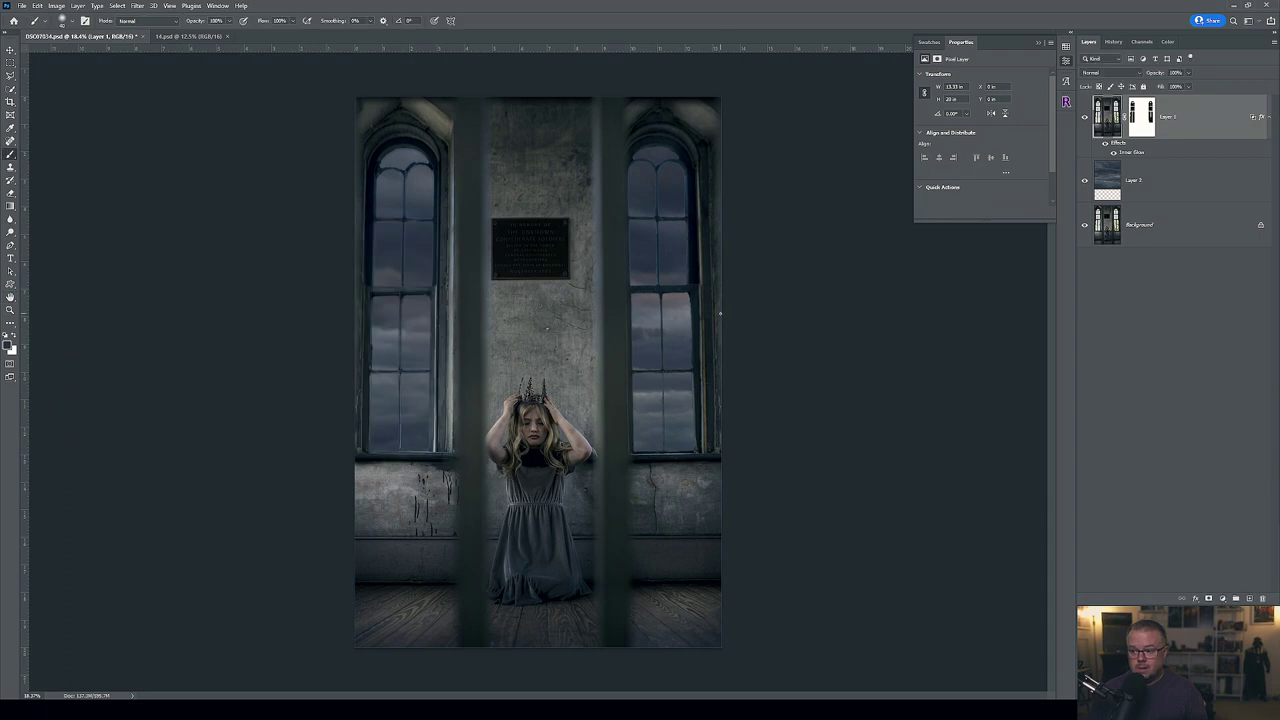
{"action": "scroll", "coordinate": [450, 352], "scroll_direction": "up", "scroll_amount": 3}
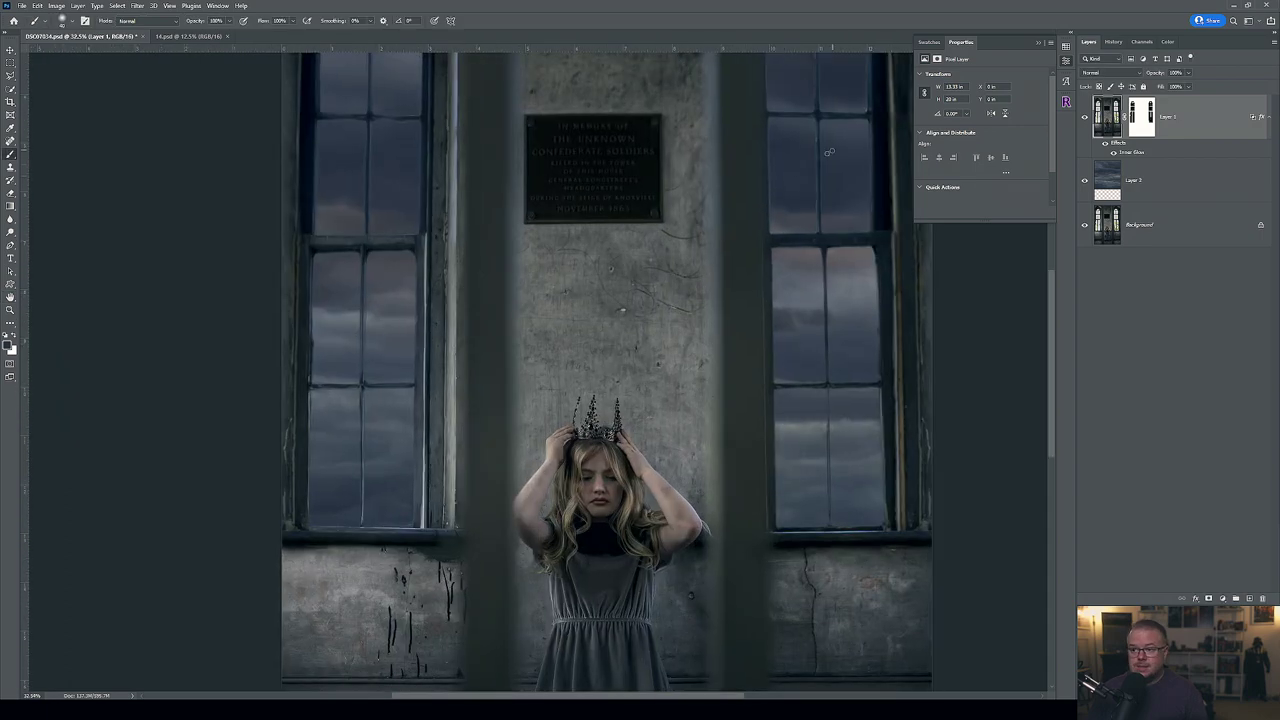
{"action": "left_click_drag", "start_coordinate": [586, 303], "coordinate": [534, 360]}
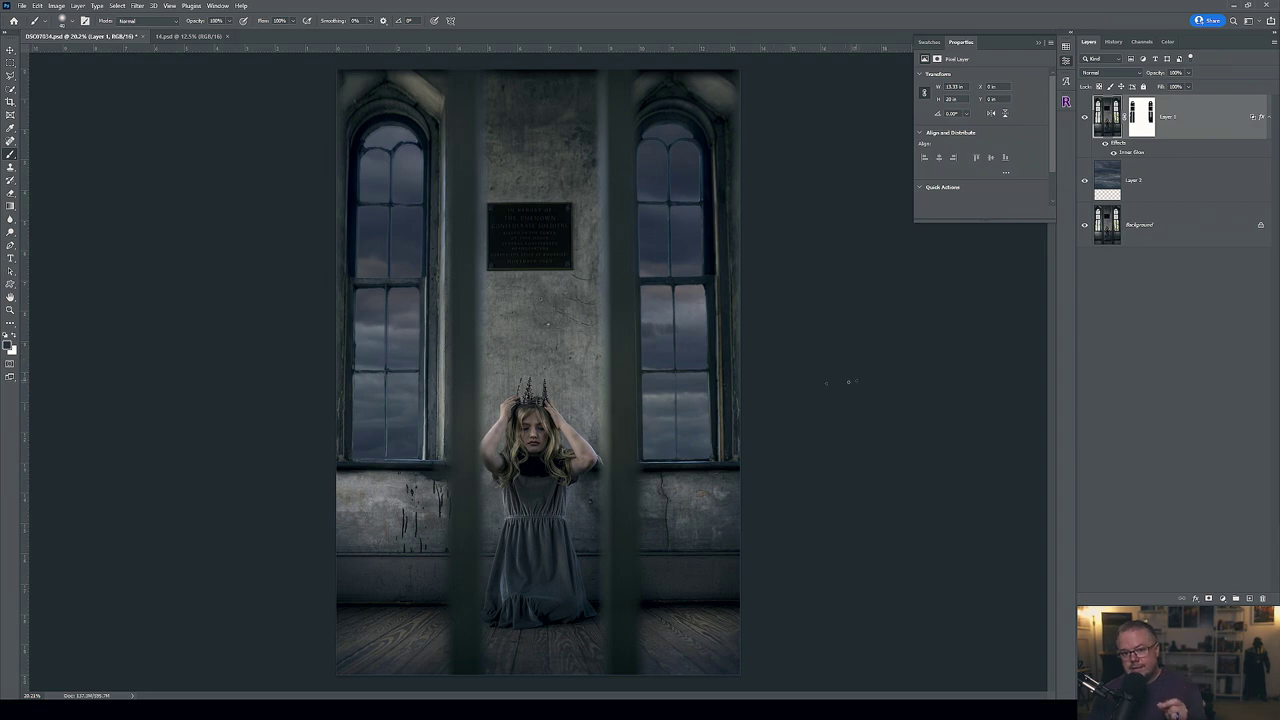
Separate Layer 1's Inner Glow effect into its own layer.
{"action": "mouse_move", "coordinate": [720, 683]}
{"action": "left_mouse_down"}
{"action": "mouse_move", "coordinate": [745, 651]}
{"action": "mouse_move", "coordinate": [741, 677]}
{"action": "mouse_move", "coordinate": [676, 678]}
{"action": "mouse_move", "coordinate": [715, 672]}
{"action": "left_mouse_up"}
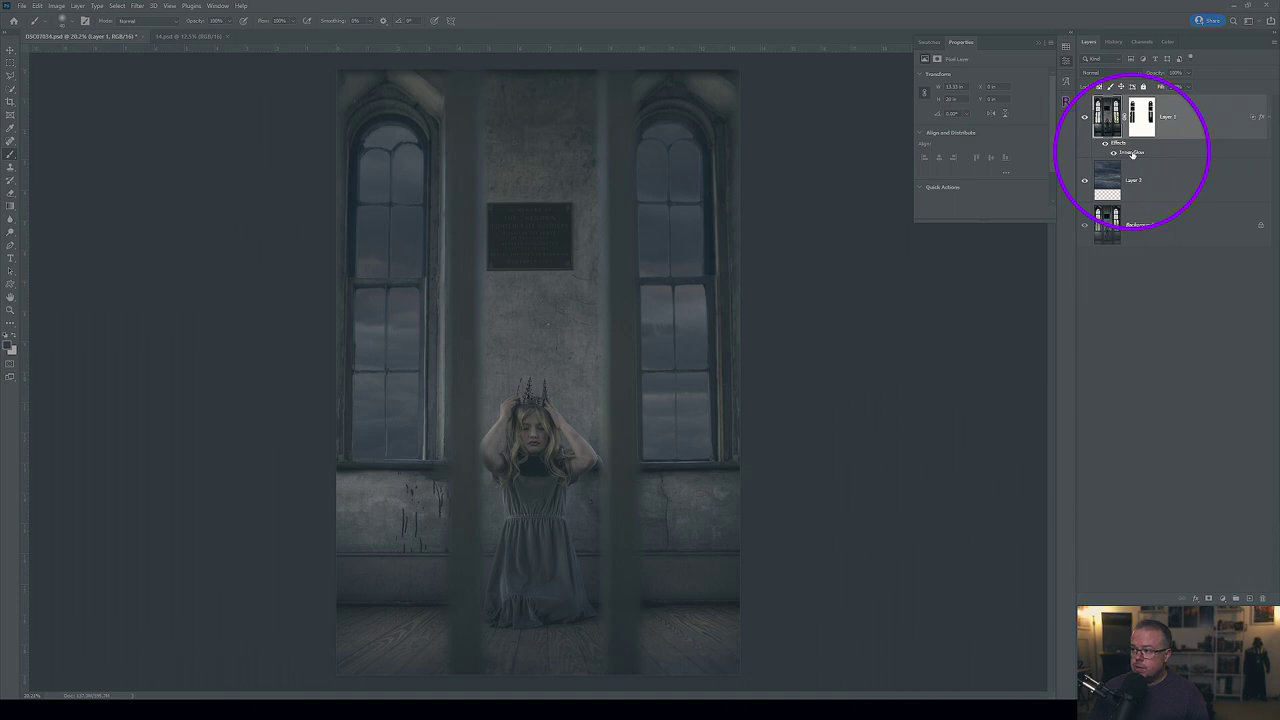
{"action": "right_click", "coordinate": [1133, 153]}
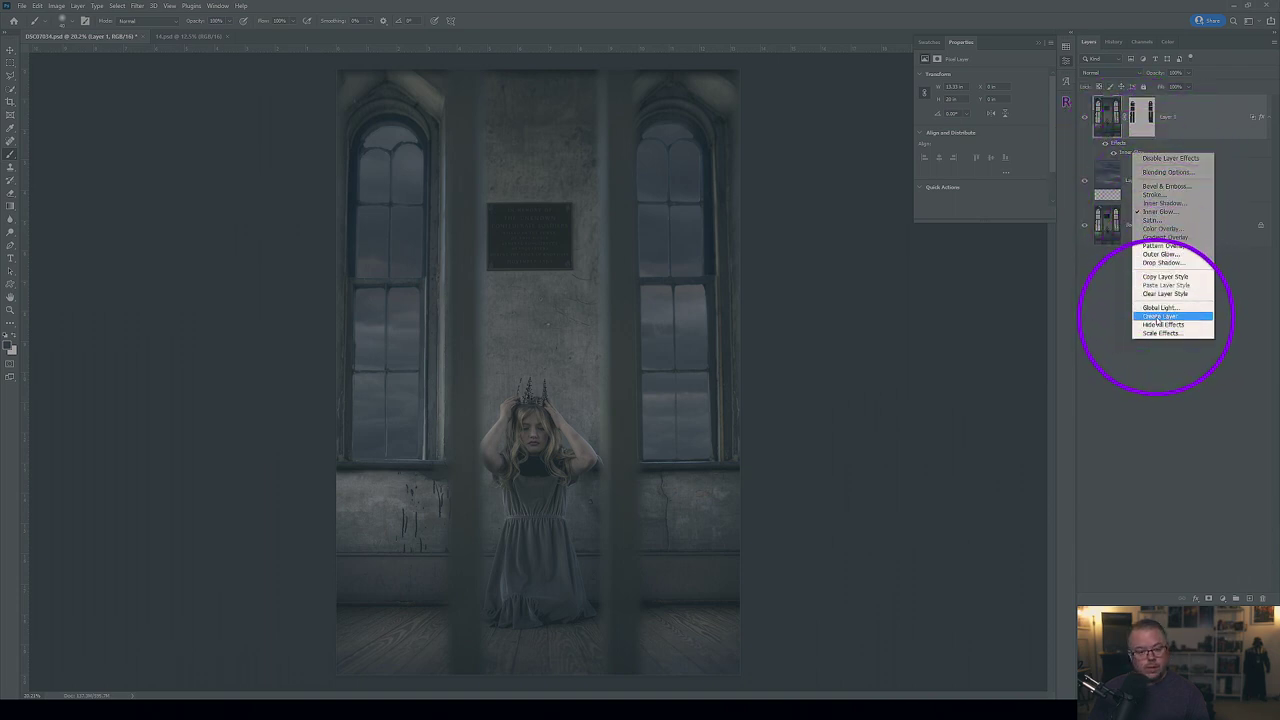
{"action": "left_click", "coordinate": [1158, 316]}
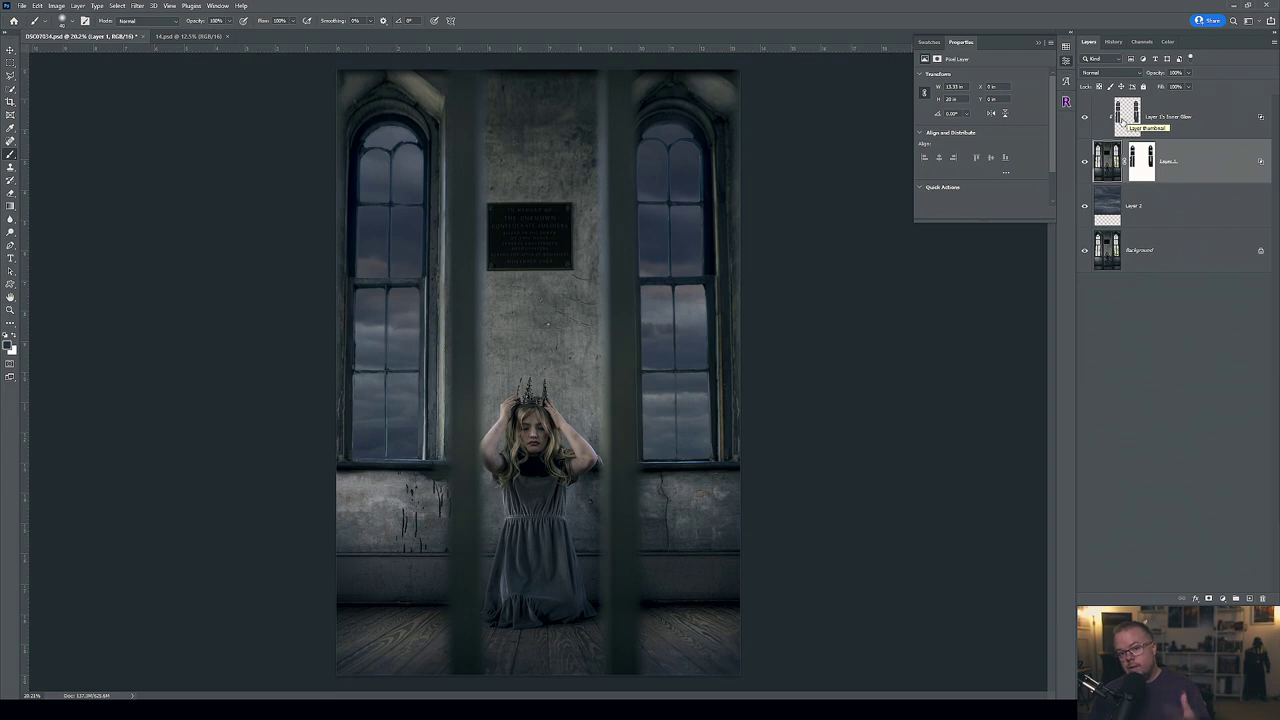
Add a black mask to the separated Inner Glow layer and paint white on it over both windows.
{"action": "left_click", "coordinate": [1122, 121]}
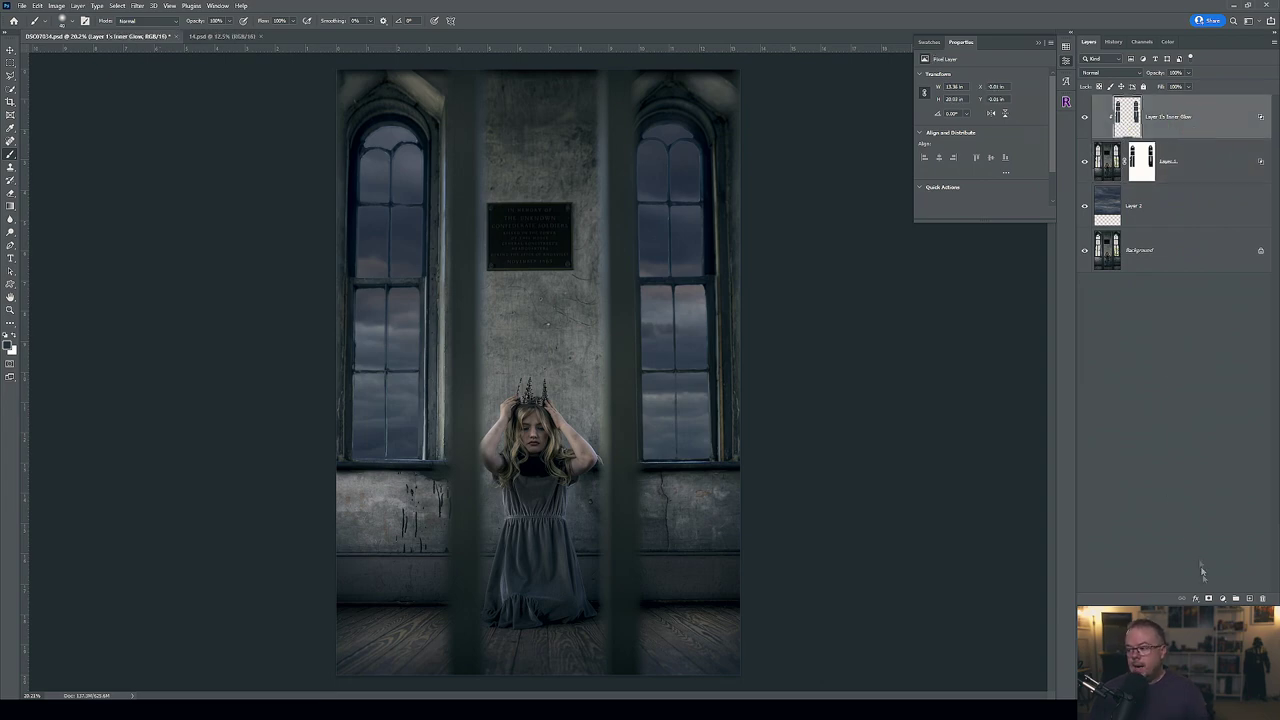
{"action": "left_click", "coordinate": [1208, 598], "text": "alt"}
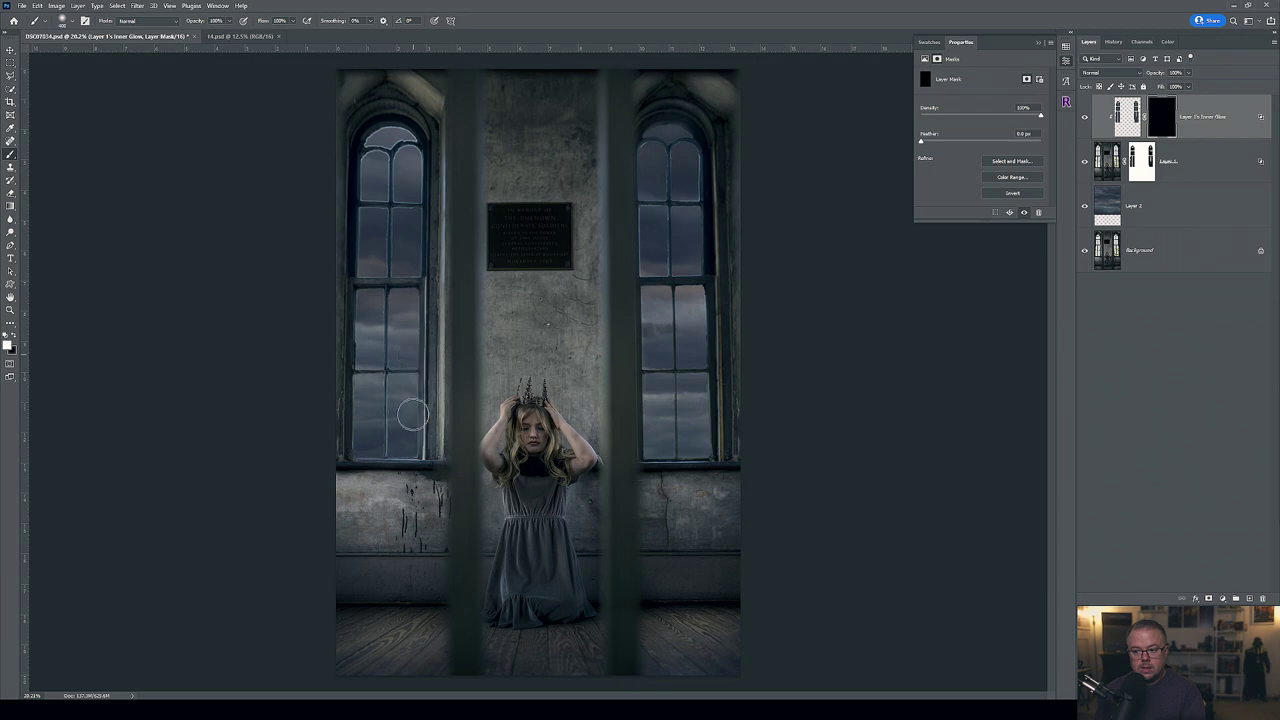
{"action": "mouse_move", "coordinate": [382, 444]}
{"action": "left_mouse_down"}
{"action": "mouse_move", "coordinate": [362, 420]}
{"action": "mouse_move", "coordinate": [378, 384]}
{"action": "mouse_move", "coordinate": [360, 240]}
{"action": "mouse_move", "coordinate": [370, 135]}
{"action": "mouse_move", "coordinate": [395, 177]}
{"action": "mouse_move", "coordinate": [420, 357]}
{"action": "left_mouse_up"}
{"action": "mouse_move", "coordinate": [689, 194]}
{"action": "left_mouse_down"}
{"action": "mouse_move", "coordinate": [645, 152]}
{"action": "mouse_move", "coordinate": [638, 294]}
{"action": "mouse_move", "coordinate": [633, 250]}
{"action": "mouse_move", "coordinate": [687, 165]}
{"action": "mouse_move", "coordinate": [710, 282]}
{"action": "mouse_move", "coordinate": [708, 378]}
{"action": "mouse_move", "coordinate": [701, 456]}
{"action": "mouse_move", "coordinate": [673, 459]}
{"action": "mouse_move", "coordinate": [642, 330]}
{"action": "mouse_move", "coordinate": [653, 248]}
{"action": "mouse_move", "coordinate": [691, 385]}
{"action": "mouse_move", "coordinate": [695, 260]}
{"action": "mouse_move", "coordinate": [677, 410]}
{"action": "mouse_move", "coordinate": [643, 300]}
{"action": "mouse_move", "coordinate": [677, 143]}
{"action": "left_mouse_up"}
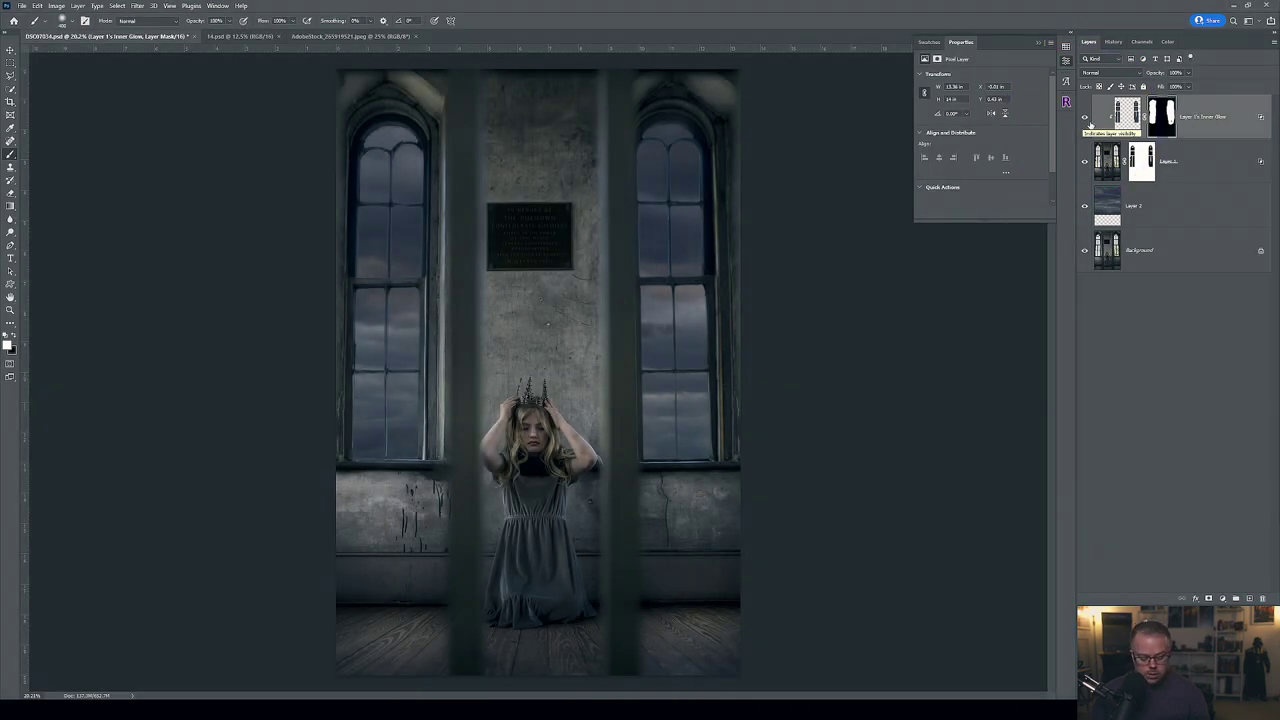
Stamp all visible layers into a new layer and duplicate it into a new document as a flattened background.
{"action": "key", "text": "ctrl+shift+alt+e"}
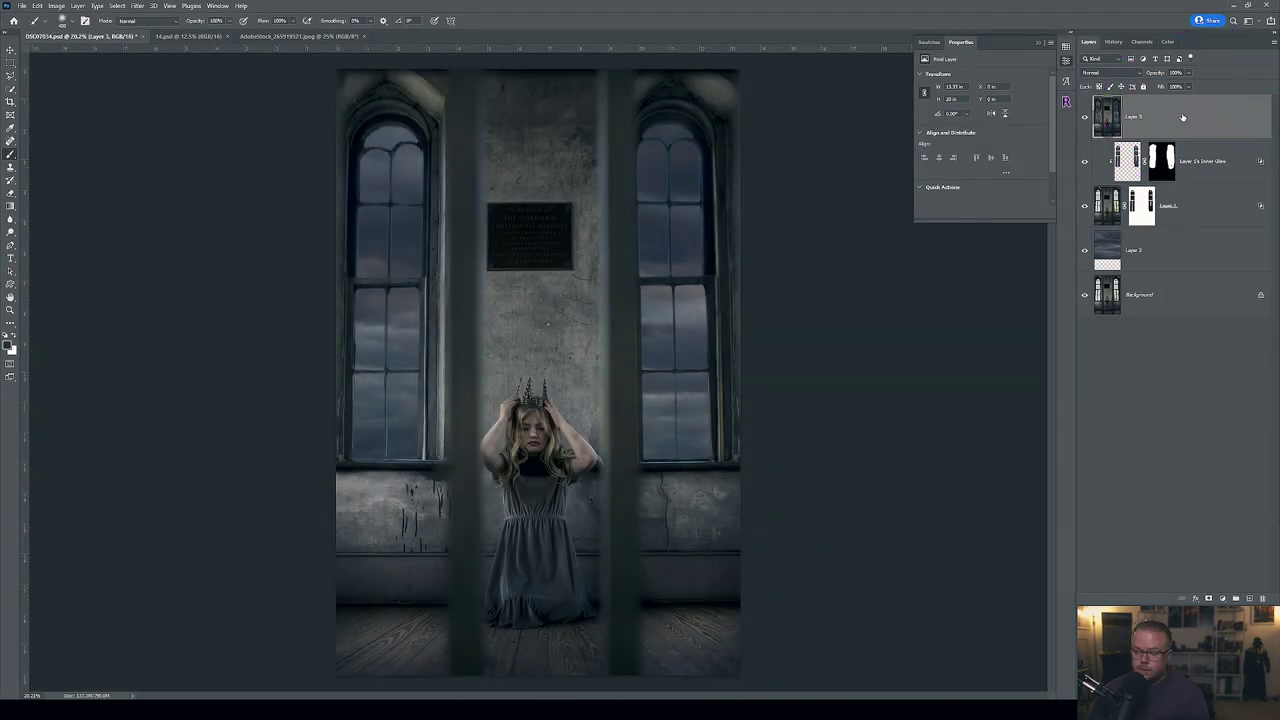
{"action": "right_click", "coordinate": [1182, 117]}
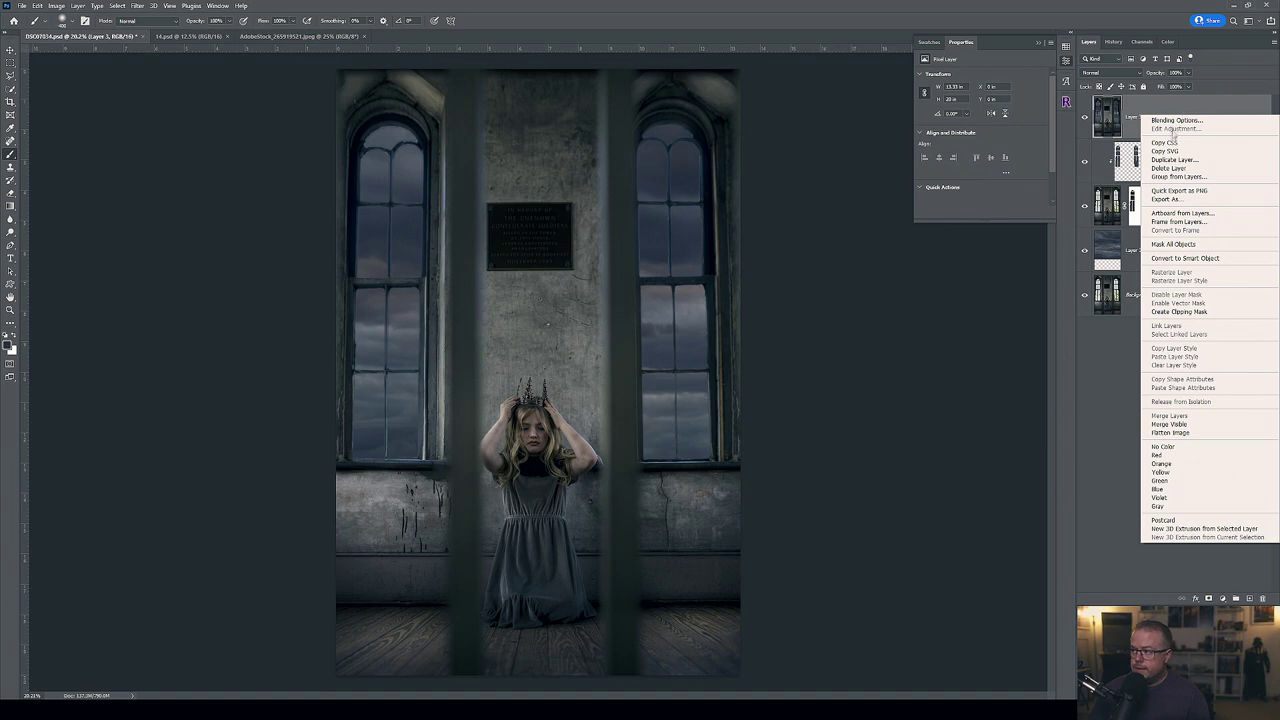
{"action": "left_click", "coordinate": [1173, 160]}
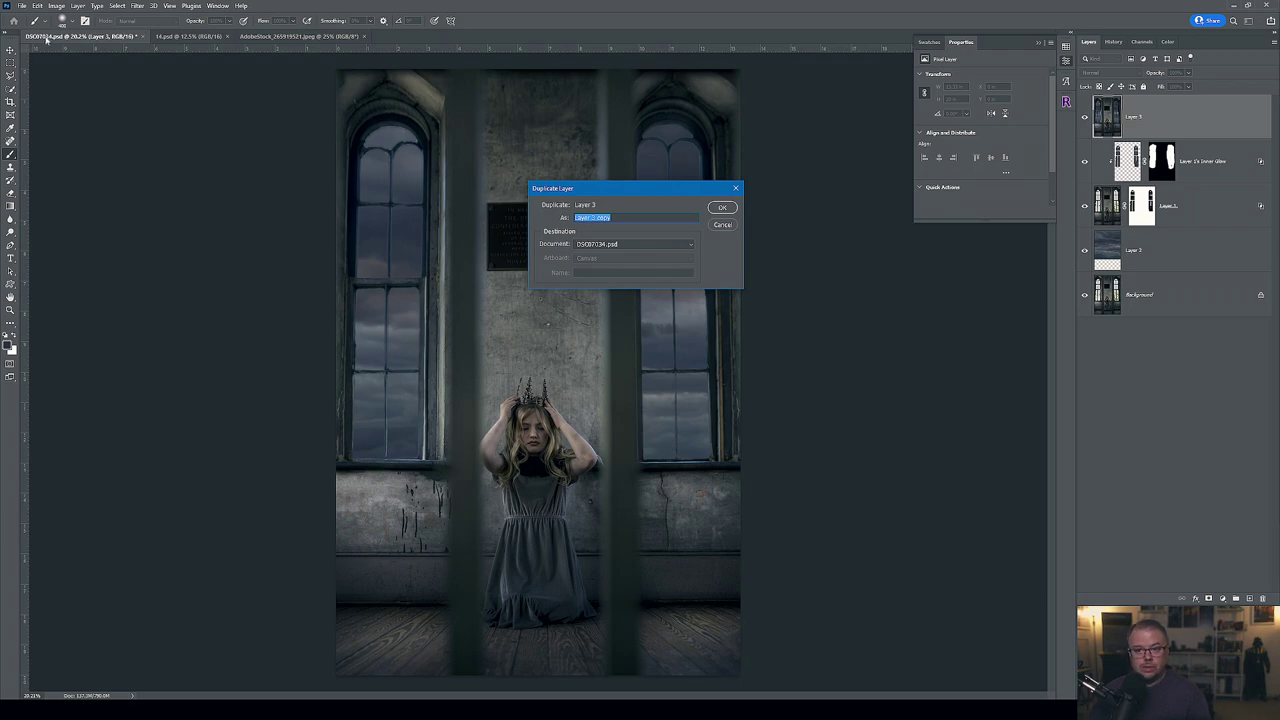
{"action": "left_click", "coordinate": [608, 245]}
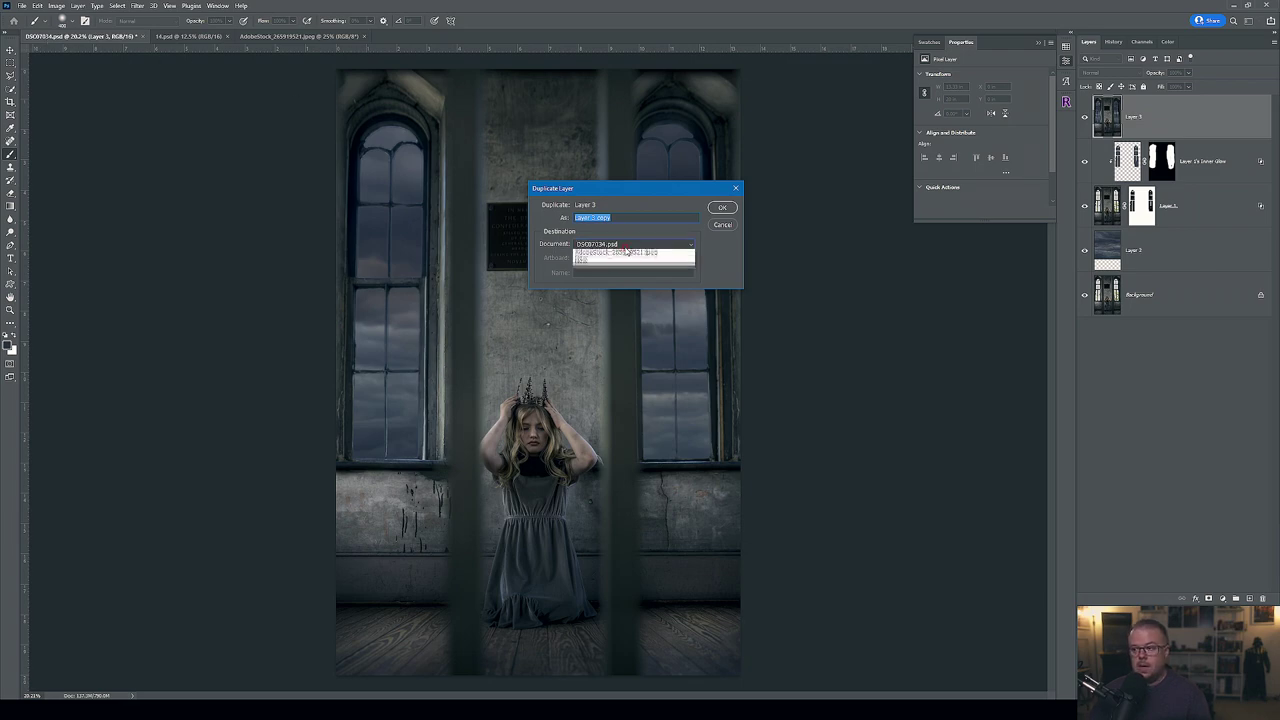
{"action": "left_click", "coordinate": [580, 279]}
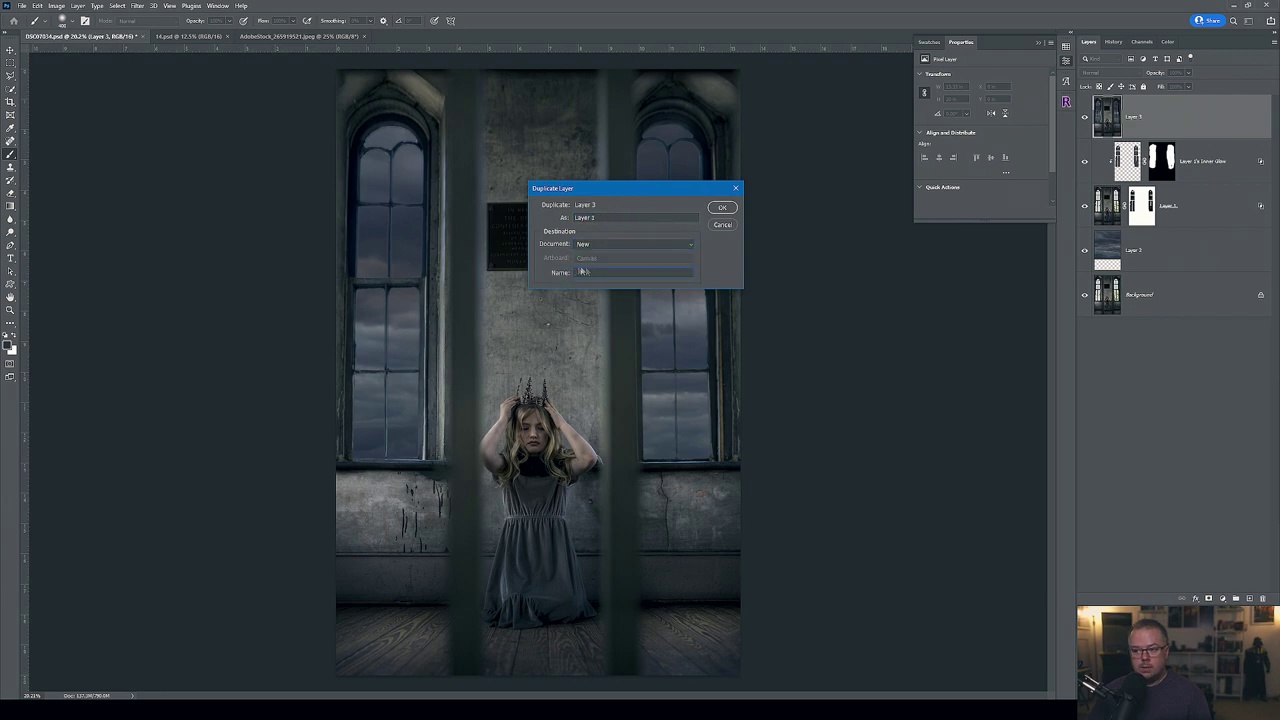
{"action": "left_click", "coordinate": [722, 207]}
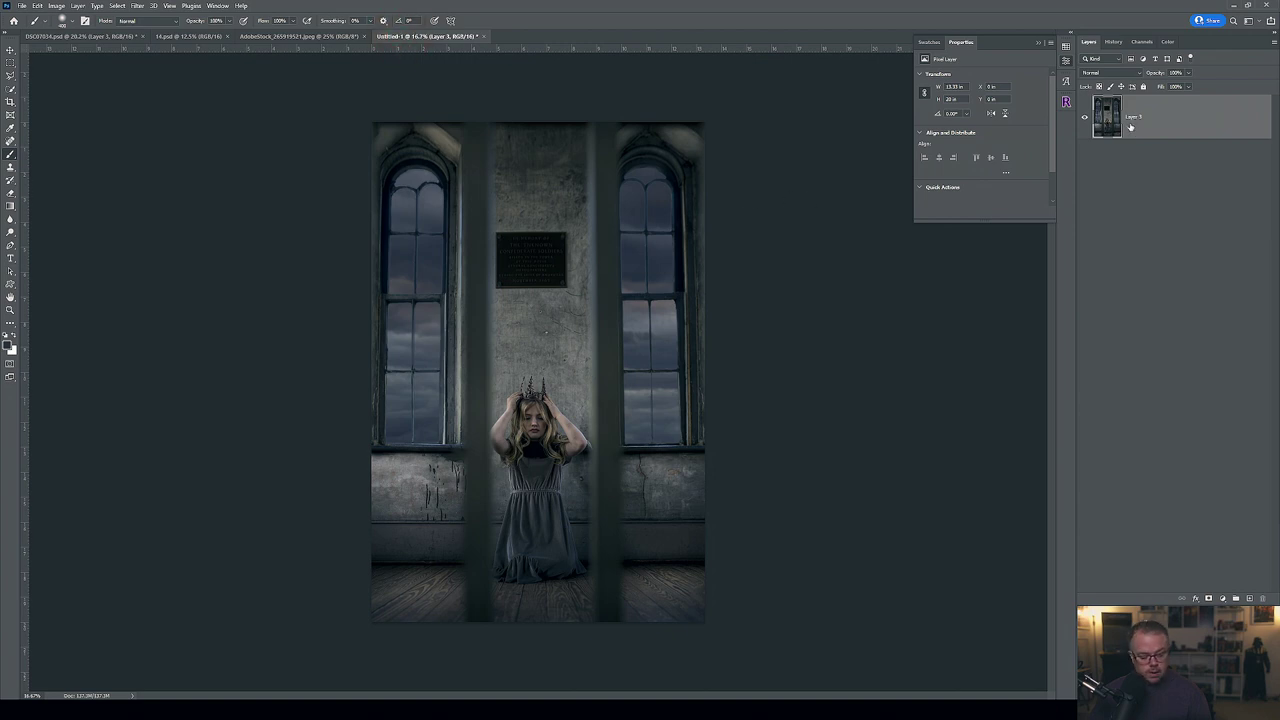
{"action": "key", "text": "ctrl+shift+e"}
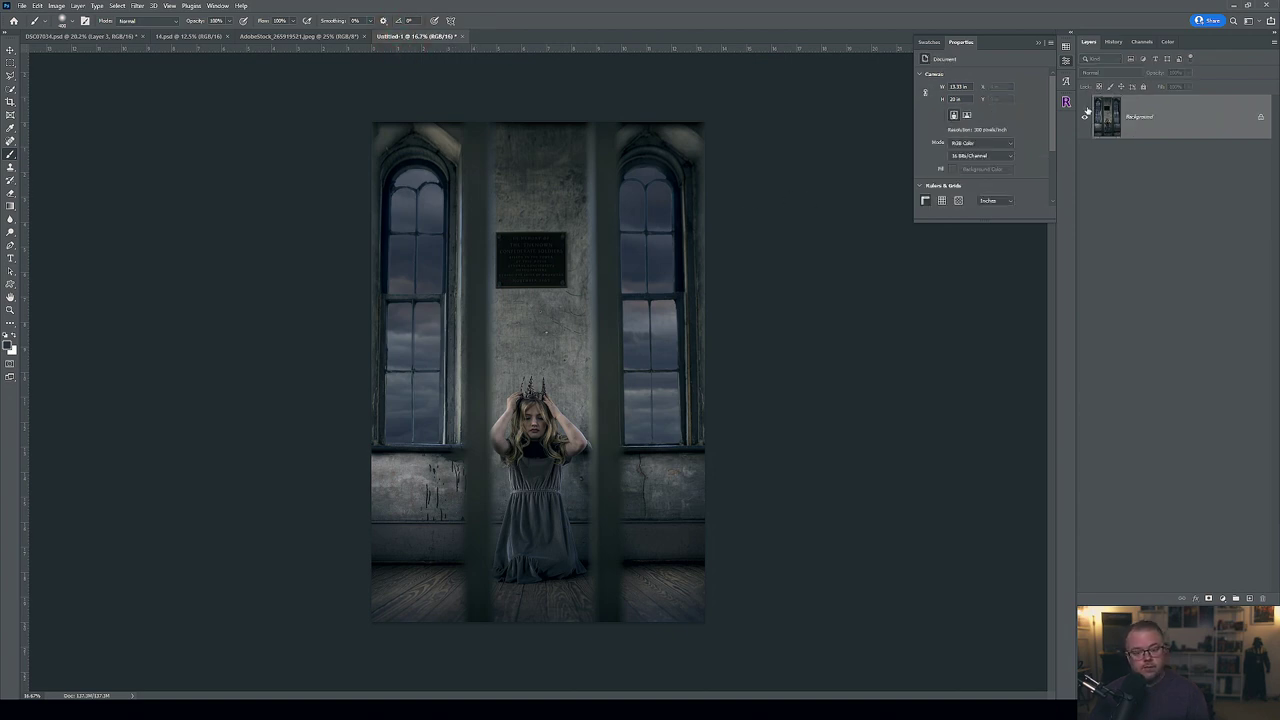
{"action": "left_click", "coordinate": [32, 39]}
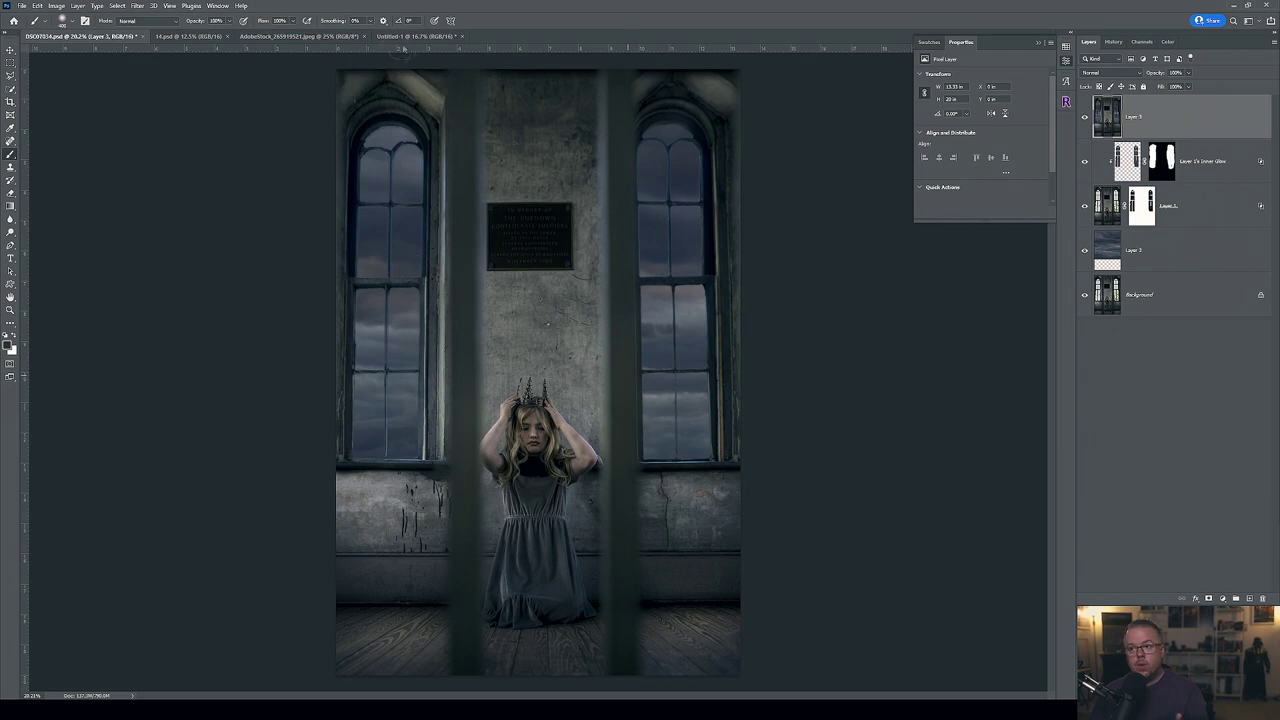
{"action": "left_click", "coordinate": [405, 36]}
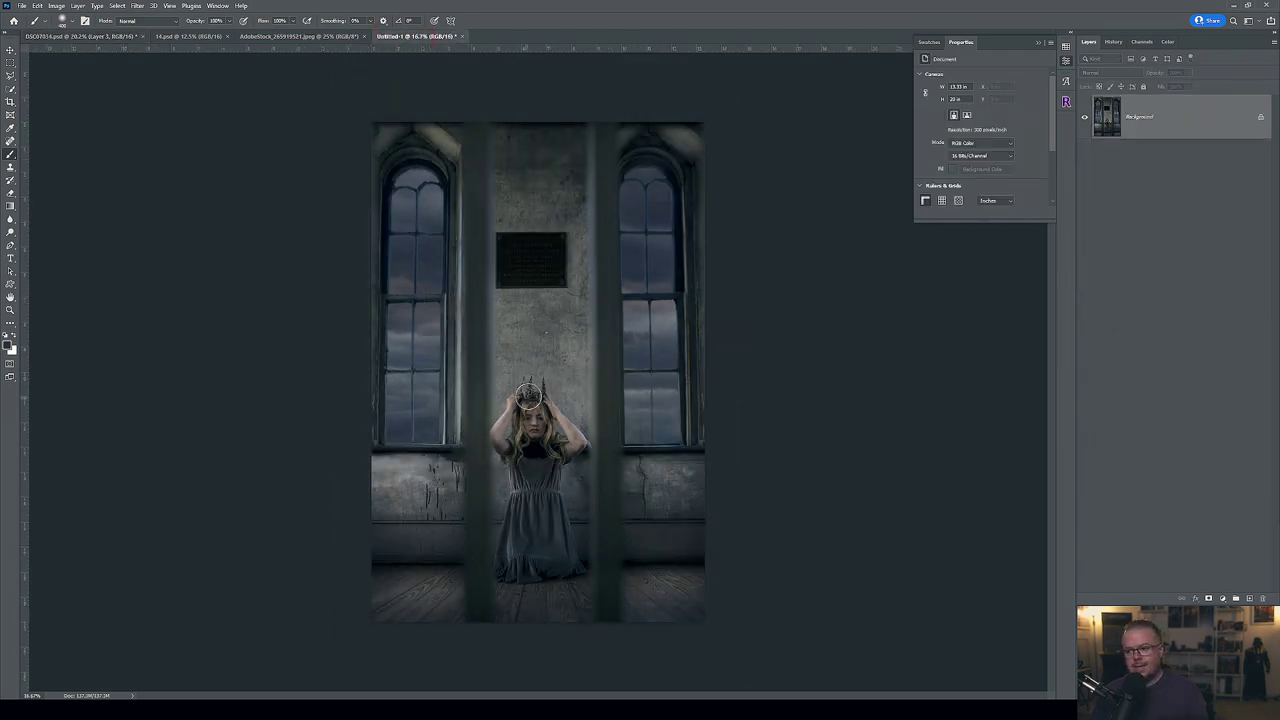
{"action": "left_click", "coordinate": [74, 37]}
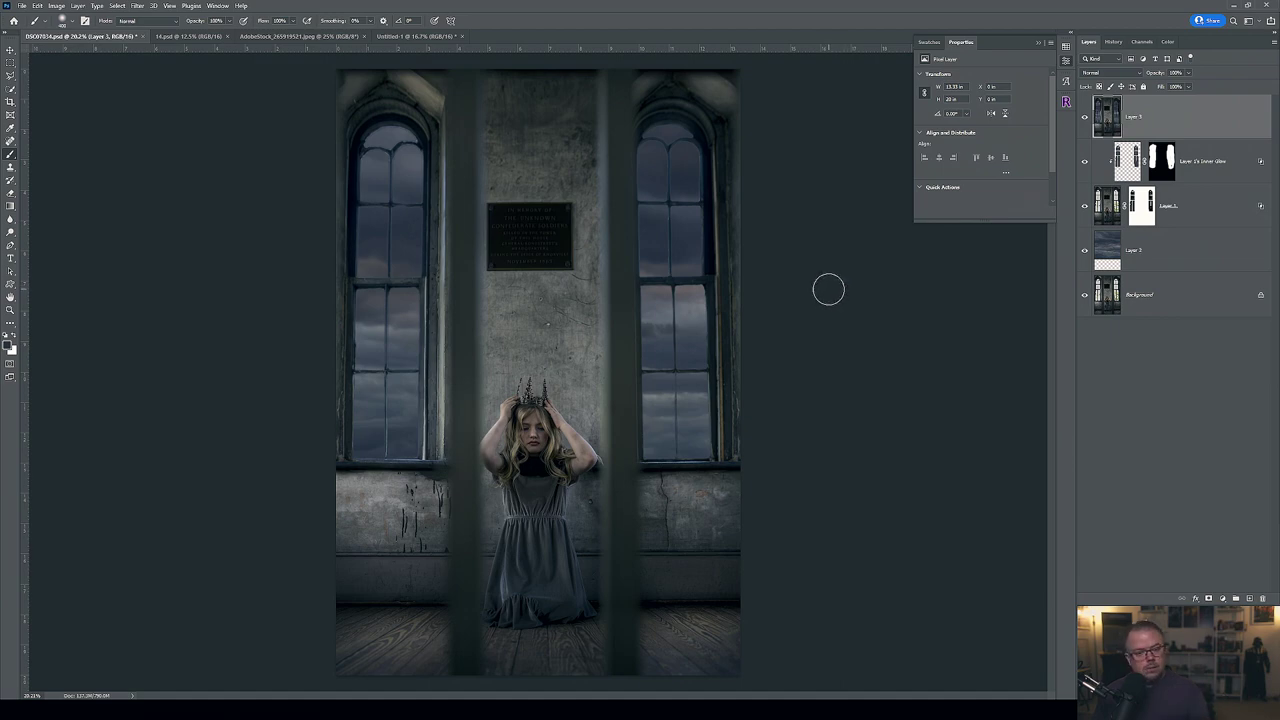
{"action": "left_click", "coordinate": [410, 37]}
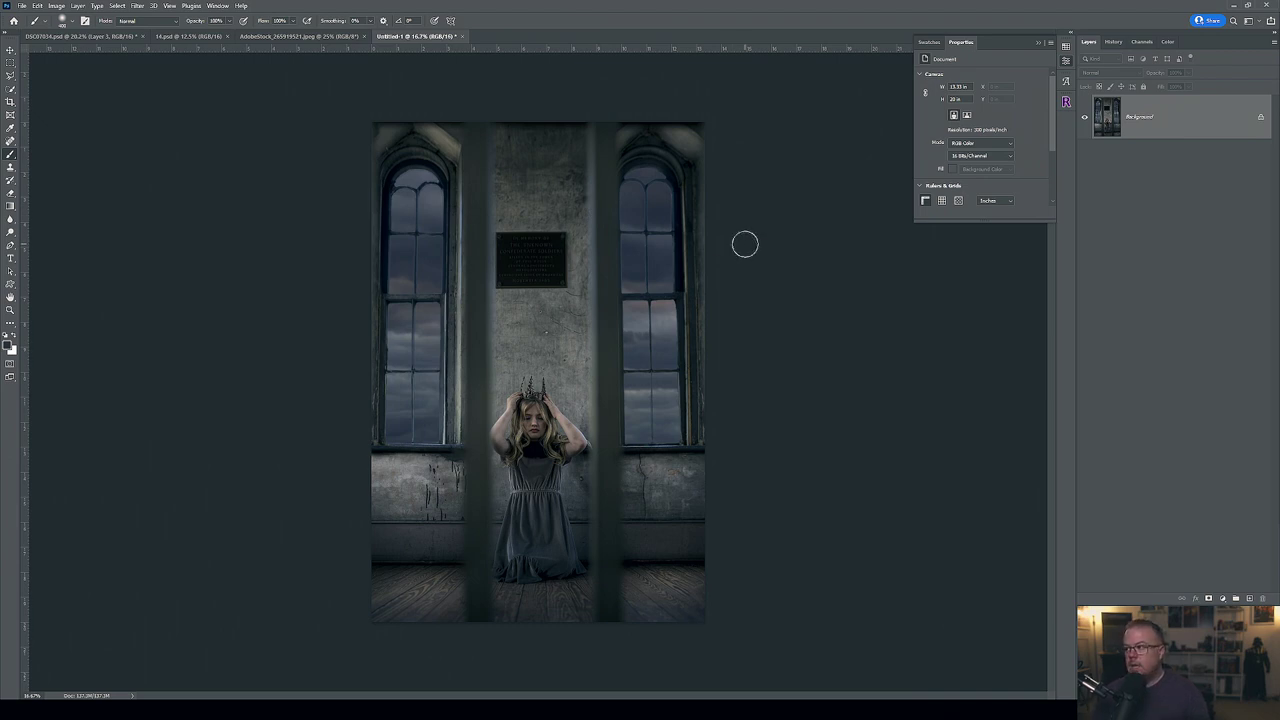
Compare the four Reimagined color styles on the flattened image and settle on Style 3.
{"action": "left_click", "coordinate": [1066, 101]}
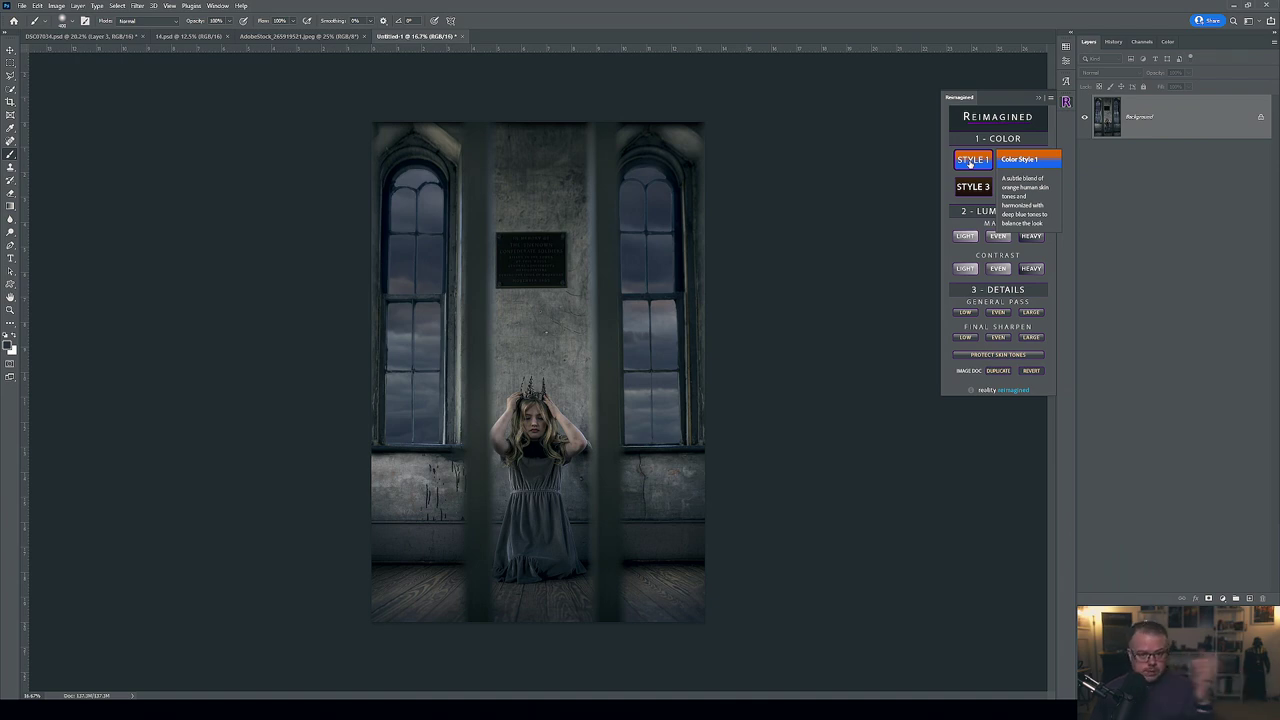
{"action": "left_click", "coordinate": [977, 165]}
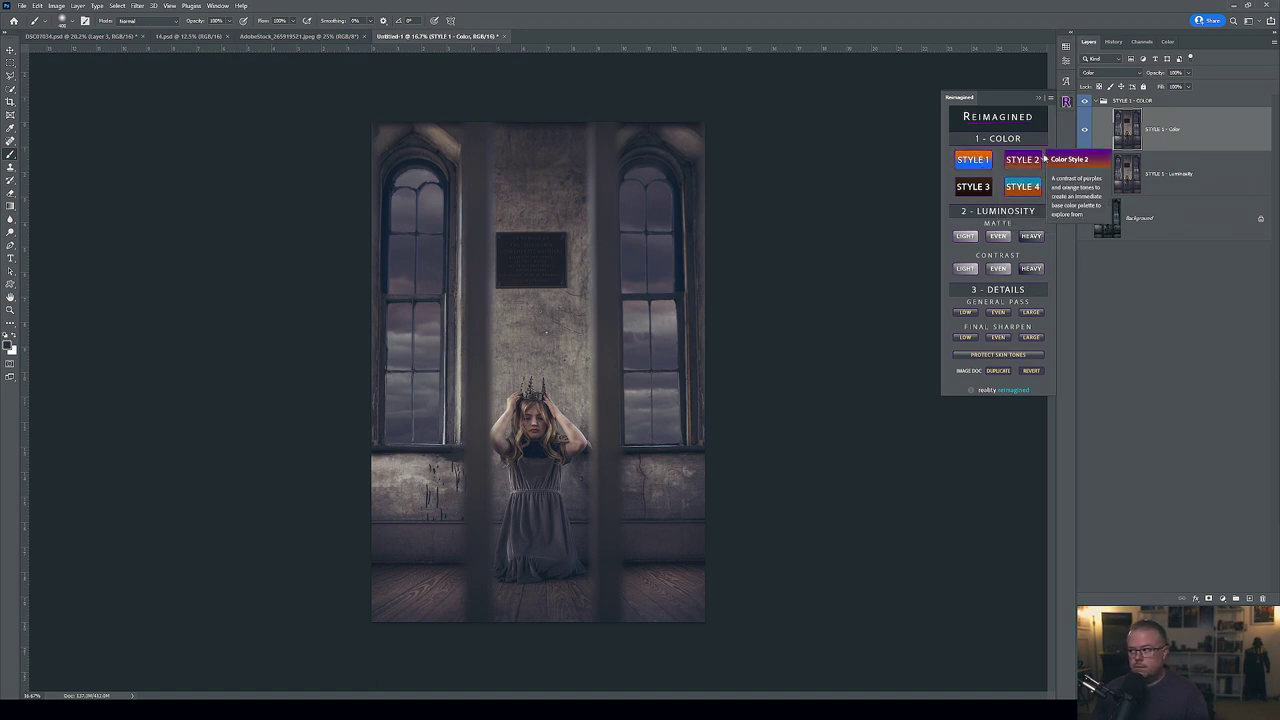
{"action": "left_click", "coordinate": [1016, 162]}
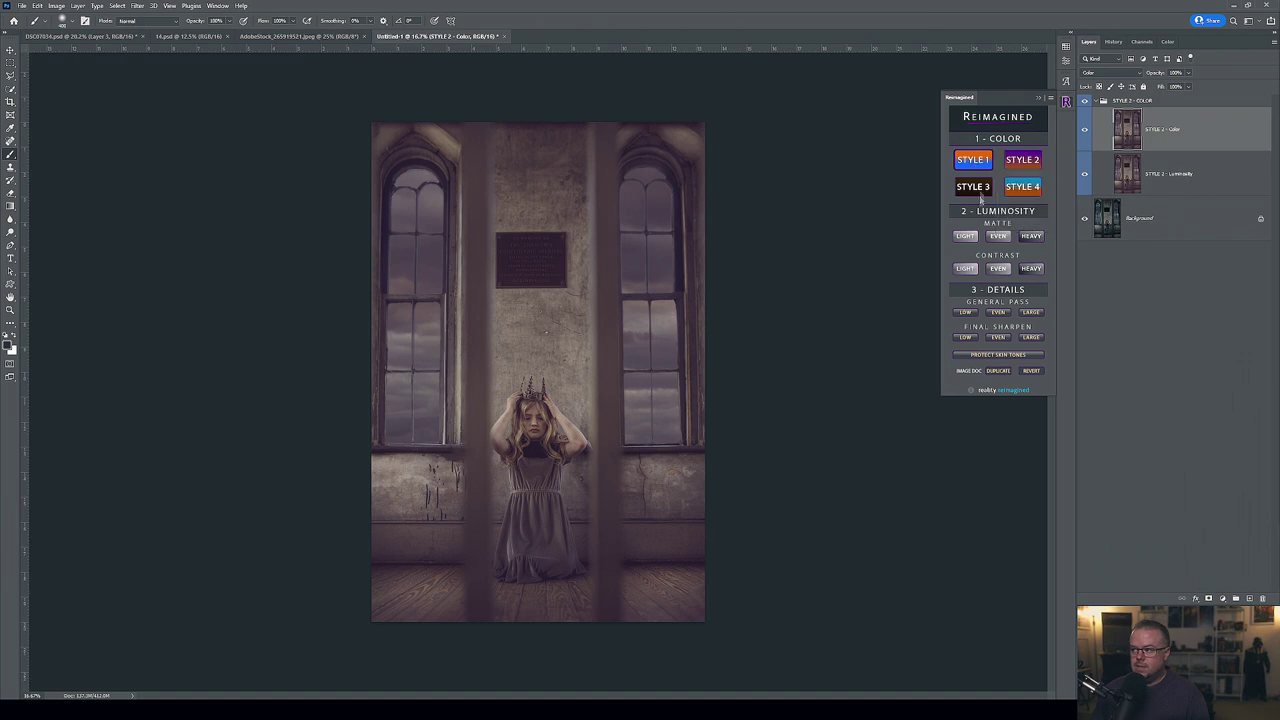
{"action": "left_click", "coordinate": [973, 188]}
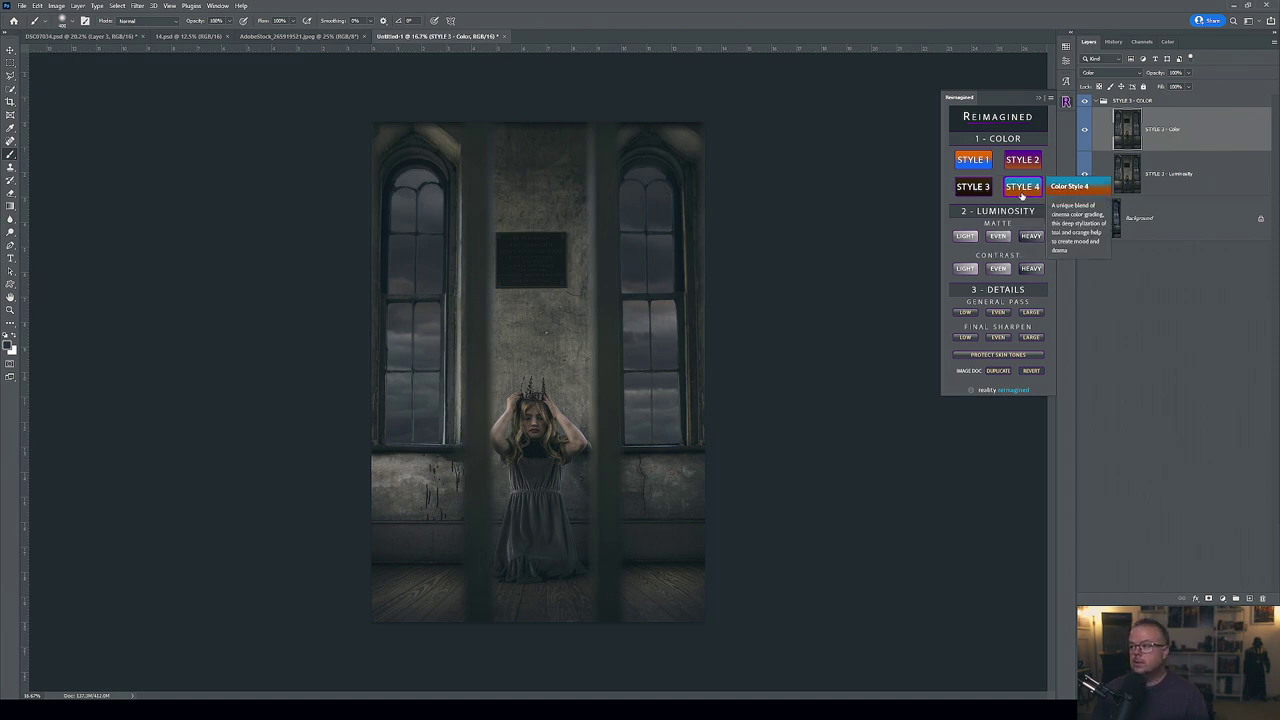
{"action": "left_click", "coordinate": [1022, 189]}
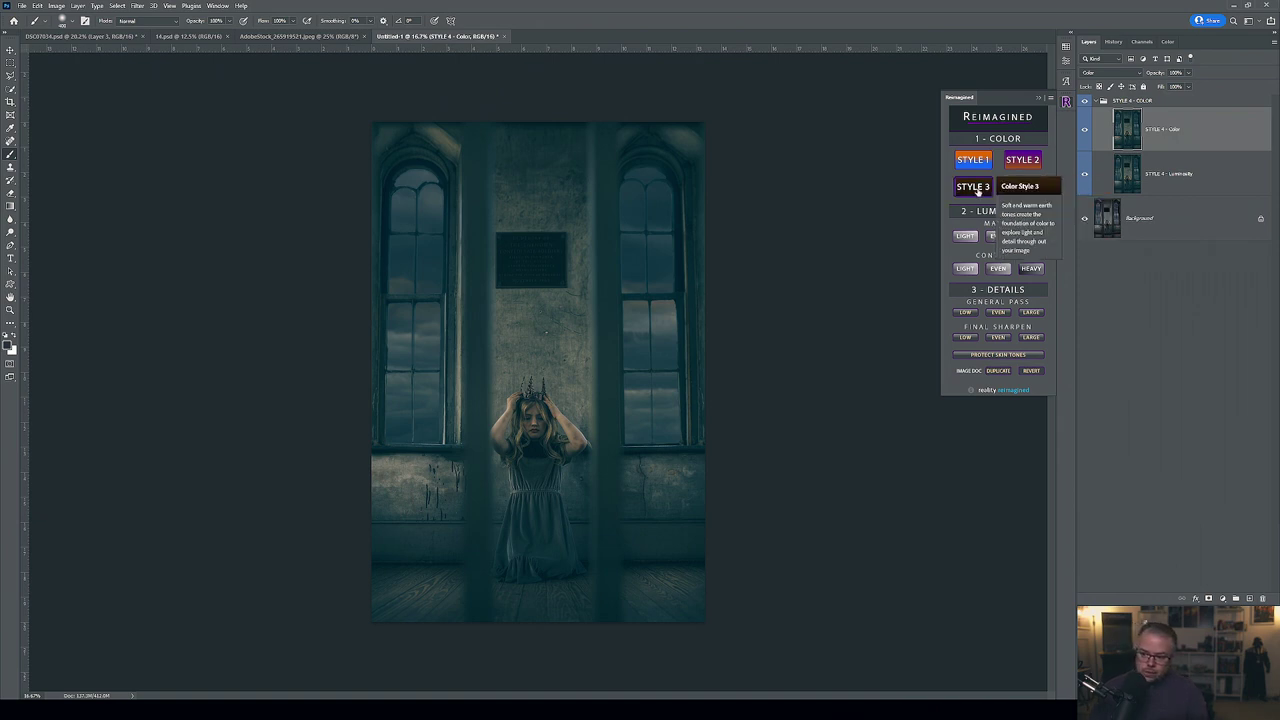
{"action": "left_click", "coordinate": [977, 190]}
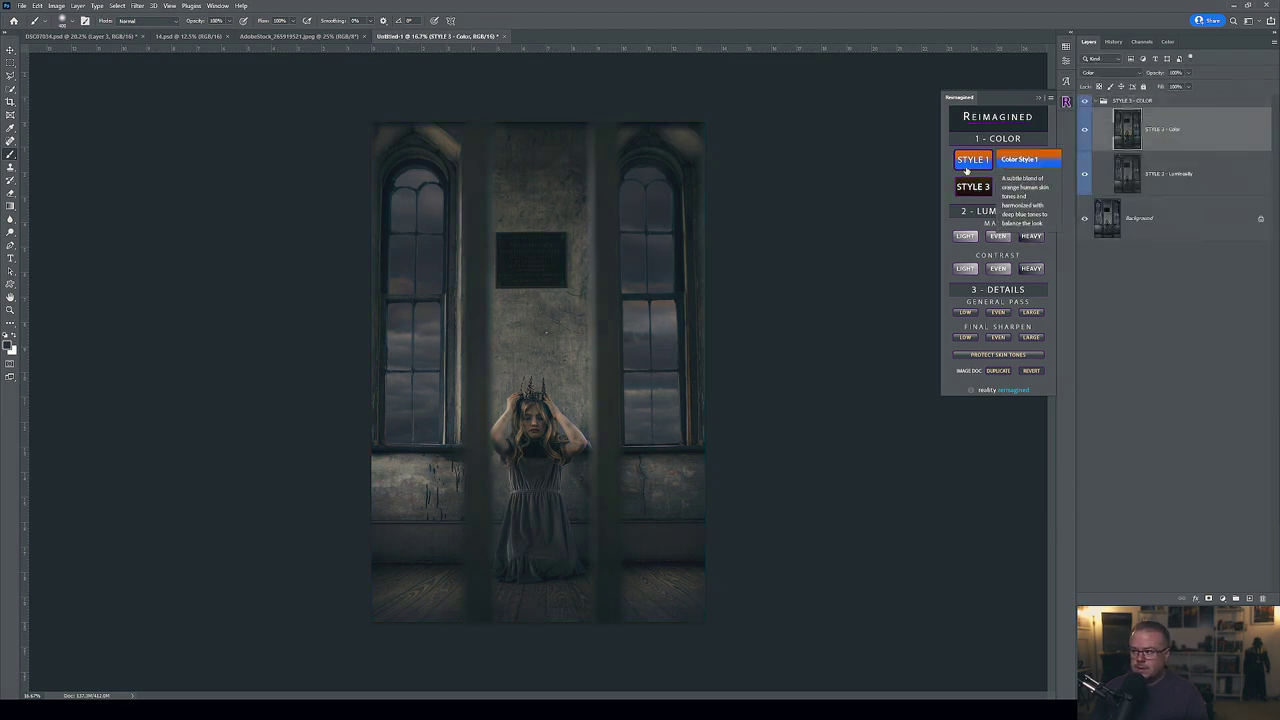
{"action": "left_click", "coordinate": [967, 161]}
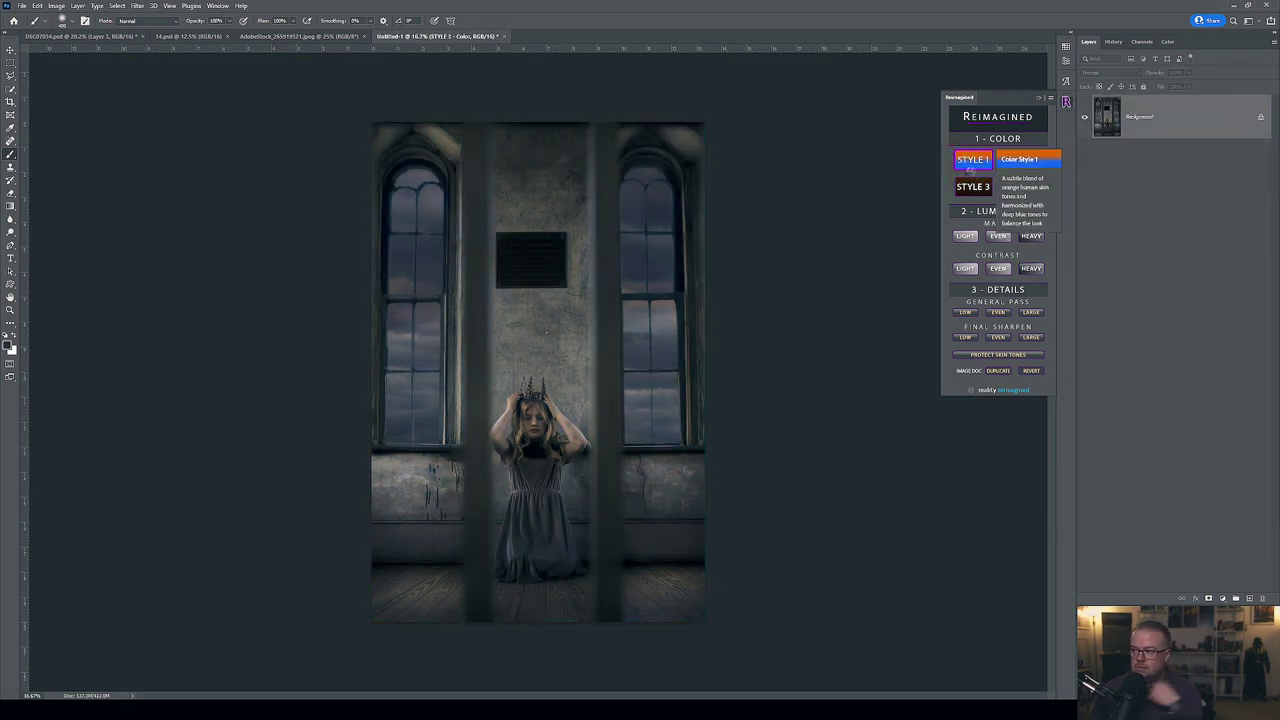
{"action": "left_click", "coordinate": [975, 192]}
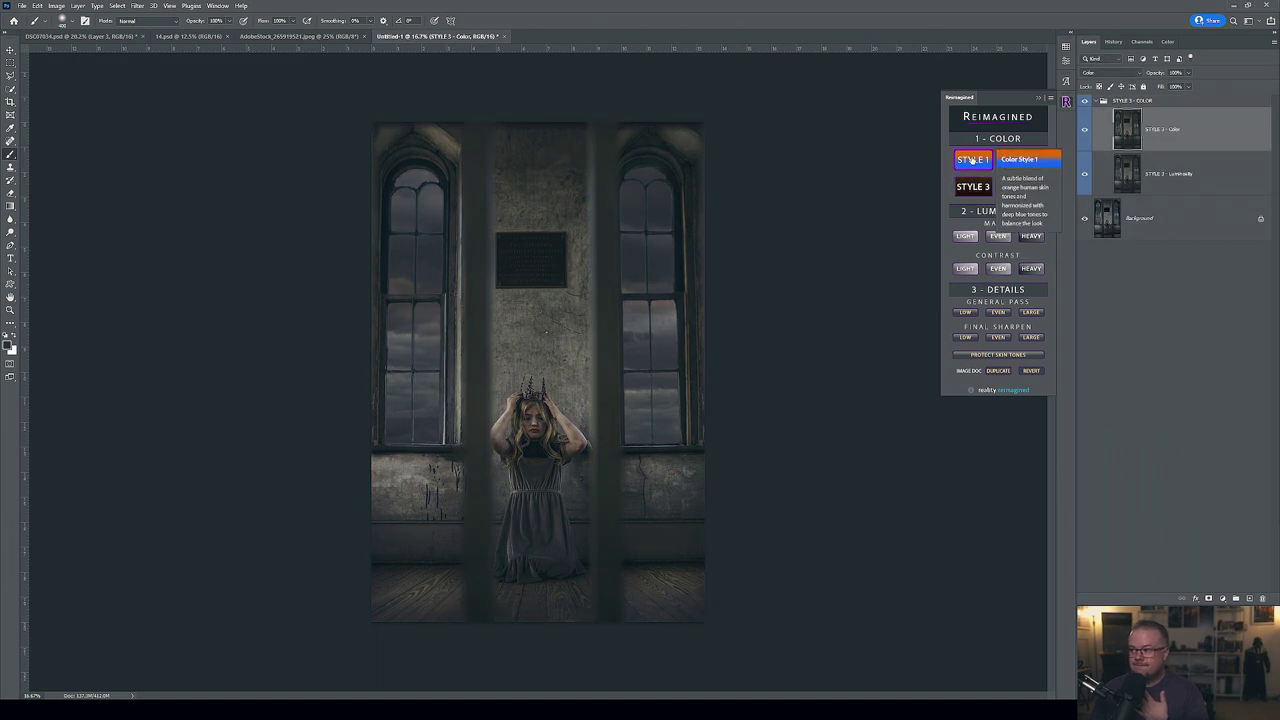
{"action": "left_click", "coordinate": [973, 160]}
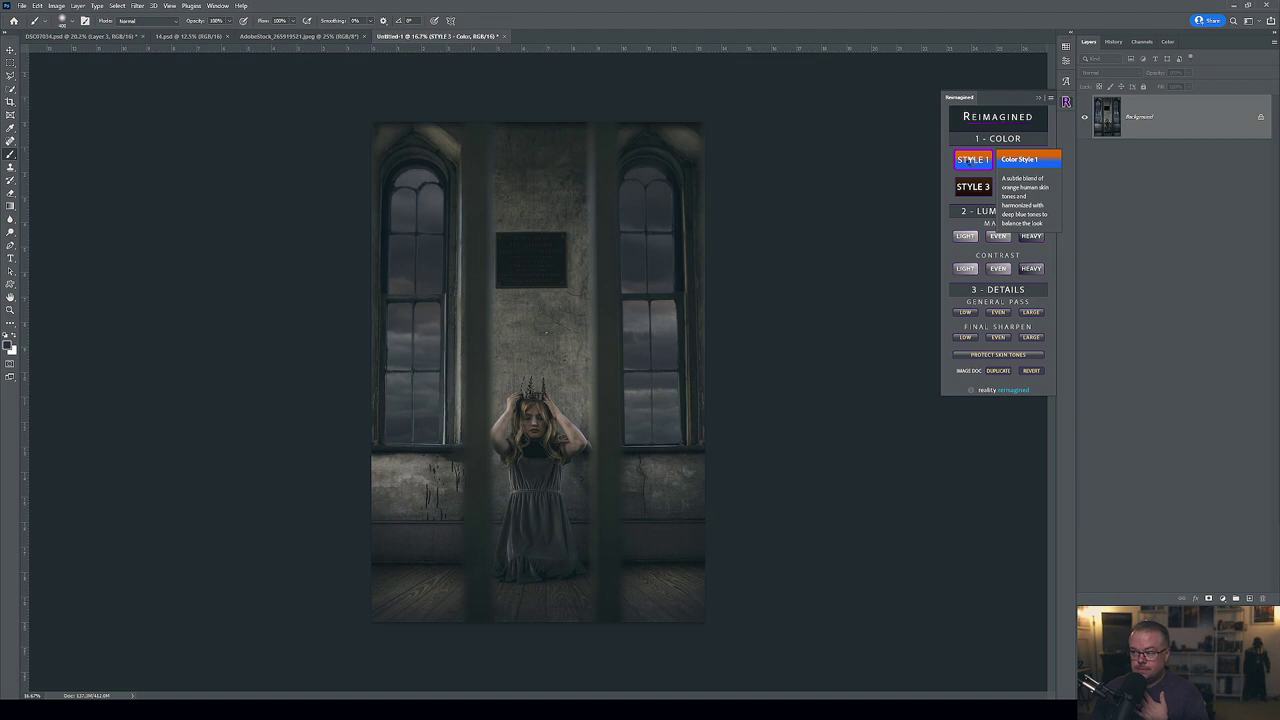
{"action": "left_click", "coordinate": [973, 187]}
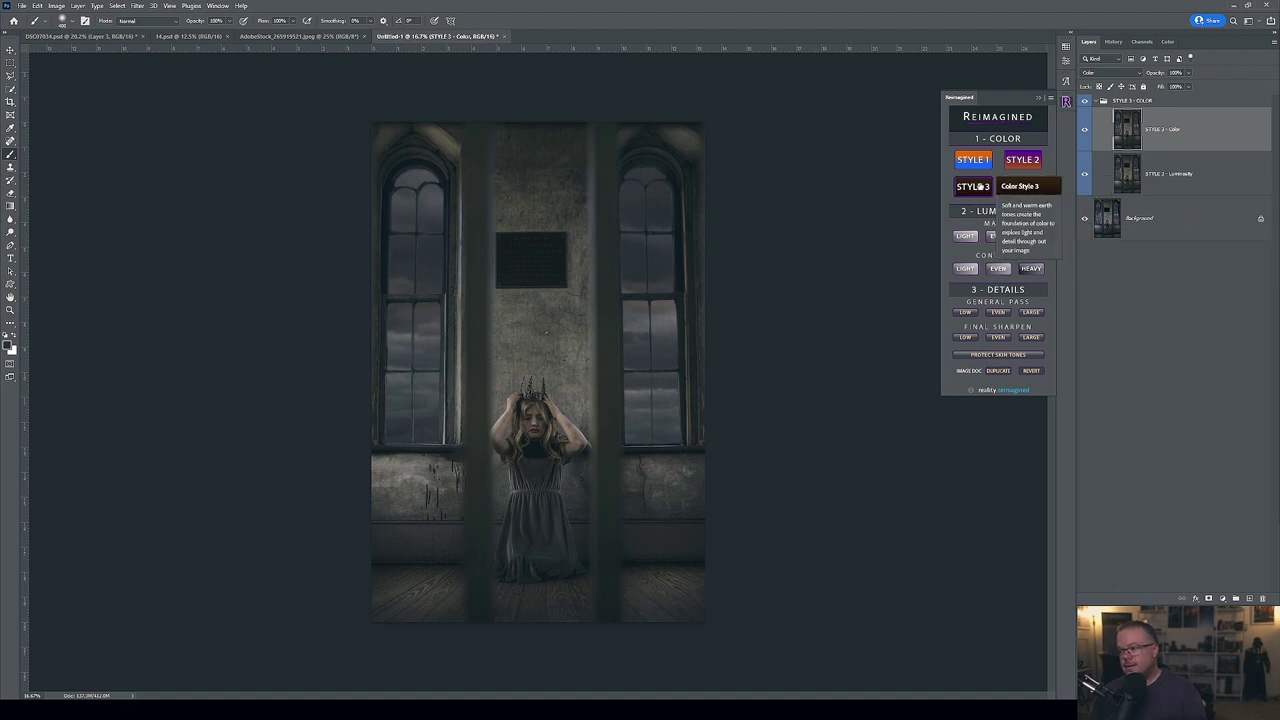
{"action": "left_click", "coordinate": [1022, 191]}
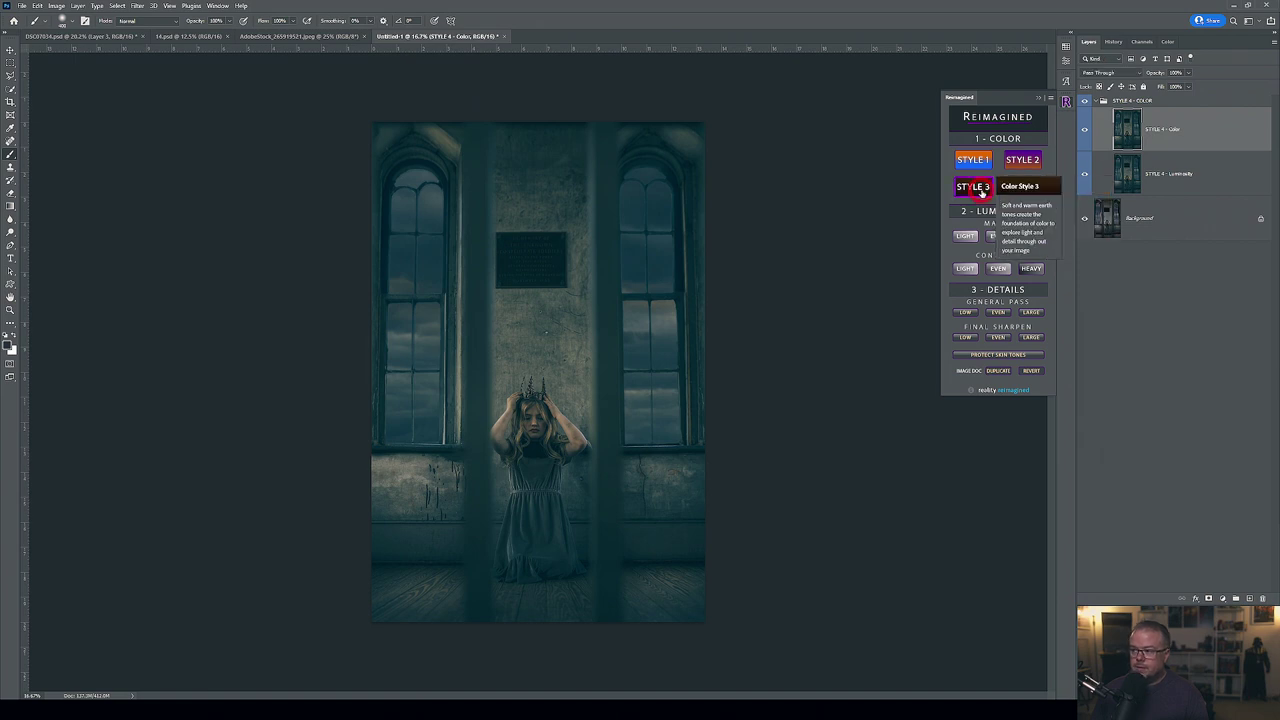
{"action": "left_click", "coordinate": [978, 188]}
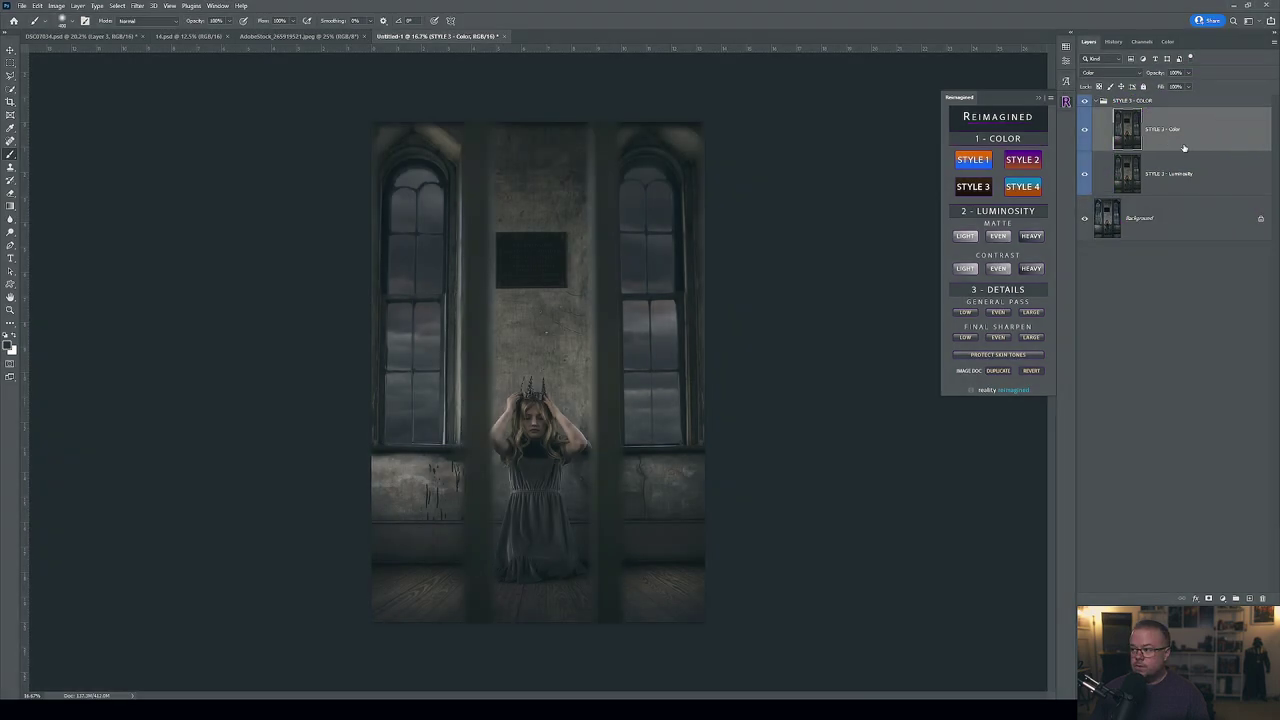
Set the STYLE 3 - Color layer's opacity to about 70% and the STYLE 3 - Luminosity layer's opacity to 100%.
{"action": "left_click", "coordinate": [1188, 73]}
{"action": "left_click_drag", "start_coordinate": [1194, 86], "coordinate": [1176, 87]}
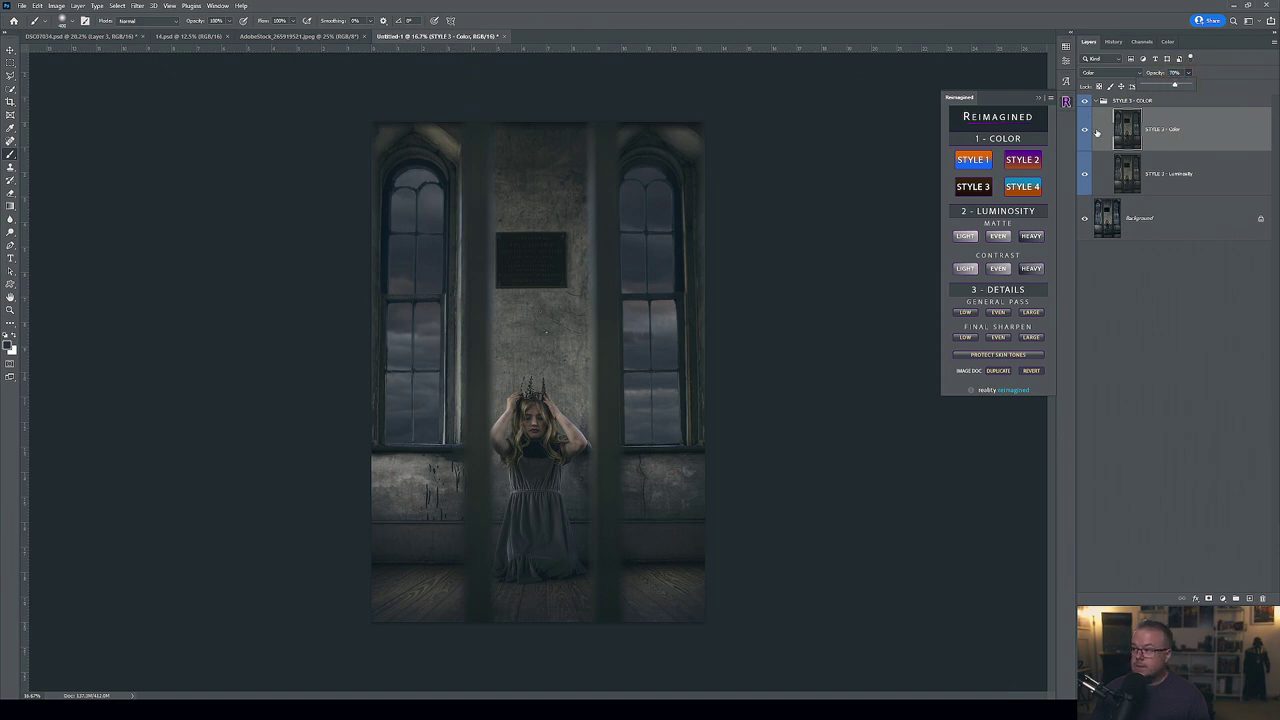
{"action": "left_click", "coordinate": [1193, 177]}
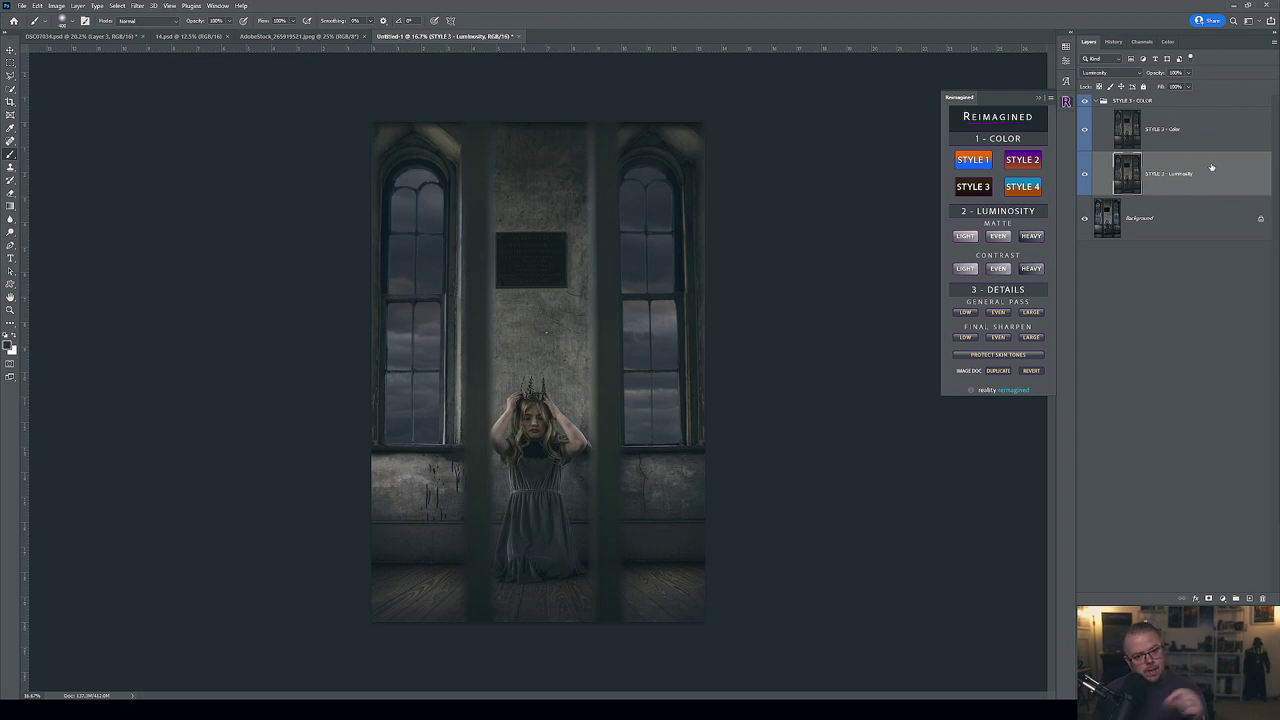
{"action": "mouse_move", "coordinate": [1188, 83]}
{"action": "left_mouse_down"}
{"action": "mouse_move", "coordinate": [1166, 87]}
{"action": "mouse_move", "coordinate": [1205, 86]}
{"action": "left_mouse_up"}
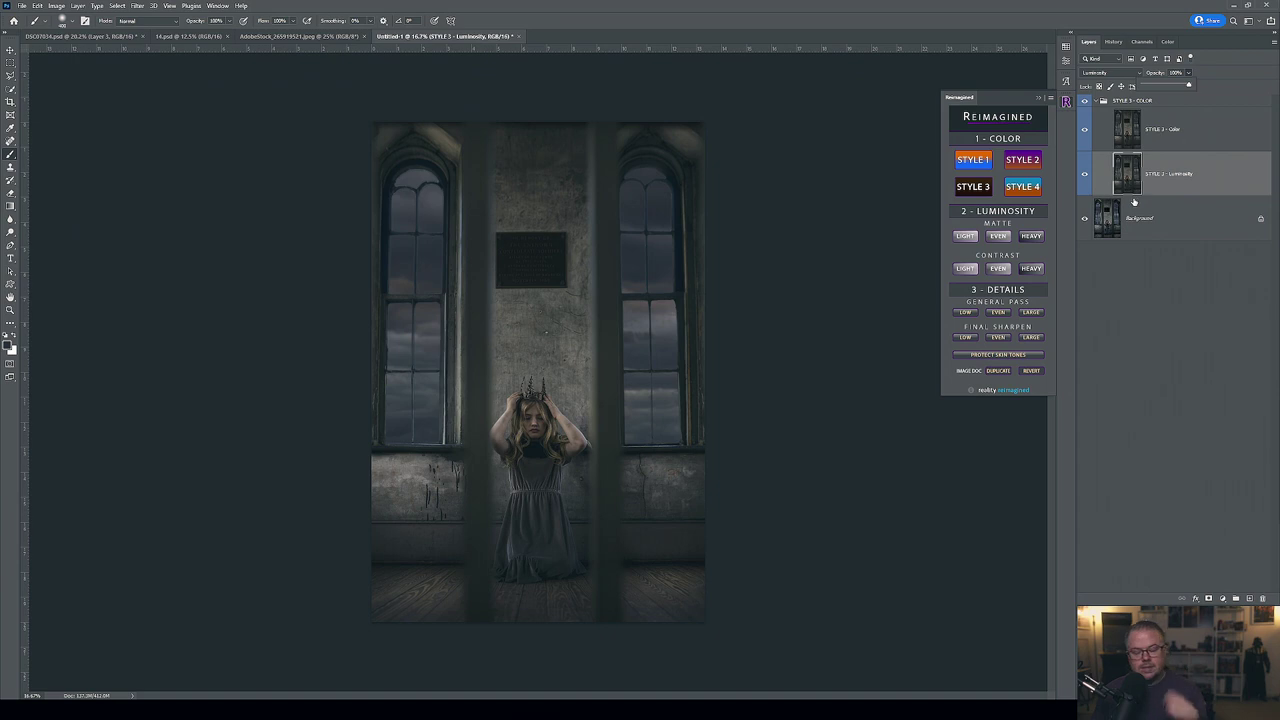
Try the Light matte luminosity adjustment and replace it with the Even matte.
{"action": "left_click", "coordinate": [987, 213]}
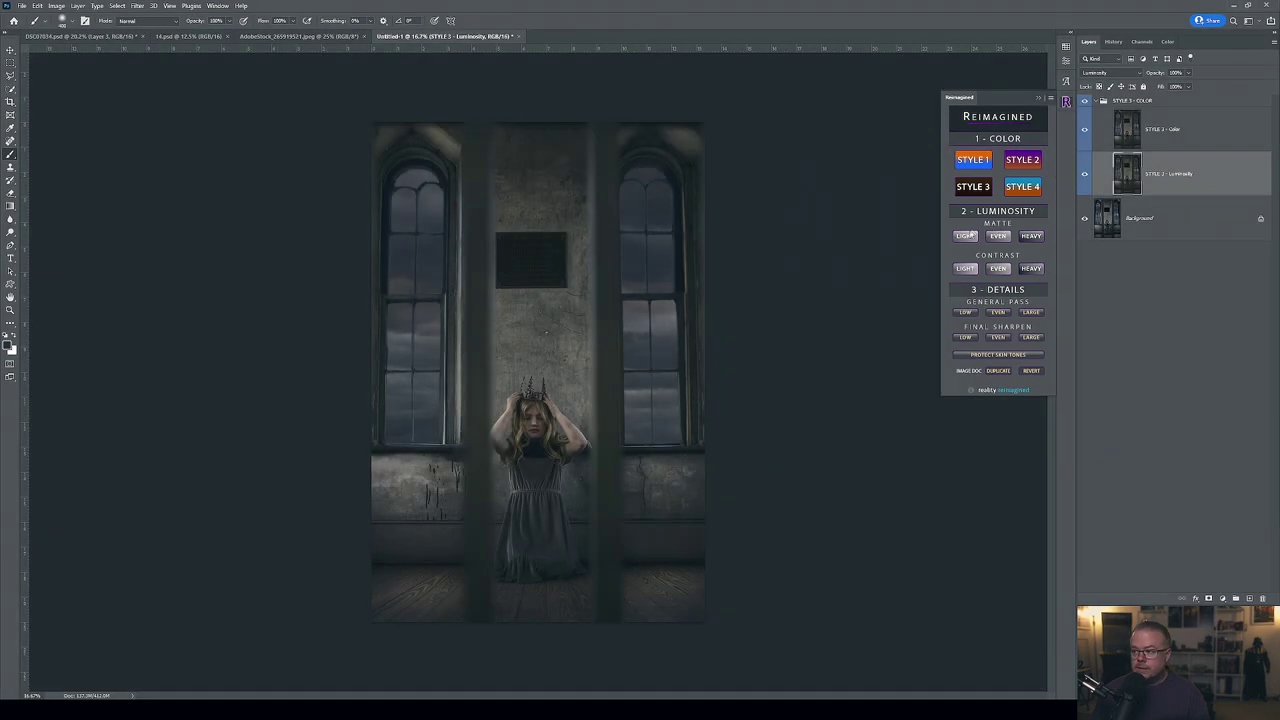
{"action": "left_click", "coordinate": [965, 236]}
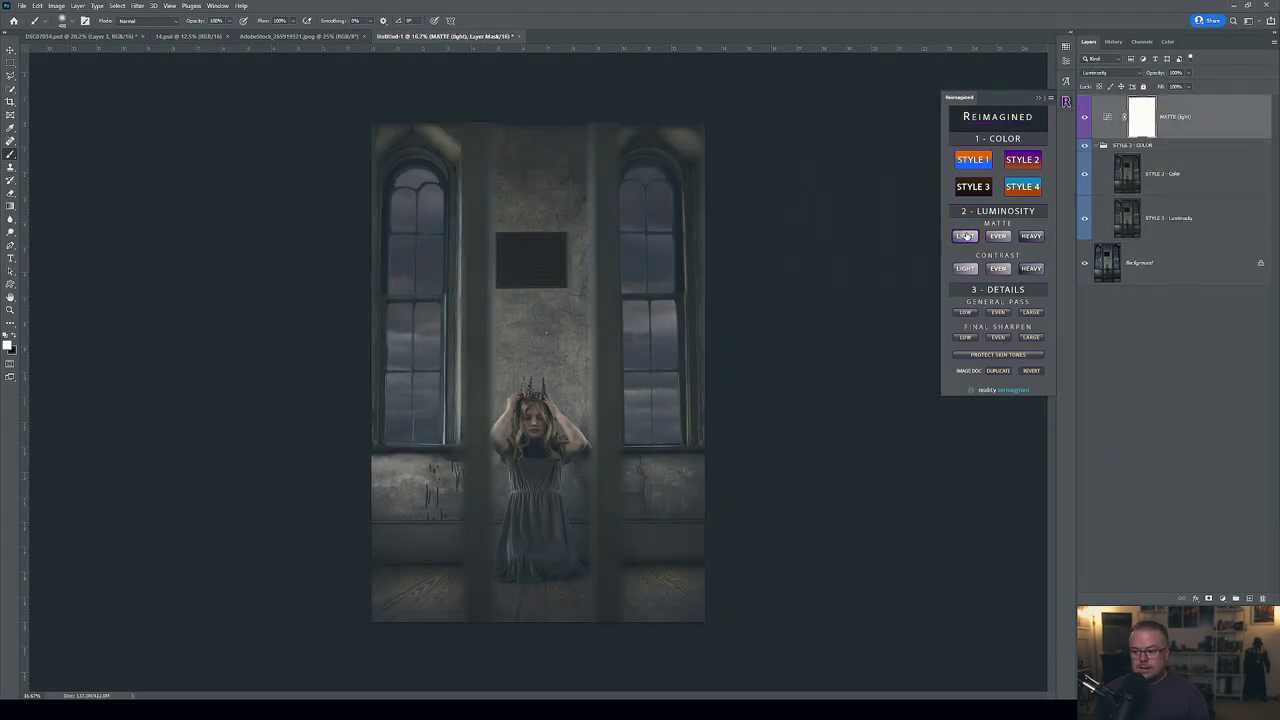
{"action": "left_click", "coordinate": [999, 236]}
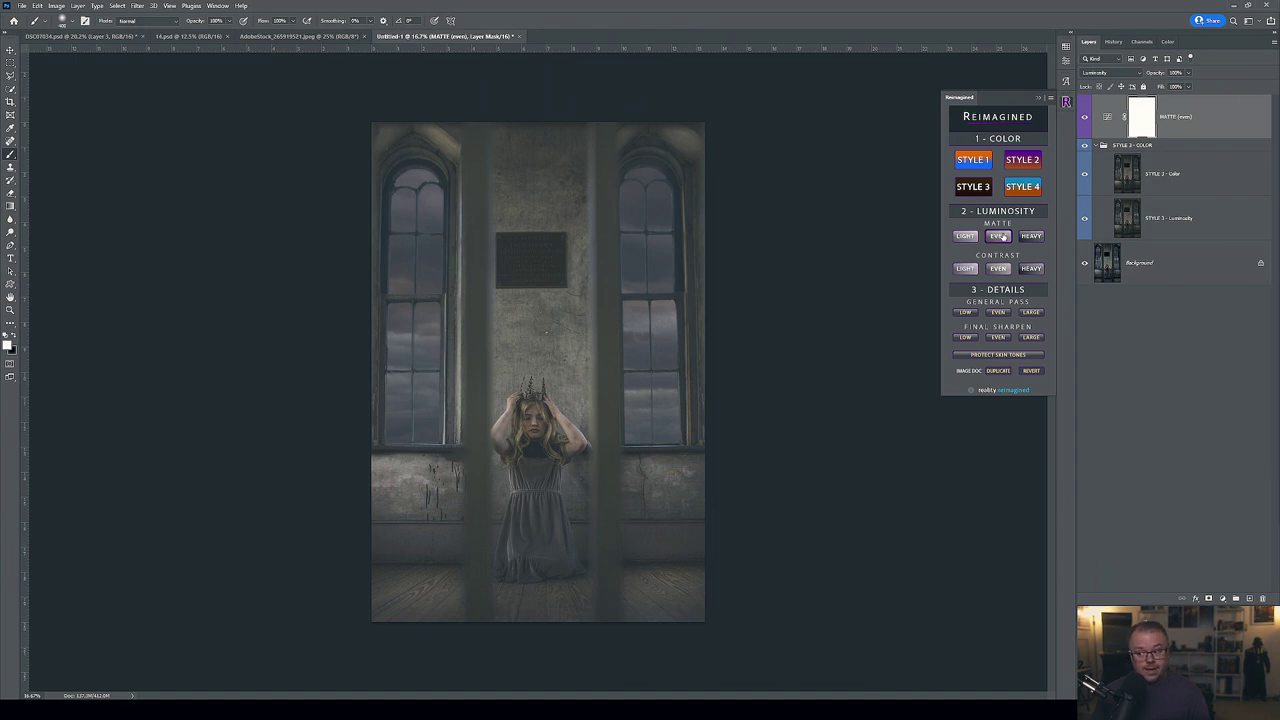
Try the Heavy matte before restoring the Even matte, then compare the Even and Light contrast adjustments and settle on Light.
{"action": "left_click", "coordinate": [1029, 236]}
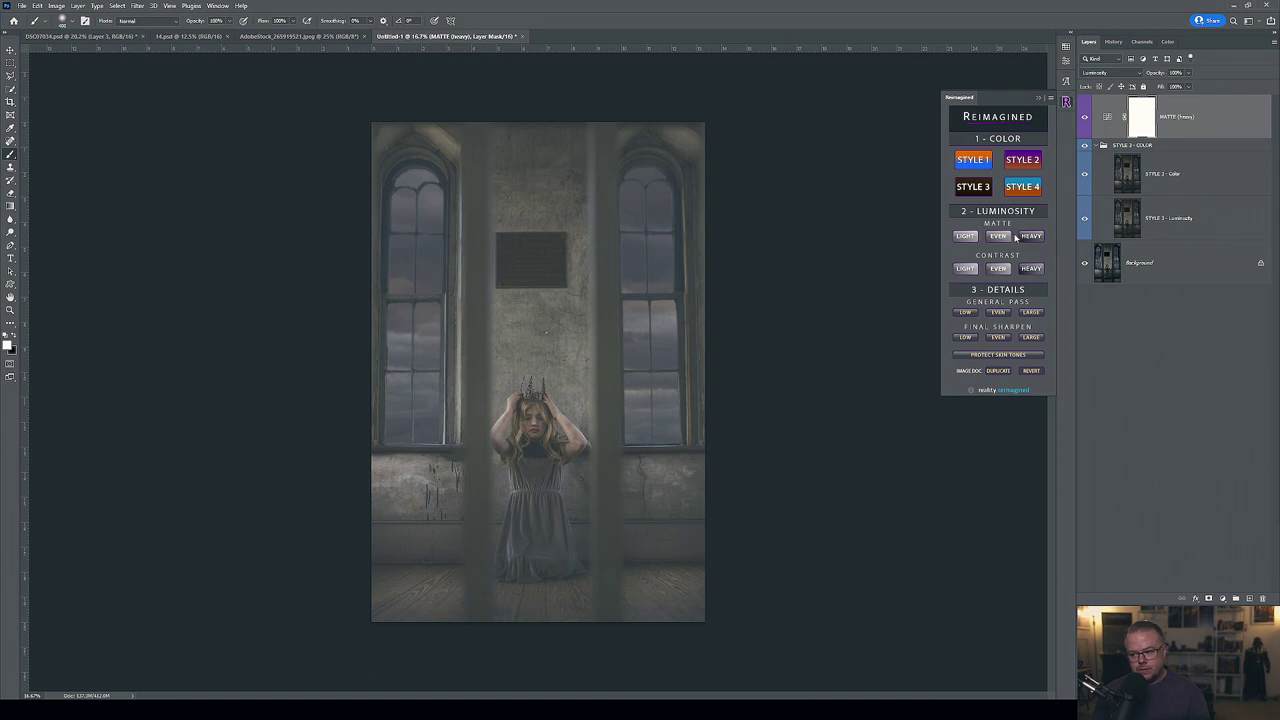
{"action": "left_click", "coordinate": [999, 237]}
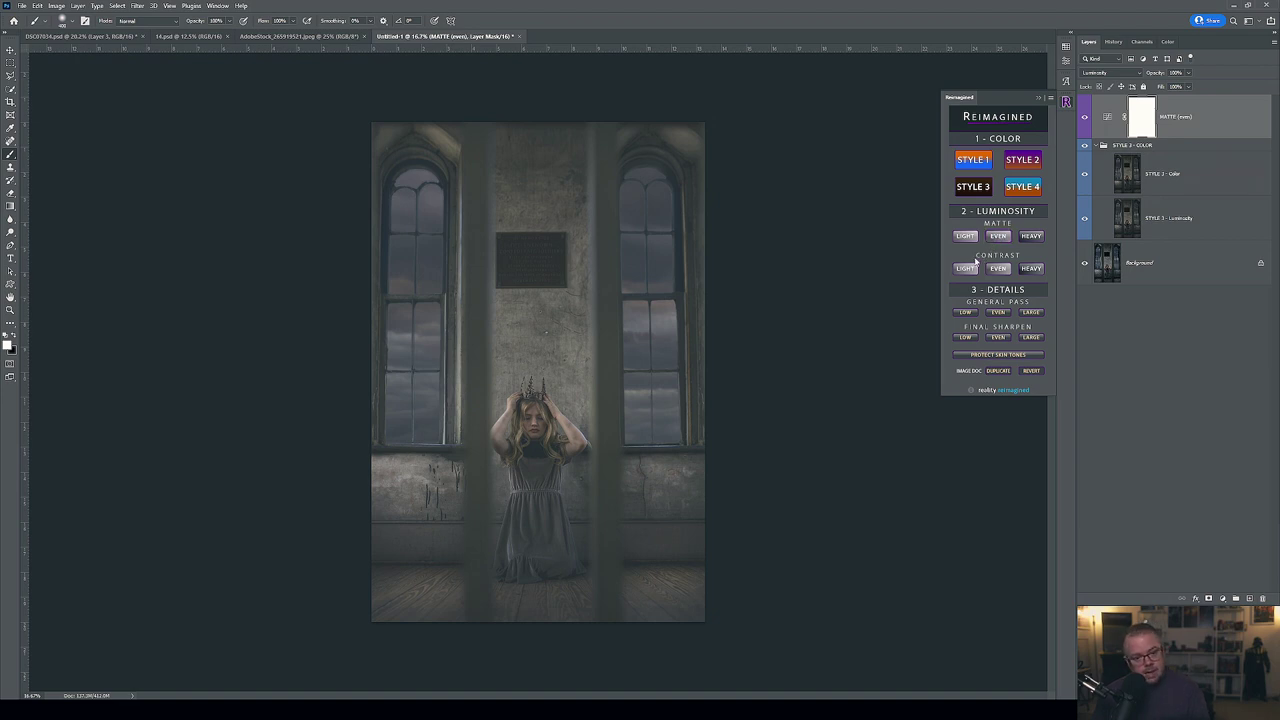
{"action": "left_click", "coordinate": [964, 269]}
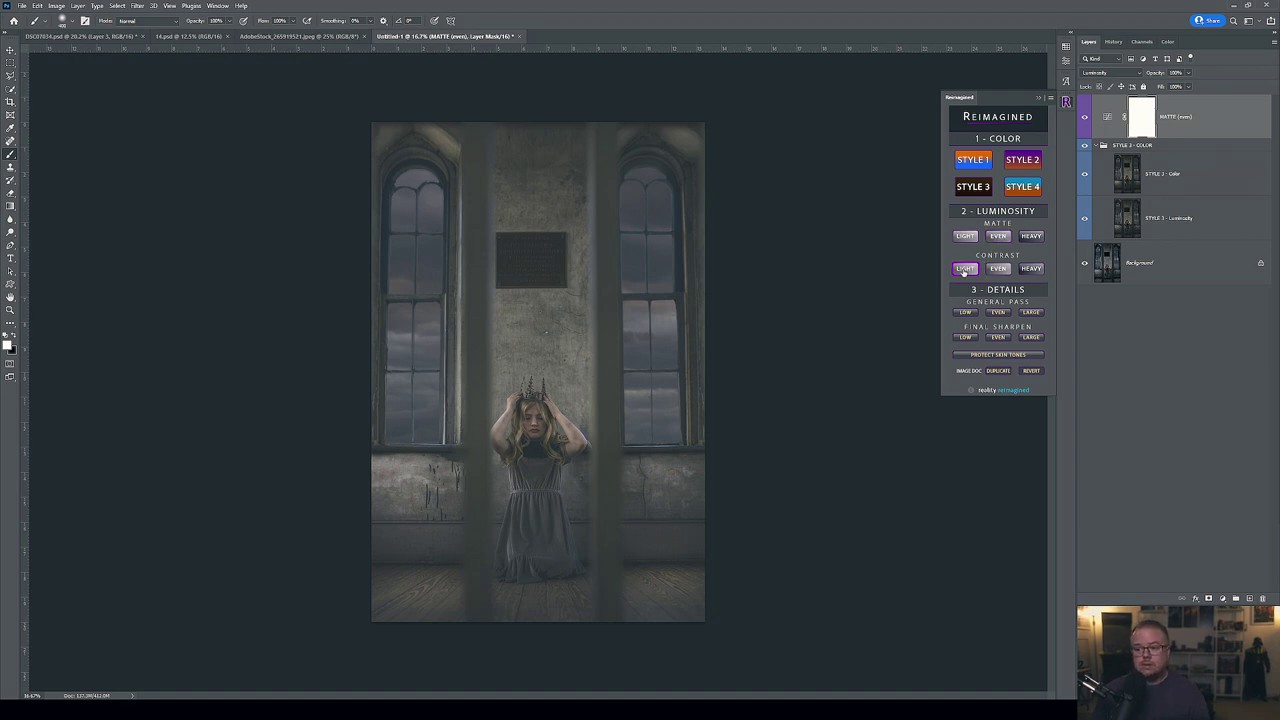
{"action": "left_click", "coordinate": [998, 269]}
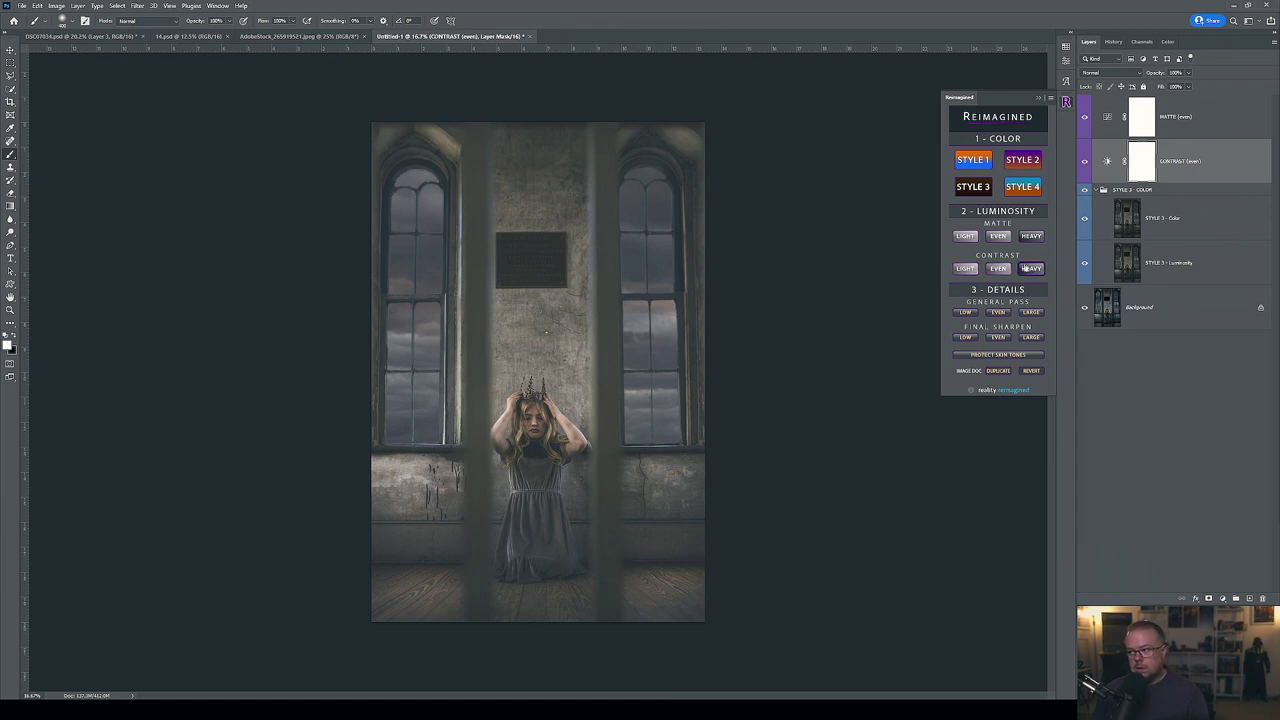
{"action": "left_click", "coordinate": [966, 269]}
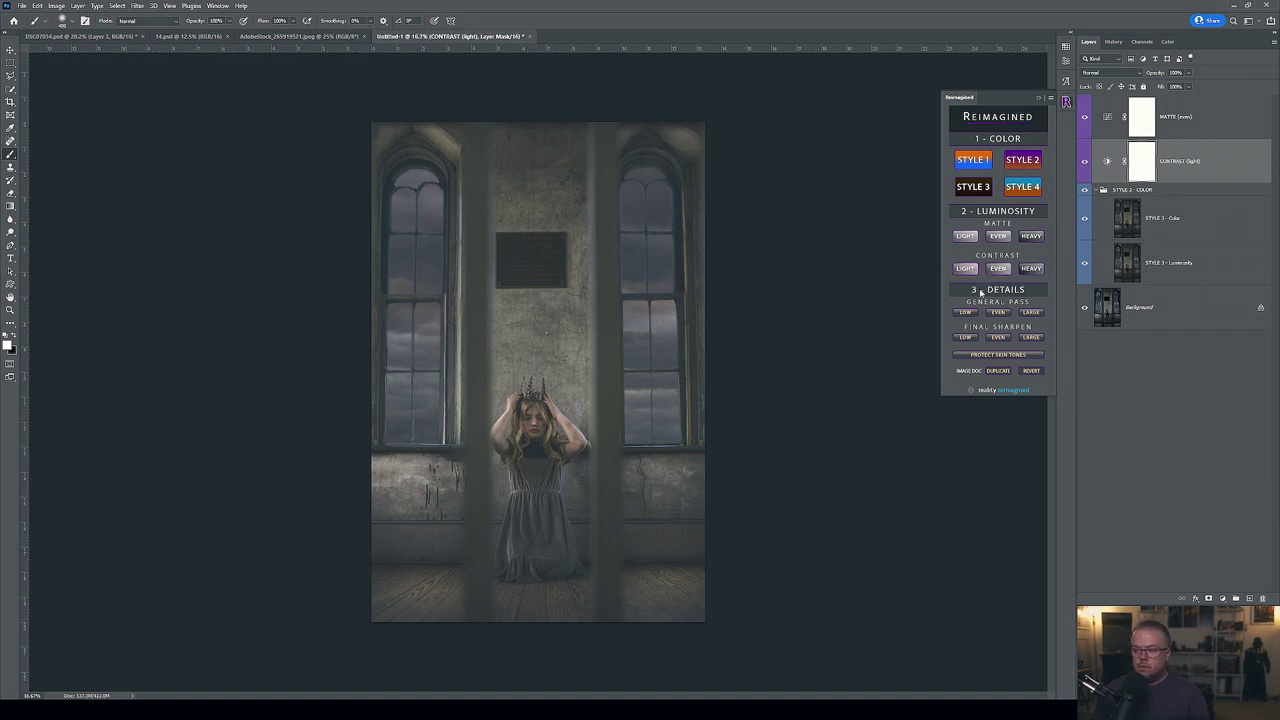
Try the Low General Pass detail enhancement, check it on the woman, and replace it with the Even General Pass.
{"action": "left_click", "coordinate": [965, 311]}
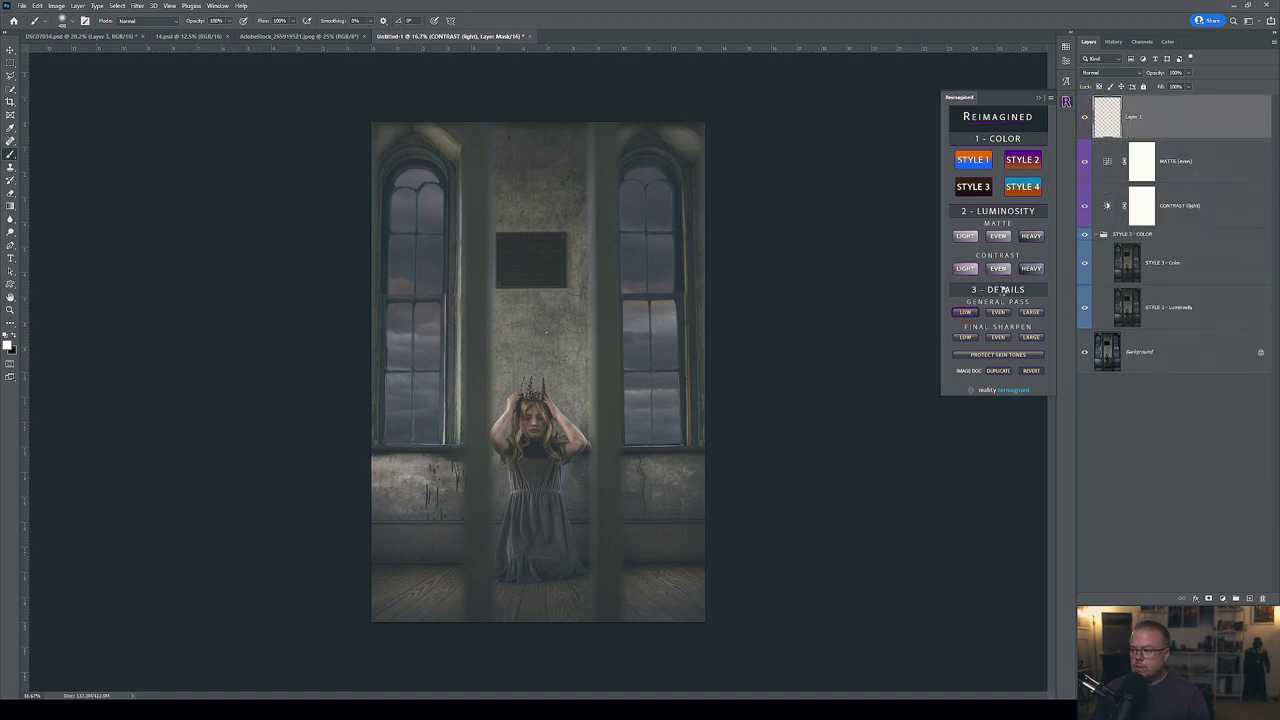
{"action": "scroll", "coordinate": [535, 420], "scroll_direction": "up", "scroll_amount": 5}
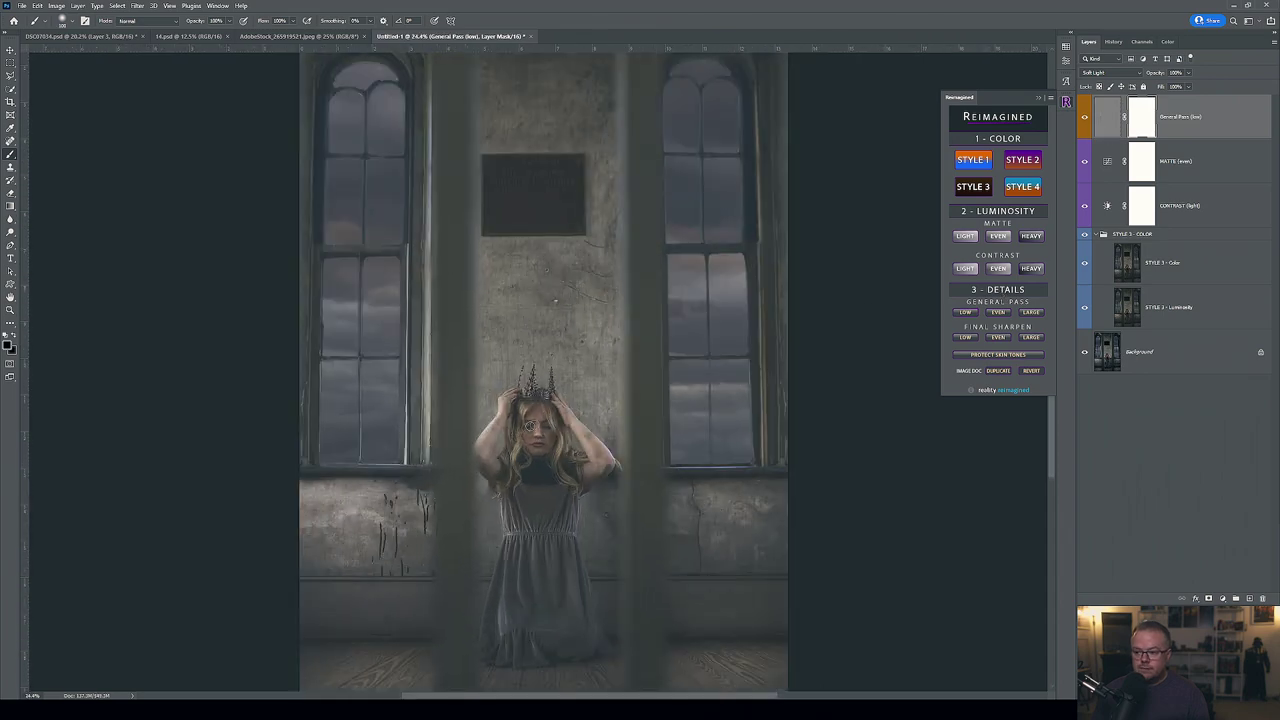
{"action": "scroll", "coordinate": [558, 463], "scroll_direction": "up", "scroll_amount": 2}
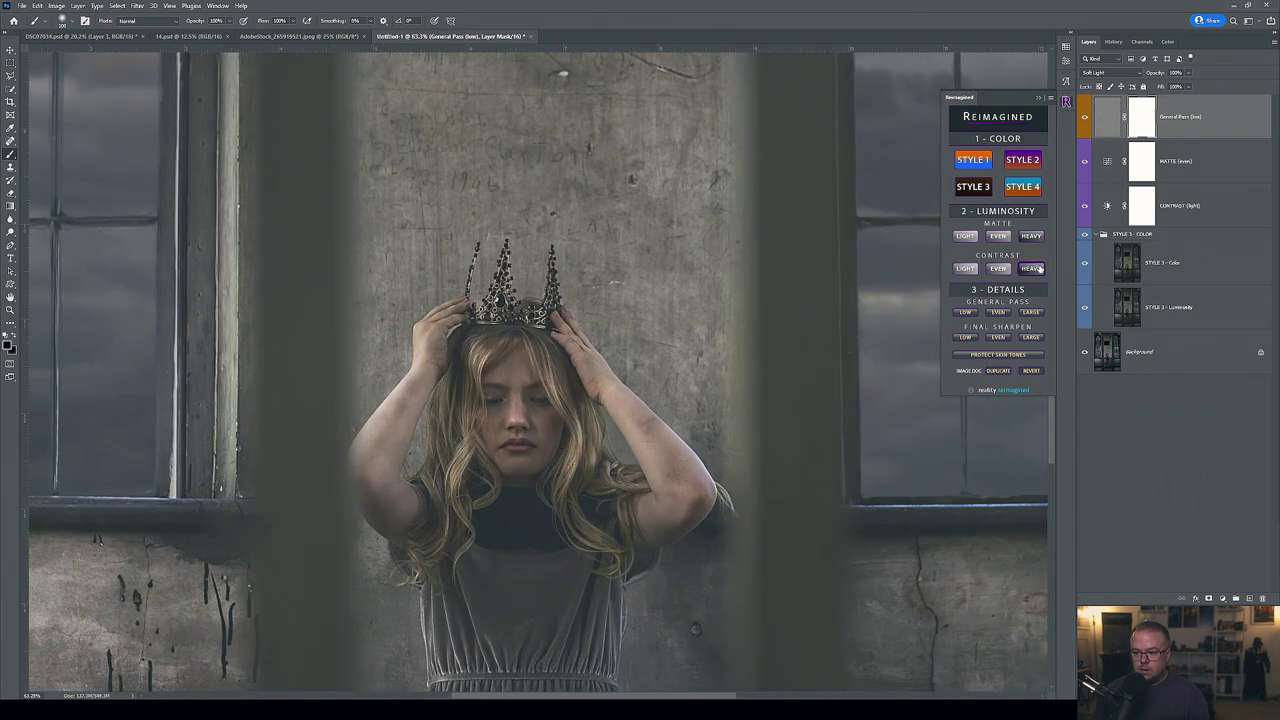
{"action": "left_click", "coordinate": [996, 312]}
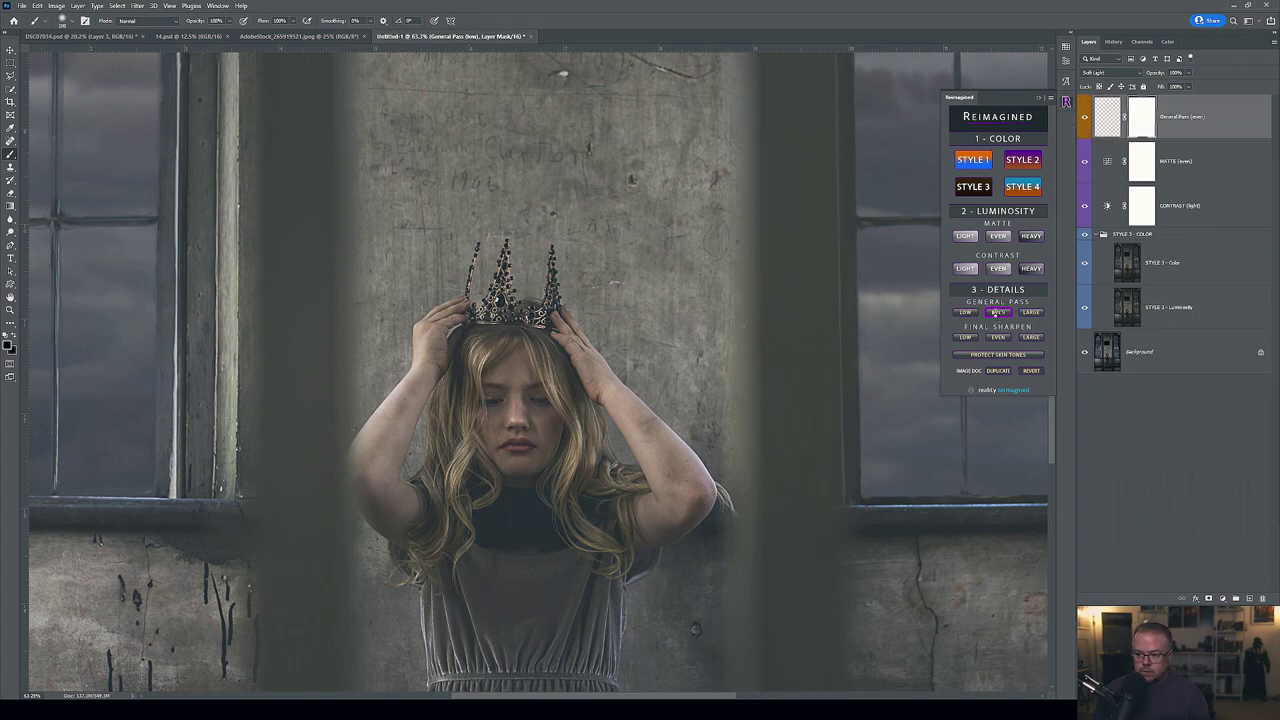
{"action": "key", "text": "ctrl+0"}
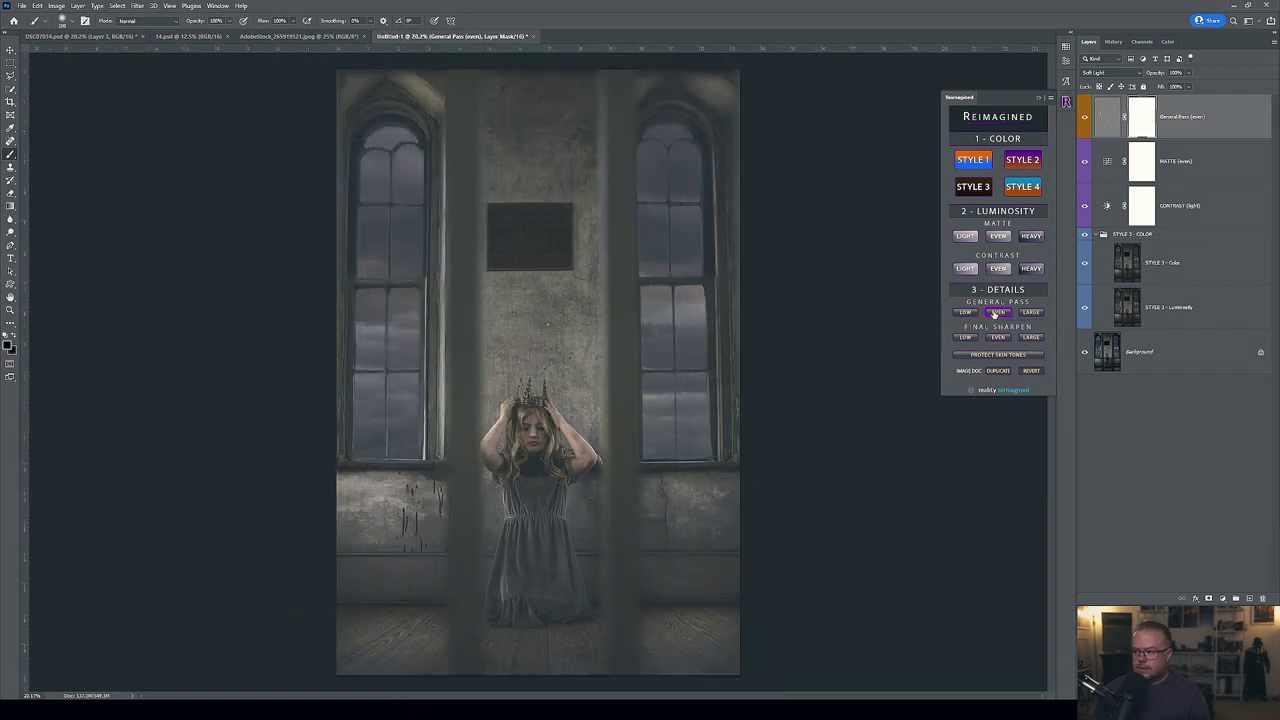
Add the Even Final Sharpen and paint its mask white over the woman's eyes, crown and hair to reveal the sharpening.
{"action": "left_click", "coordinate": [998, 337]}
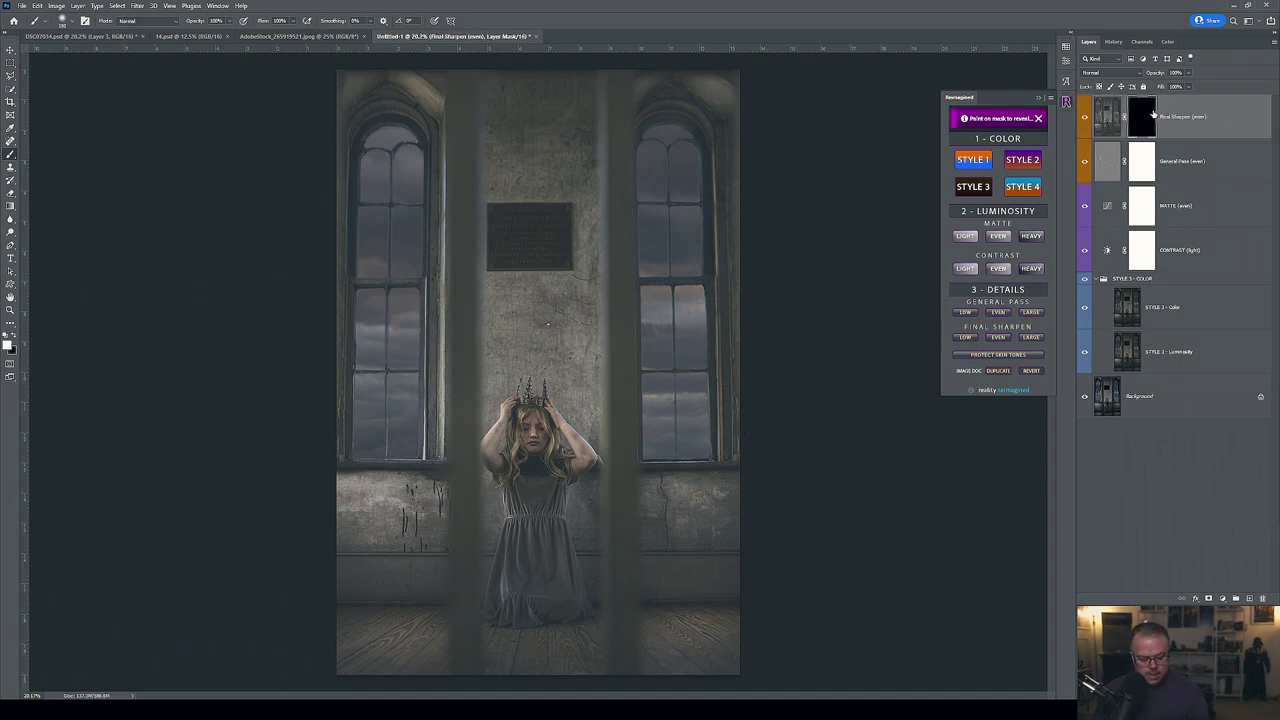
{"action": "scroll", "coordinate": [553, 425], "scroll_direction": "up", "scroll_amount": 5}
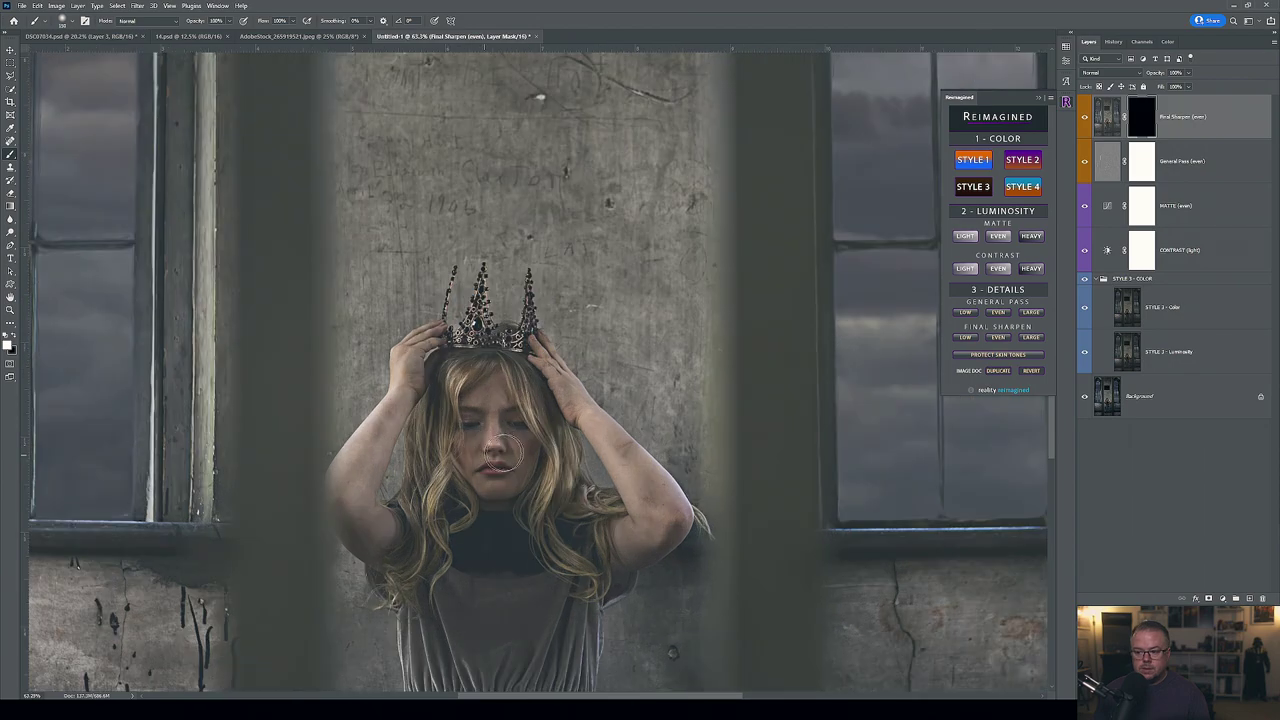
{"action": "scroll", "coordinate": [523, 433], "scroll_direction": "up", "scroll_amount": 2}
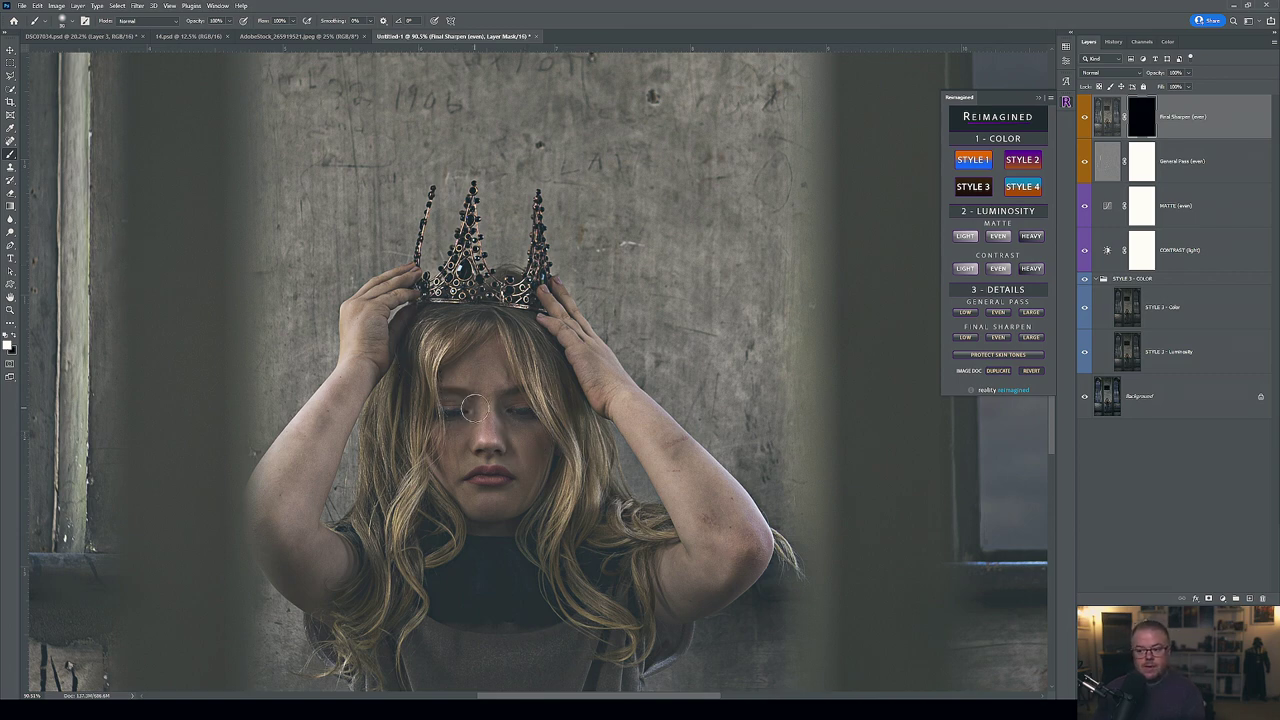
{"action": "mouse_move", "coordinate": [472, 408]}
{"action": "left_mouse_down"}
{"action": "mouse_move", "coordinate": [450, 404]}
{"action": "mouse_move", "coordinate": [513, 411]}
{"action": "left_mouse_up"}
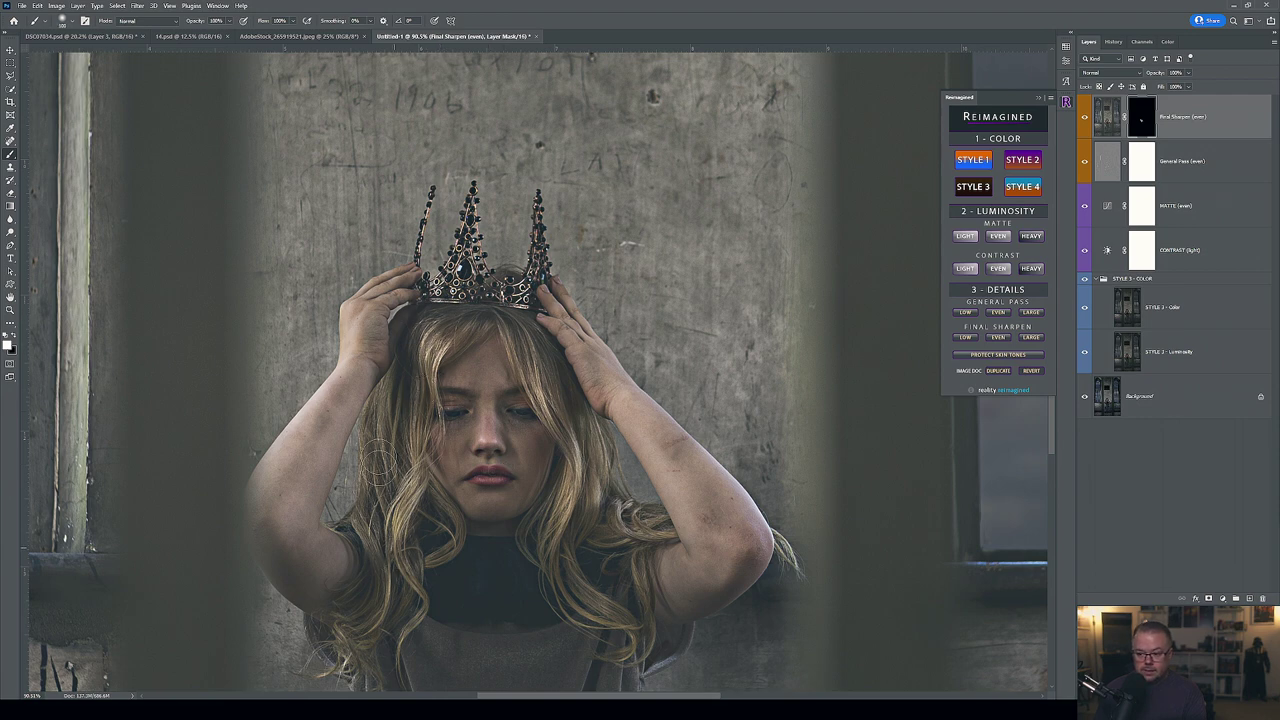
{"action": "mouse_move", "coordinate": [408, 240]}
{"action": "left_mouse_down"}
{"action": "mouse_move", "coordinate": [465, 254]}
{"action": "mouse_move", "coordinate": [458, 276]}
{"action": "mouse_move", "coordinate": [470, 286]}
{"action": "mouse_move", "coordinate": [528, 289]}
{"action": "mouse_move", "coordinate": [432, 296]}
{"action": "mouse_move", "coordinate": [436, 282]}
{"action": "mouse_move", "coordinate": [438, 296]}
{"action": "left_mouse_up"}
{"action": "left_click_drag", "start_coordinate": [419, 379], "coordinate": [362, 632]}
{"action": "left_click_drag", "start_coordinate": [413, 527], "coordinate": [408, 282]}
{"action": "key", "text": "ctrl+0"}
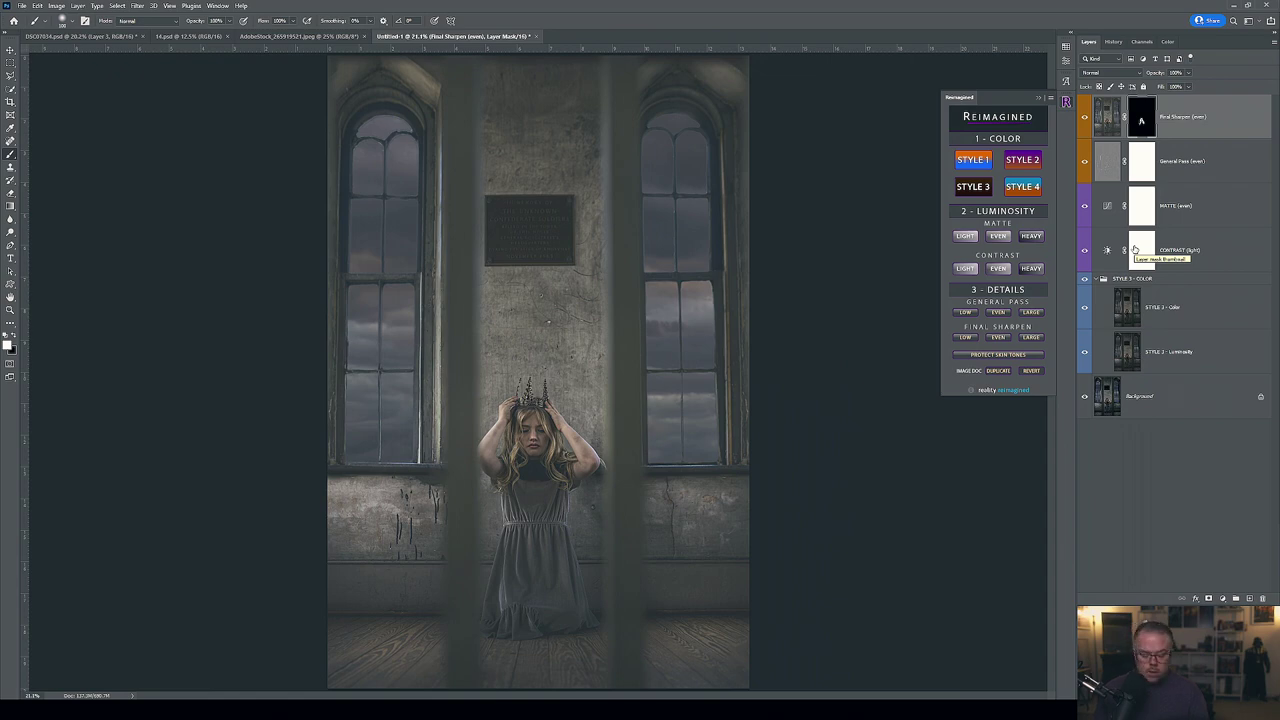
Merge all layers into the background and add a teal Solid Color fill layer with hue 182, saturation 95% and brightness 45%.
{"action": "key", "text": "ctrl+shift+e"}
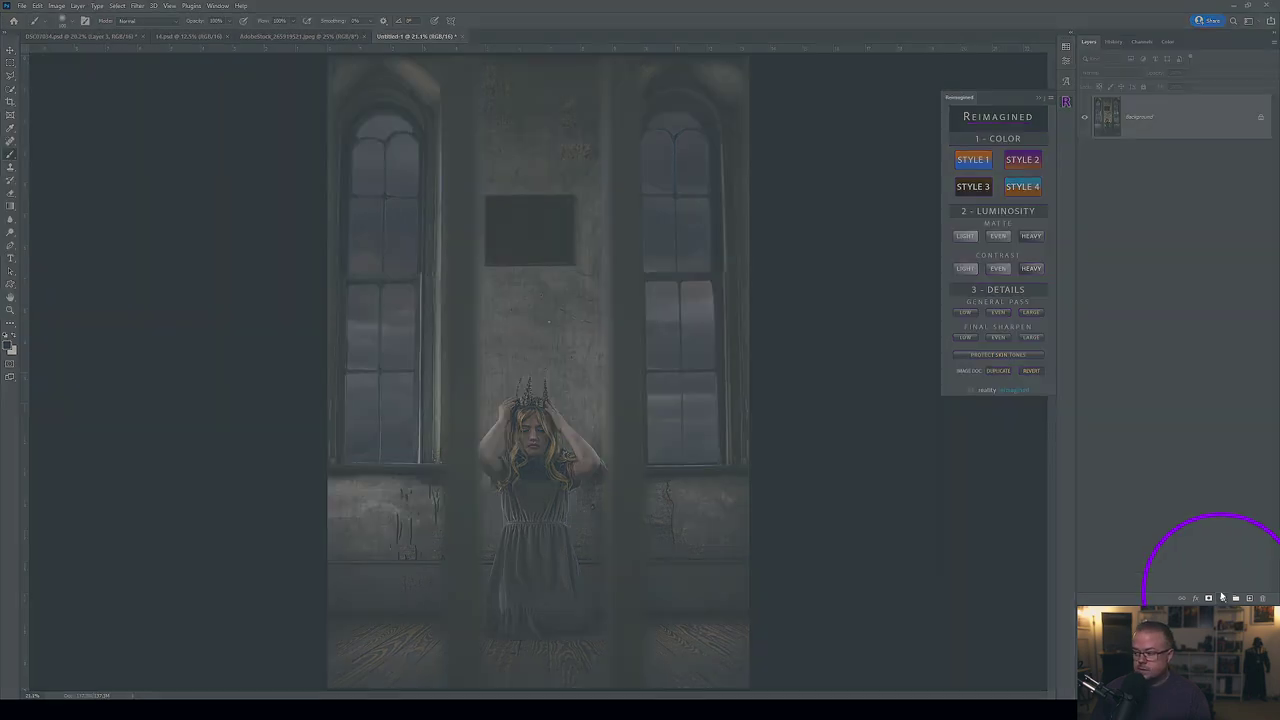
{"action": "left_click", "coordinate": [1223, 599]}
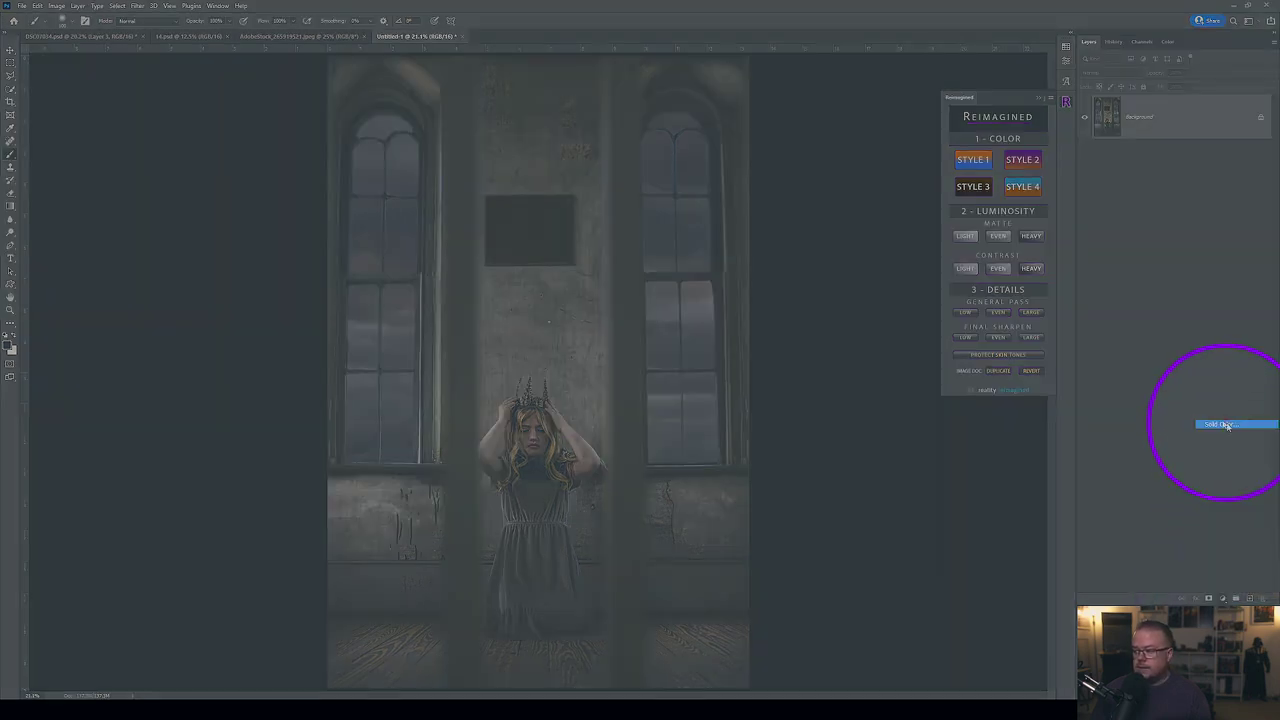
{"action": "left_click", "coordinate": [1220, 424]}
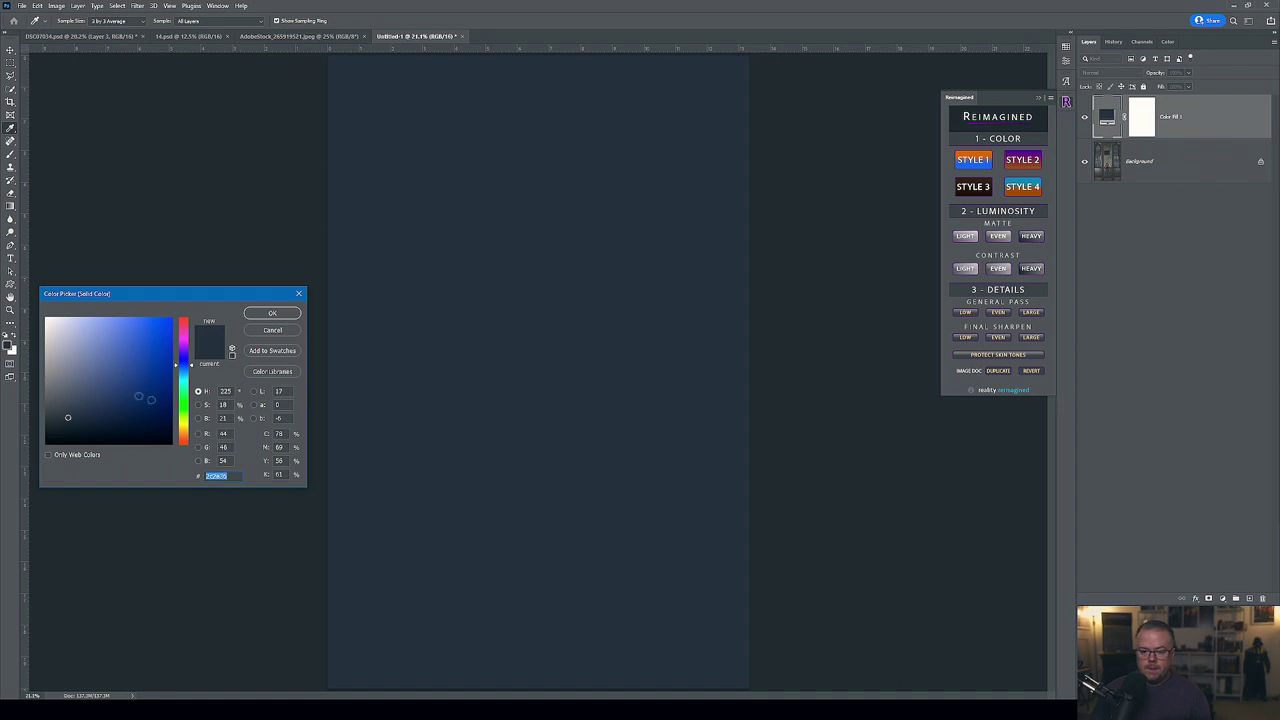
{"action": "left_click", "coordinate": [186, 380]}
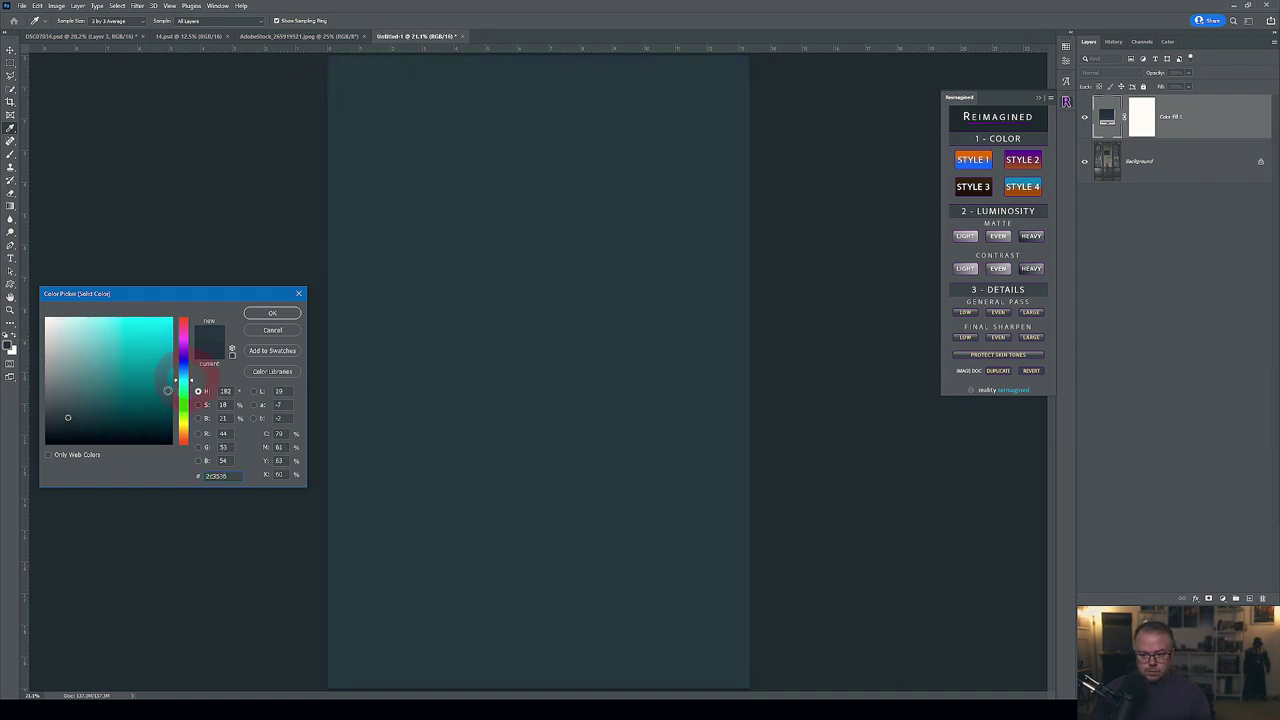
{"action": "left_click", "coordinate": [165, 389]}
{"action": "left_click", "coordinate": [223, 418]}
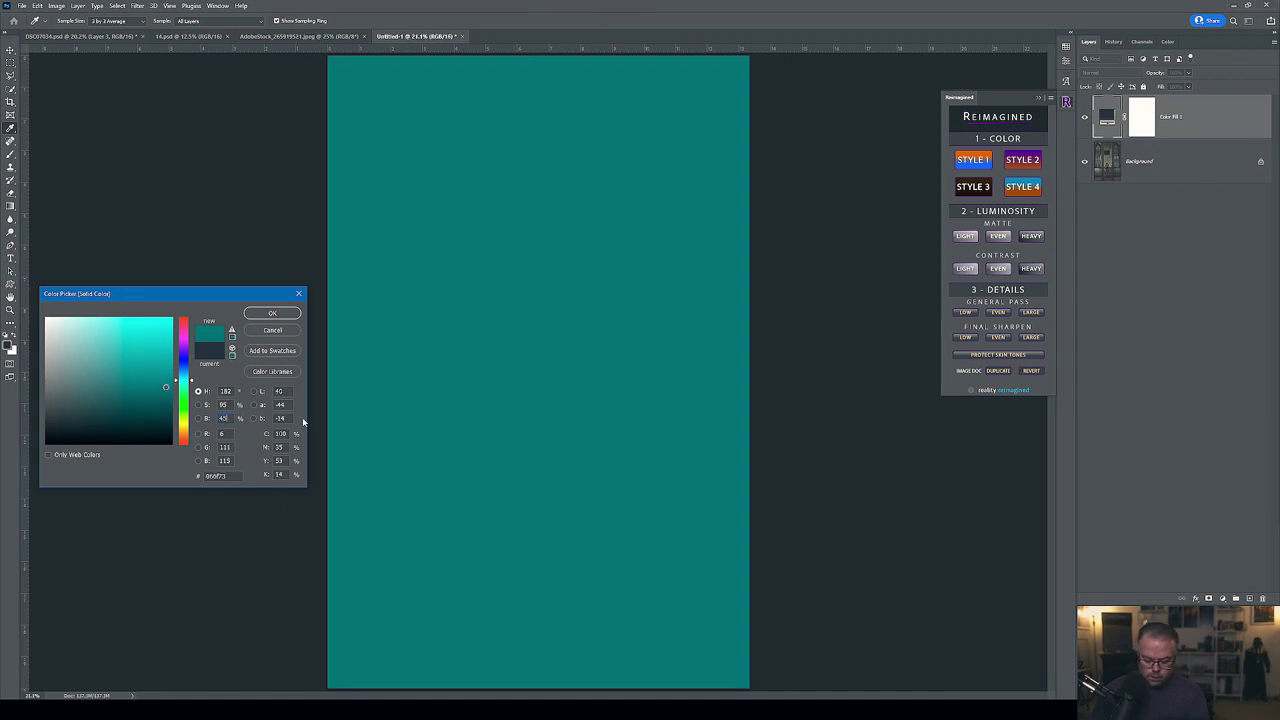
{"action": "key", "text": "Return"}
{"action": "key", "text": "b"}
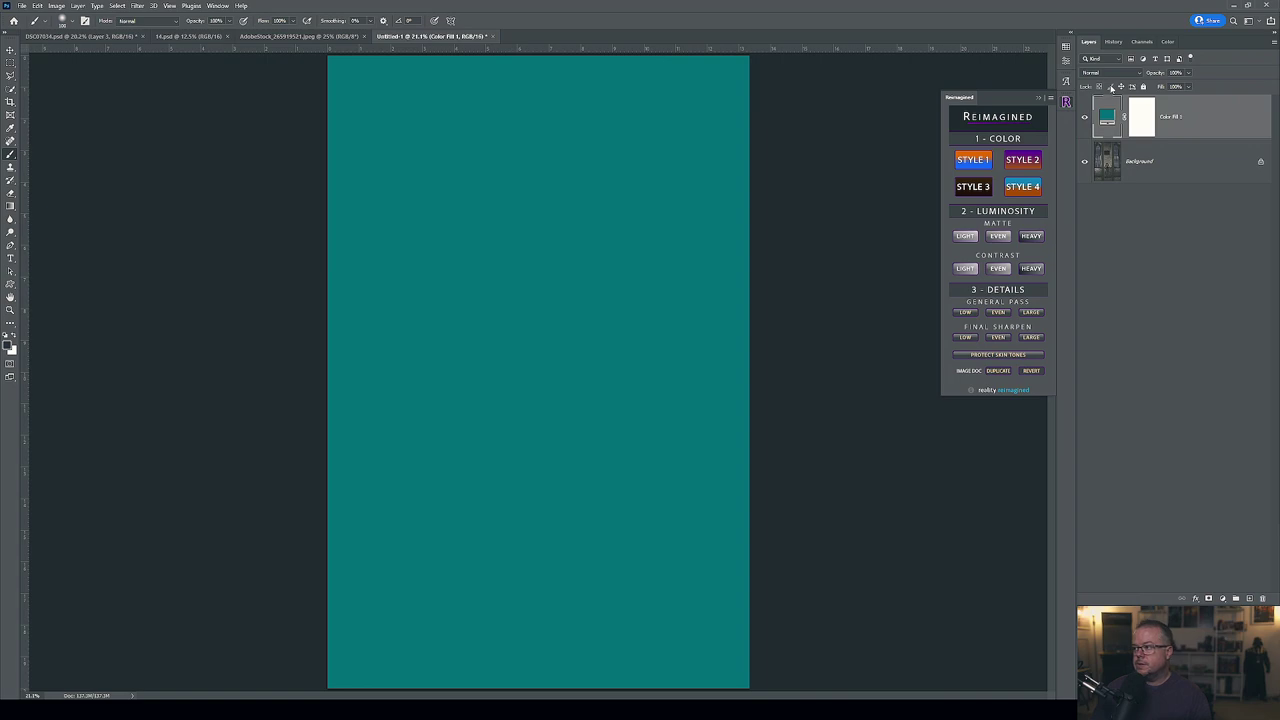
Compare Soft Light and Lighten blending for the teal fill layer and settle on Soft Light at about 15% opacity.
{"action": "left_click", "coordinate": [1106, 73]}
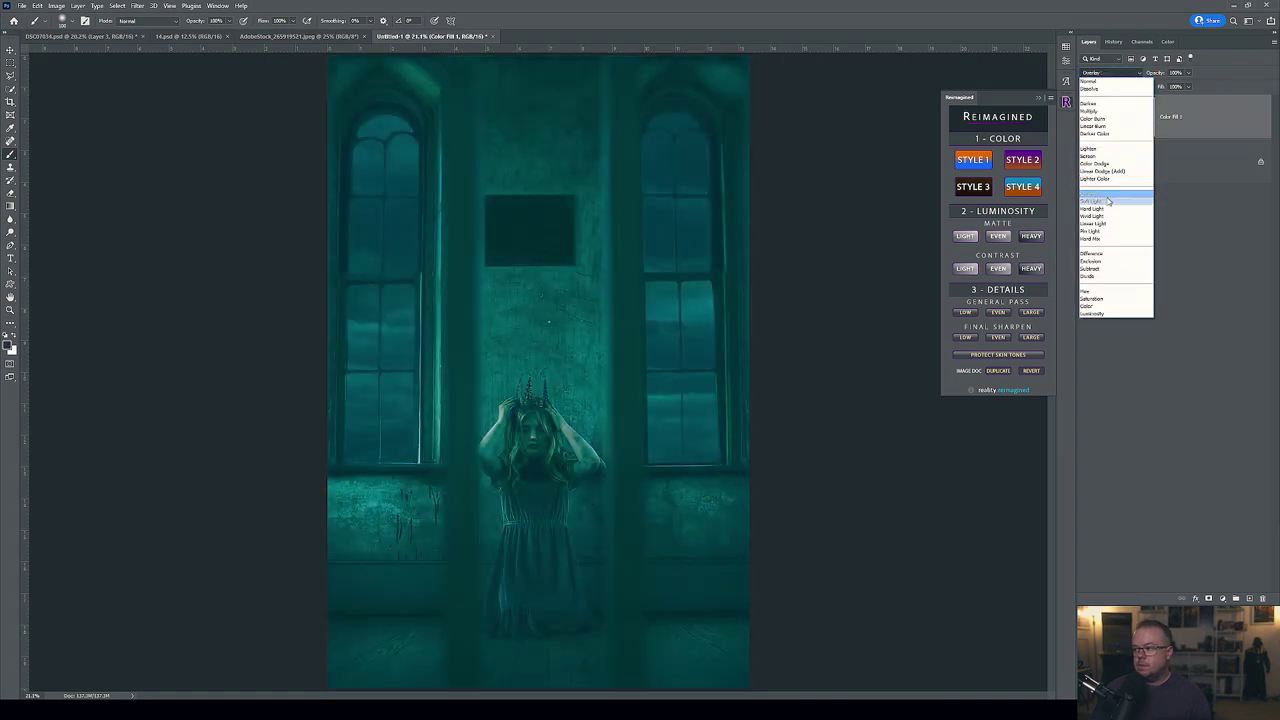
{"action": "left_click", "coordinate": [1109, 201]}
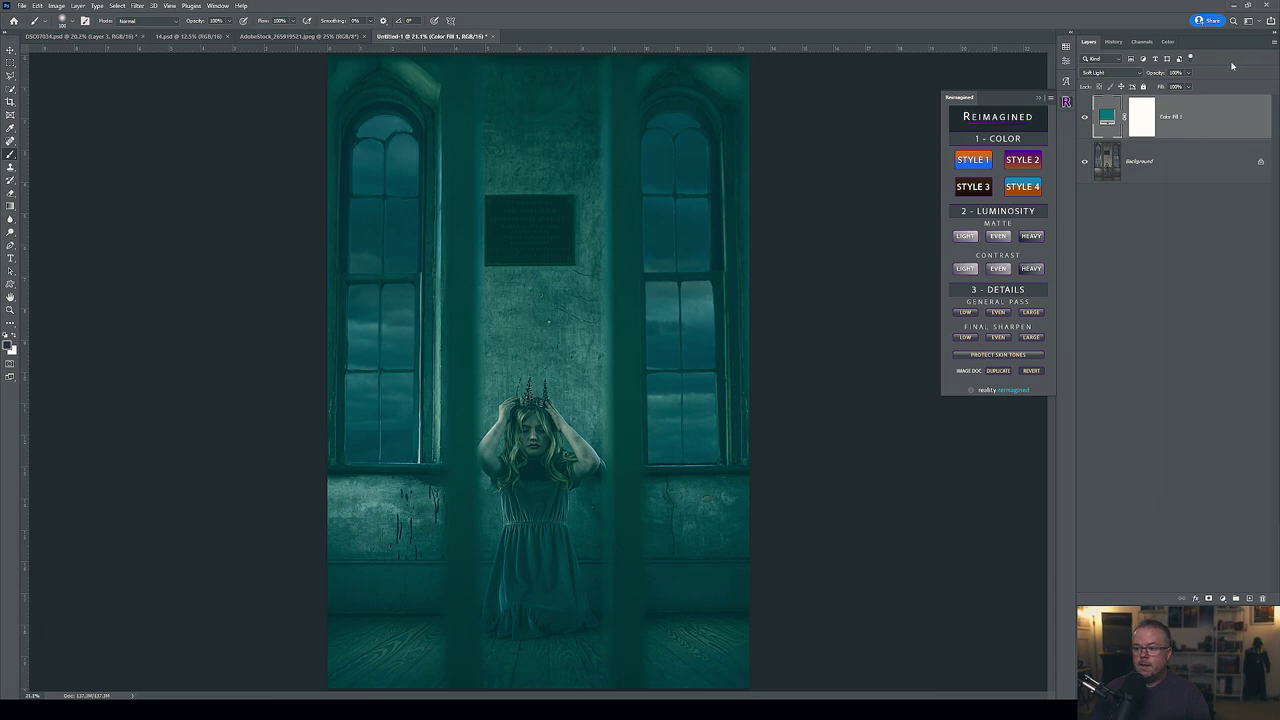
{"action": "left_click", "coordinate": [1104, 73]}
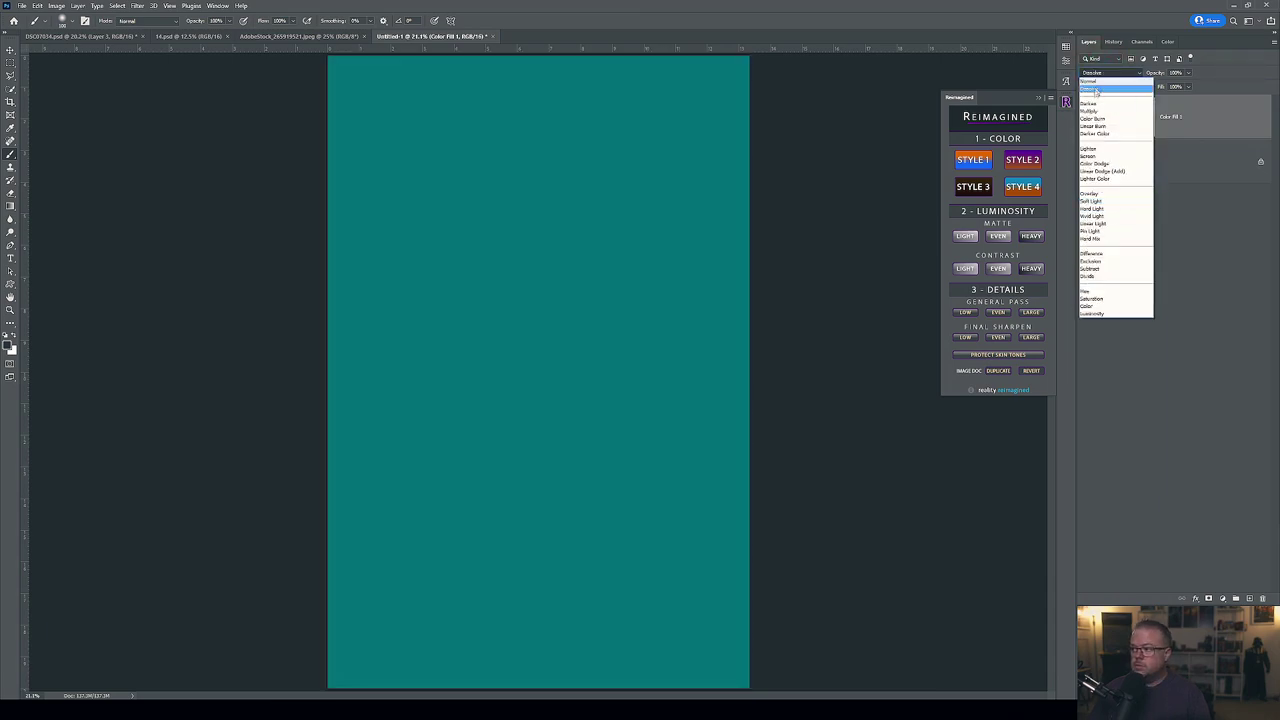
{"action": "left_click", "coordinate": [1086, 149]}
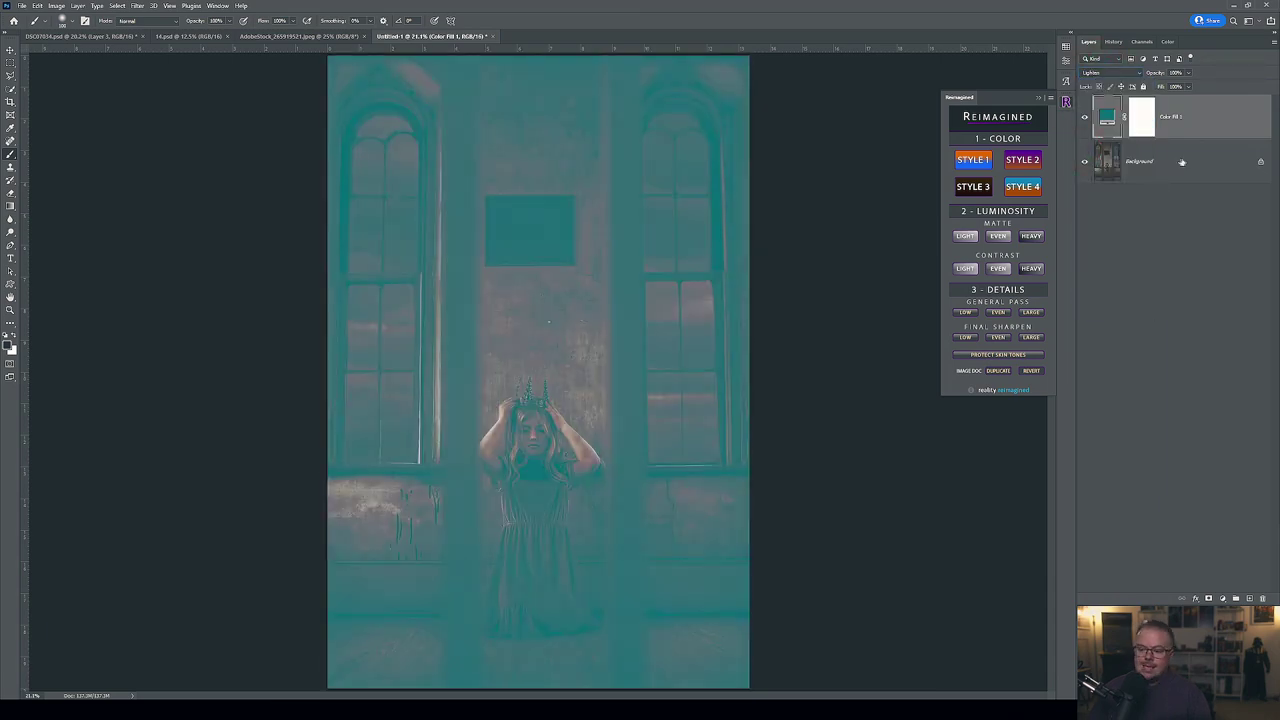
{"action": "left_click", "coordinate": [1191, 74]}
{"action": "left_click_drag", "start_coordinate": [1190, 87], "coordinate": [1156, 88]}
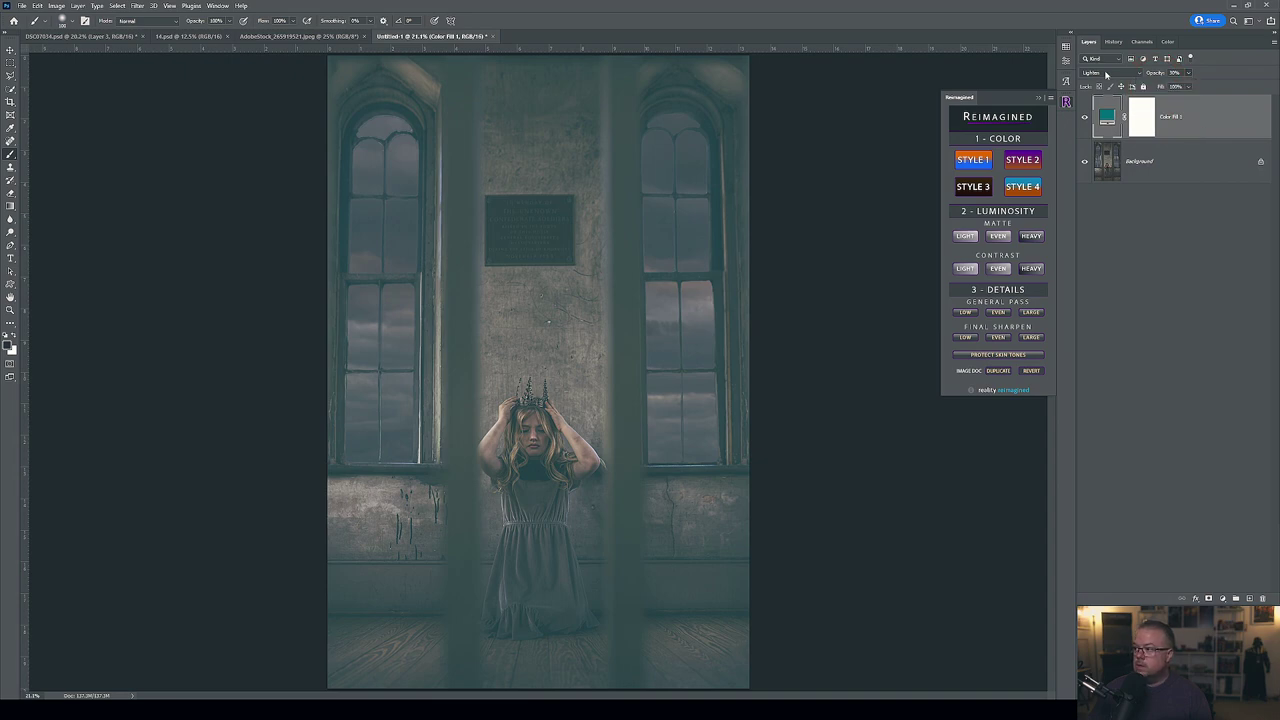
{"action": "left_click", "coordinate": [1106, 75]}
{"action": "left_click", "coordinate": [1100, 203]}
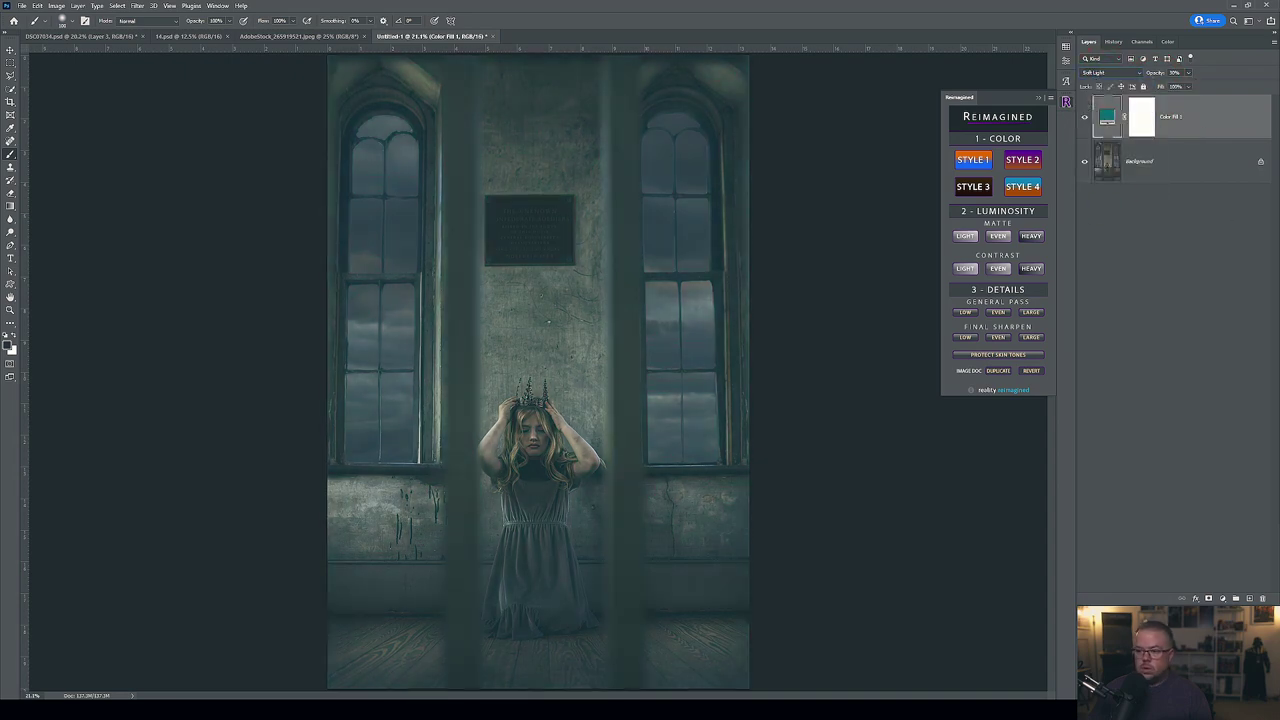
{"action": "left_click", "coordinate": [1189, 86]}
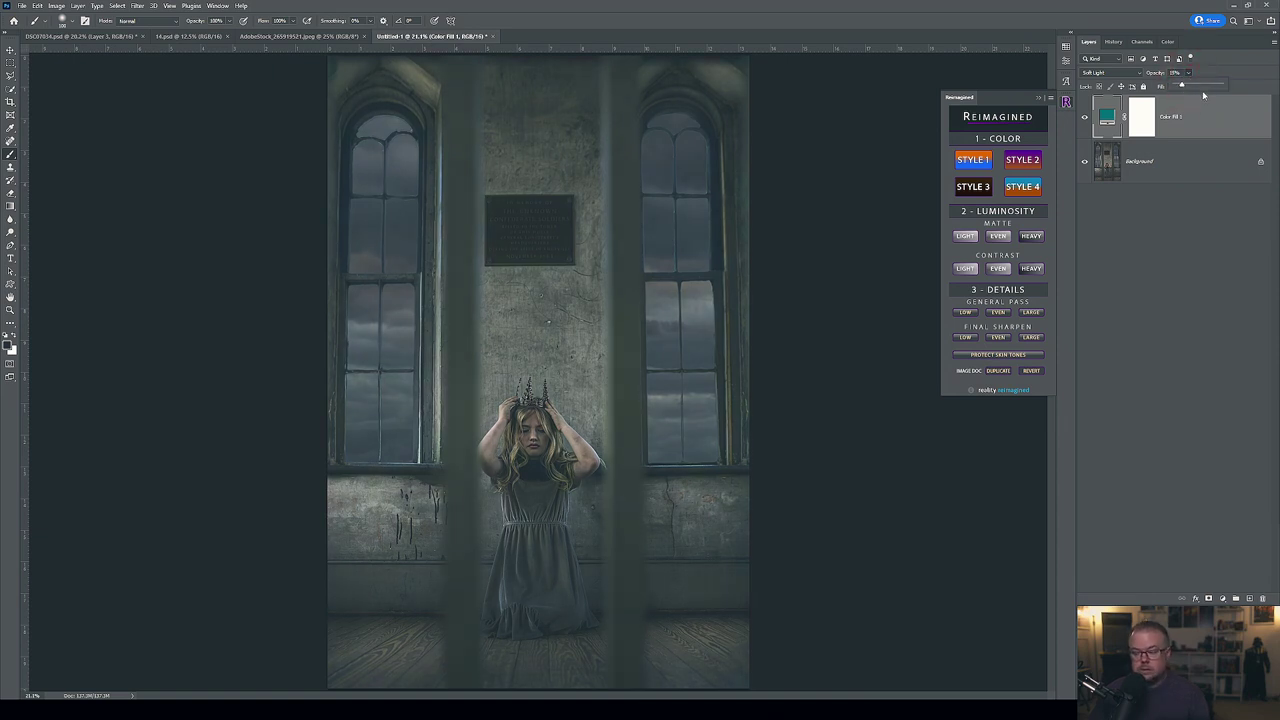
Add a dark orange Solid Color fill layer with hue 35 directly above the background.
{"action": "left_click", "coordinate": [1166, 163]}
{"action": "left_click", "coordinate": [1220, 601]}
{"action": "left_click", "coordinate": [1215, 425]}
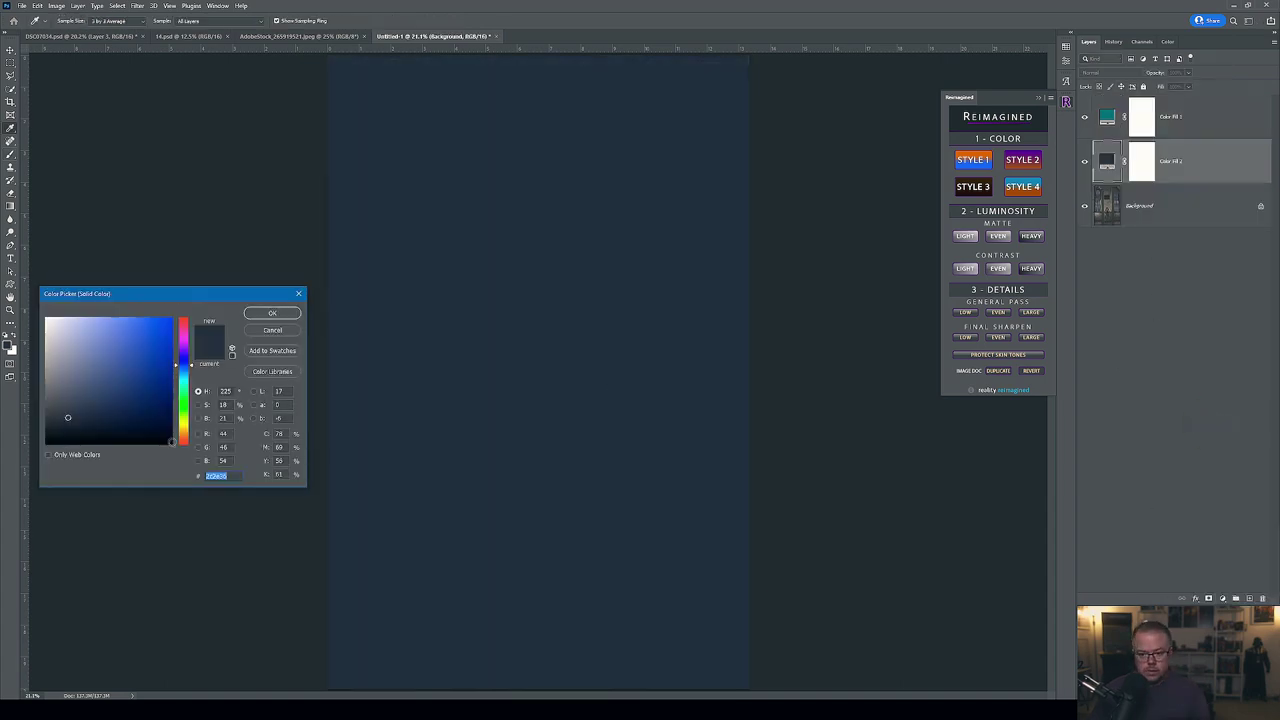
{"action": "left_click_drag", "start_coordinate": [172, 442], "coordinate": [176, 432]}
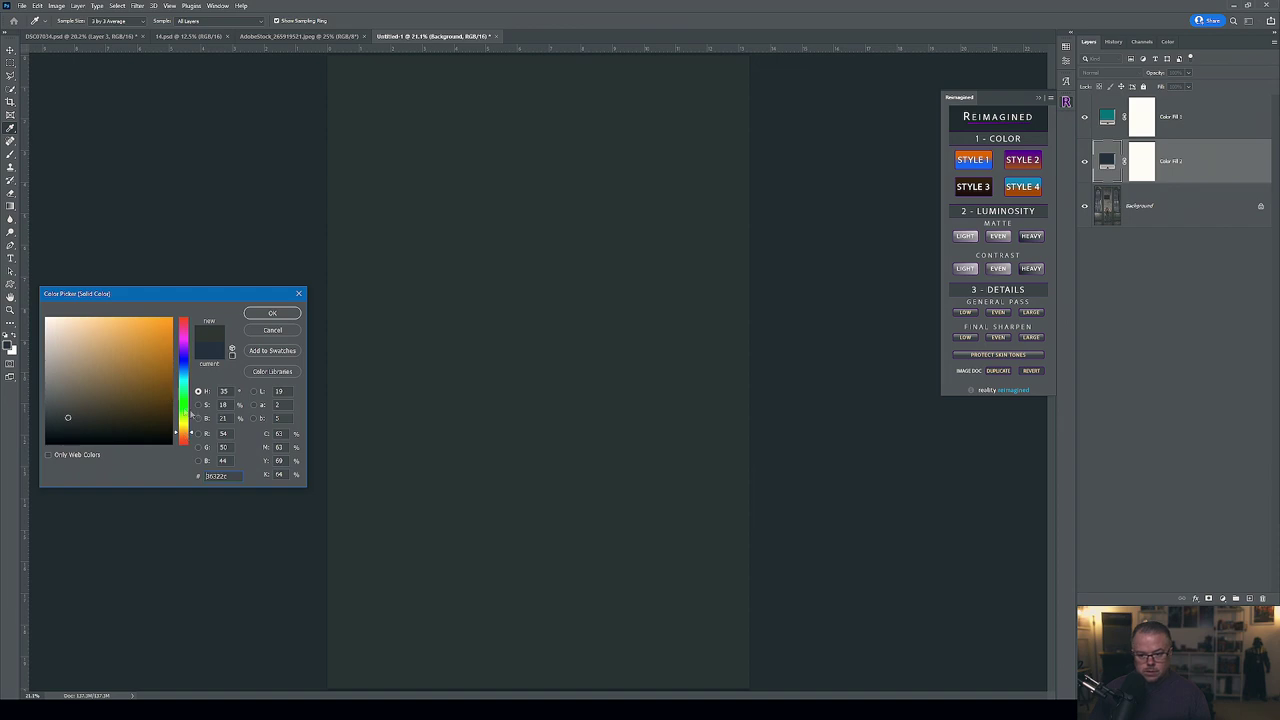
{"action": "left_click", "coordinate": [222, 418]}
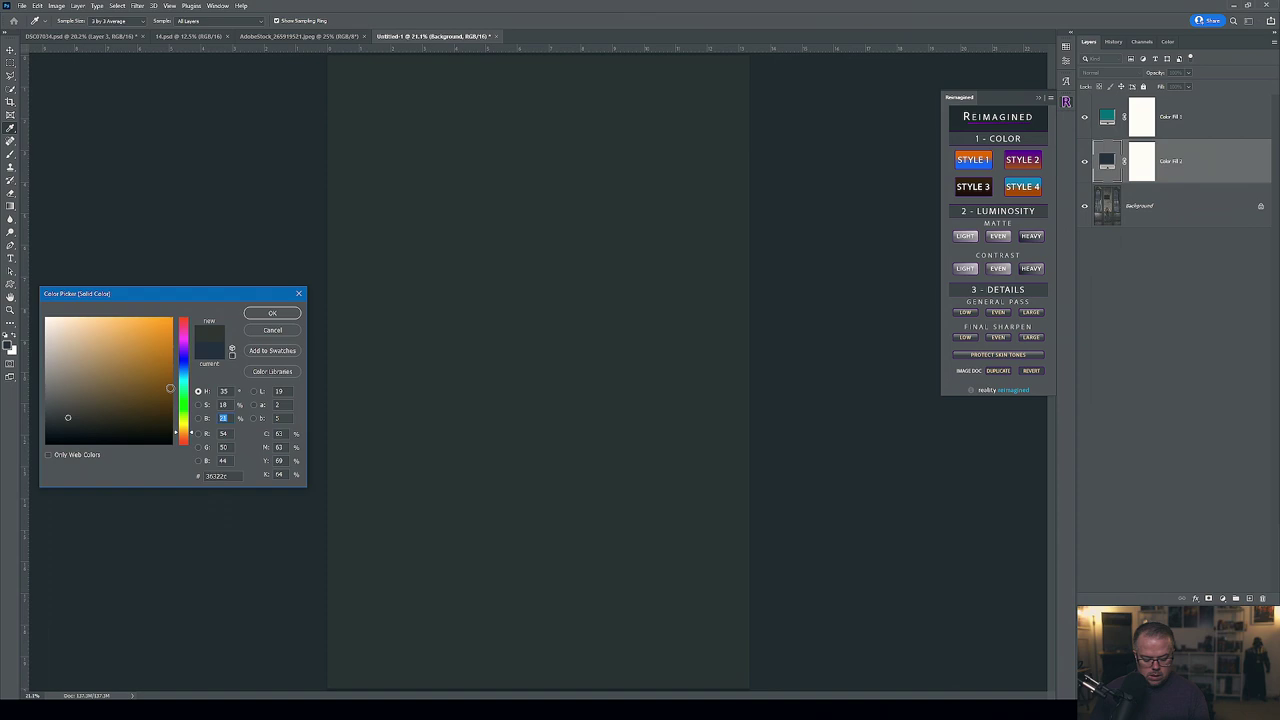
{"action": "type", "text": "60"}
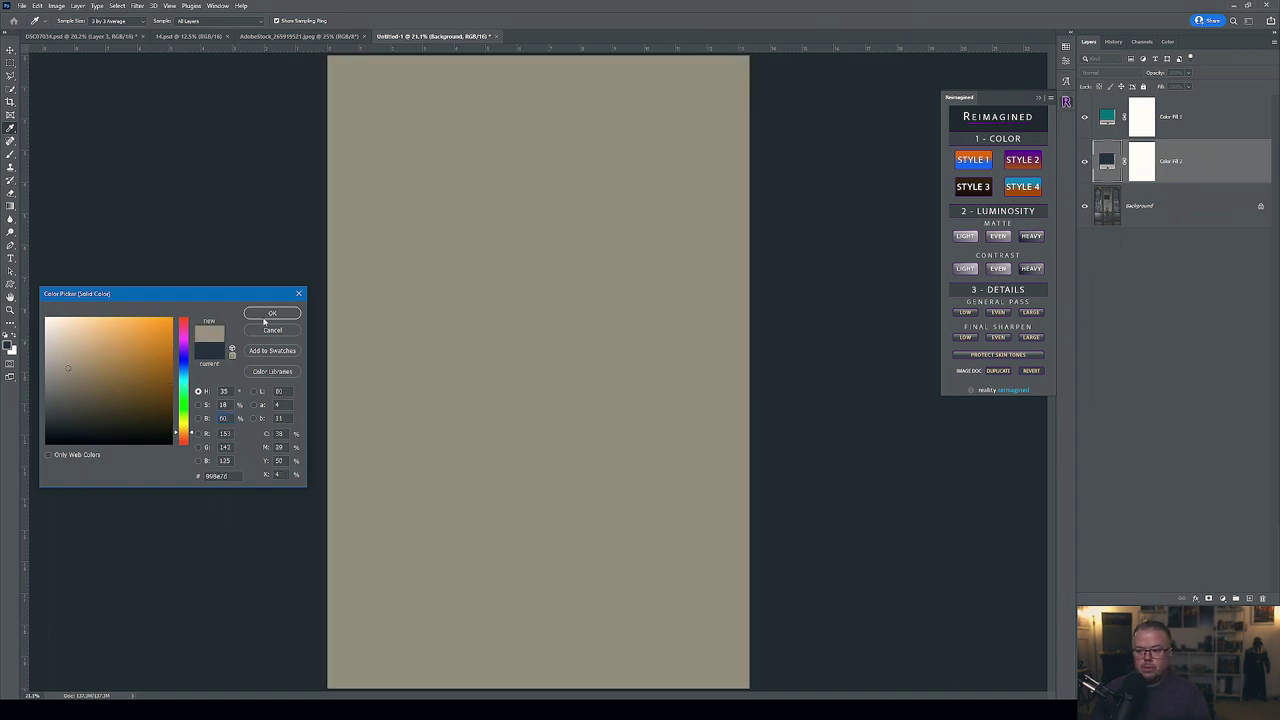
{"action": "left_click", "coordinate": [165, 396]}
{"action": "left_click_drag", "start_coordinate": [165, 396], "coordinate": [166, 362]}
{"action": "left_click", "coordinate": [272, 313]}
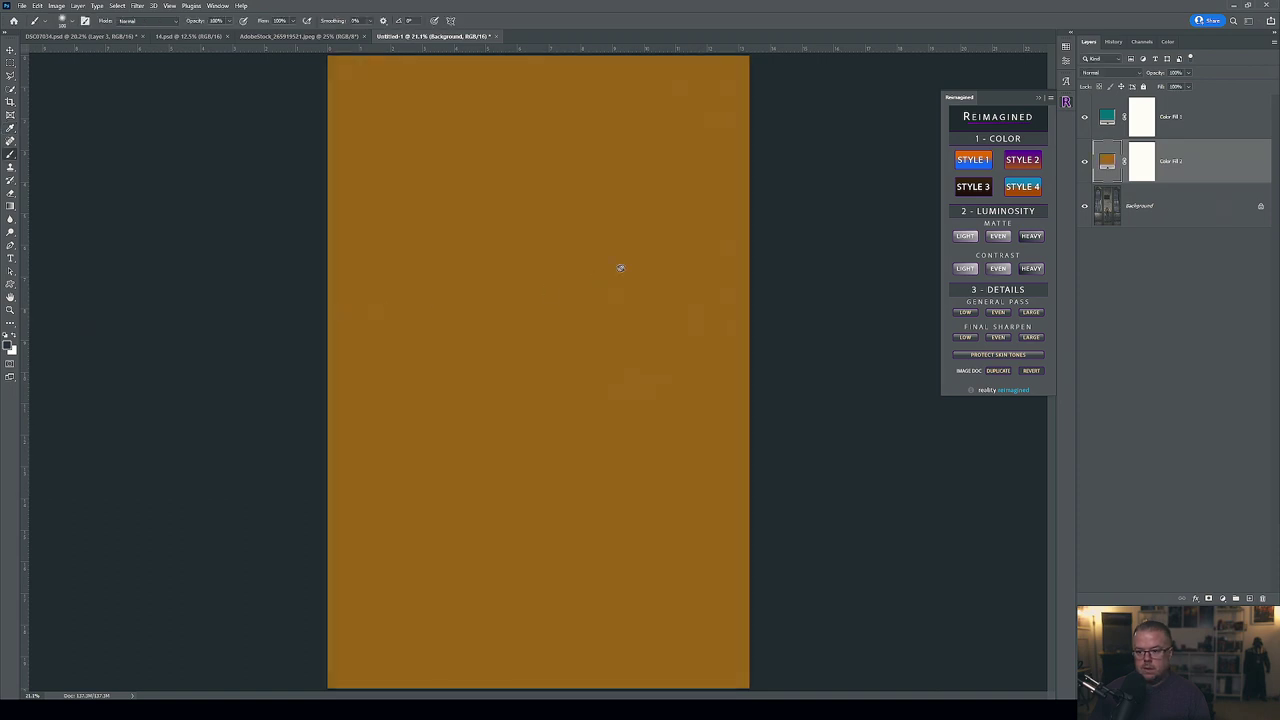
Blend the orange fill layer in Soft Light mode and lower its opacity to about 32%.
{"action": "left_click", "coordinate": [1106, 72]}
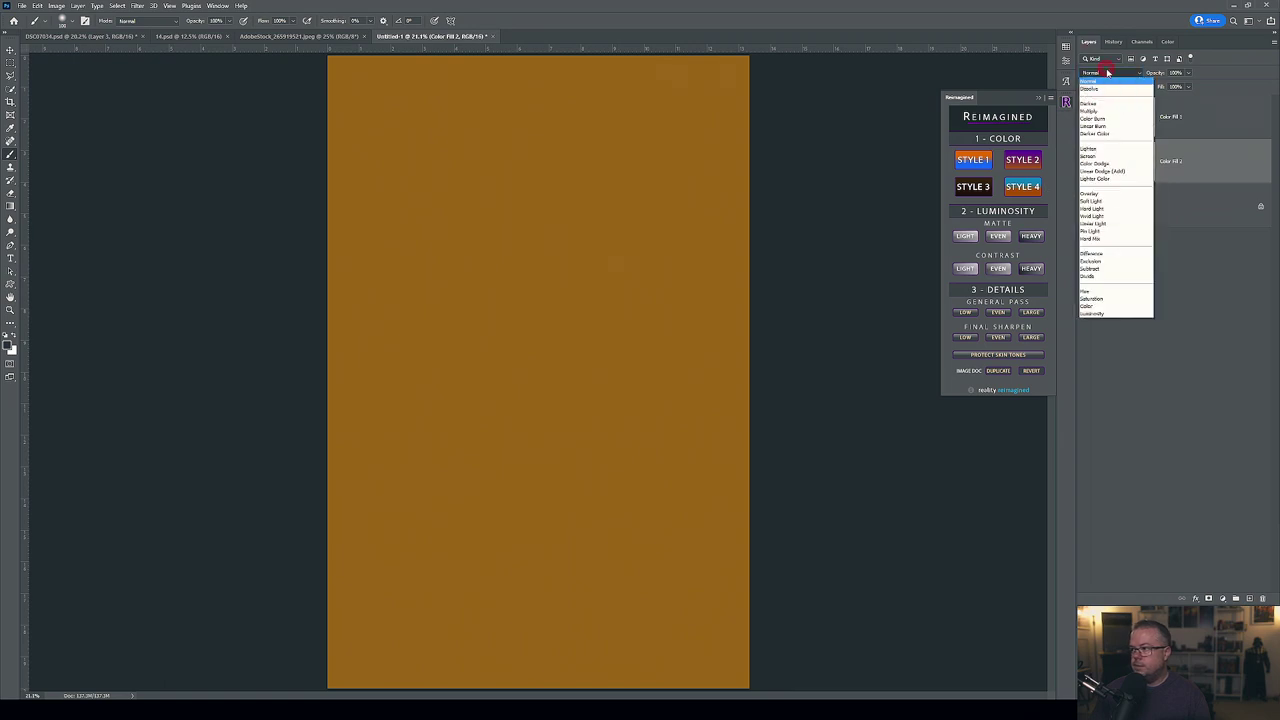
{"action": "left_click", "coordinate": [1110, 200]}
{"action": "left_click", "coordinate": [1142, 160]}
{"action": "left_click", "coordinate": [1189, 73]}
{"action": "left_click_drag", "start_coordinate": [1190, 87], "coordinate": [1159, 91]}
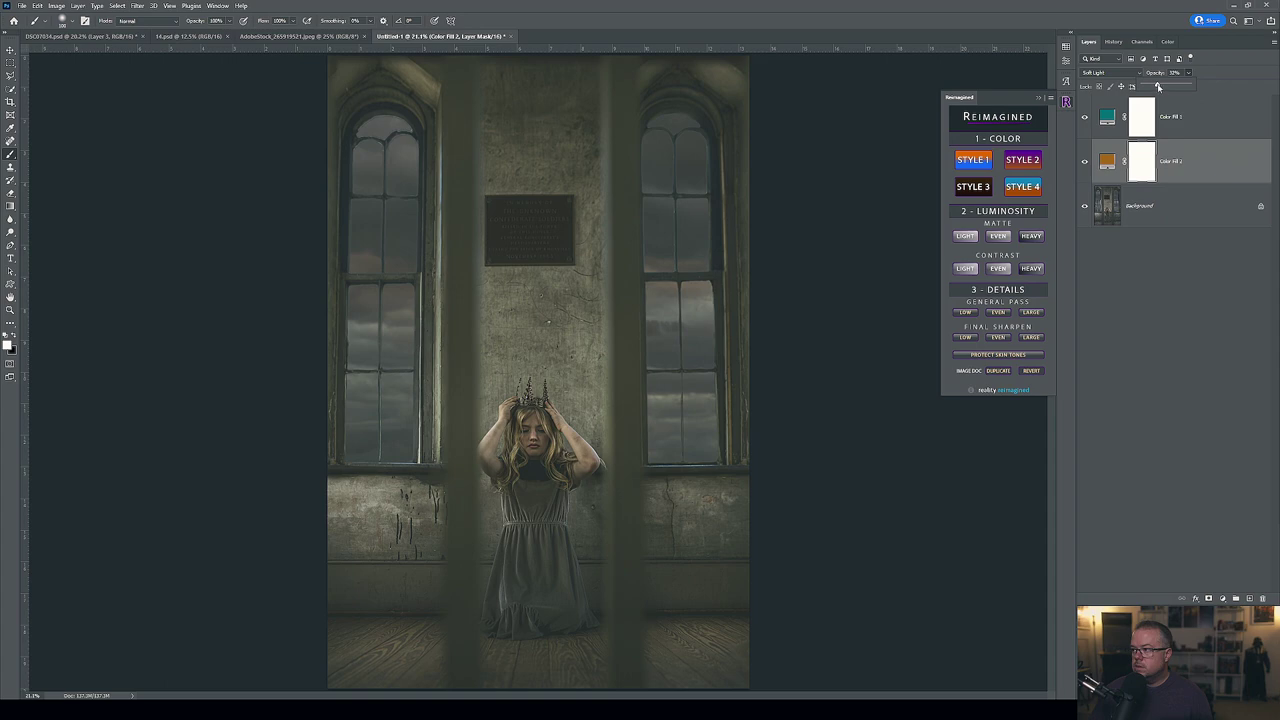
Move the orange fill layer above the teal fill layer and invert its mask to black.
{"action": "left_click_drag", "start_coordinate": [1207, 172], "coordinate": [1223, 114]}
{"action": "left_click", "coordinate": [1143, 118]}
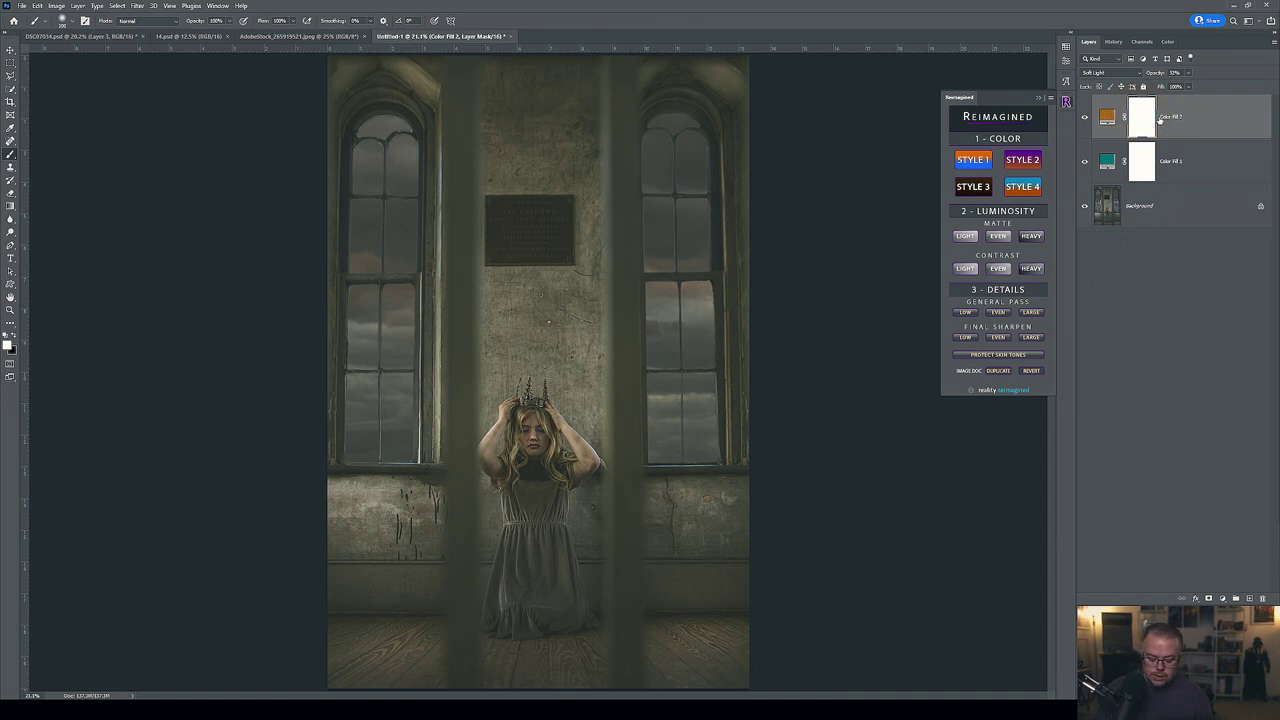
{"action": "key", "text": "ctrl+i"}
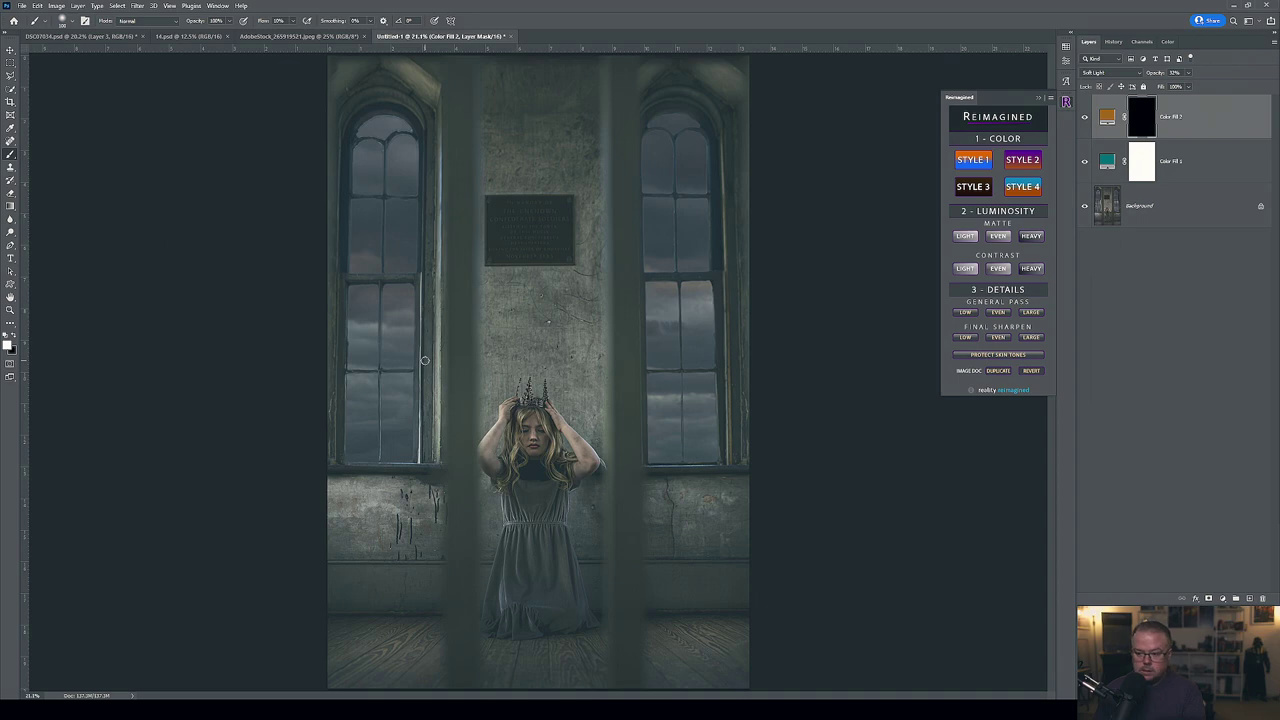
Paint white on the orange fill's mask over the woman's face, hair and dress with a low-flow soft brush.
{"action": "mouse_move", "coordinate": [536, 438]}
{"action": "left_mouse_down"}
{"action": "mouse_move", "coordinate": [526, 430]}
{"action": "mouse_move", "coordinate": [540, 455]}
{"action": "mouse_move", "coordinate": [522, 440]}
{"action": "mouse_move", "coordinate": [514, 458]}
{"action": "mouse_move", "coordinate": [537, 437]}
{"action": "mouse_move", "coordinate": [550, 474]}
{"action": "mouse_move", "coordinate": [521, 518]}
{"action": "mouse_move", "coordinate": [545, 547]}
{"action": "mouse_move", "coordinate": [512, 596]}
{"action": "mouse_move", "coordinate": [555, 600]}
{"action": "mouse_move", "coordinate": [565, 578]}
{"action": "left_mouse_up"}
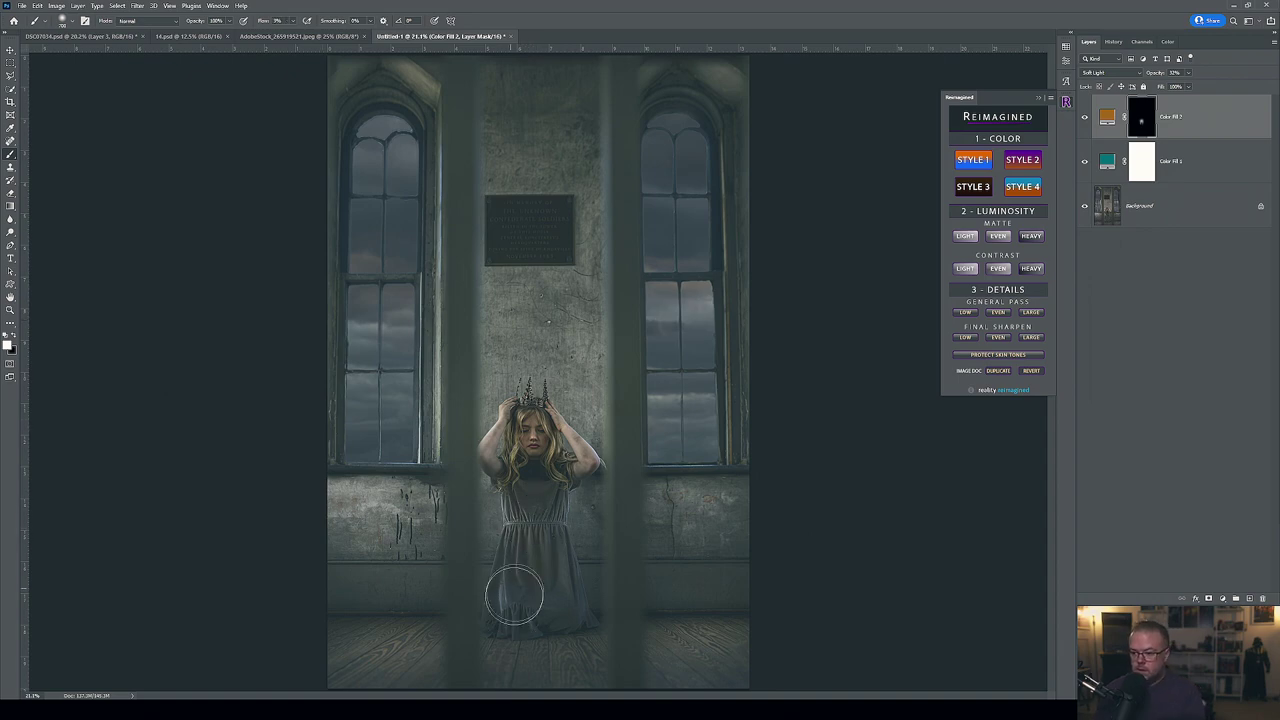
{"action": "key", "text": "bracketright"}
{"action": "left_click_drag", "start_coordinate": [545, 450], "coordinate": [552, 428]}
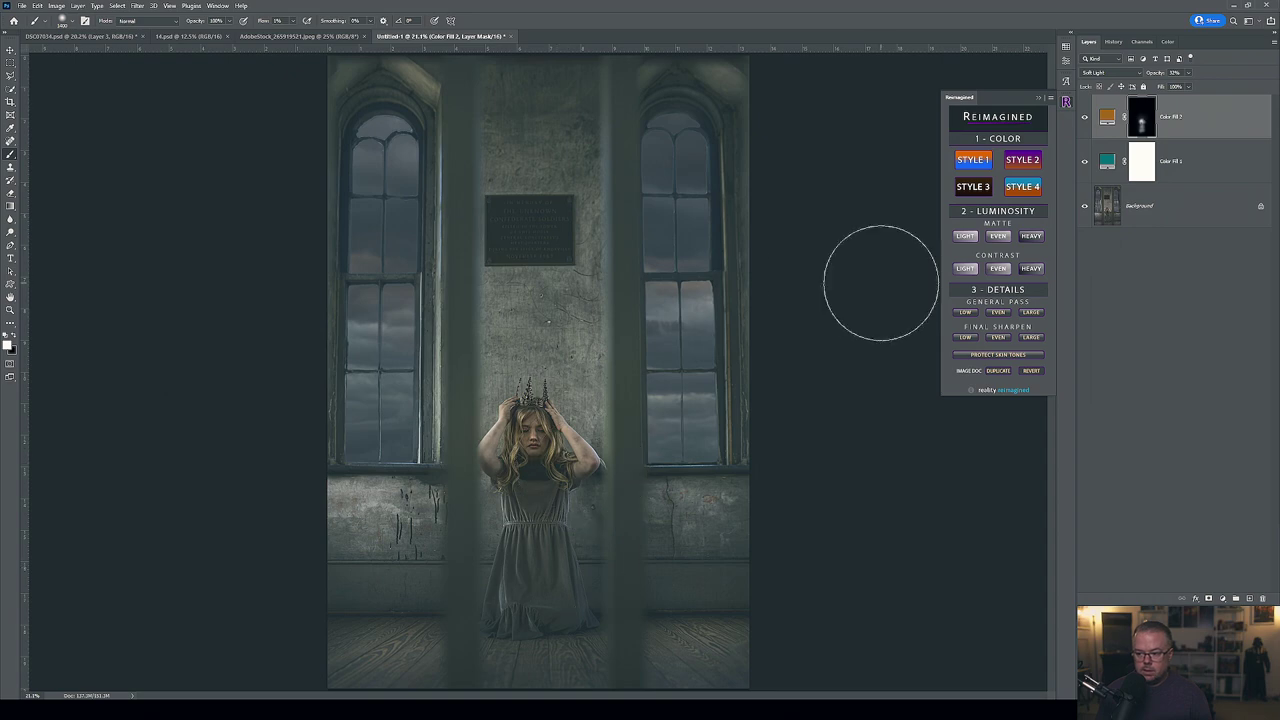
Refine the orange fill's mask around the woman with a black brush, reducing the brush to a small size.
{"action": "key", "text": "x"}
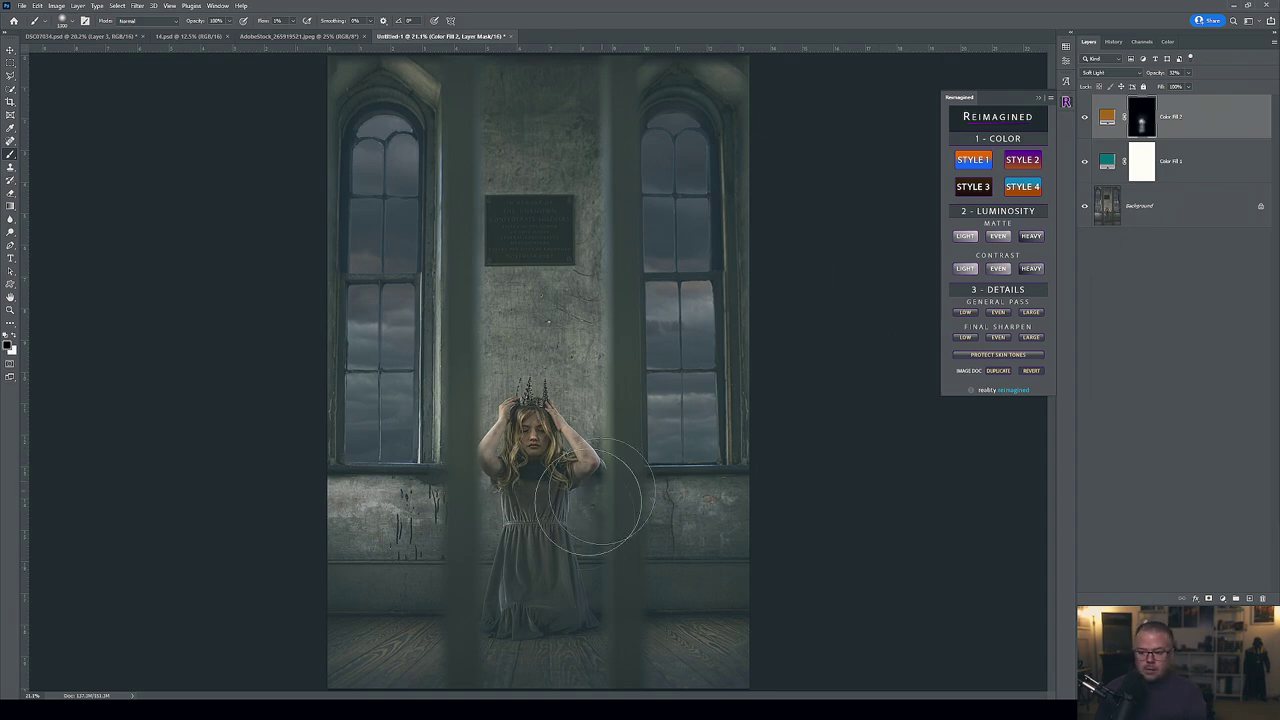
{"action": "key", "text": "bracketleft"}
{"action": "key", "text": "bracketleft"}
{"action": "key", "text": "bracketleft"}
{"action": "key", "text": "bracketleft"}
{"action": "key", "text": "bracketleft"}
{"action": "key", "text": "bracketleft"}
{"action": "key", "text": "bracketleft"}
{"action": "key", "text": "bracketleft"}
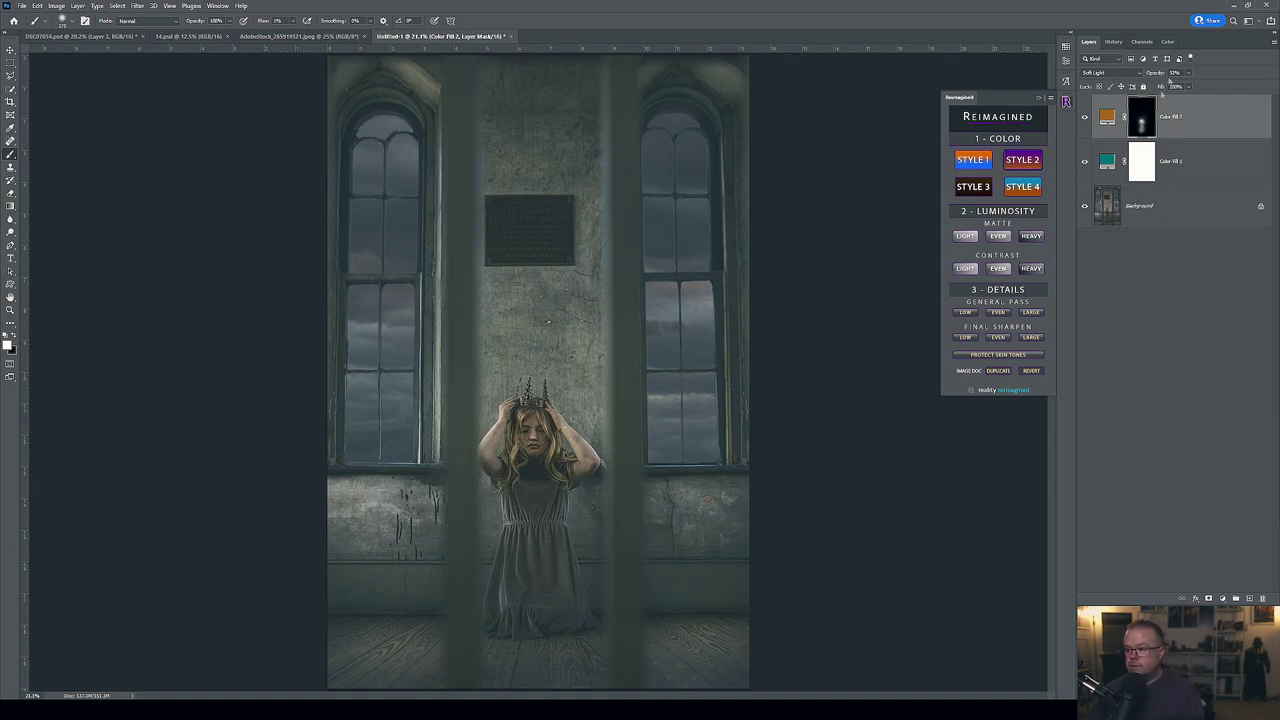
Darken the orange fill color to hue 35, saturation about 89% and brightness about 45%, comparing the image with and without the layer.
{"action": "left_click", "coordinate": [1083, 117]}
{"action": "left_click", "coordinate": [1082, 117]}
{"action": "left_click", "coordinate": [1082, 117]}
{"action": "left_click", "coordinate": [1082, 117]}
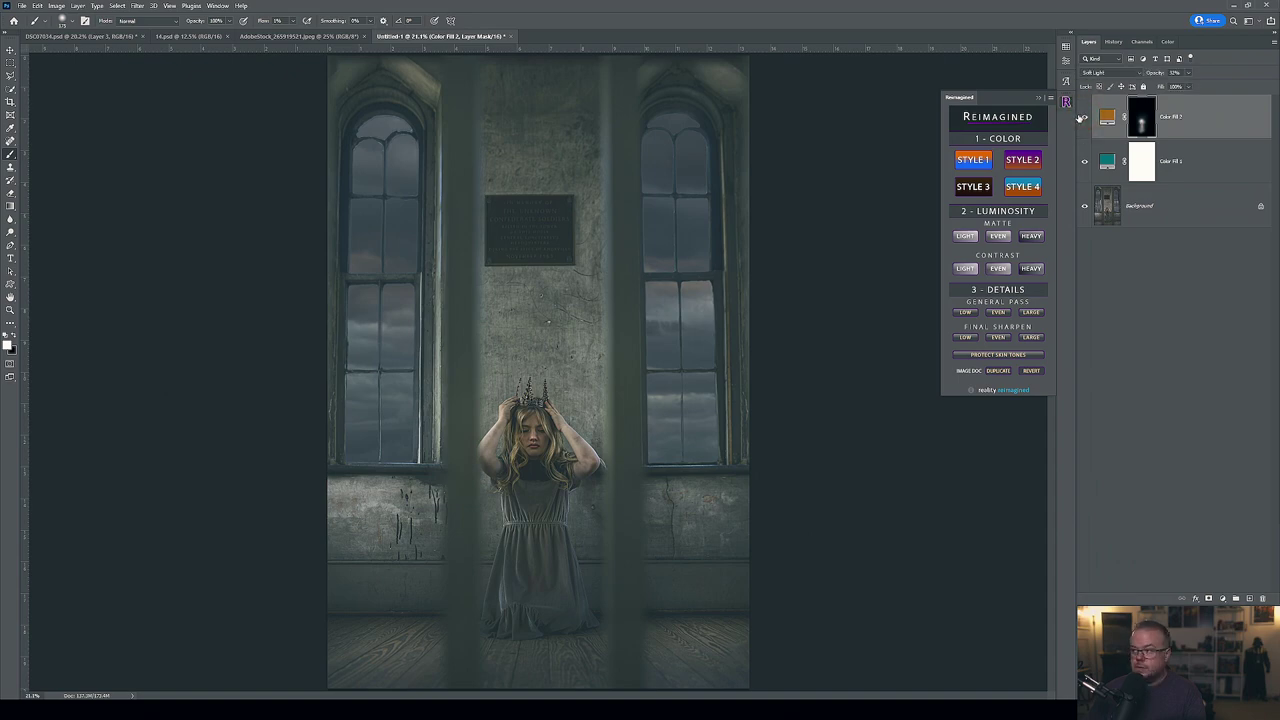
{"action": "double_click", "coordinate": [1107, 117]}
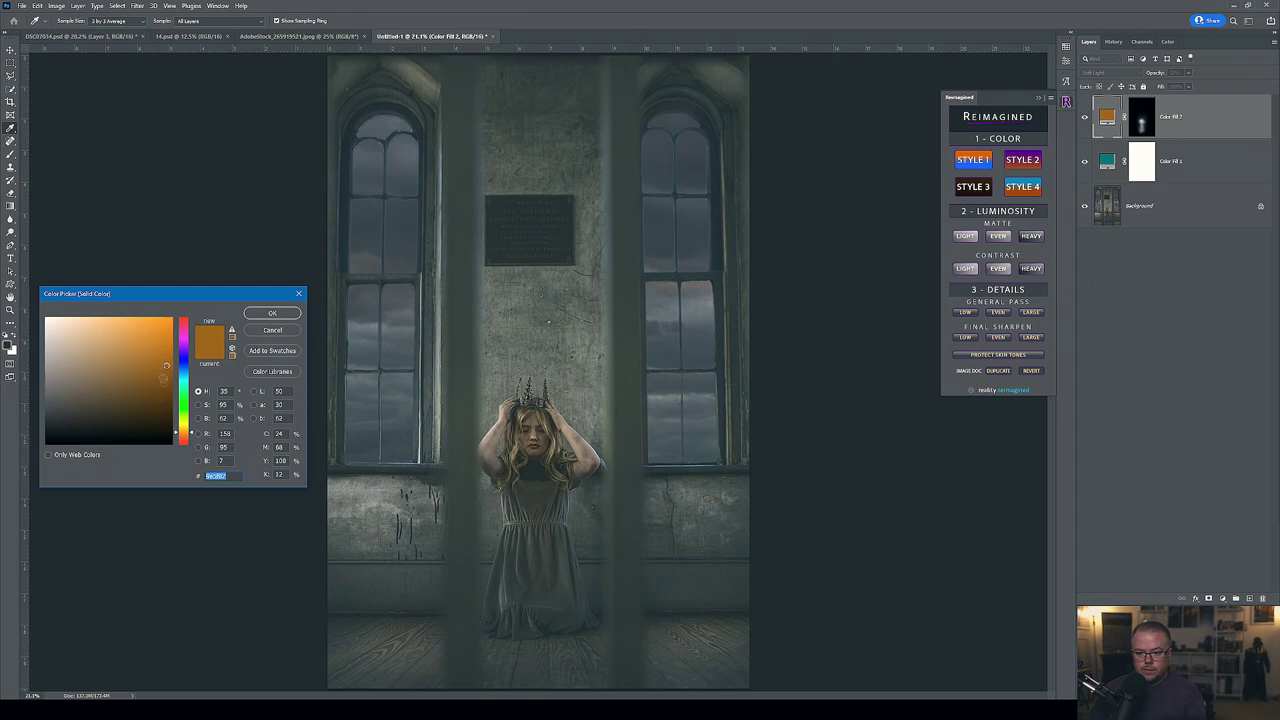
{"action": "mouse_move", "coordinate": [160, 341]}
{"action": "left_mouse_down"}
{"action": "mouse_move", "coordinate": [157, 410]}
{"action": "mouse_move", "coordinate": [159, 387]}
{"action": "left_mouse_up"}
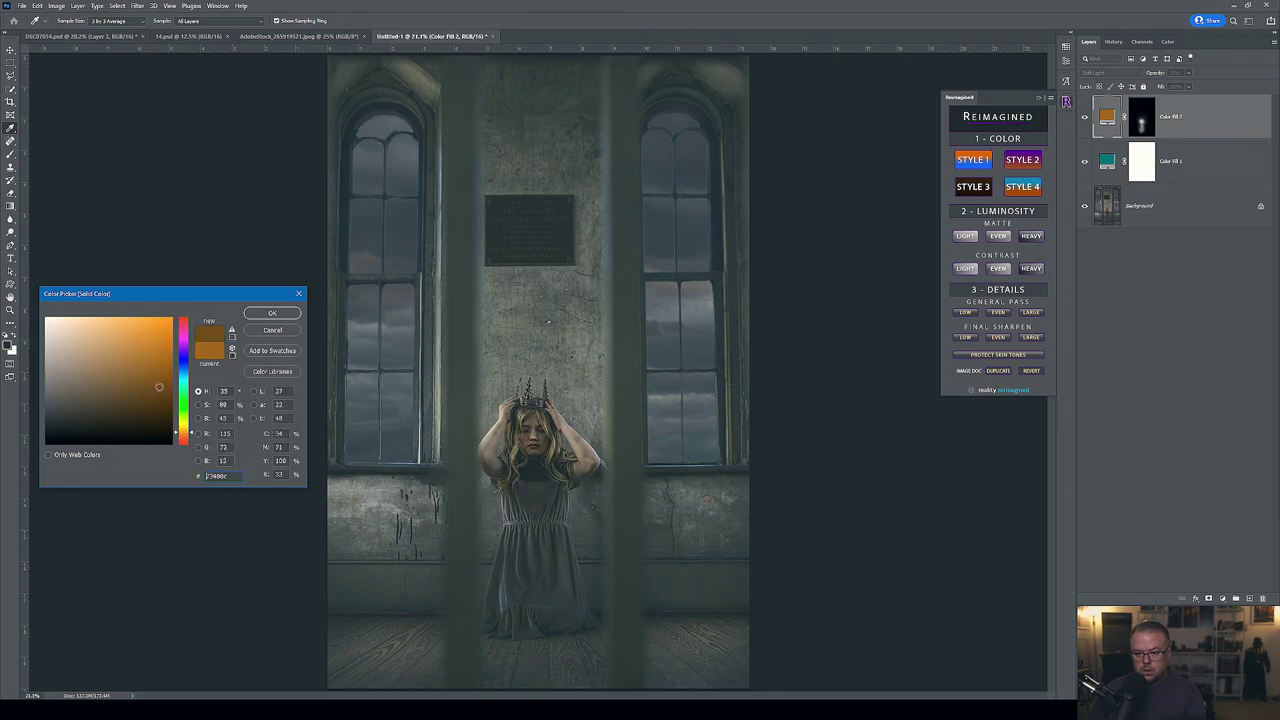
{"action": "left_click", "coordinate": [272, 313]}
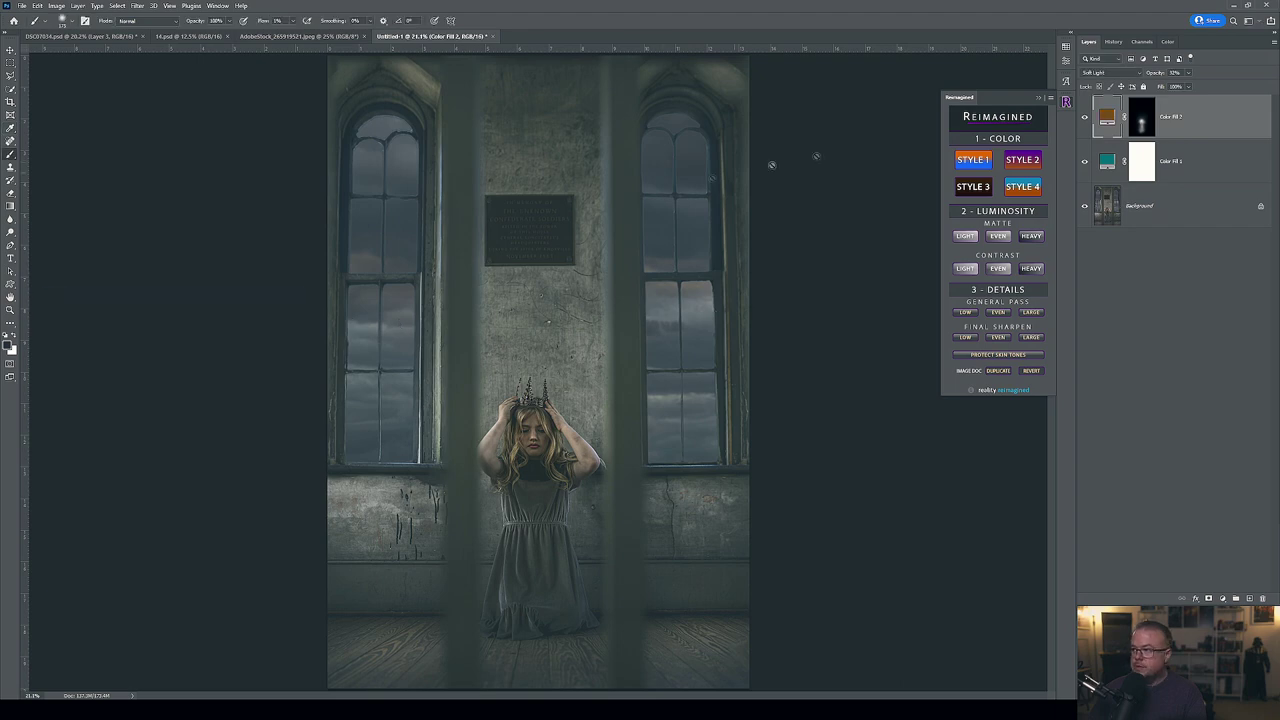
{"action": "left_click", "coordinate": [1085, 117]}
{"action": "left_click", "coordinate": [1085, 117]}
Lower the orange fill layer's opacity to about 24% and compare the image with and without it.
{"action": "left_click", "coordinate": [1188, 73]}
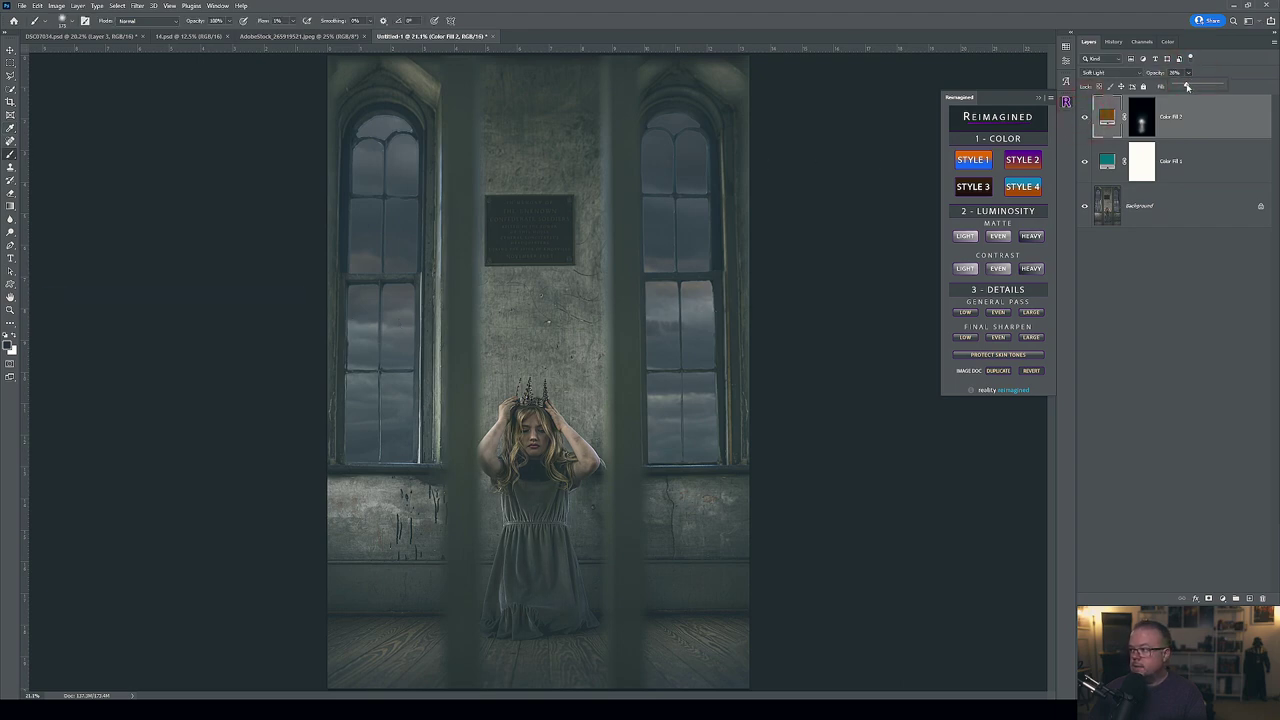
{"action": "left_click", "coordinate": [1216, 68]}
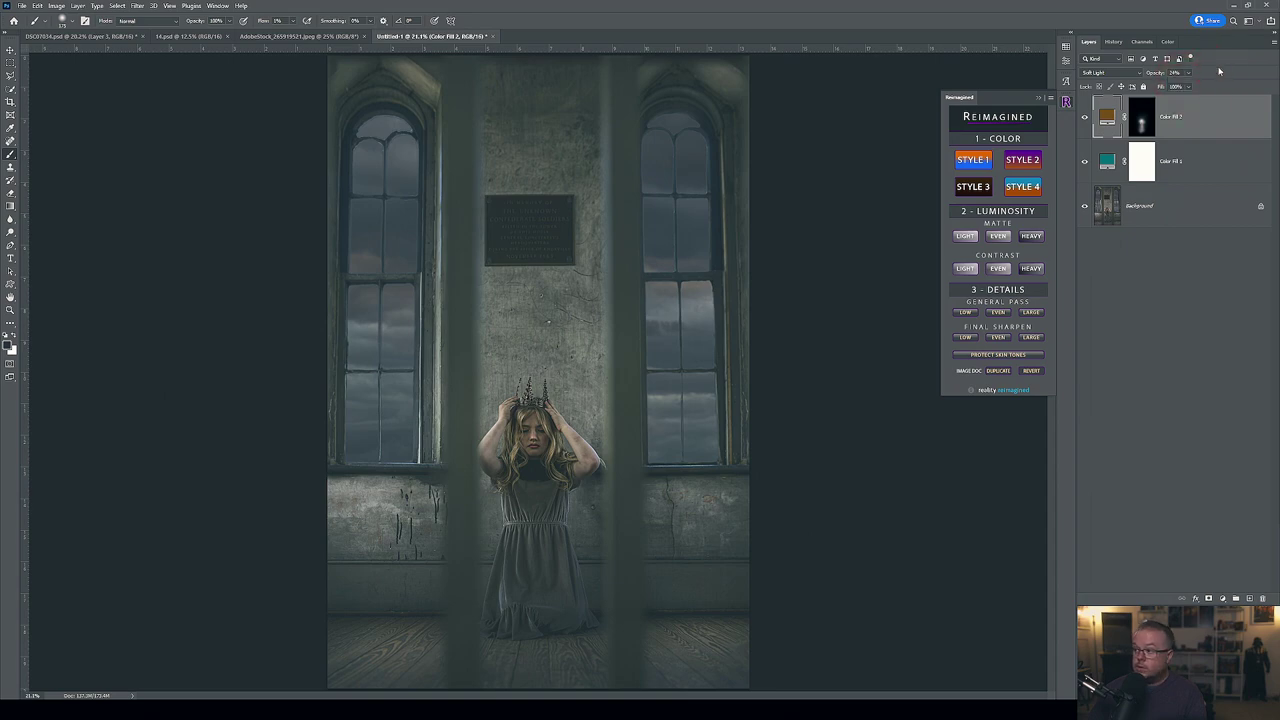
{"action": "left_click", "coordinate": [1086, 117]}
{"action": "left_click", "coordinate": [1086, 117]}
{"action": "left_click", "coordinate": [1086, 117]}
{"action": "left_click", "coordinate": [1086, 117]}
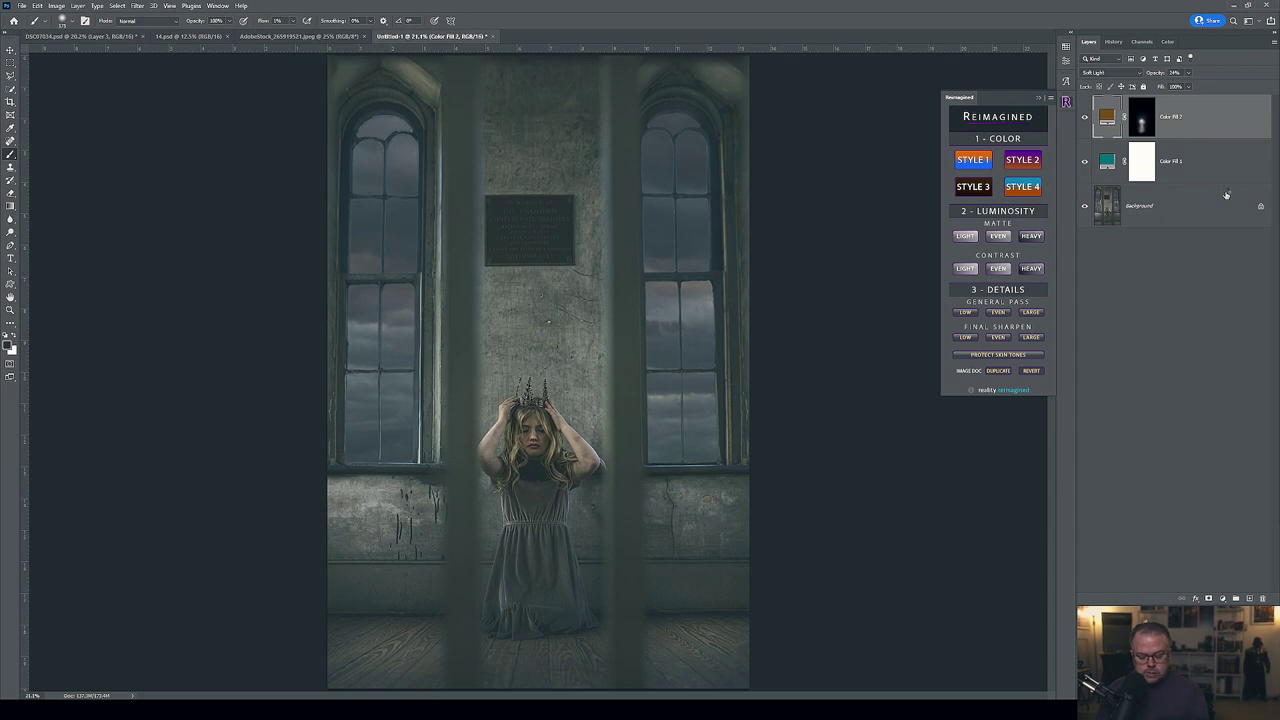
Merge all layers into the background, duplicate it and open the copy in the Camera Raw Filter.
{"action": "key", "text": "ctrl+shift+e"}
{"action": "key", "text": "ctrl+j"}
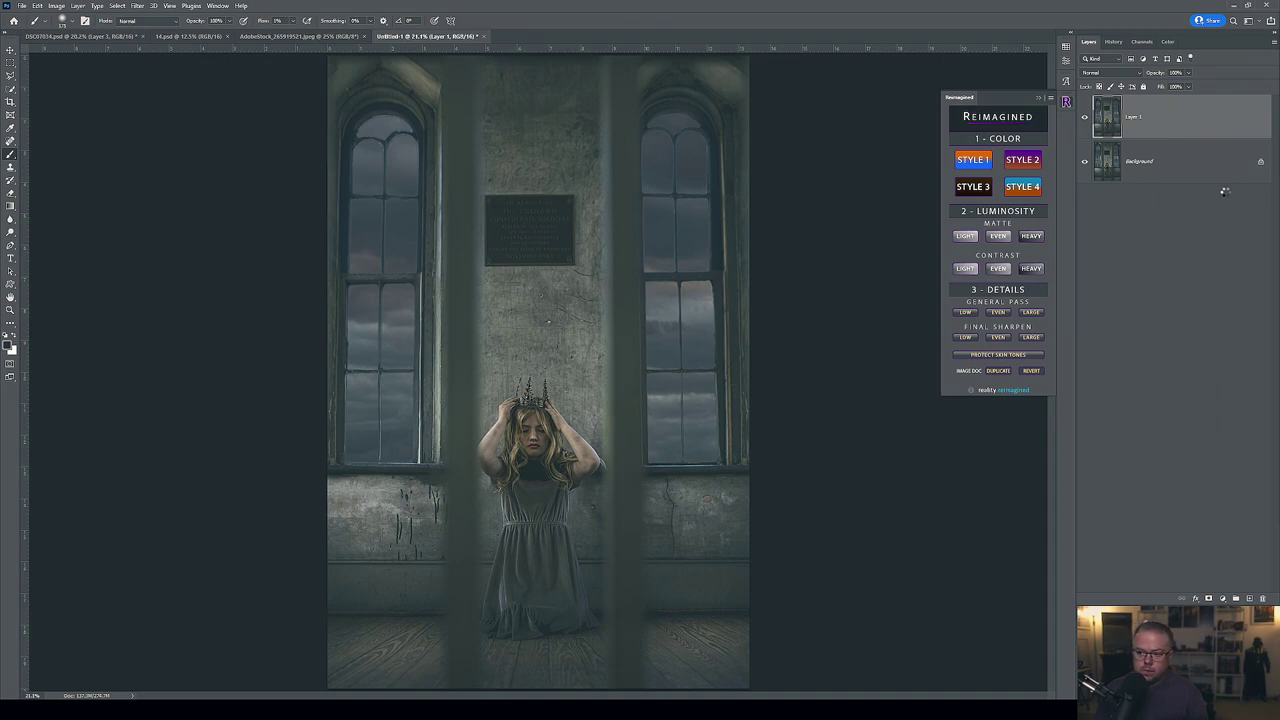
{"action": "key", "text": "ctrl+shift+a"}
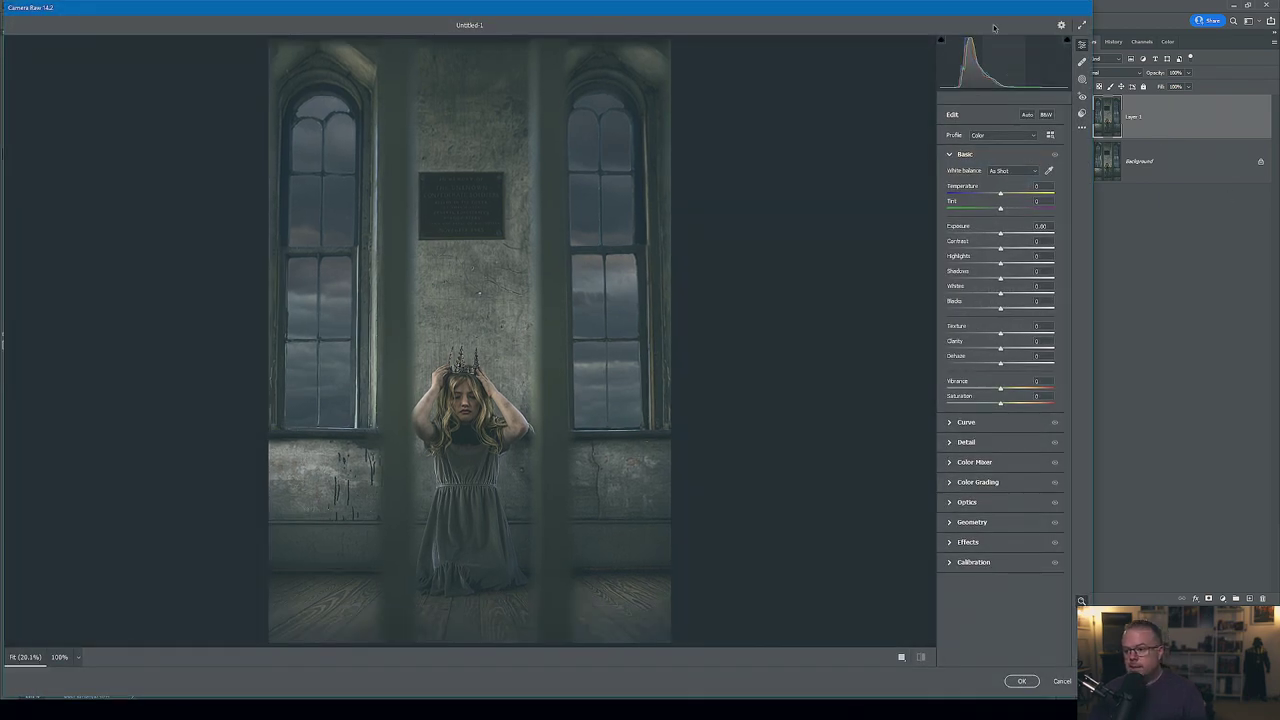
Apply Camera Raw settings of contrast +13, whites +4, blacks about -30, texture +15 and vibrance +7 to the duplicated layer.
{"action": "left_click_drag", "start_coordinate": [1000, 313], "coordinate": [991, 310]}
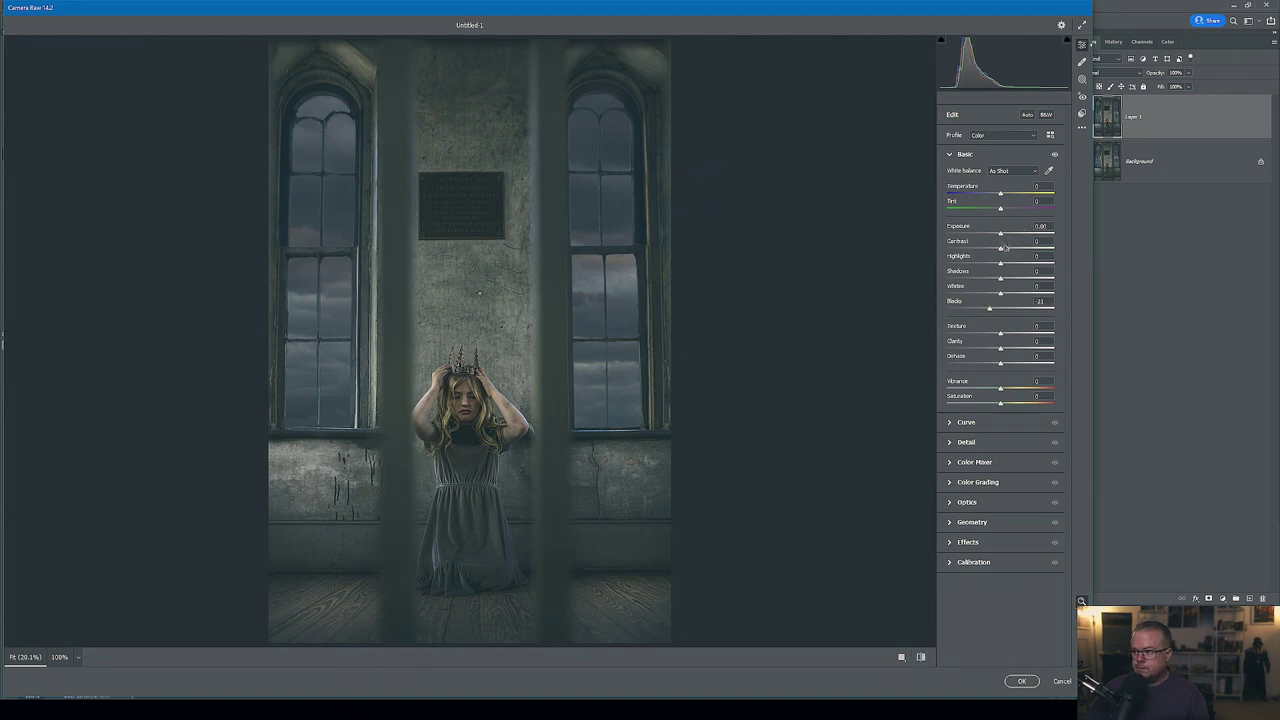
{"action": "left_click_drag", "start_coordinate": [1000, 247], "coordinate": [1002, 248]}
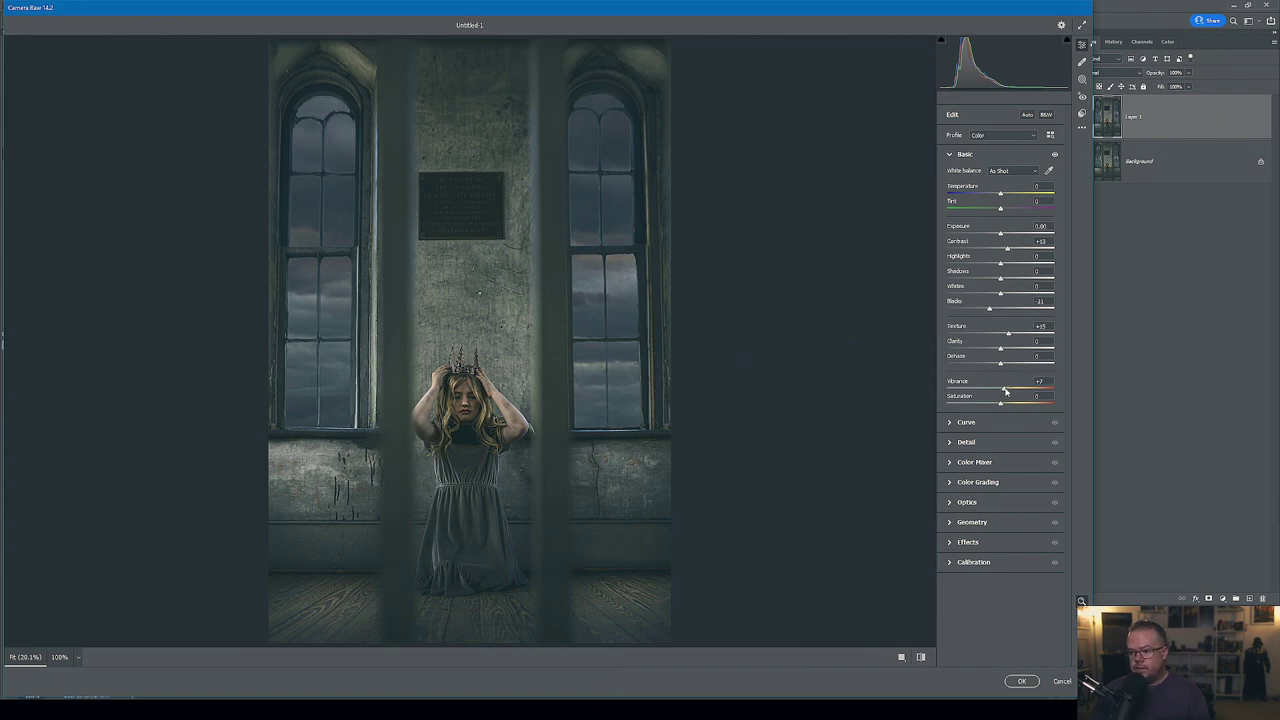
{"action": "left_click_drag", "start_coordinate": [990, 312], "coordinate": [984, 311]}
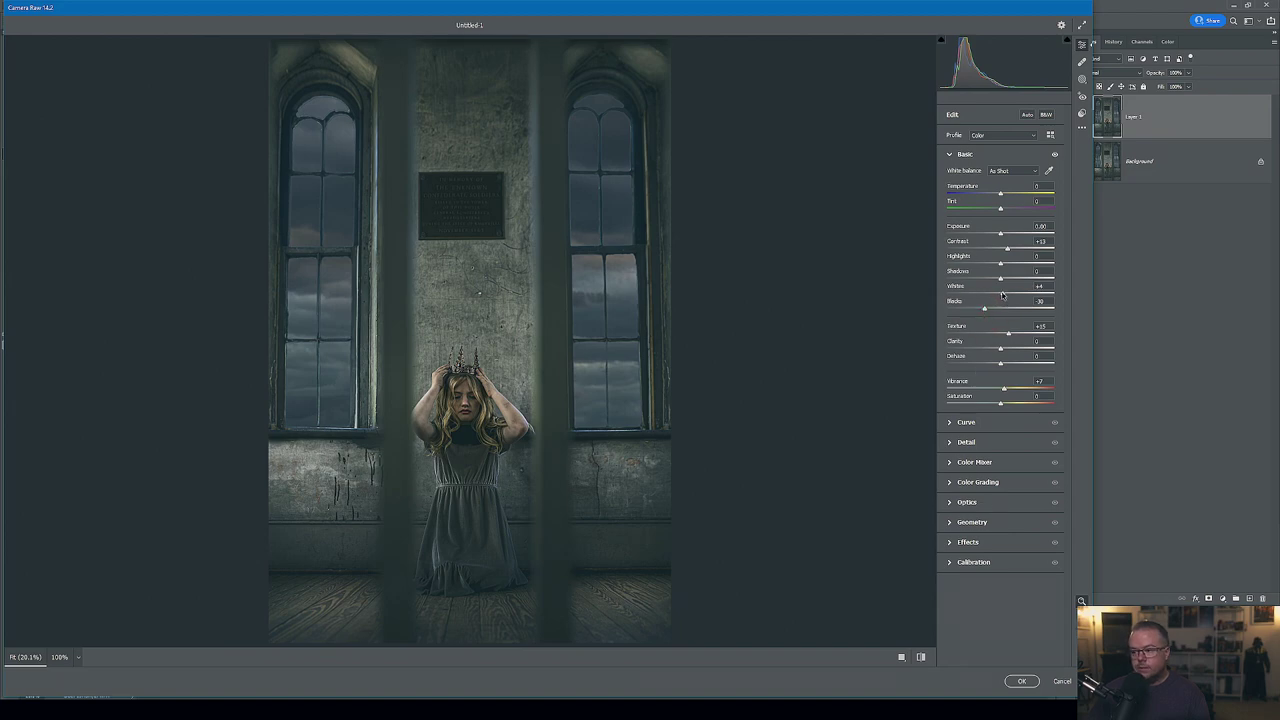
{"action": "left_click", "coordinate": [1021, 682]}
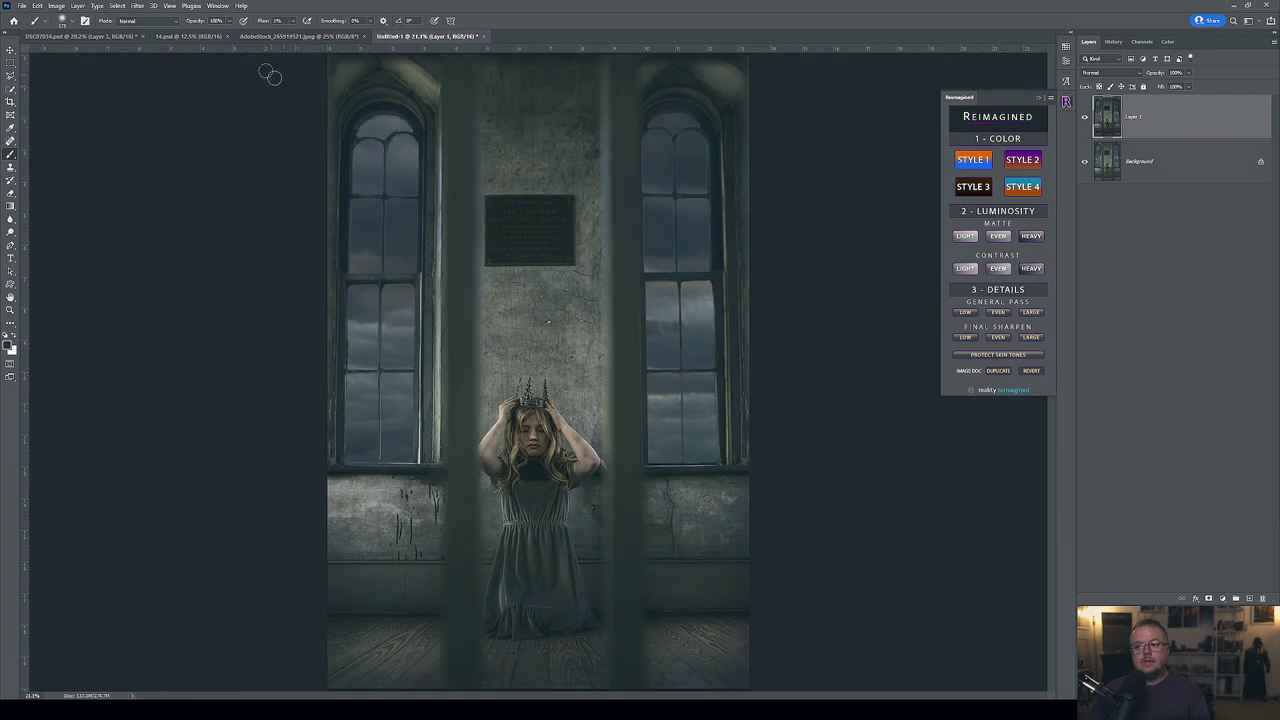
Convert the AdobeStock_265919521.jpeg texture document to 16 bits per channel.
{"action": "left_click", "coordinate": [285, 37]}
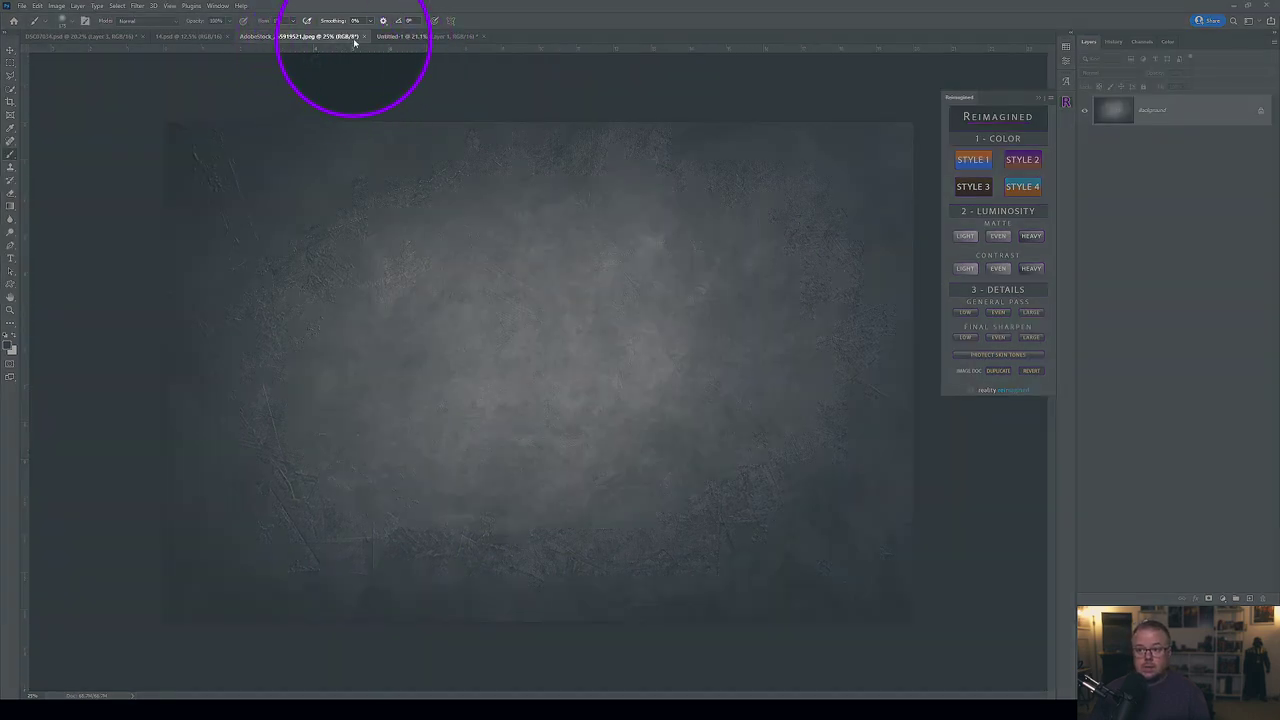
{"action": "left_click", "coordinate": [56, 5]}
{"action": "mouse_move", "coordinate": [90, 16]}
{"action": "left_click", "coordinate": [180, 107]}
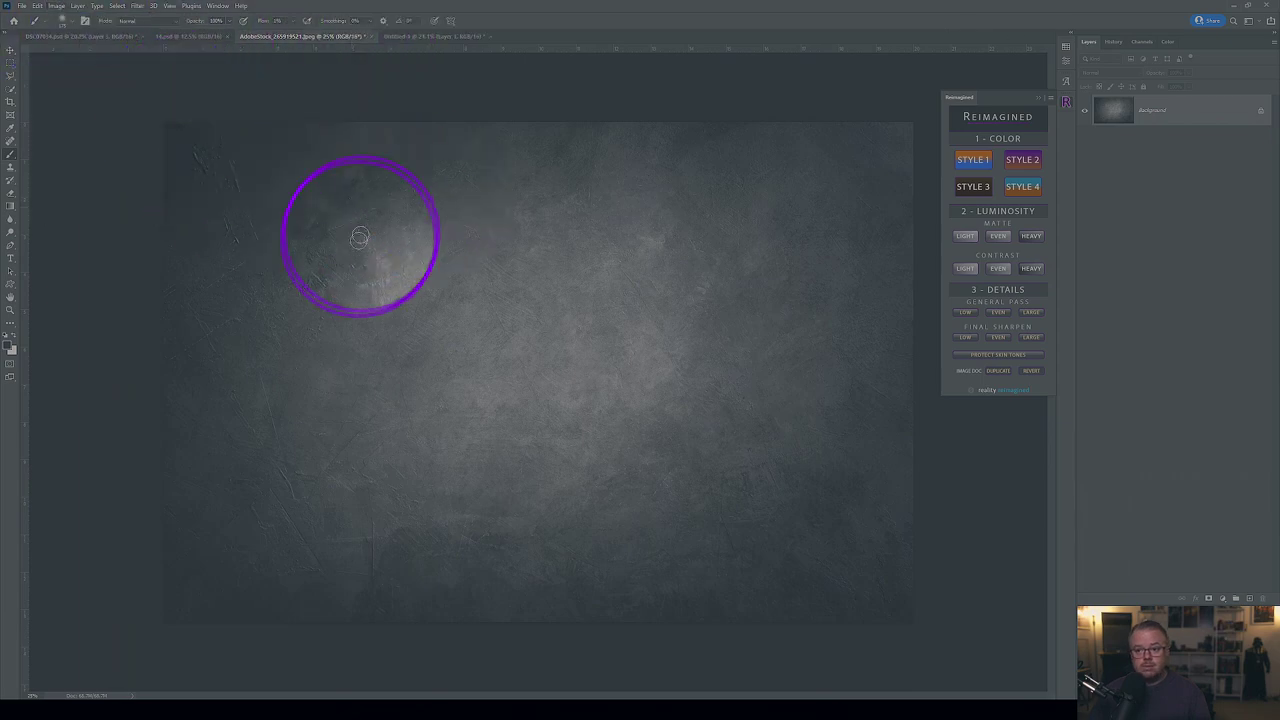
Bring the texture image into the portrait document as a new top layer centered on the canvas.
{"action": "key", "text": "v"}
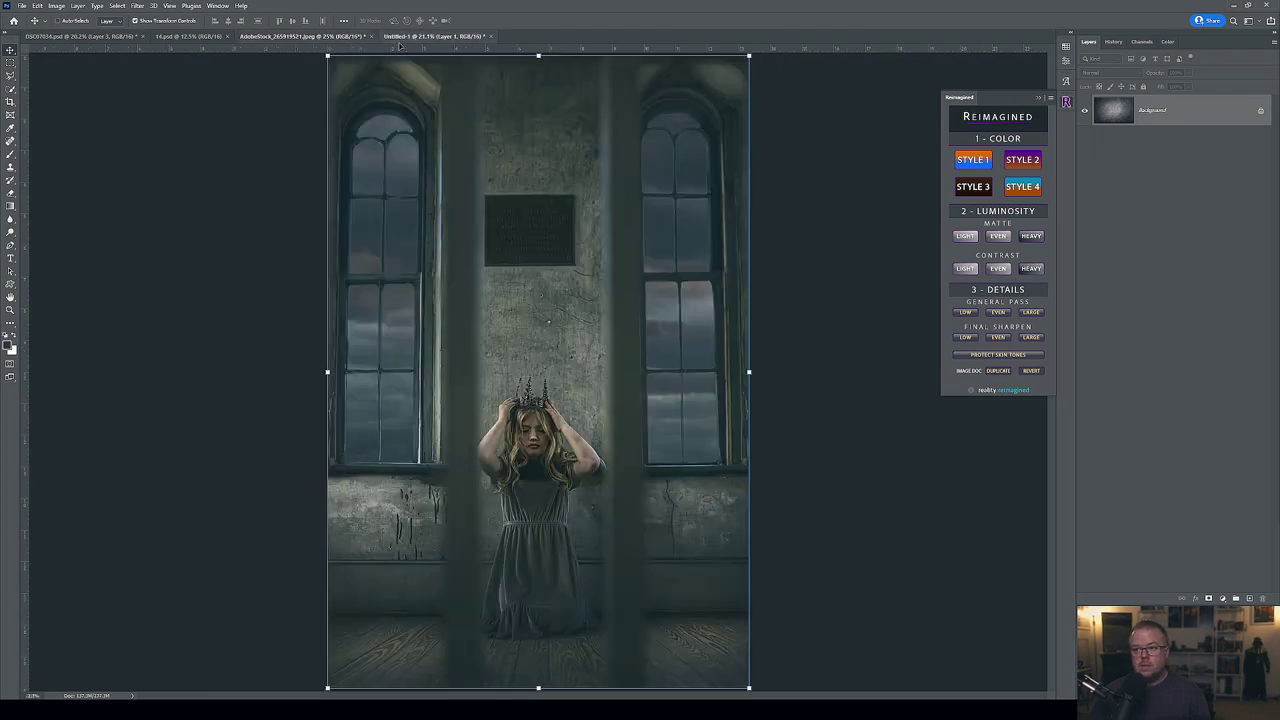
{"action": "left_click", "coordinate": [435, 36]}
{"action": "left_click_drag", "start_coordinate": [531, 110], "coordinate": [633, 203]}
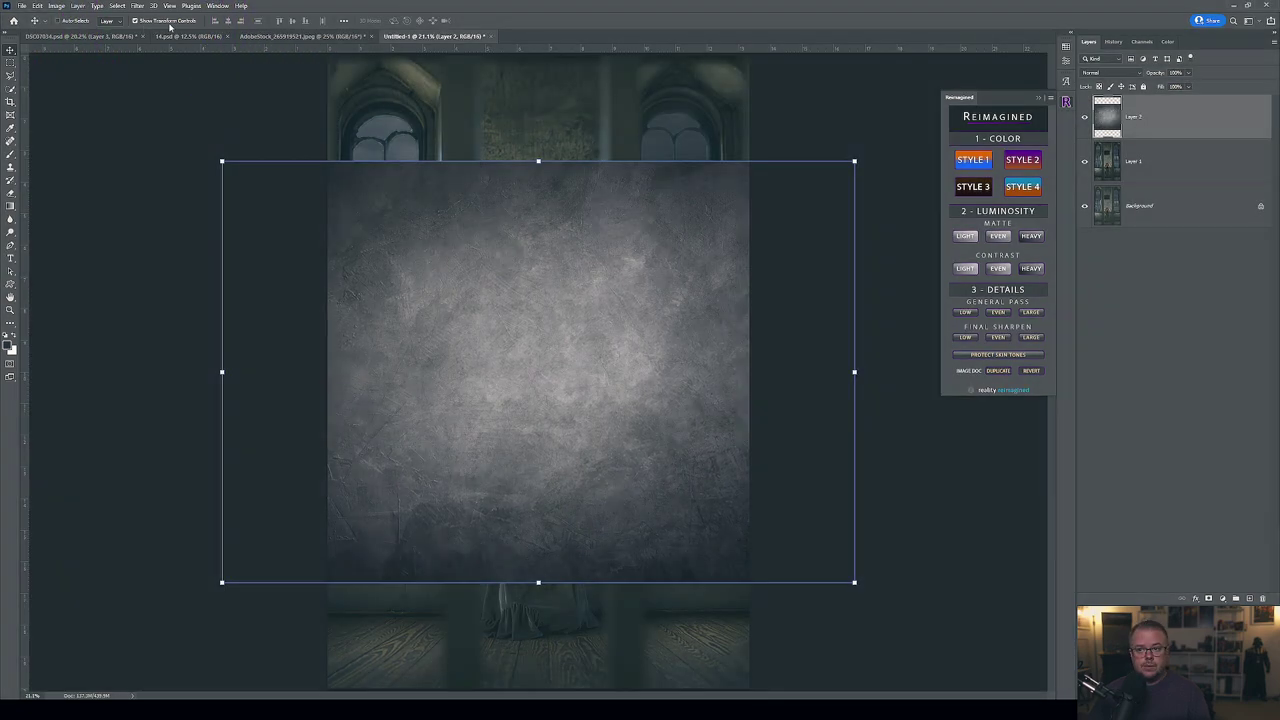
{"action": "left_click", "coordinate": [219, 157]}
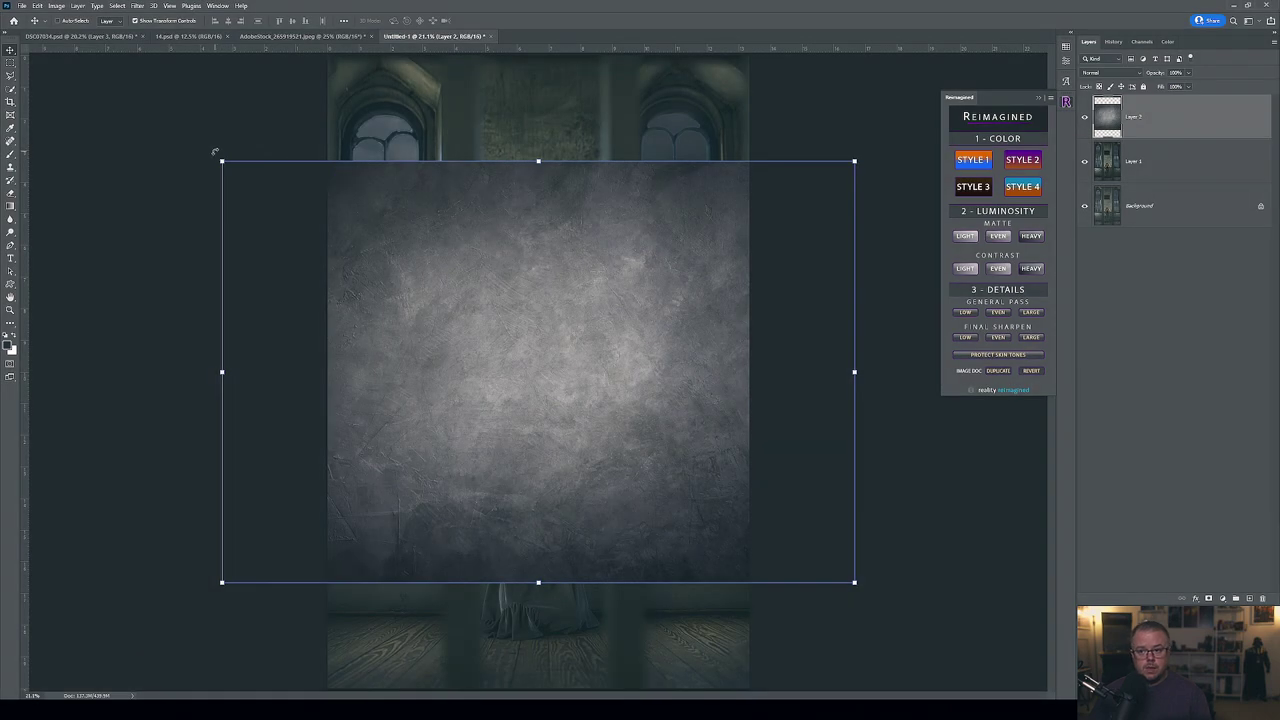
{"action": "left_click_drag", "start_coordinate": [214, 151], "coordinate": [680, 163]}
{"action": "key", "text": "ctrl+minus"}
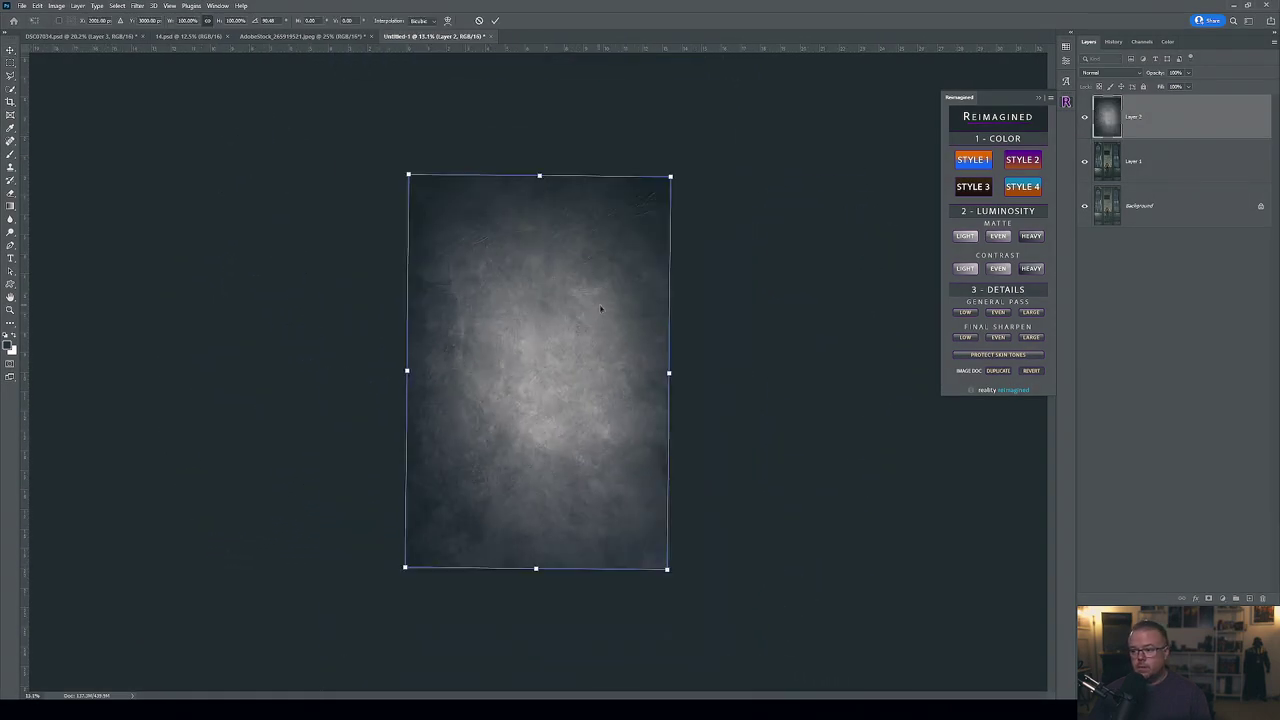
{"action": "key", "text": "Escape"}
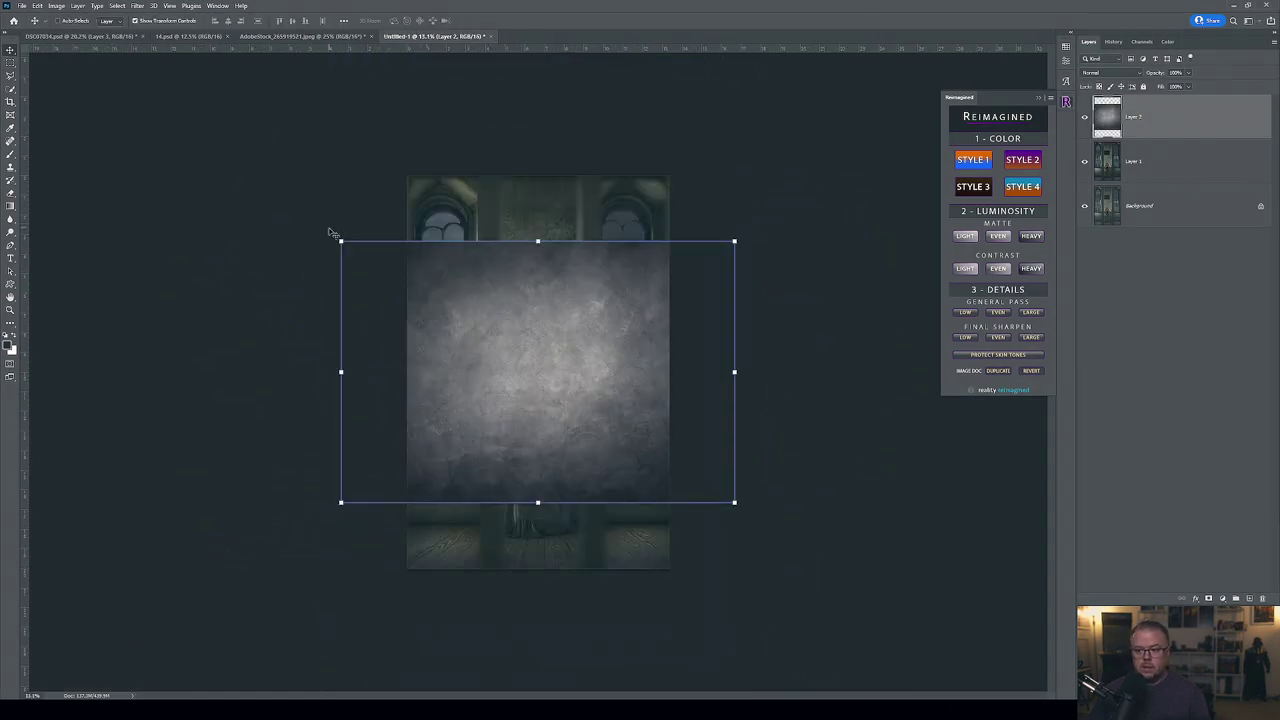
Rotate the texture layer 90 degrees to fill the canvas, blend it in Soft Light mode and compare the image with and without it.
{"action": "left_click_drag", "start_coordinate": [332, 234], "coordinate": [691, 160]}
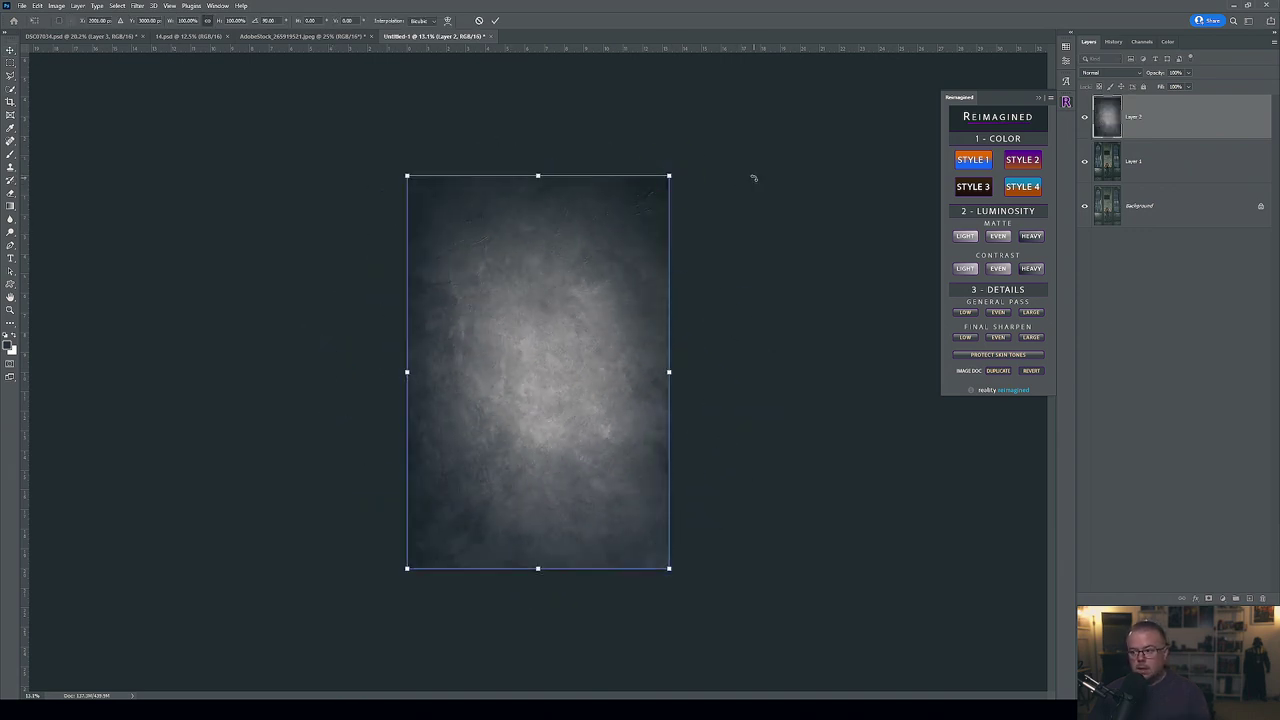
{"action": "key", "text": "Return"}
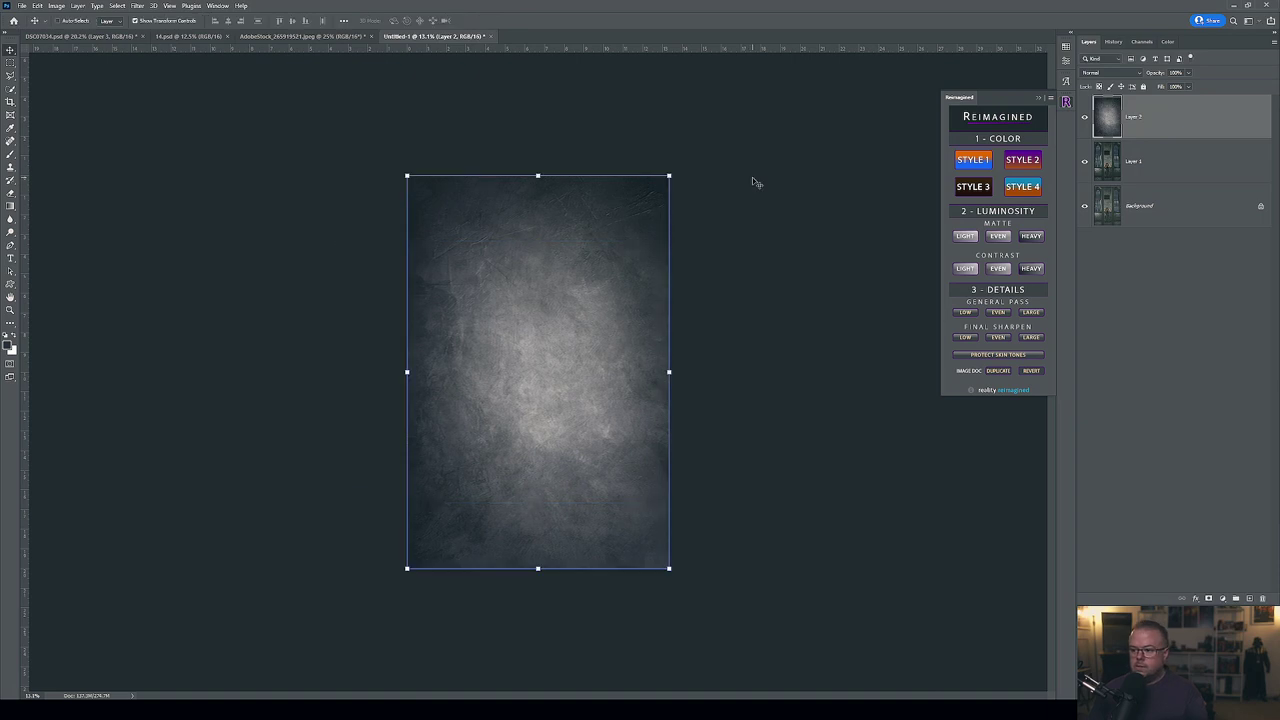
{"action": "left_click", "coordinate": [1113, 76]}
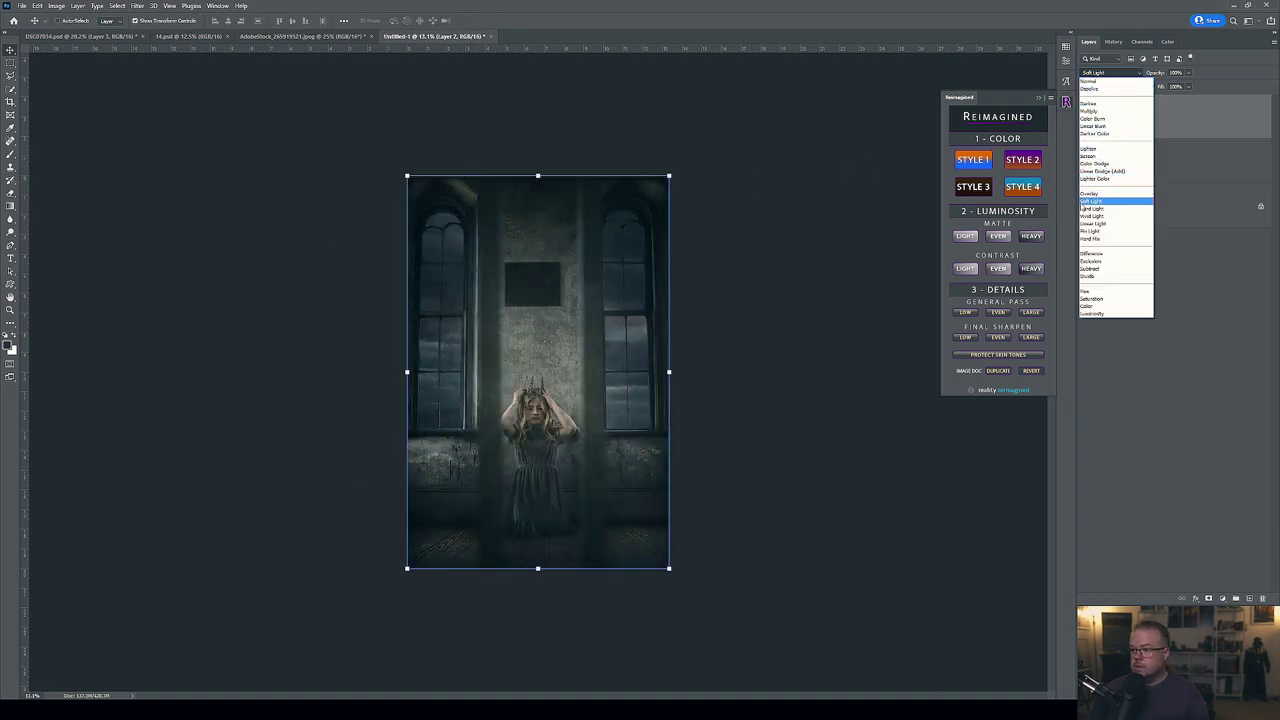
{"action": "left_click", "coordinate": [1092, 201]}
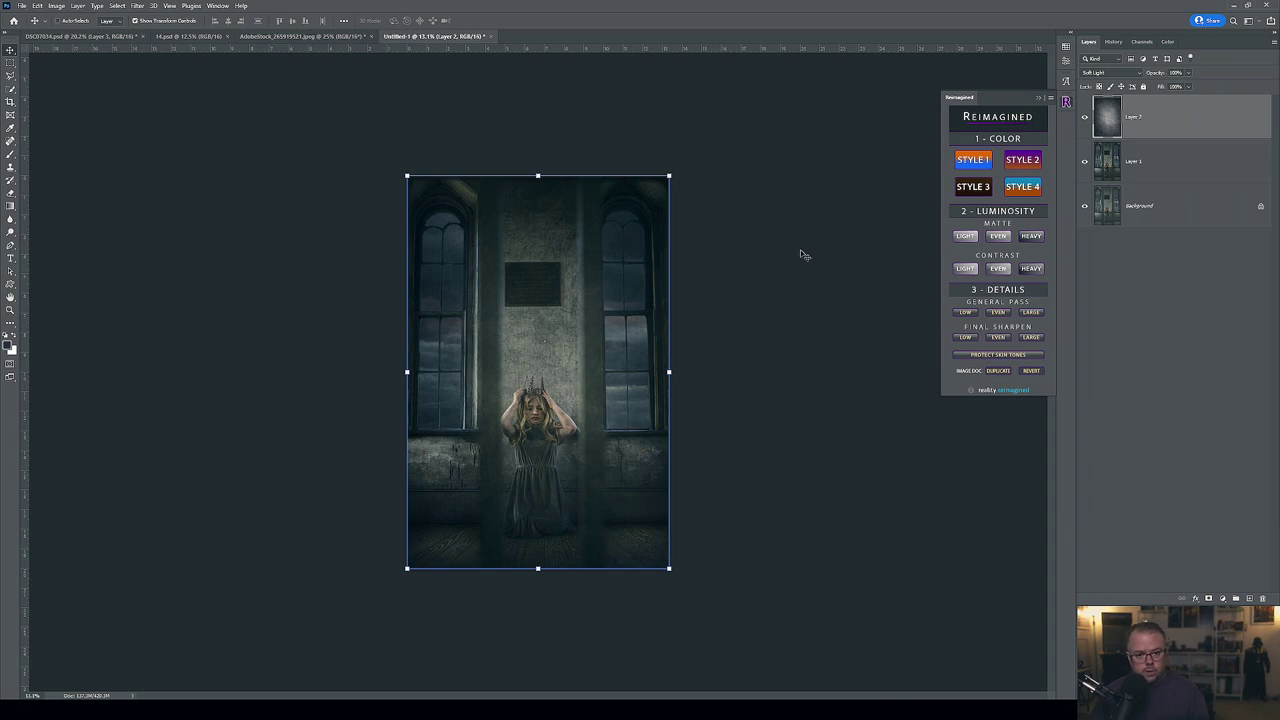
{"action": "scroll", "coordinate": [550, 440], "scroll_direction": "up", "scroll_amount": 5}
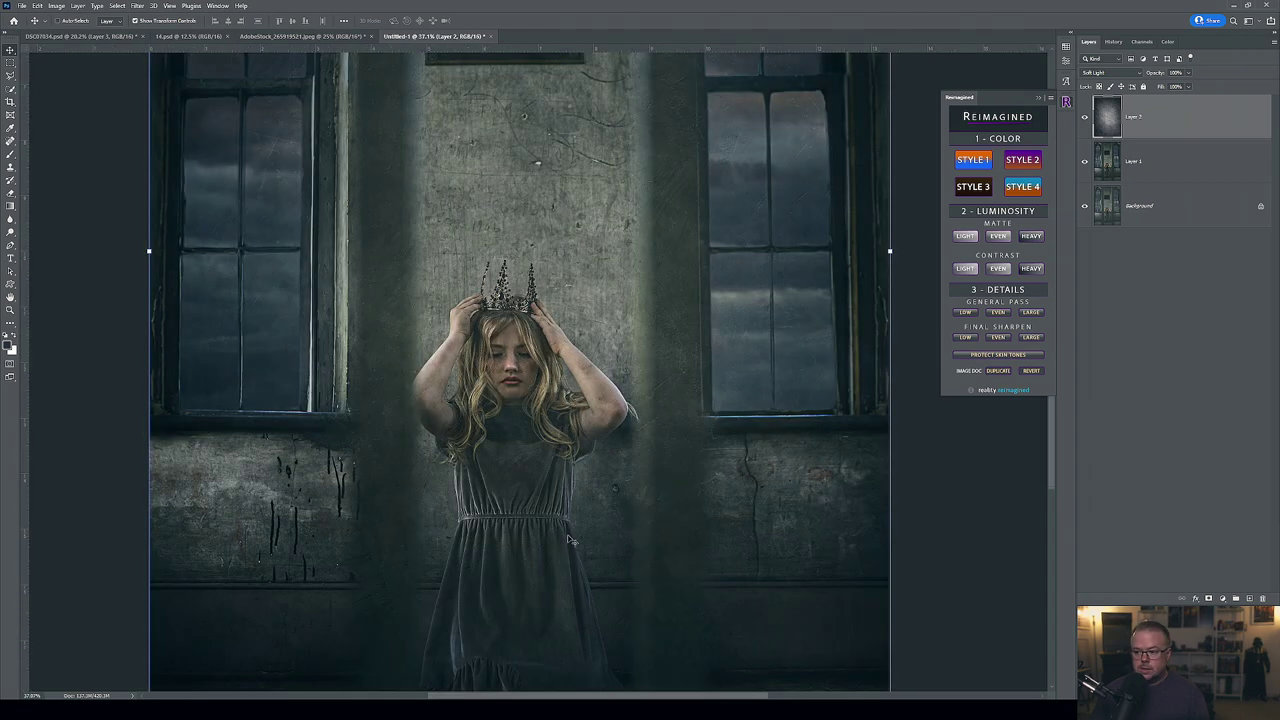
{"action": "key", "text": "ctrl+0"}
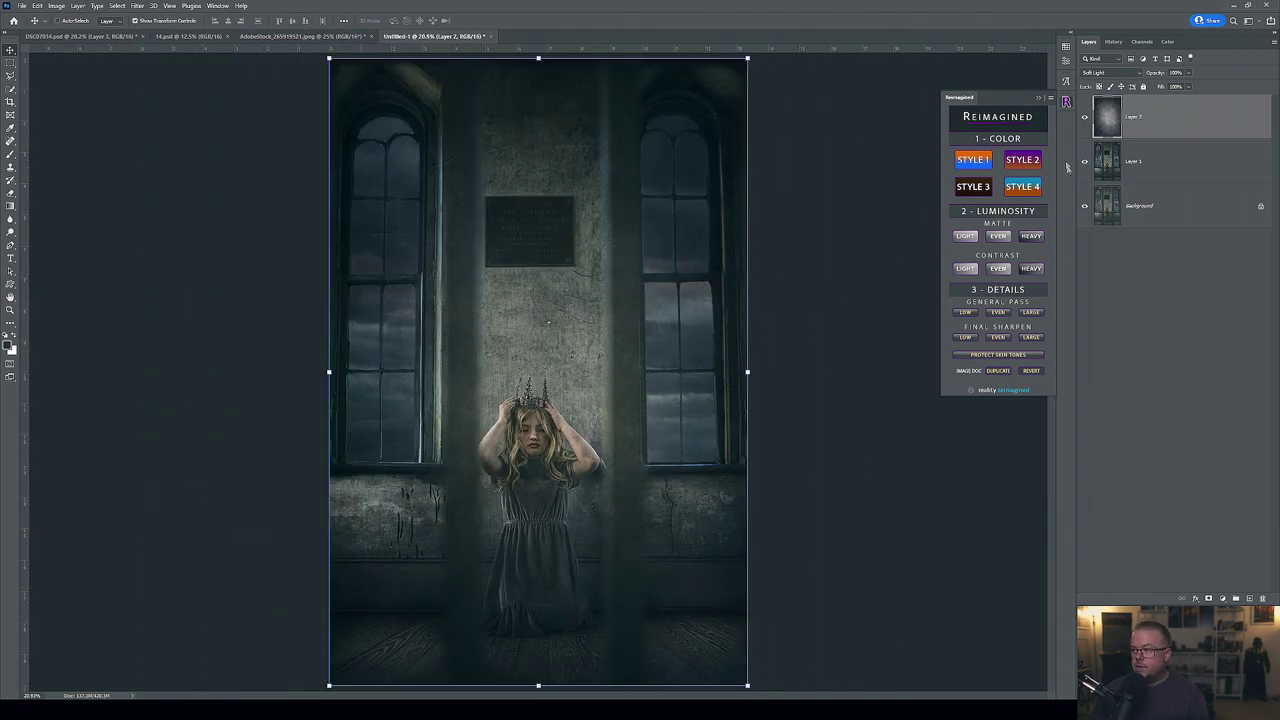
{"action": "left_click", "coordinate": [1084, 119]}
{"action": "left_click", "coordinate": [1084, 119]}
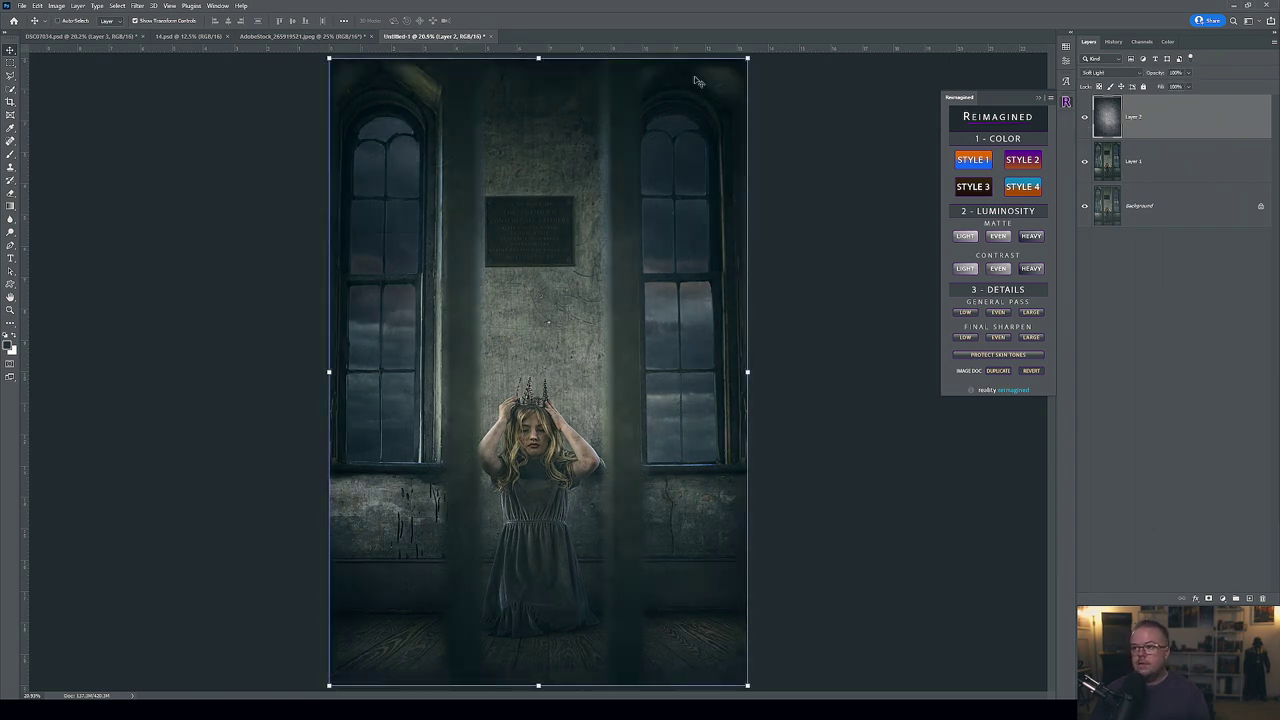
Return to the AdobeStock_265919521.jpeg texture document and examine its bright center and dark, scratched edges.
{"action": "left_click", "coordinate": [290, 36]}
{"action": "mouse_move", "coordinate": [460, 390]}
{"action": "left_mouse_down"}
{"action": "mouse_move", "coordinate": [623, 343]}
{"action": "mouse_move", "coordinate": [486, 371]}
{"action": "mouse_move", "coordinate": [523, 354]}
{"action": "mouse_move", "coordinate": [265, 128]}
{"action": "left_mouse_up"}
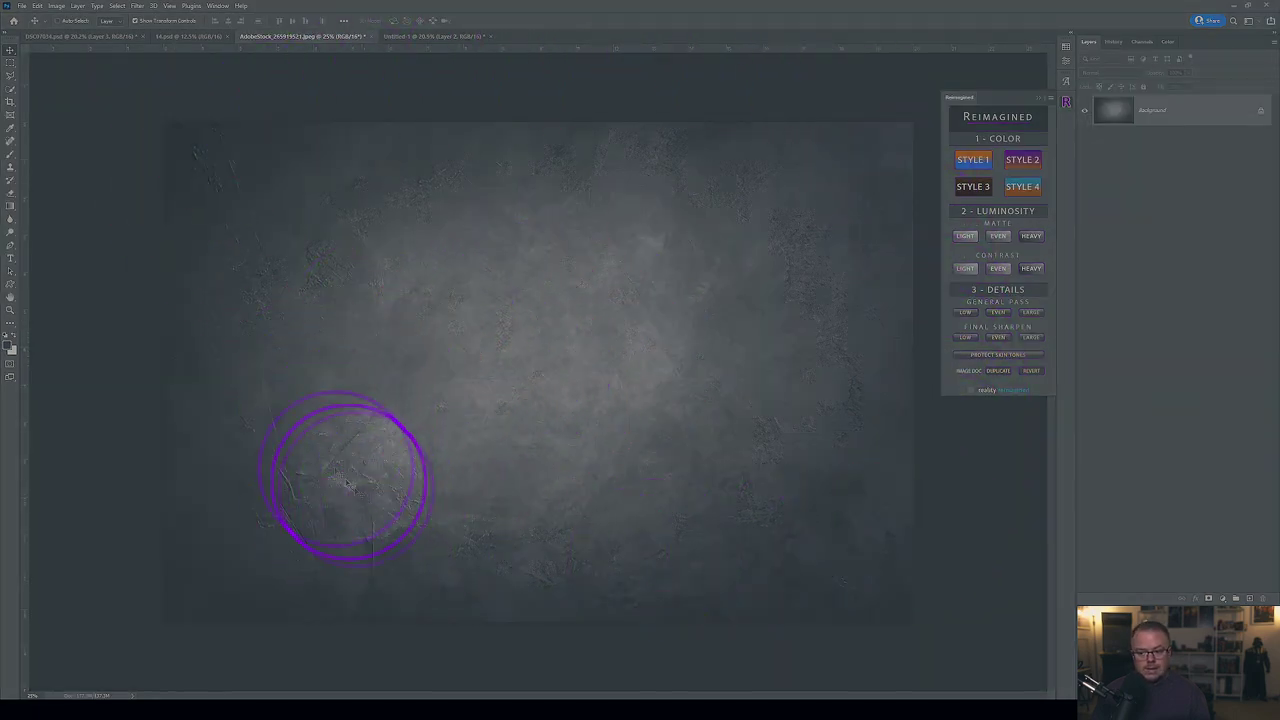
{"action": "key", "text": "ctrl+z"}
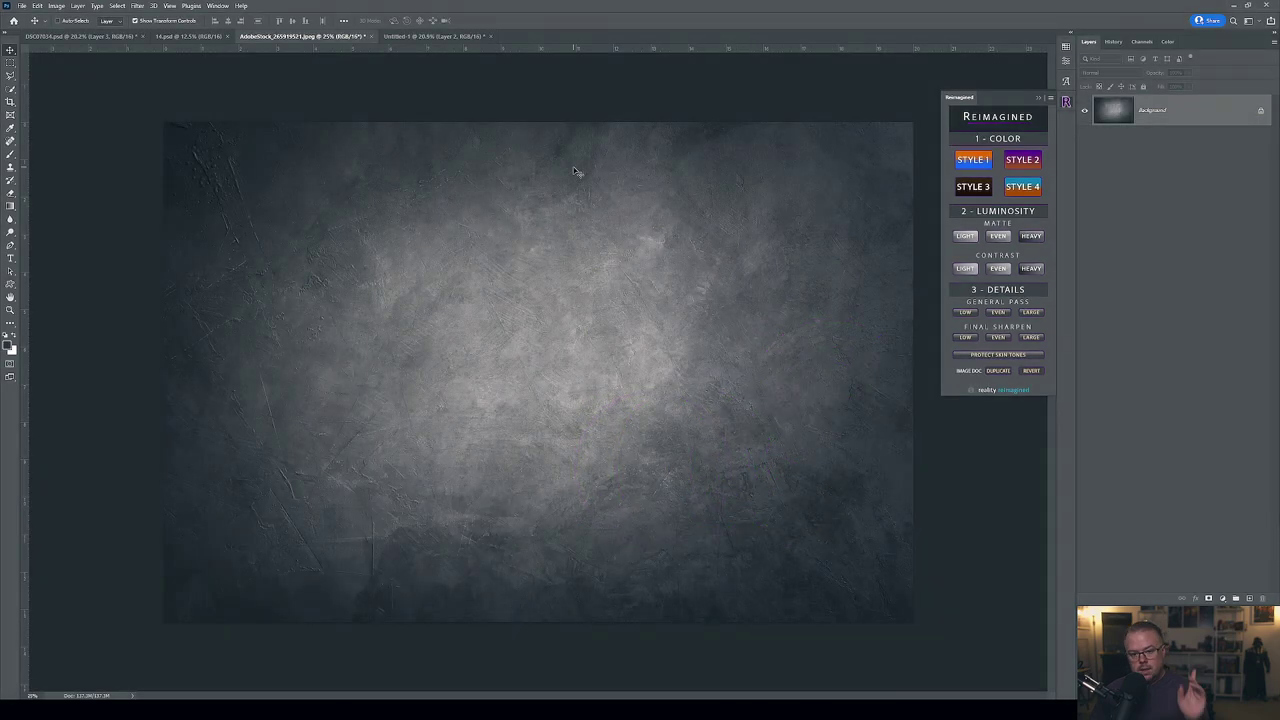
Return to the Untitled-1 portrait document and flip the Soft Light texture layer vertically.
{"action": "left_click", "coordinate": [450, 36]}
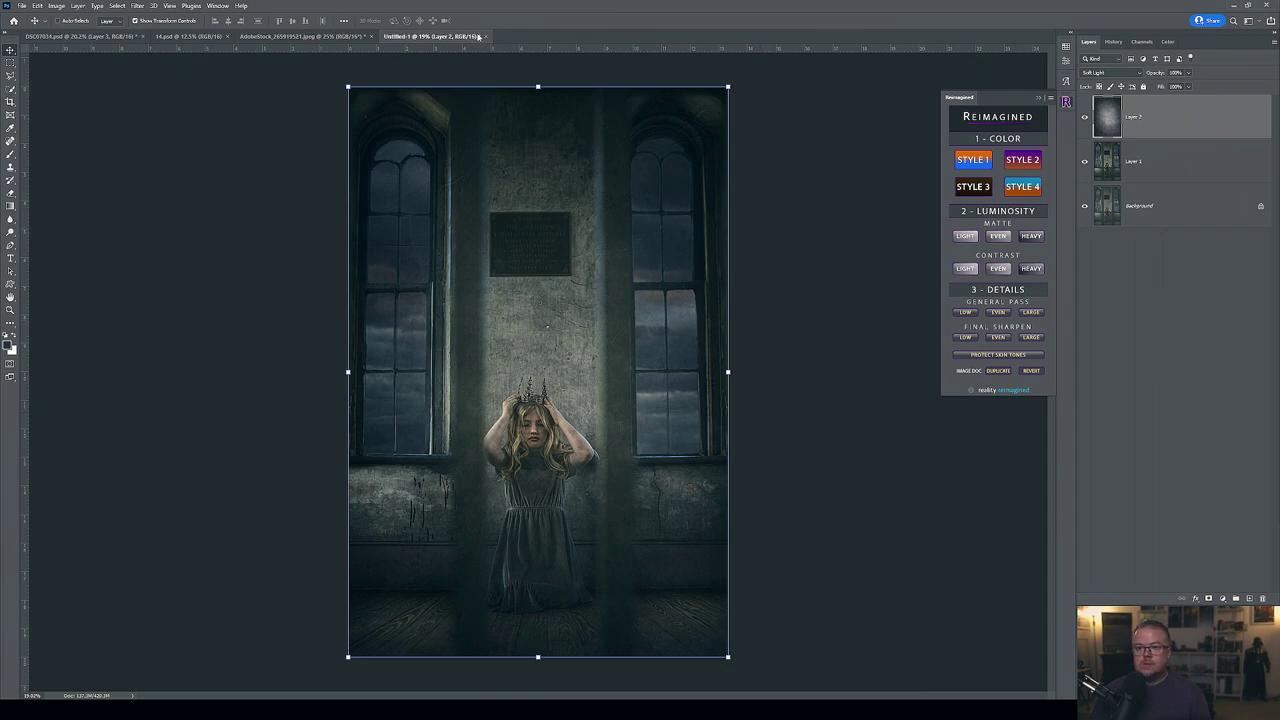
{"action": "left_click", "coordinate": [38, 6]}
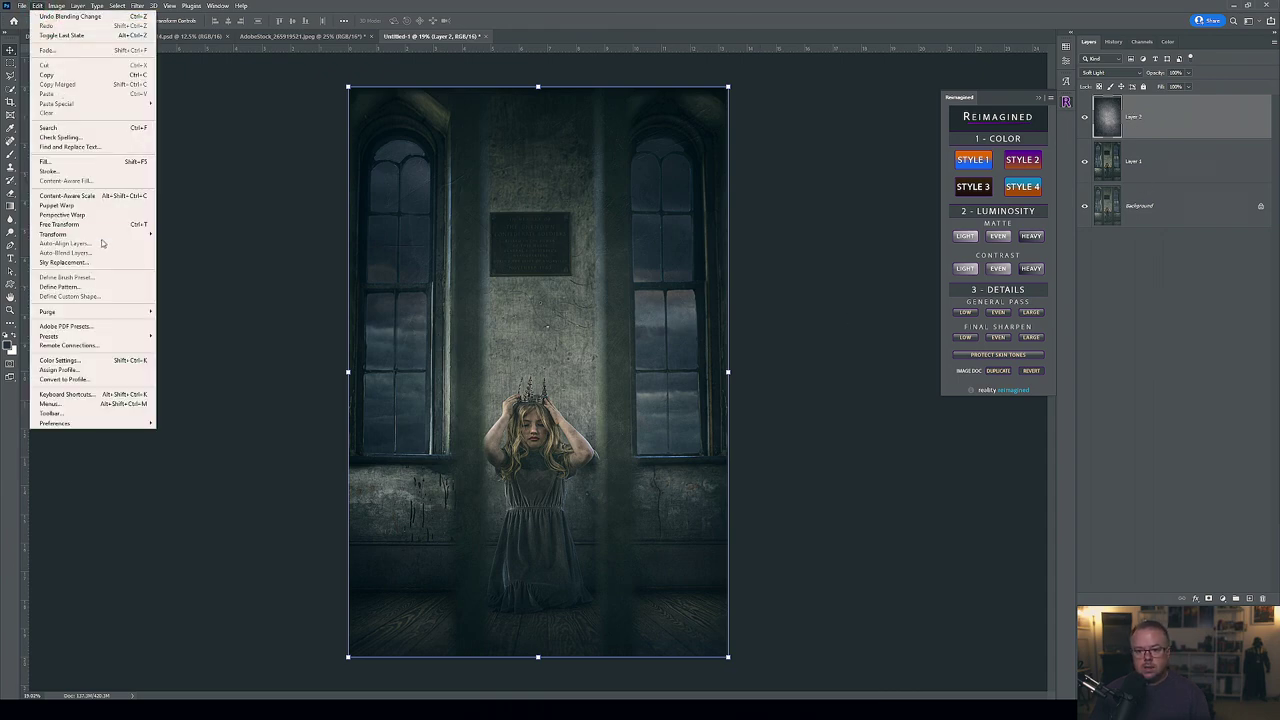
{"action": "mouse_move", "coordinate": [100, 234]}
{"action": "left_click", "coordinate": [201, 430]}
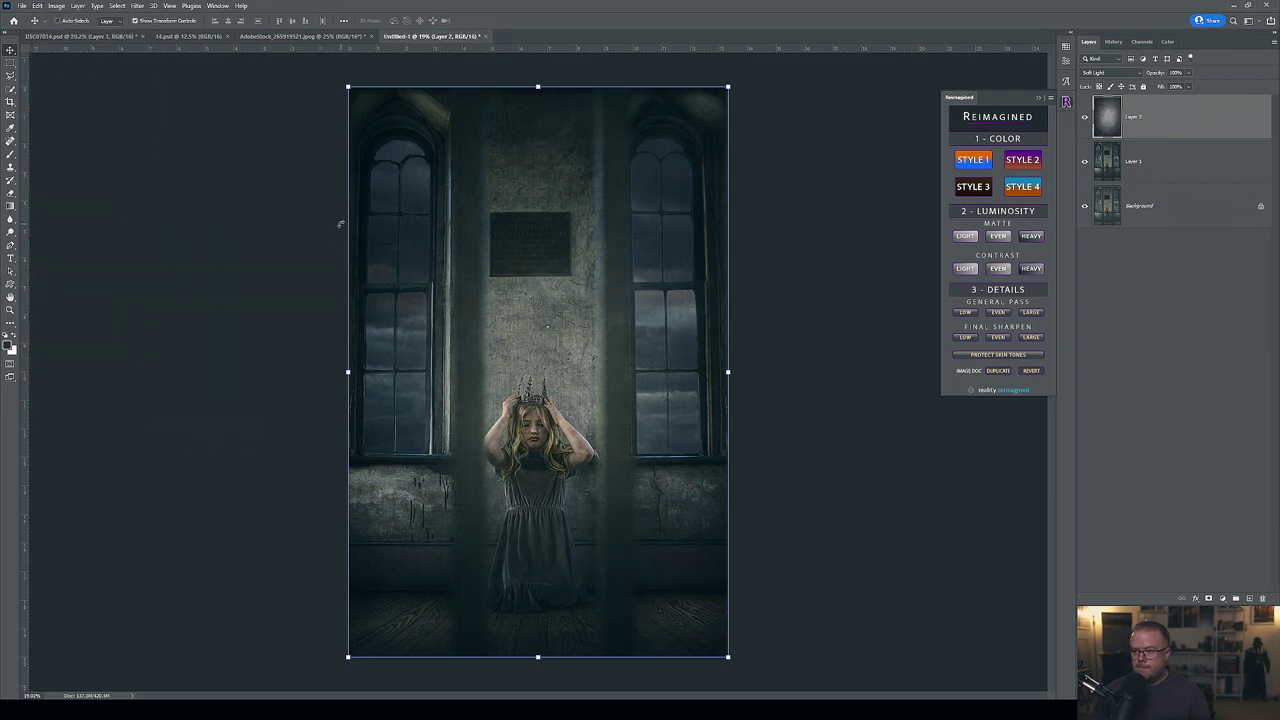
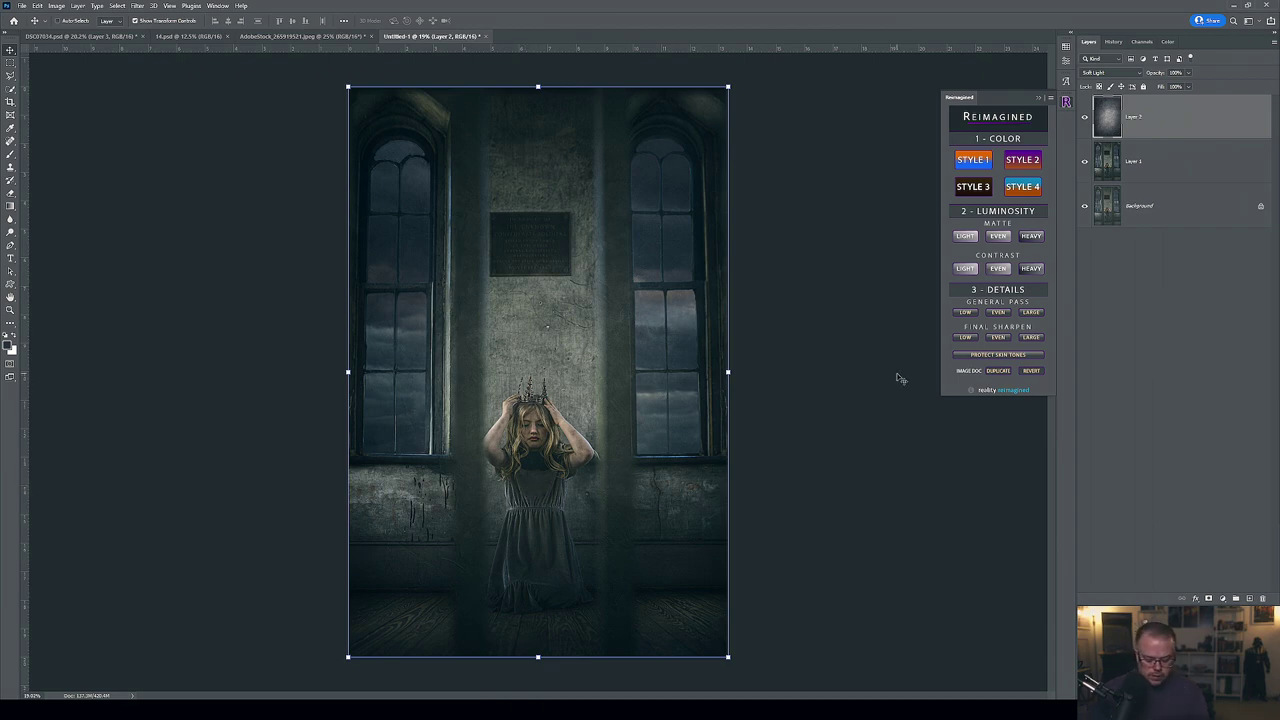
Select the kneeling woman on the texture layer with a loose Lasso outline and feather the selection by 50 pixels.
{"action": "key", "text": "l"}
{"action": "left_click", "coordinate": [15, 77]}
{"action": "left_click", "coordinate": [54, 76]}
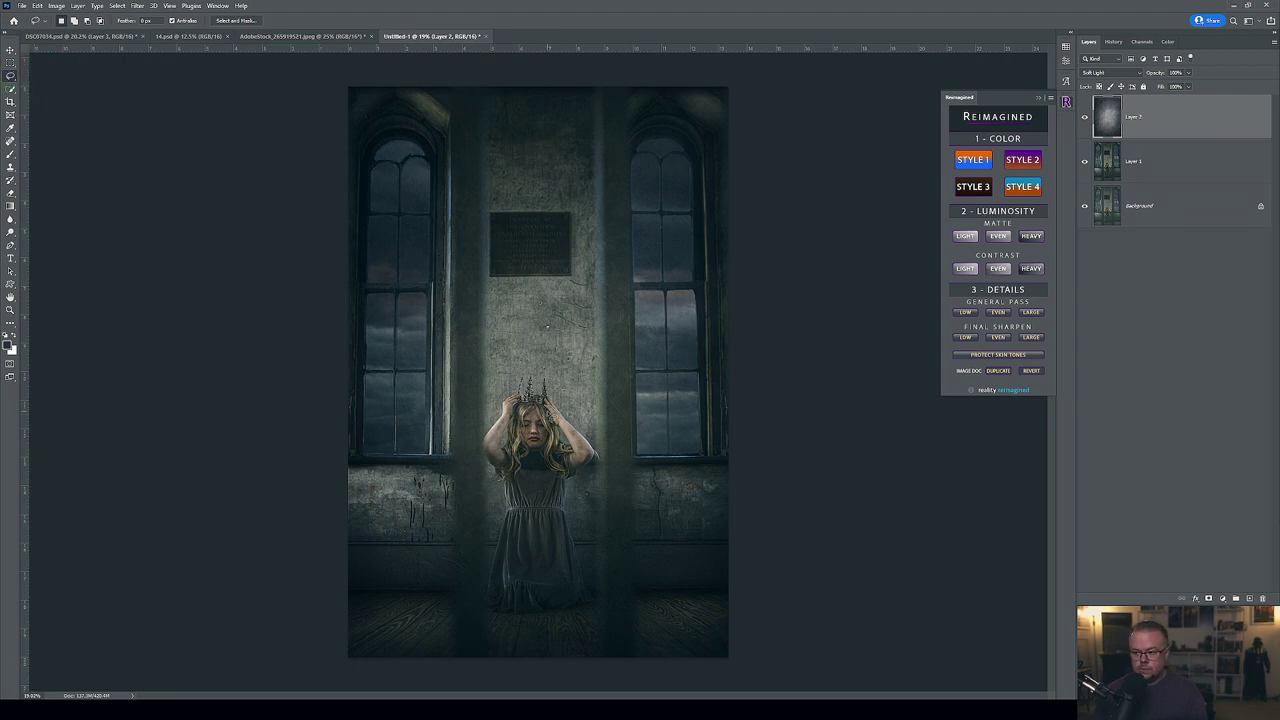
{"action": "mouse_move", "coordinate": [485, 605]}
{"action": "left_mouse_down"}
{"action": "mouse_move", "coordinate": [503, 482]}
{"action": "mouse_move", "coordinate": [482, 462]}
{"action": "left_mouse_up"}
{"action": "mouse_move", "coordinate": [497, 405]}
{"action": "left_mouse_down"}
{"action": "mouse_move", "coordinate": [535, 372]}
{"action": "mouse_move", "coordinate": [597, 442]}
{"action": "mouse_move", "coordinate": [582, 525]}
{"action": "mouse_move", "coordinate": [594, 610]}
{"action": "mouse_move", "coordinate": [508, 622]}
{"action": "mouse_move", "coordinate": [488, 612]}
{"action": "left_mouse_up"}
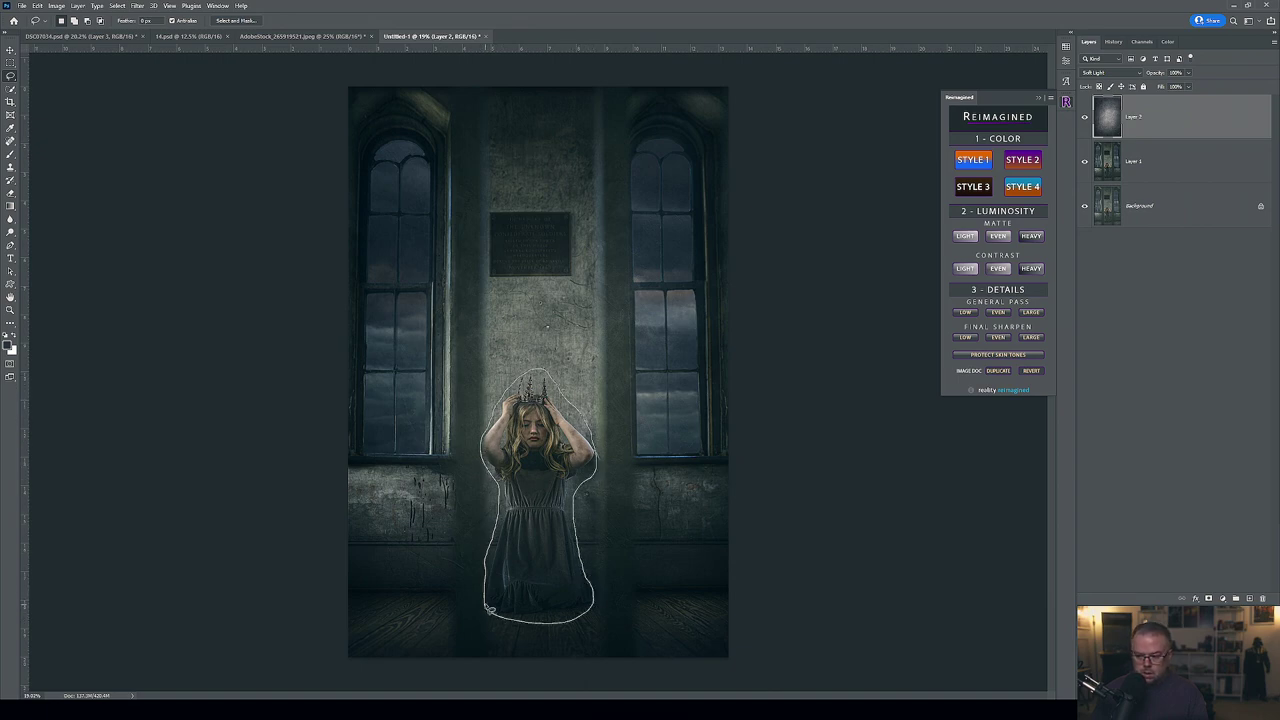
{"action": "key", "text": "shift+F6"}
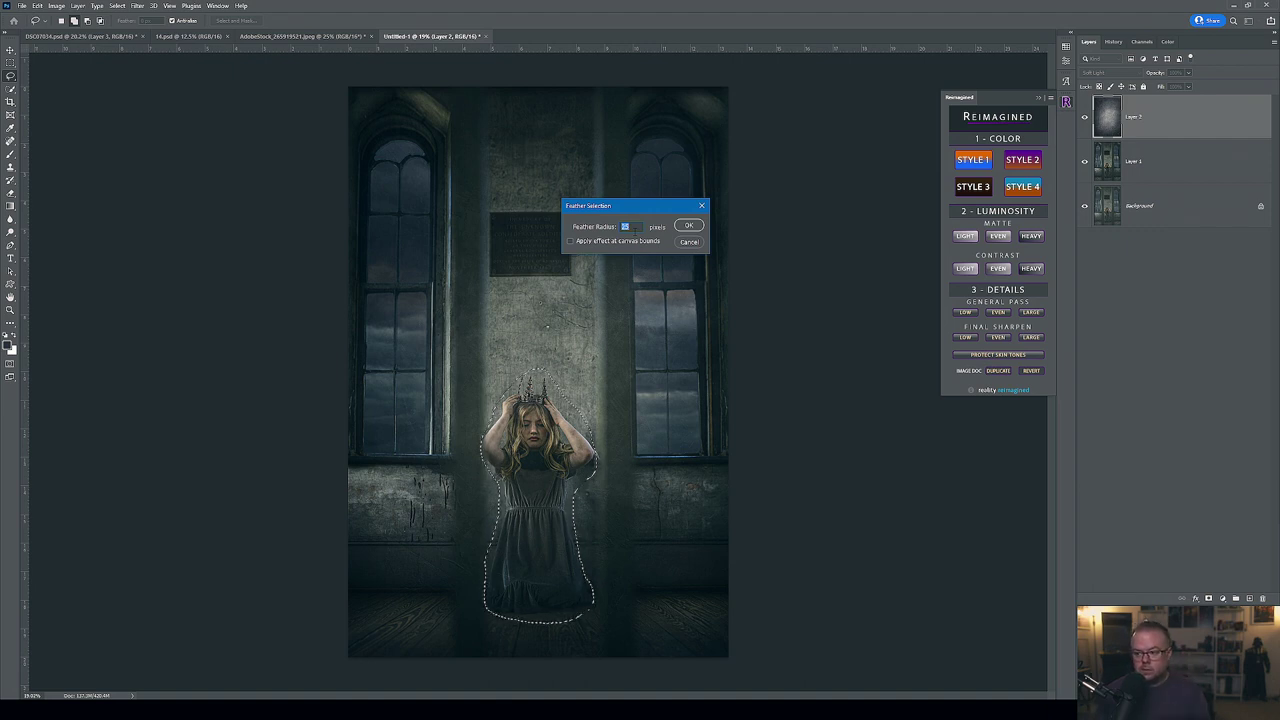
{"action": "type", "text": "50"}
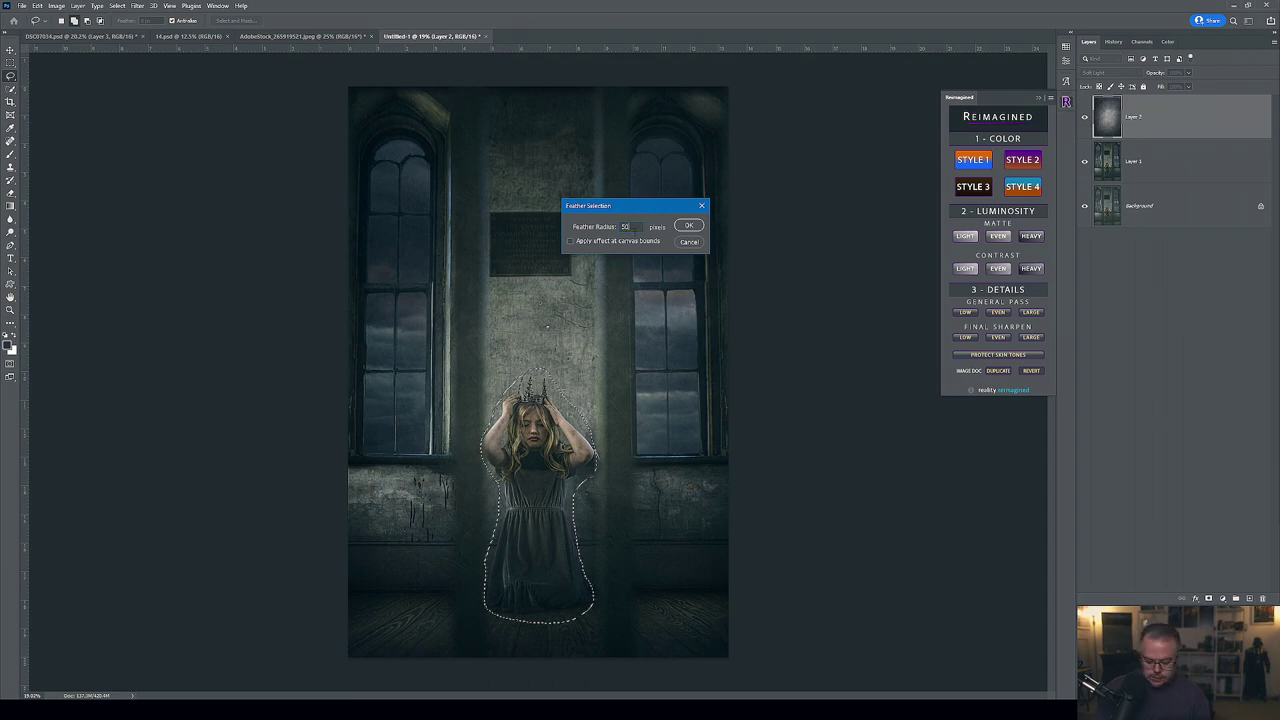
{"action": "key", "text": "Return"}
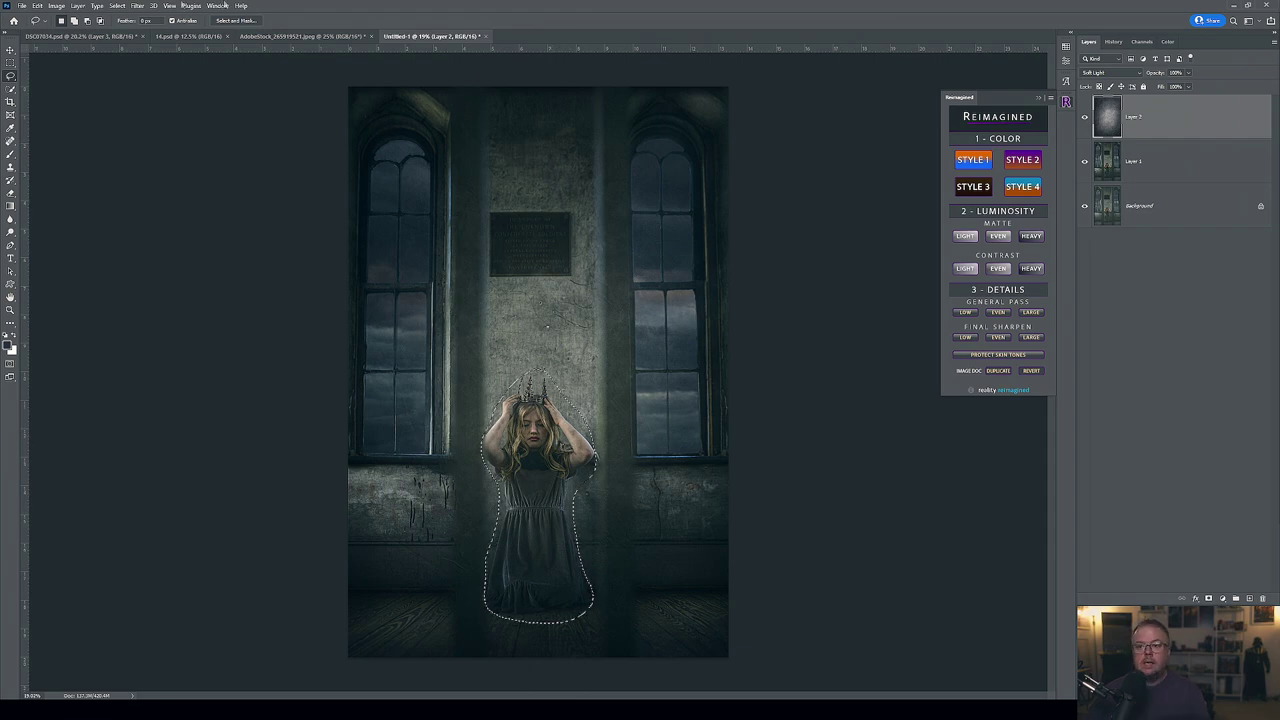
Blur the texture over the woman with a Gaussian Blur of about 246 pixels, deselect and check the texture layer on its own.
{"action": "left_click", "coordinate": [137, 5]}
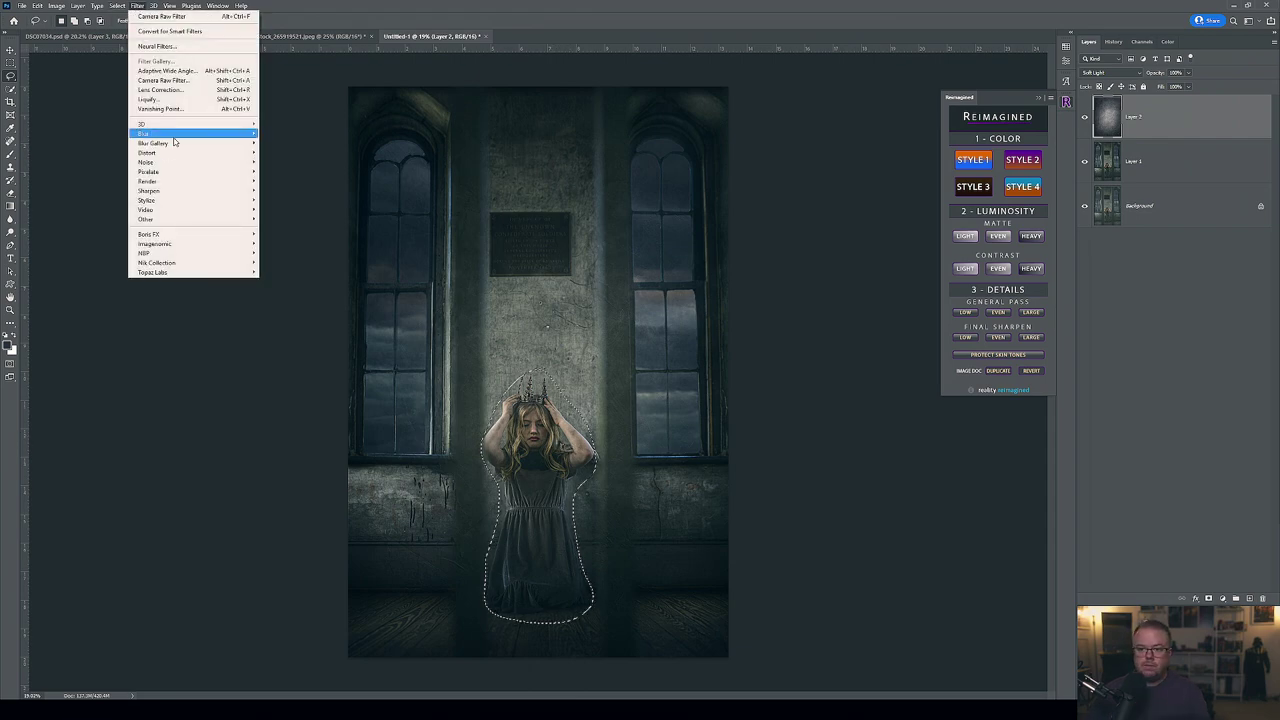
{"action": "mouse_move", "coordinate": [174, 140]}
{"action": "left_click", "coordinate": [286, 171]}
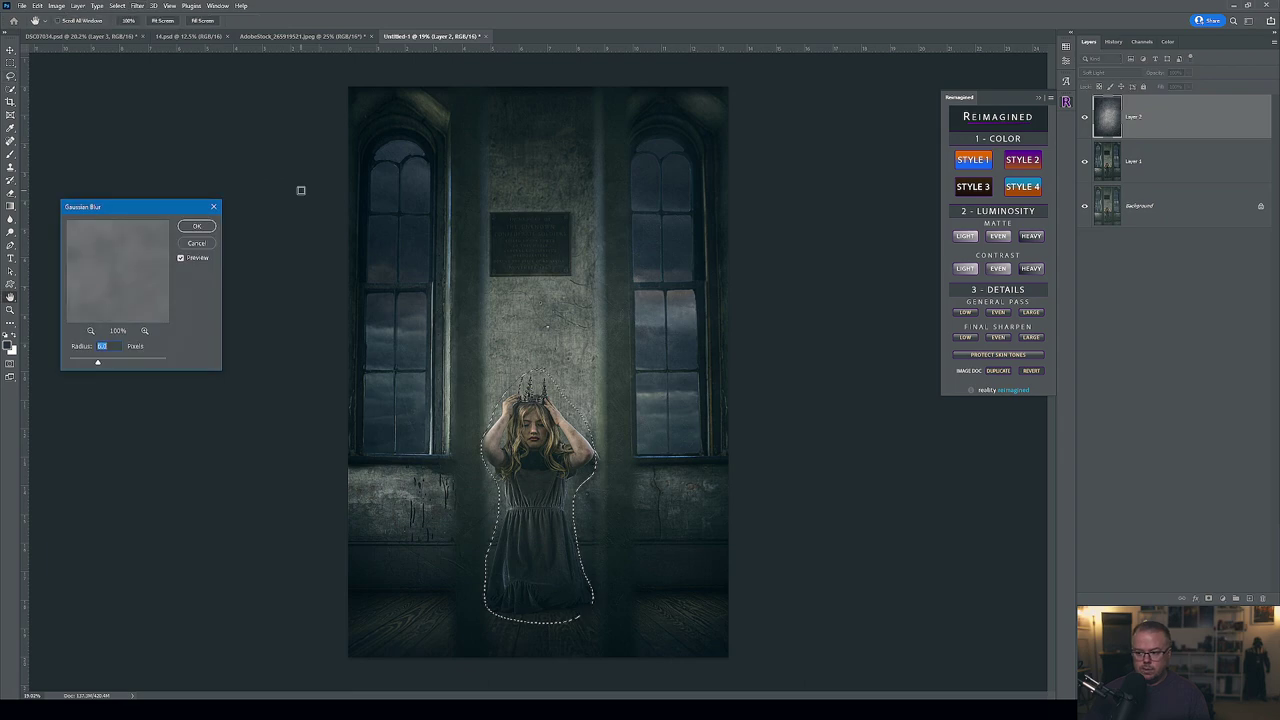
{"action": "left_click_drag", "start_coordinate": [98, 366], "coordinate": [160, 364]}
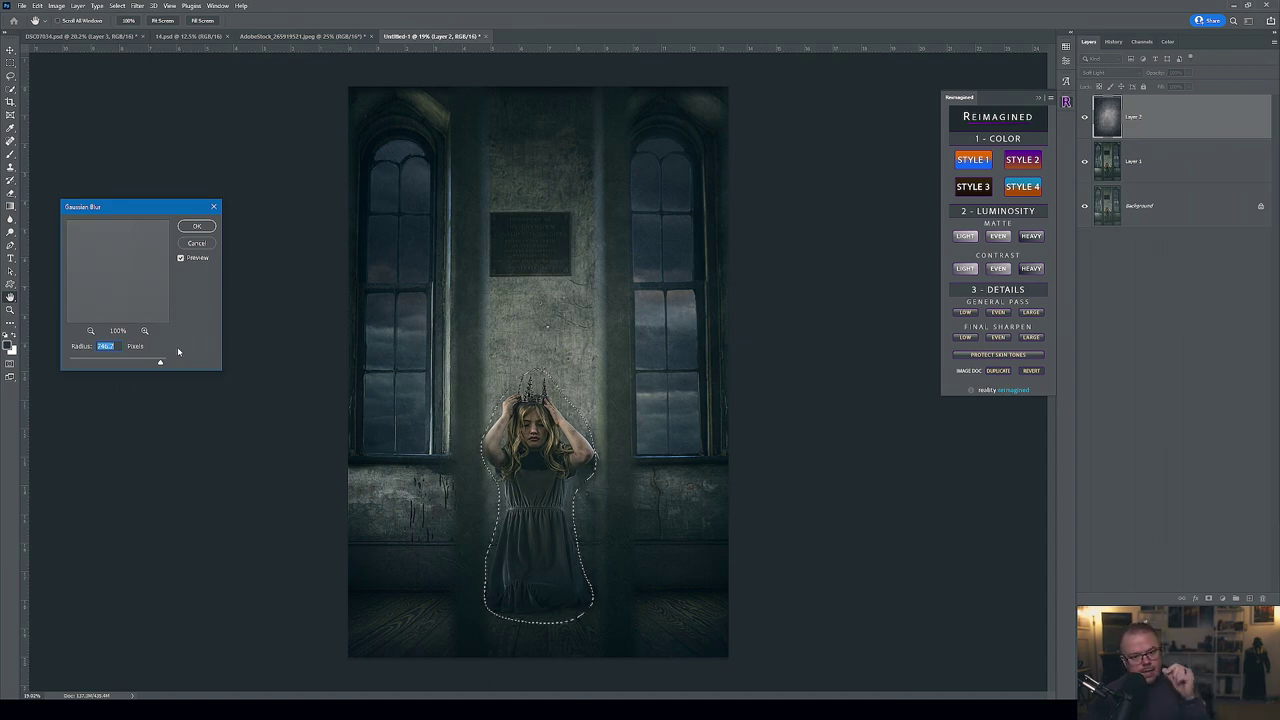
{"action": "left_click", "coordinate": [193, 227]}
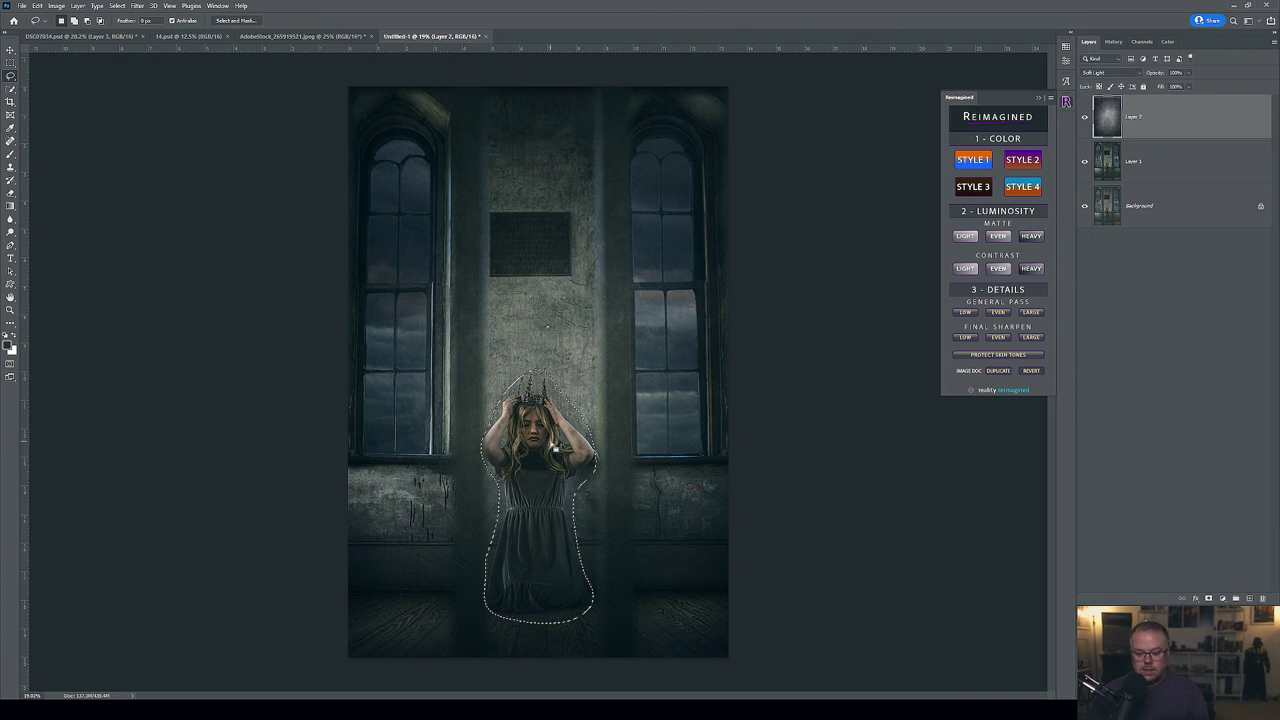
{"action": "key", "text": "ctrl+d"}
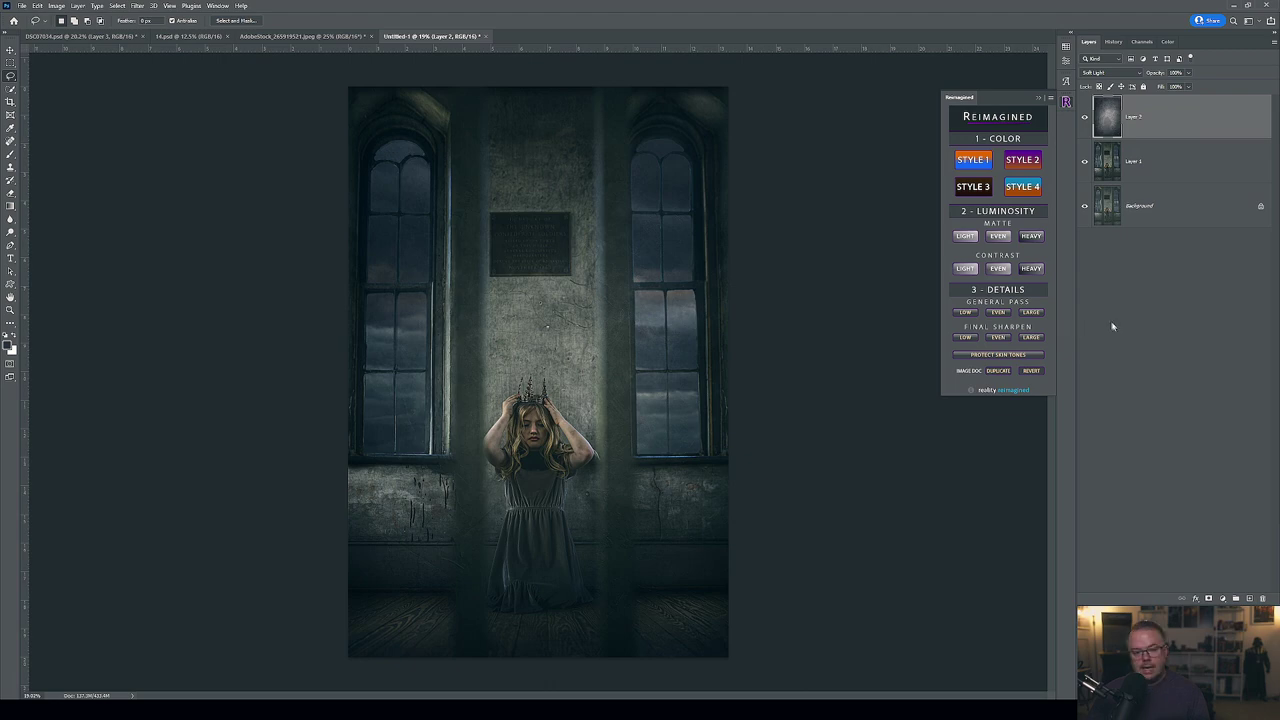
{"action": "left_click", "coordinate": [1084, 117], "text": "alt"}
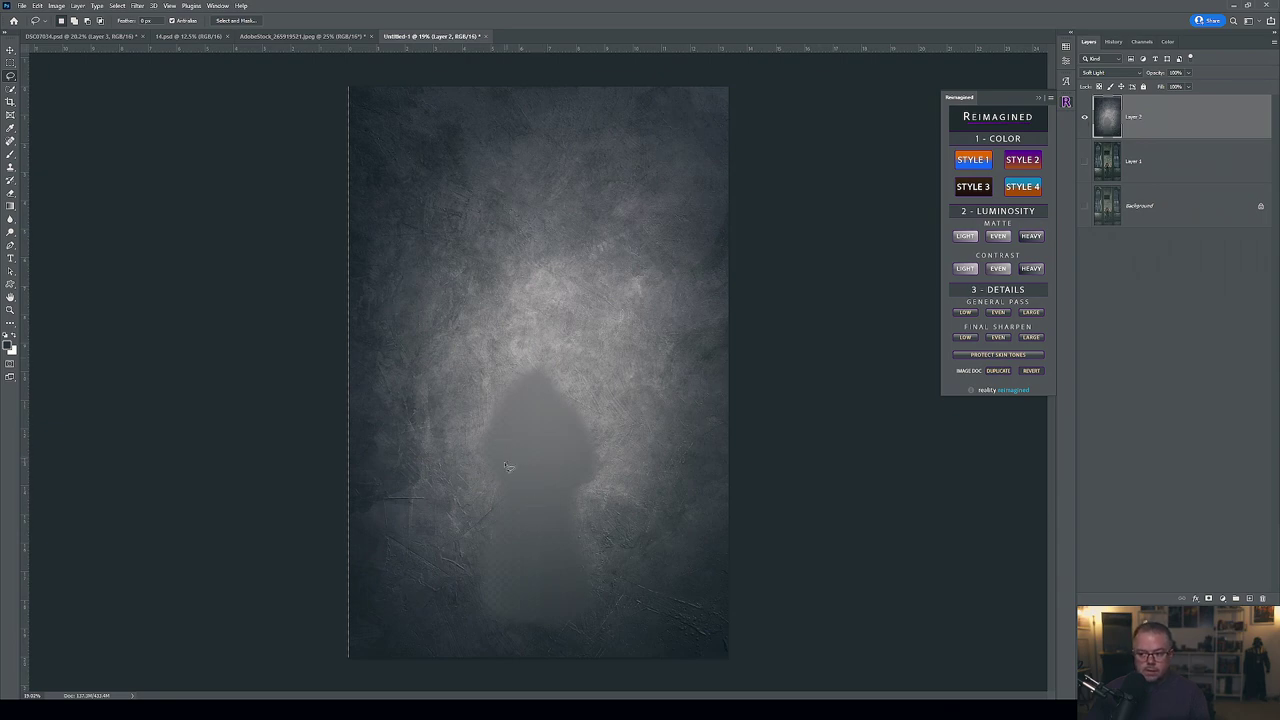
{"action": "left_click", "coordinate": [1084, 118], "text": "alt"}
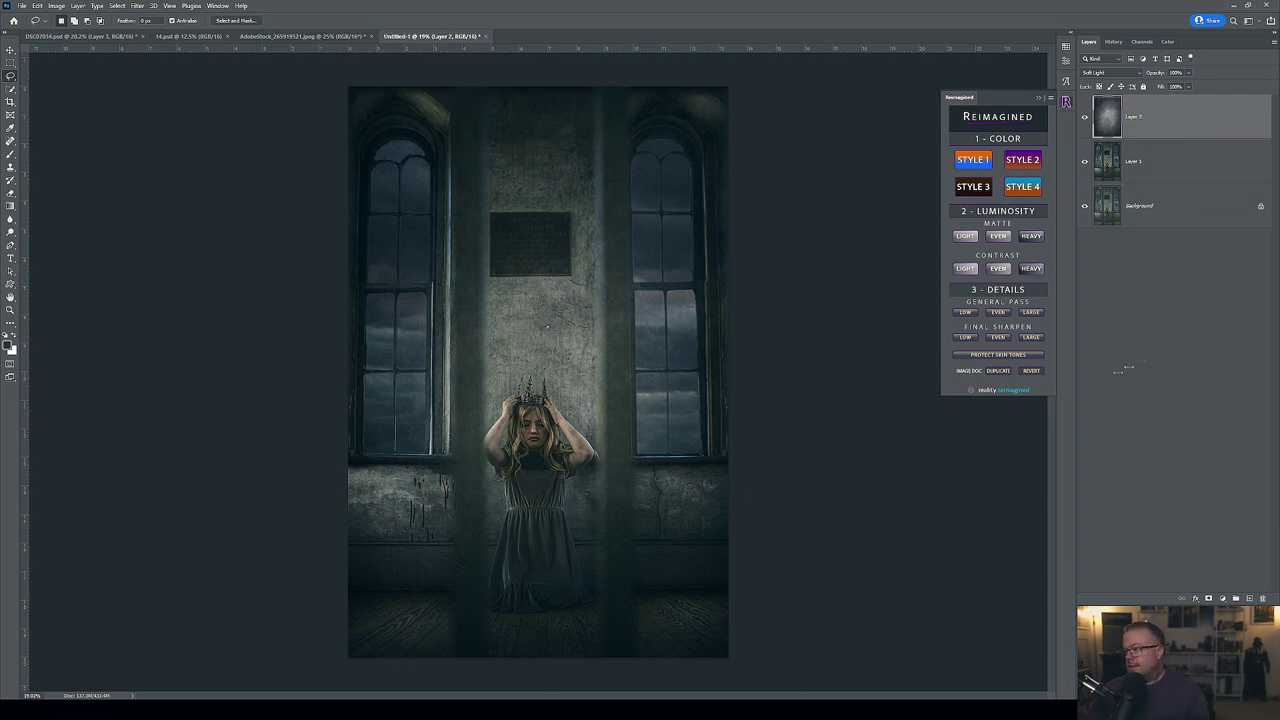
Add a Levels adjustment layer with brighter midtones, invert its mask and paint the brightening onto the woman's face.
{"action": "left_click", "coordinate": [1224, 598]}
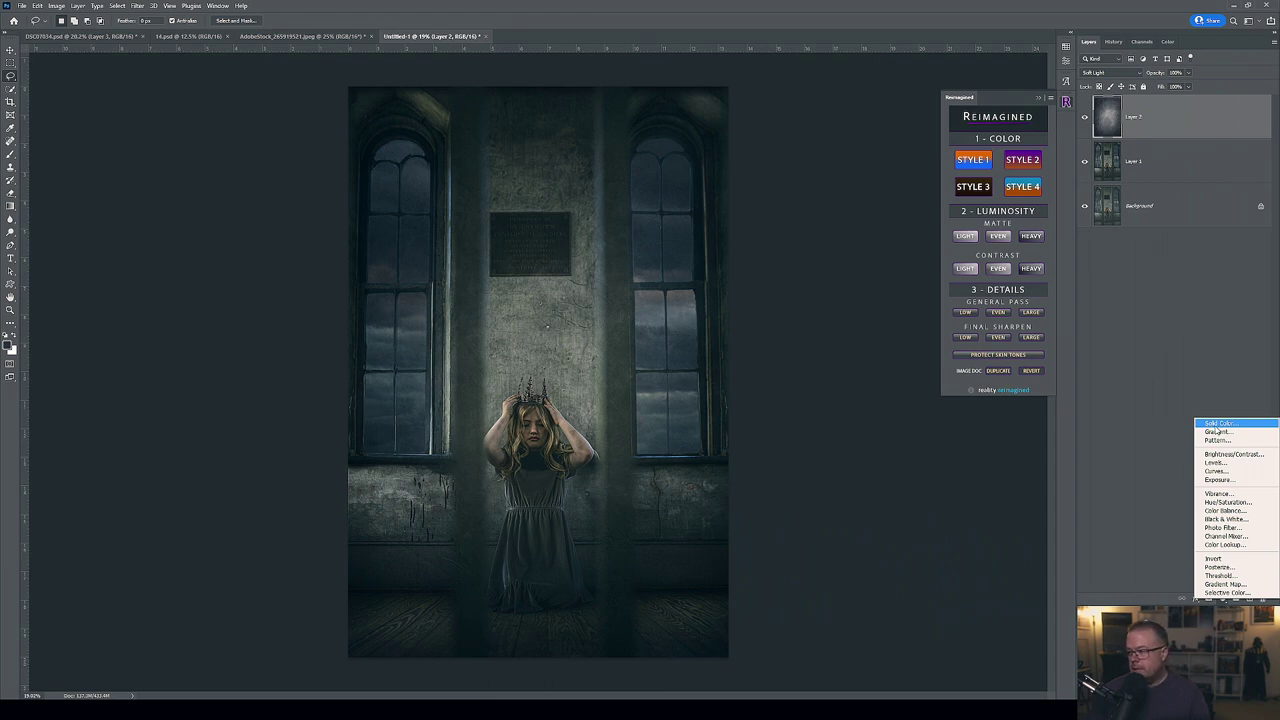
{"action": "left_click", "coordinate": [1215, 463]}
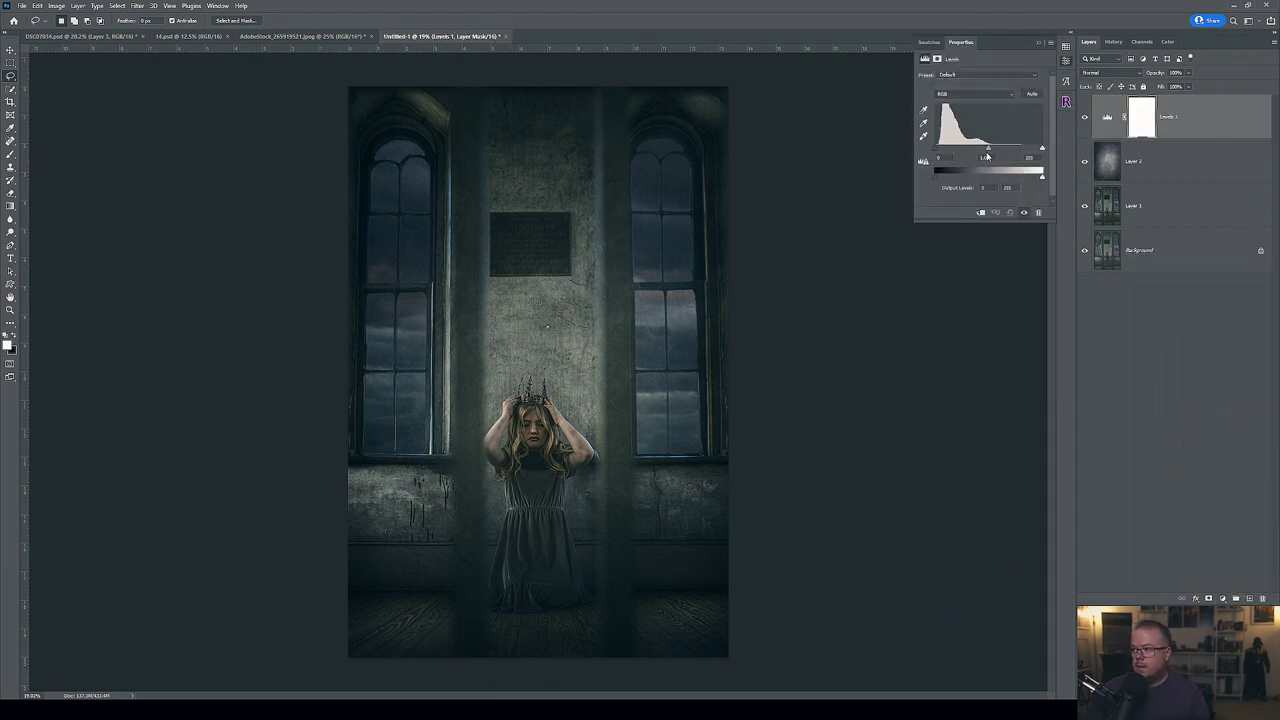
{"action": "left_click_drag", "start_coordinate": [988, 150], "coordinate": [986, 150]}
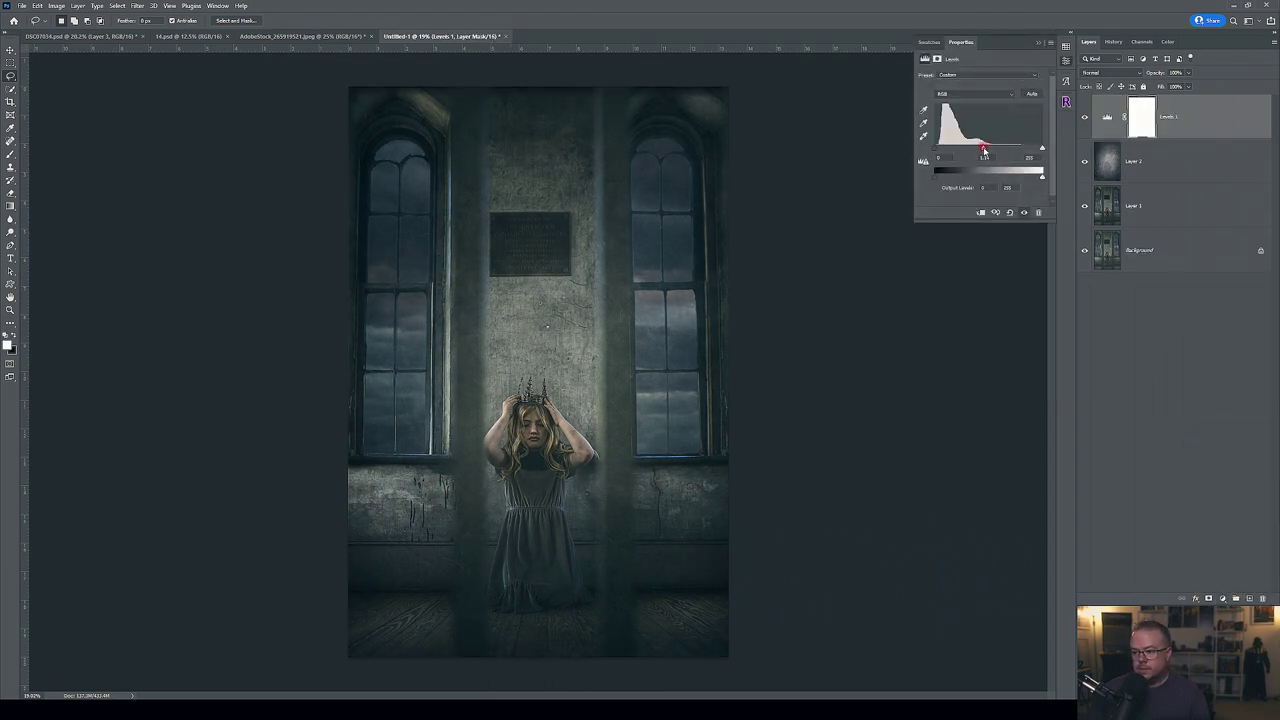
{"action": "left_click", "coordinate": [1160, 118]}
{"action": "key", "text": "ctrl+i"}
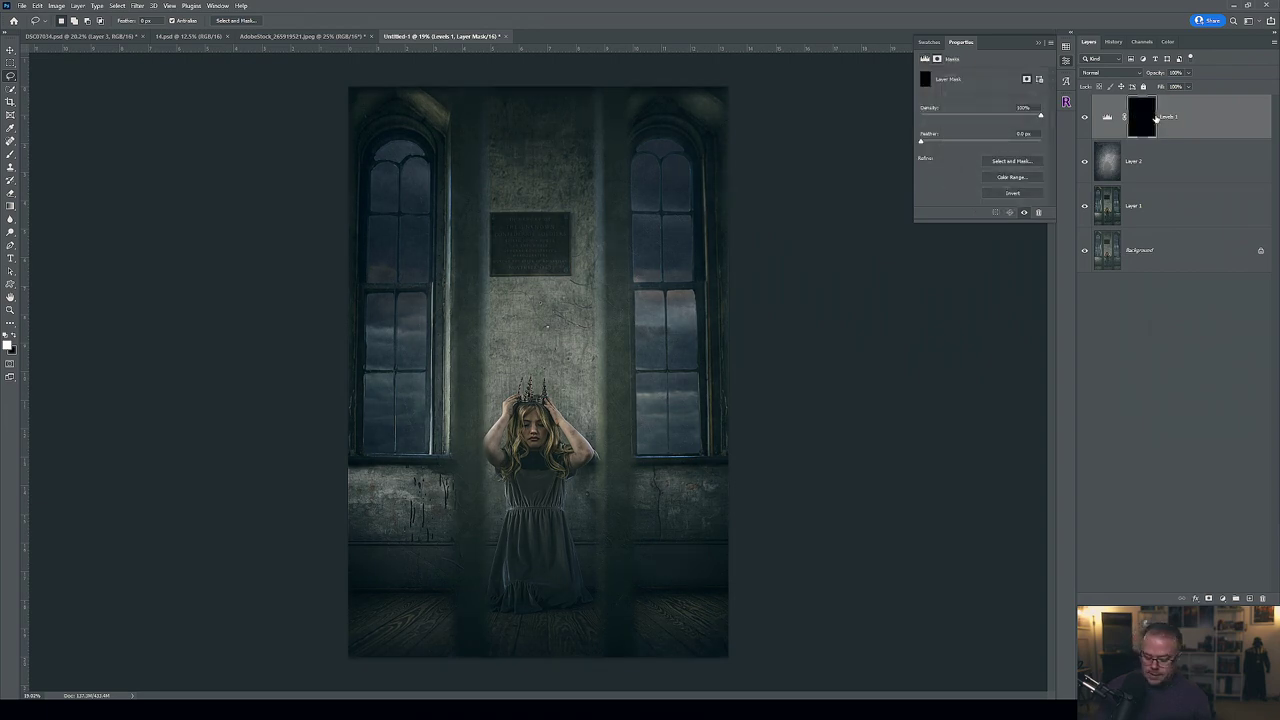
{"action": "key", "text": "b"}
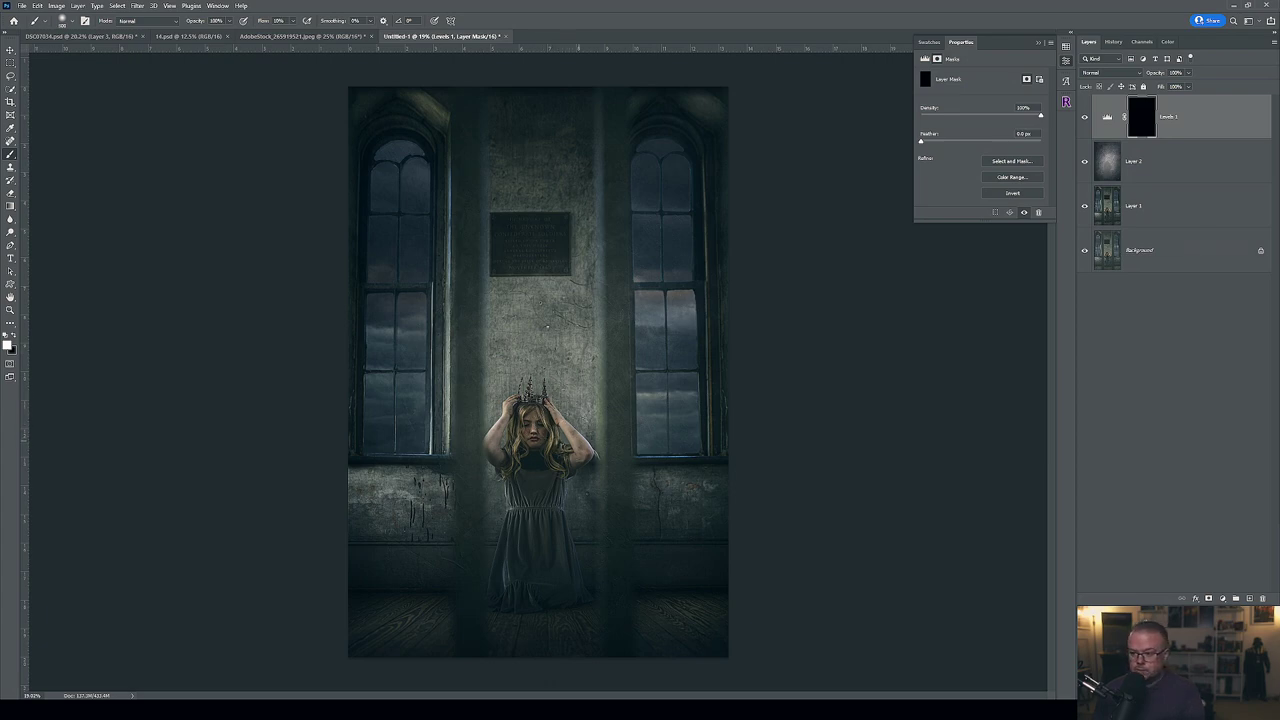
{"action": "left_click_drag", "start_coordinate": [514, 440], "coordinate": [550, 458]}
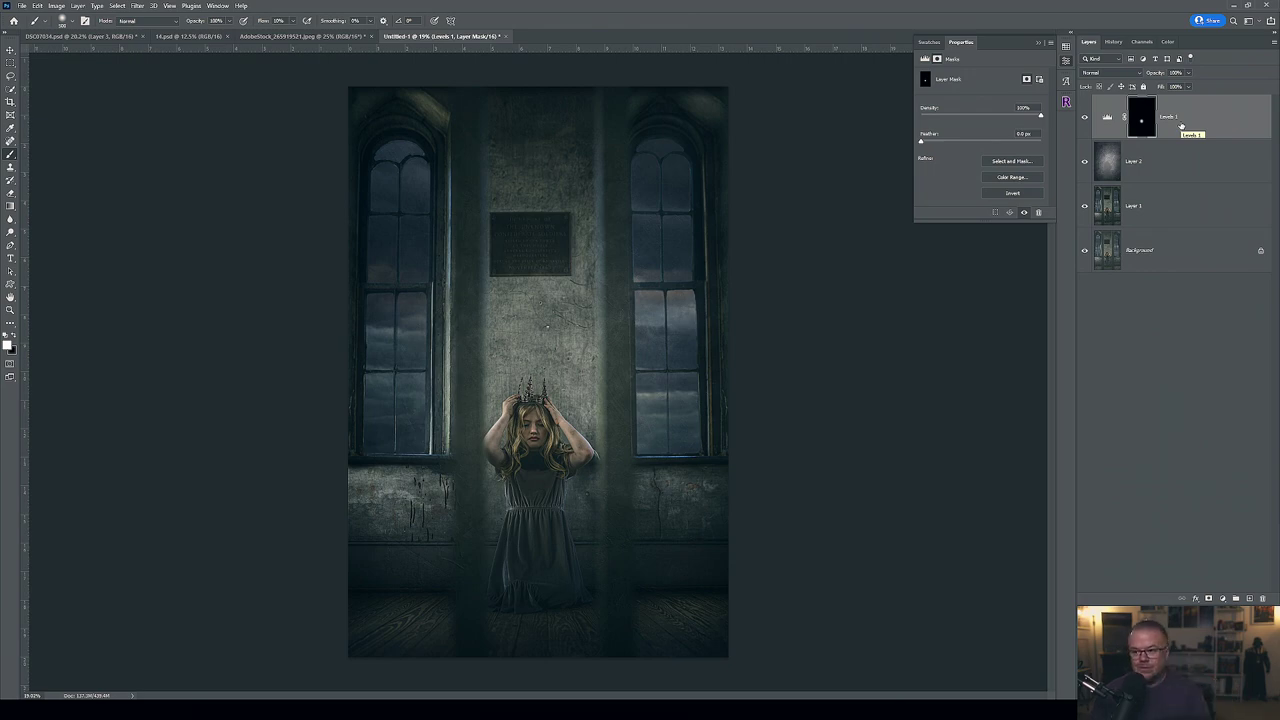
Add a black (000000) Solid Color fill layer on top and blend it in Soft Light mode.
{"action": "left_click", "coordinate": [1222, 598]}
{"action": "left_click", "coordinate": [1230, 424]}
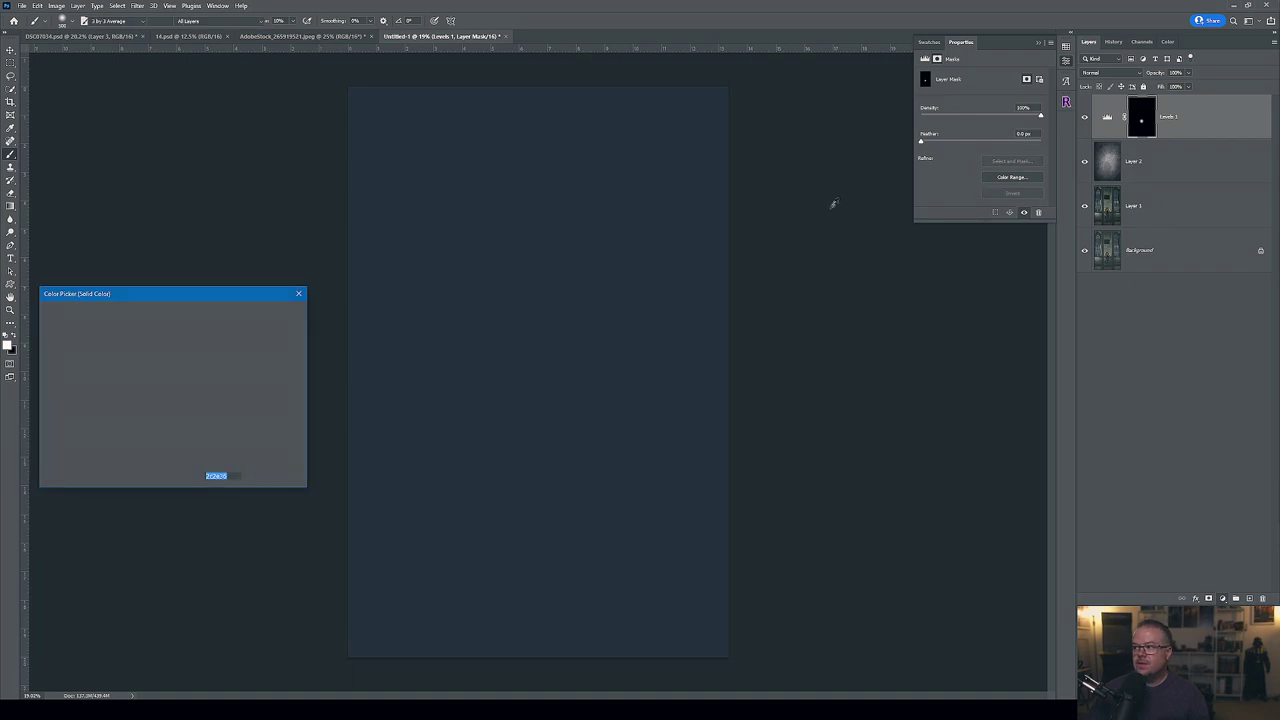
{"action": "left_click_drag", "start_coordinate": [152, 437], "coordinate": [197, 489]}
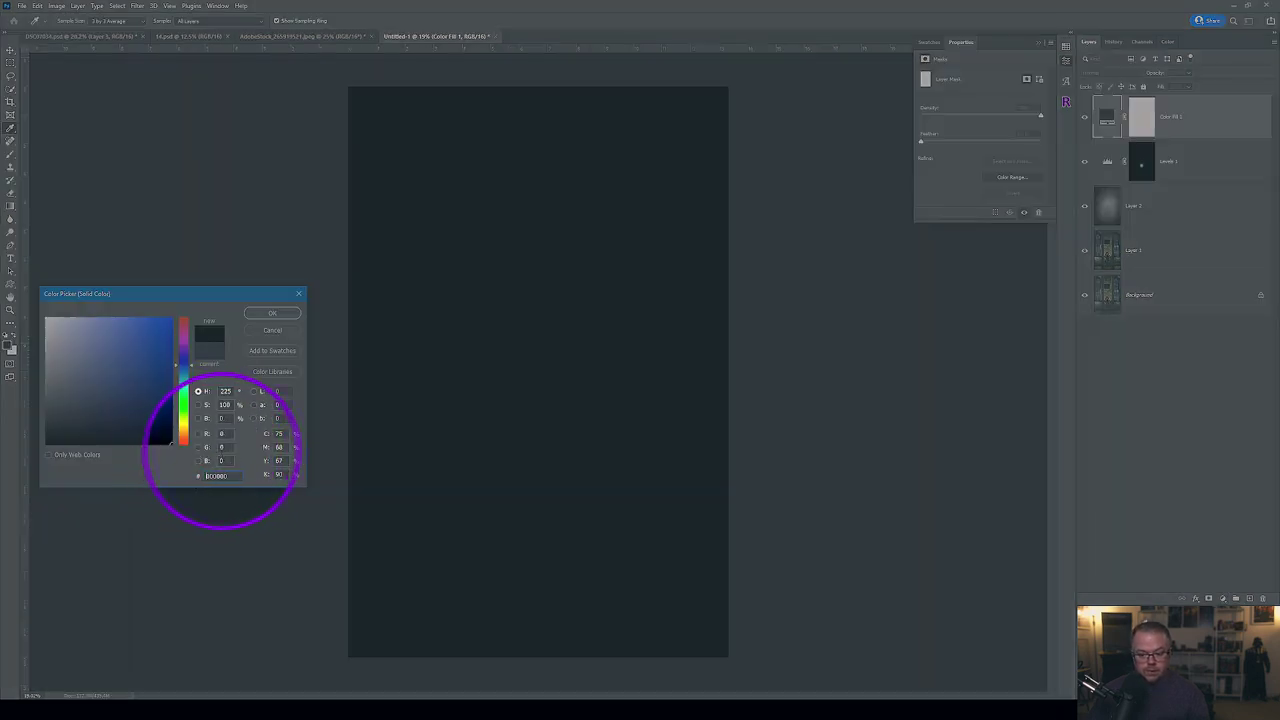
{"action": "left_click", "coordinate": [284, 316]}
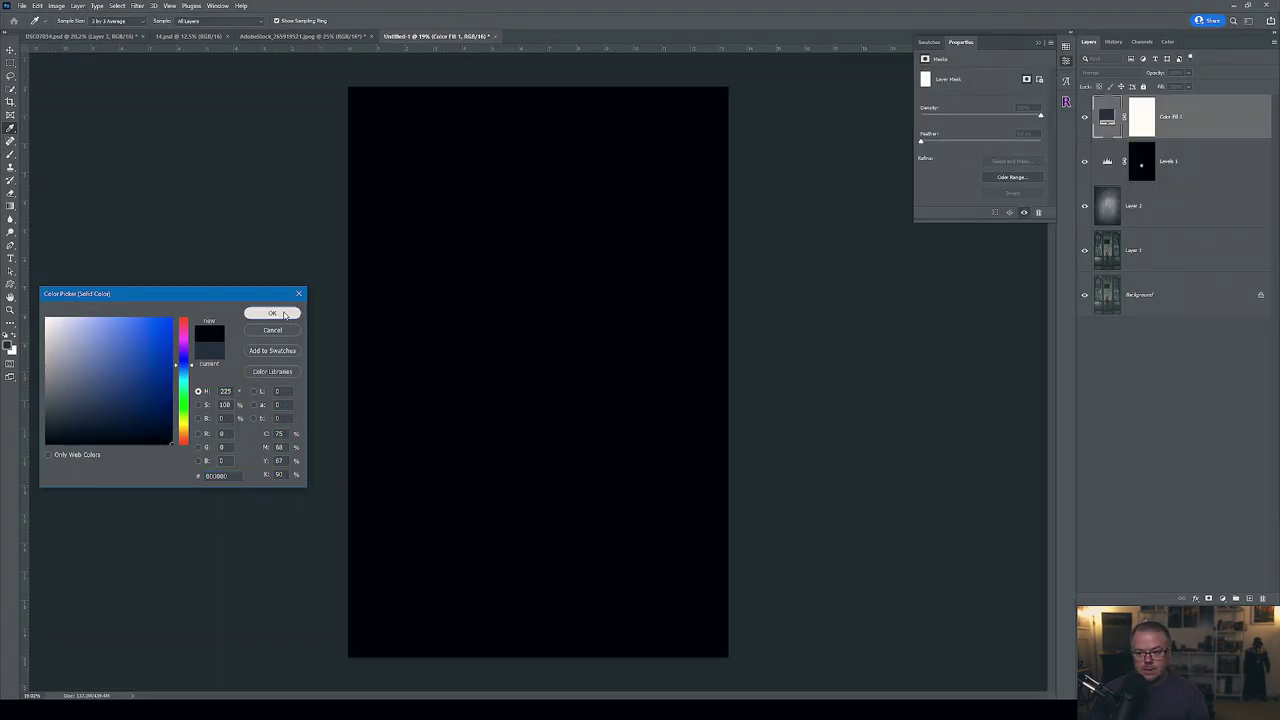
{"action": "left_click", "coordinate": [1115, 73]}
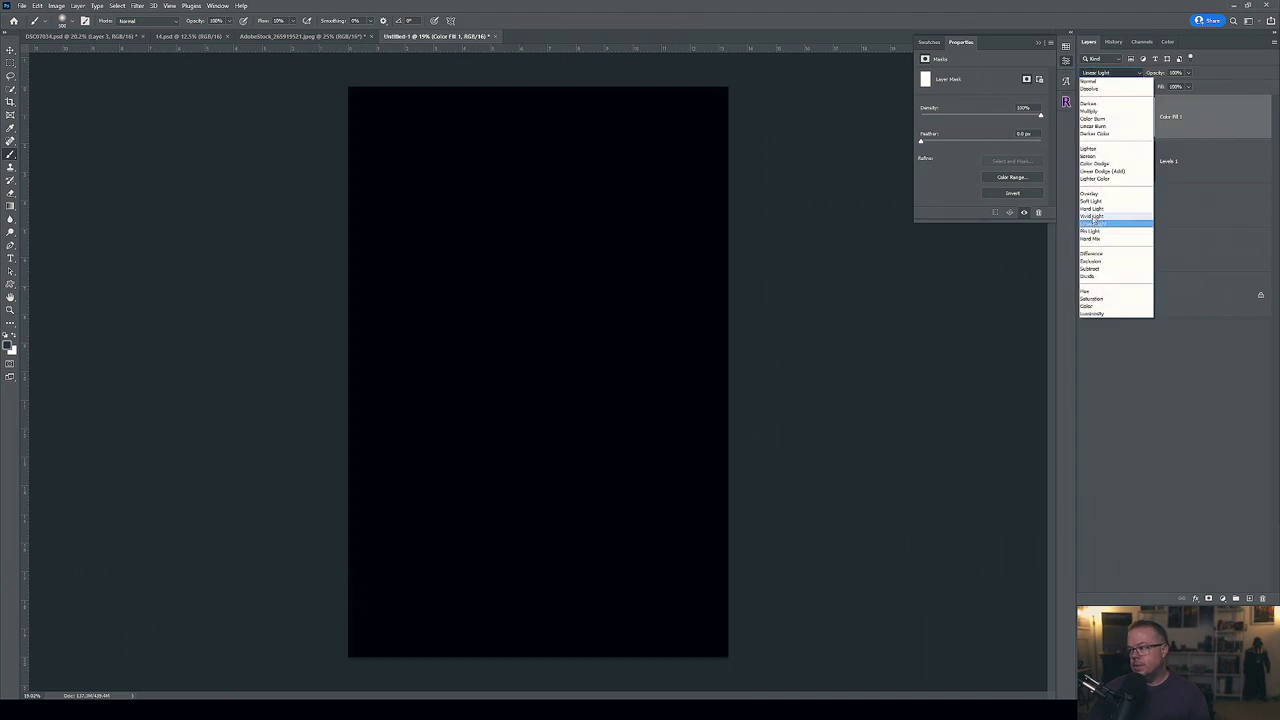
{"action": "left_click", "coordinate": [1092, 201]}
Target the black fill layer's mask and set the Gradient tool to a radial gradient at 30% opacity.
{"action": "left_click", "coordinate": [1141, 116]}
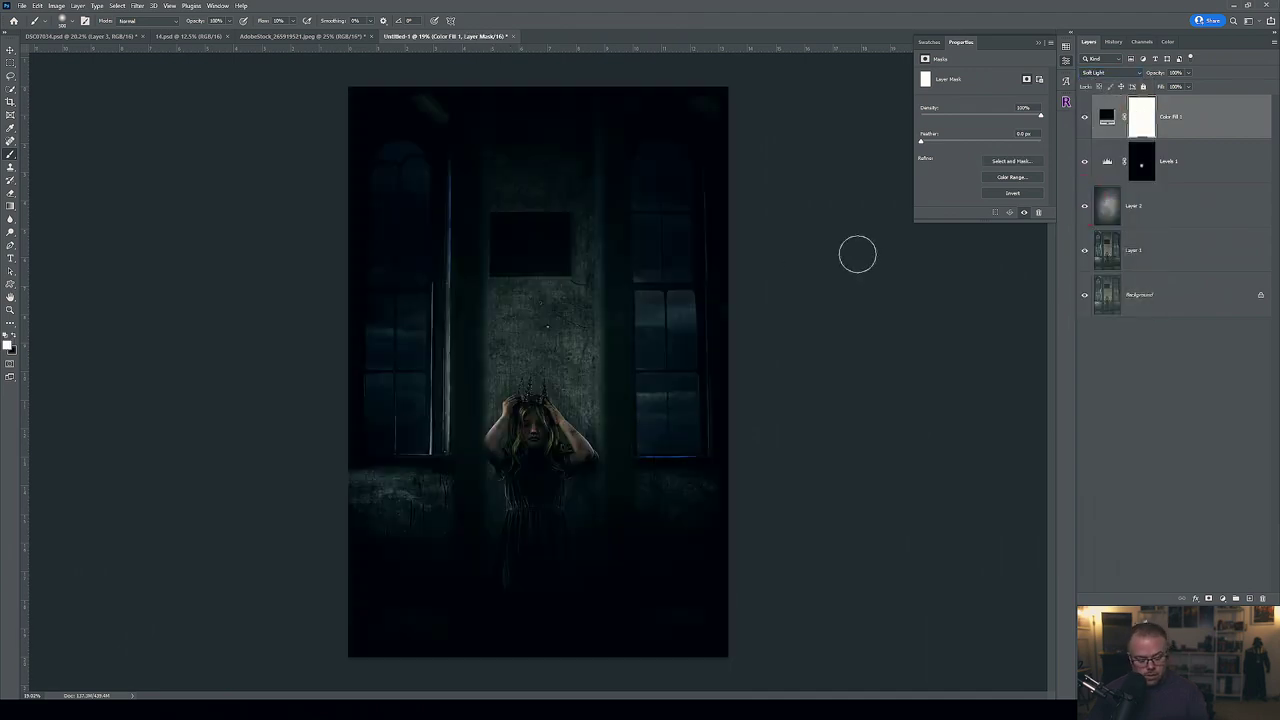
{"action": "key", "text": "g"}
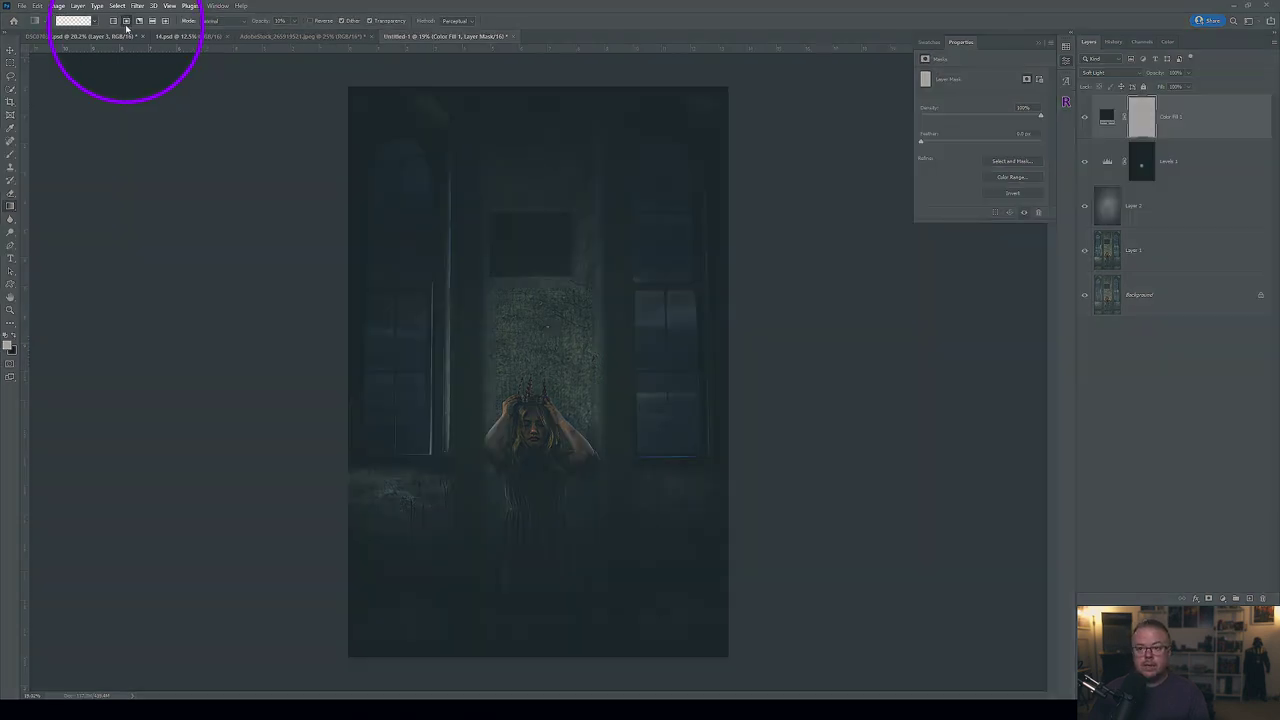
{"action": "left_click", "coordinate": [268, 23]}
{"action": "type", "text": "10"}
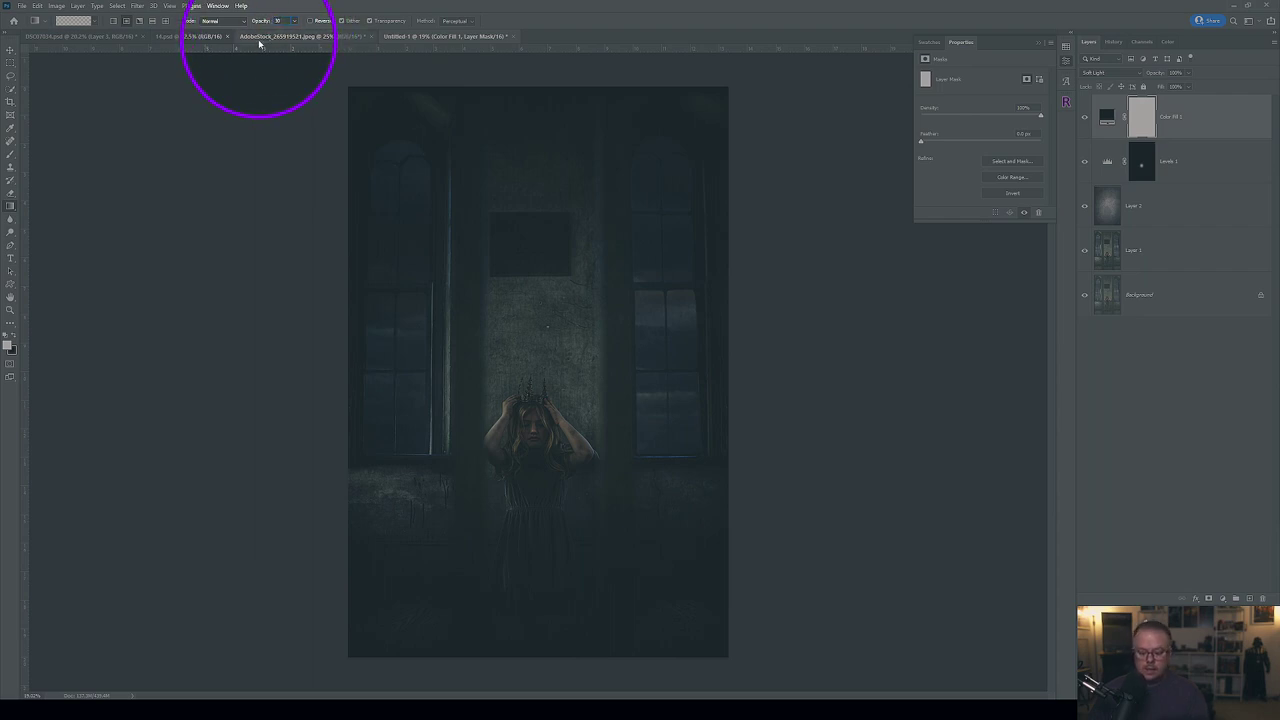
{"action": "type", "text": "bg"}
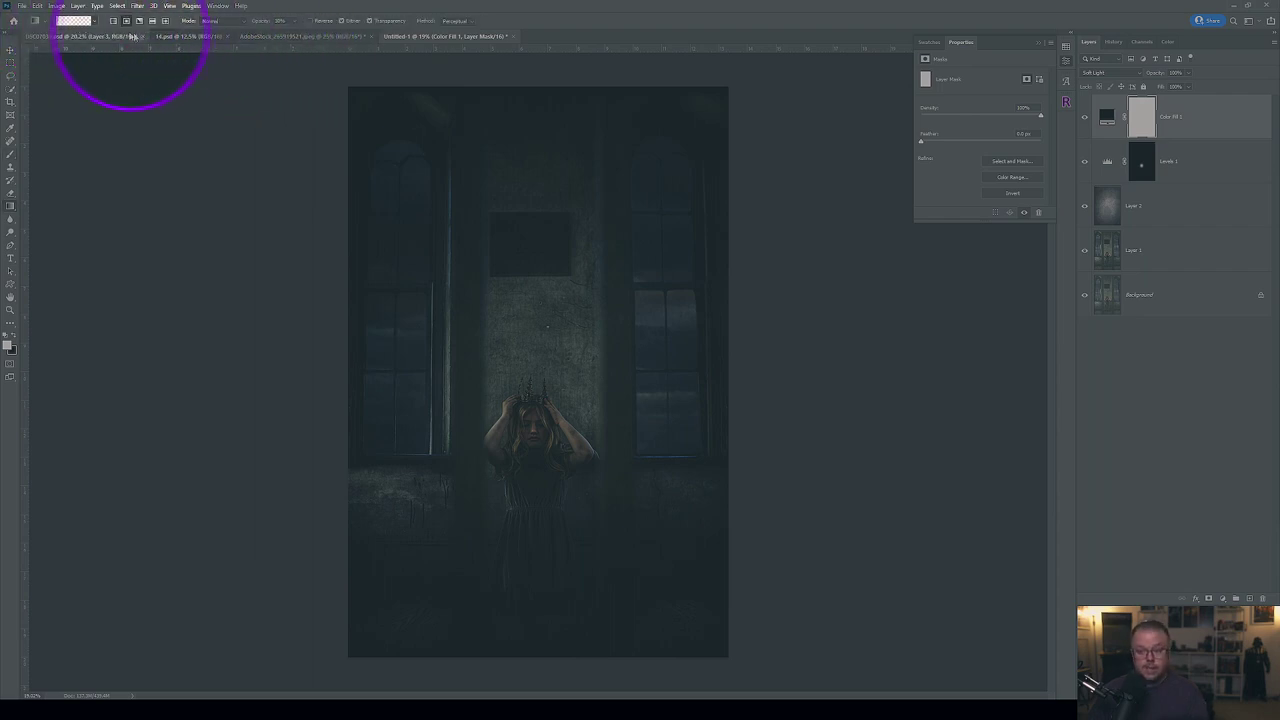
Choose the Foreground to Transparent preset from the Basics gradients for the Gradient tool.
{"action": "left_click", "coordinate": [92, 20]}
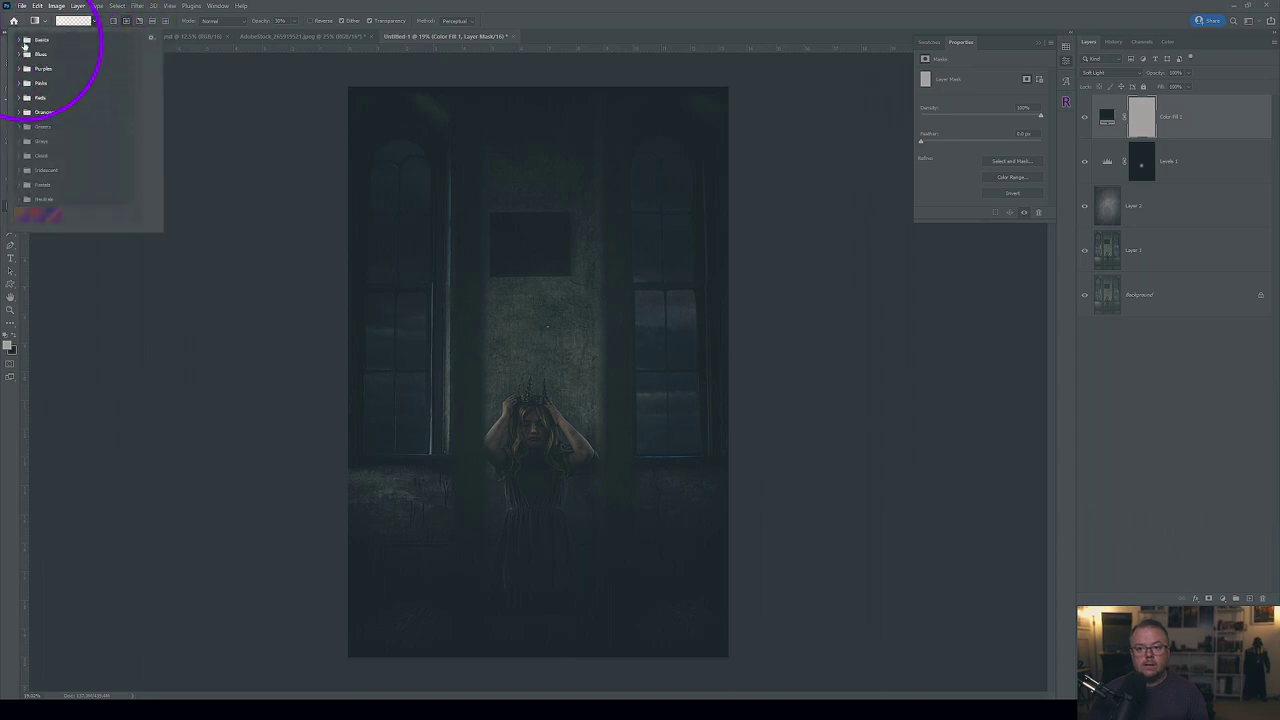
{"action": "left_click", "coordinate": [20, 40]}
{"action": "left_click", "coordinate": [47, 55]}
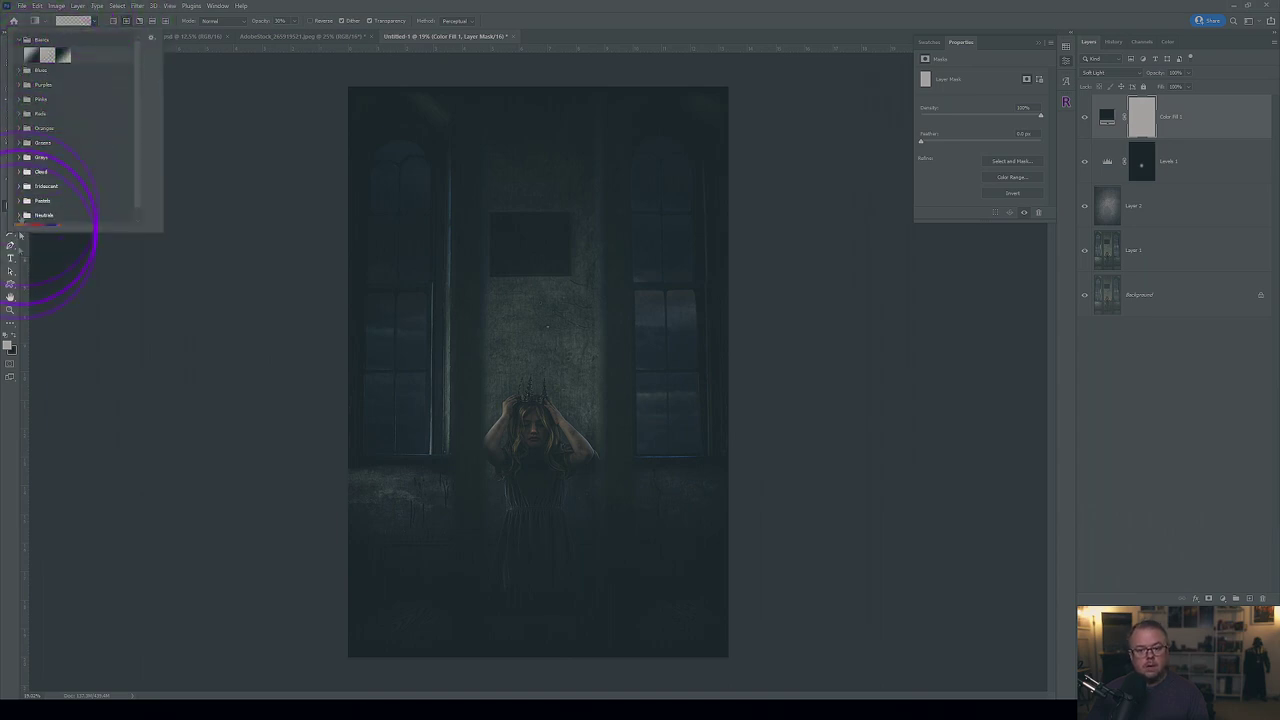
{"action": "left_click", "coordinate": [7, 346]}
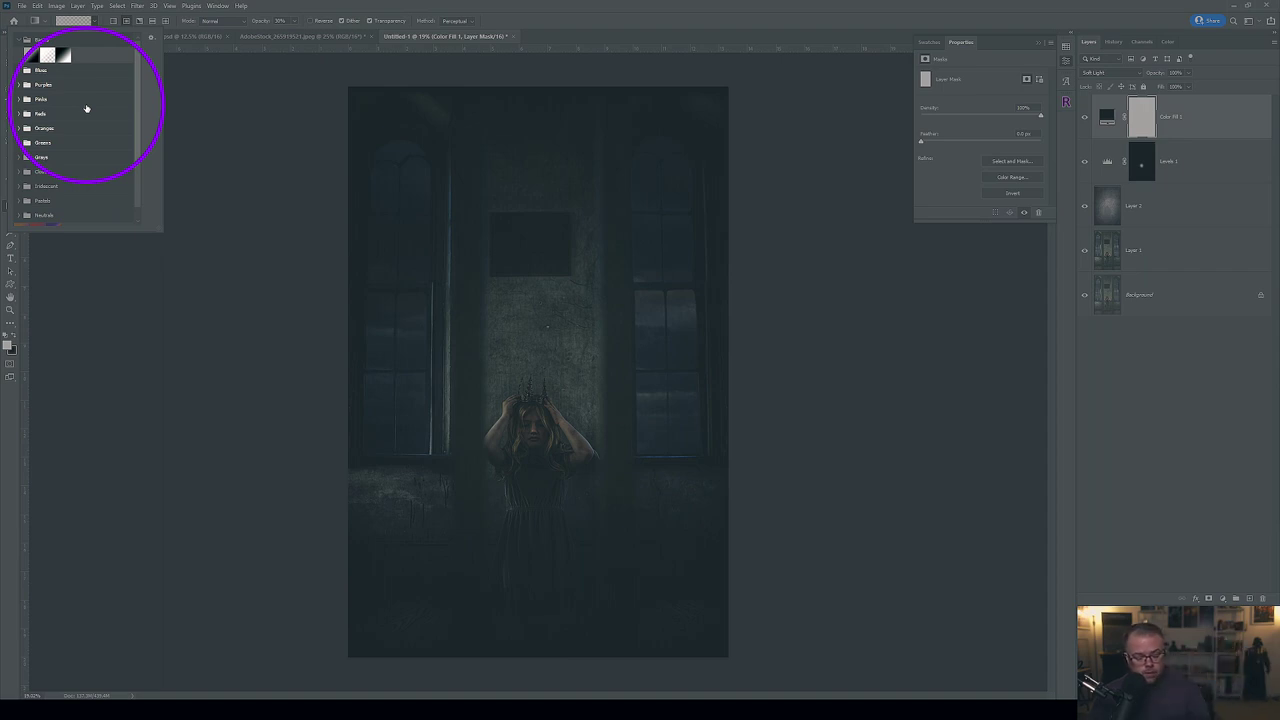
{"action": "left_click", "coordinate": [47, 56]}
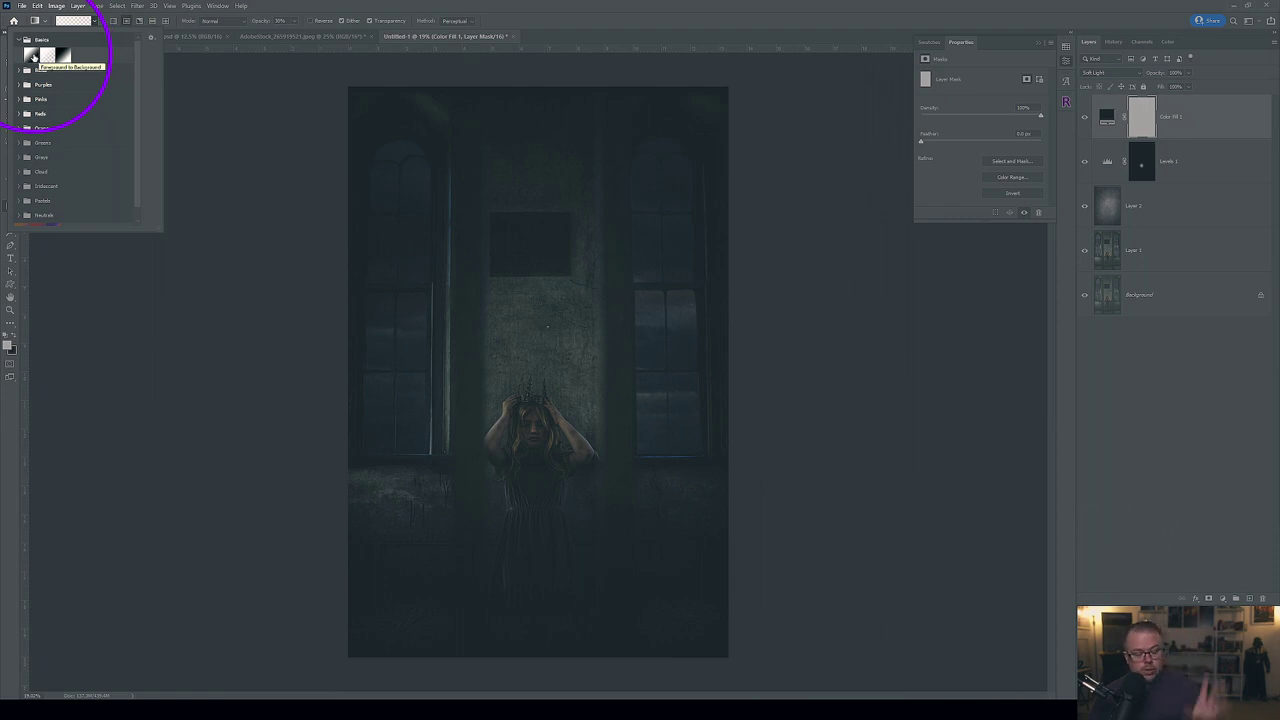
{"action": "left_click", "coordinate": [44, 60]}
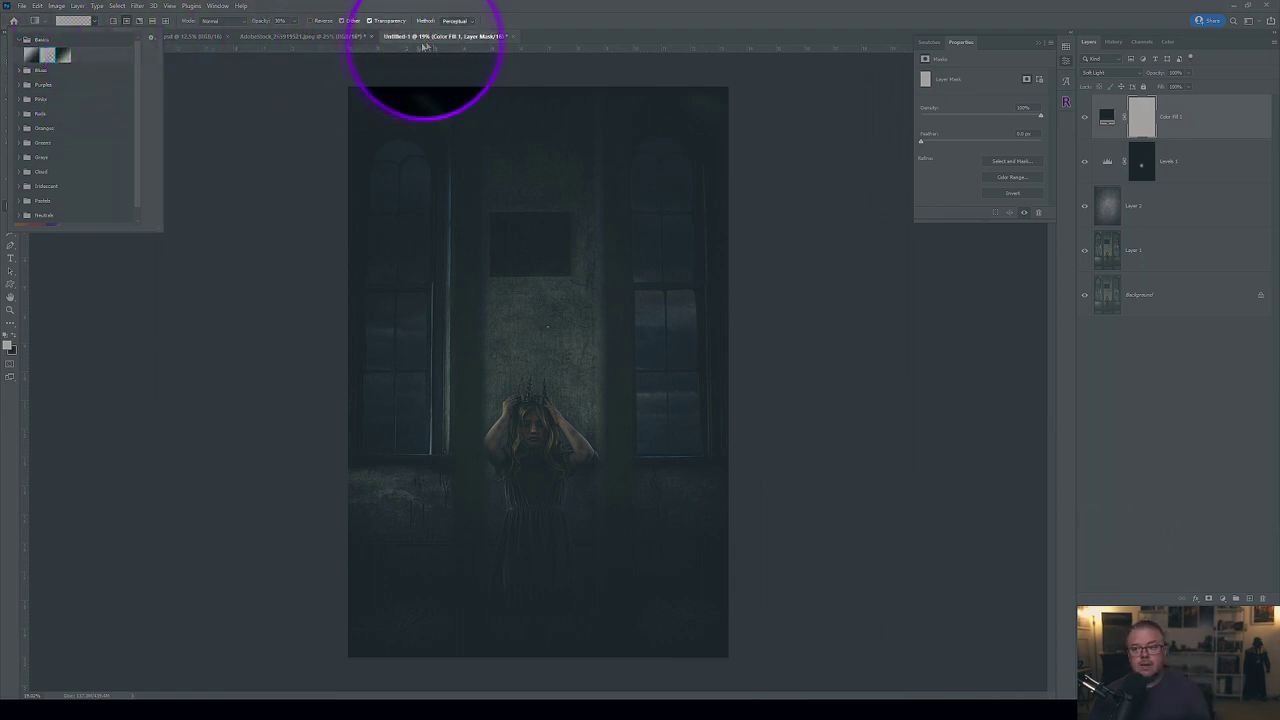
With black as the foreground color, add radial gradients on the fill layer's mask to clear the darkening along the woman from head to hem.
{"action": "left_click_drag", "start_coordinate": [429, 43], "coordinate": [286, 77]}
{"action": "key", "text": "Escape"}
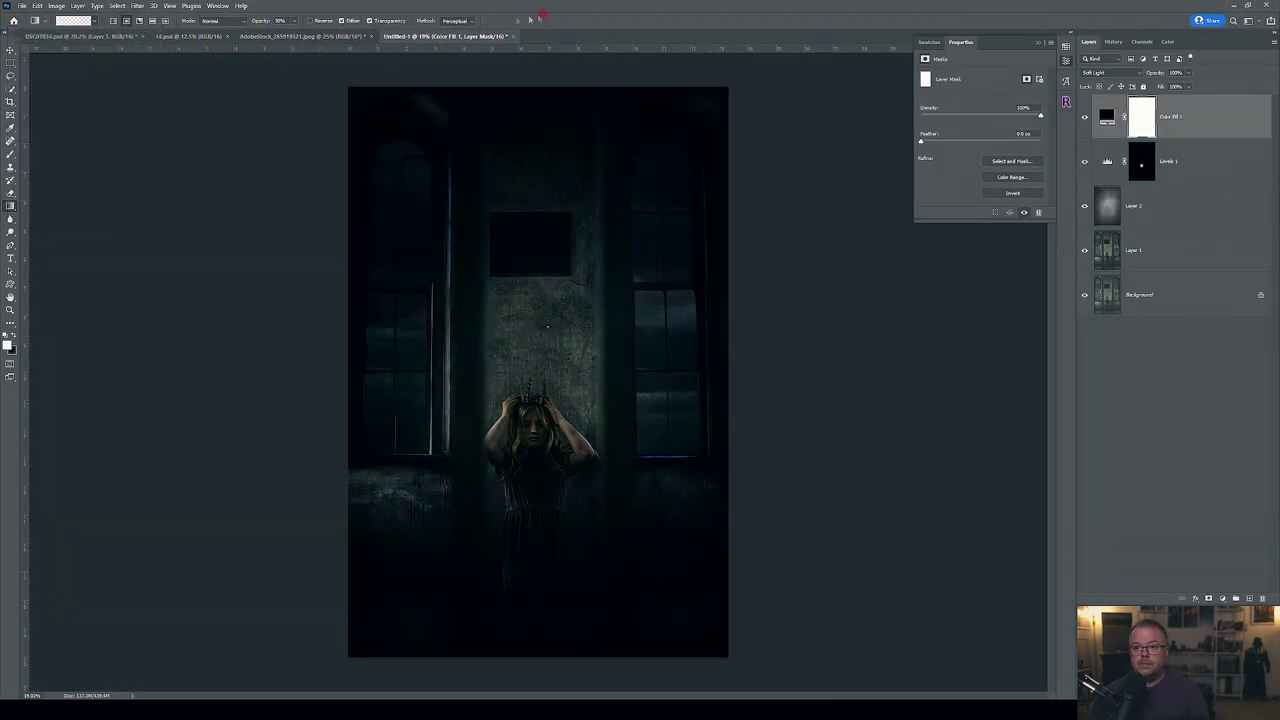
{"action": "left_click", "coordinate": [10, 346]}
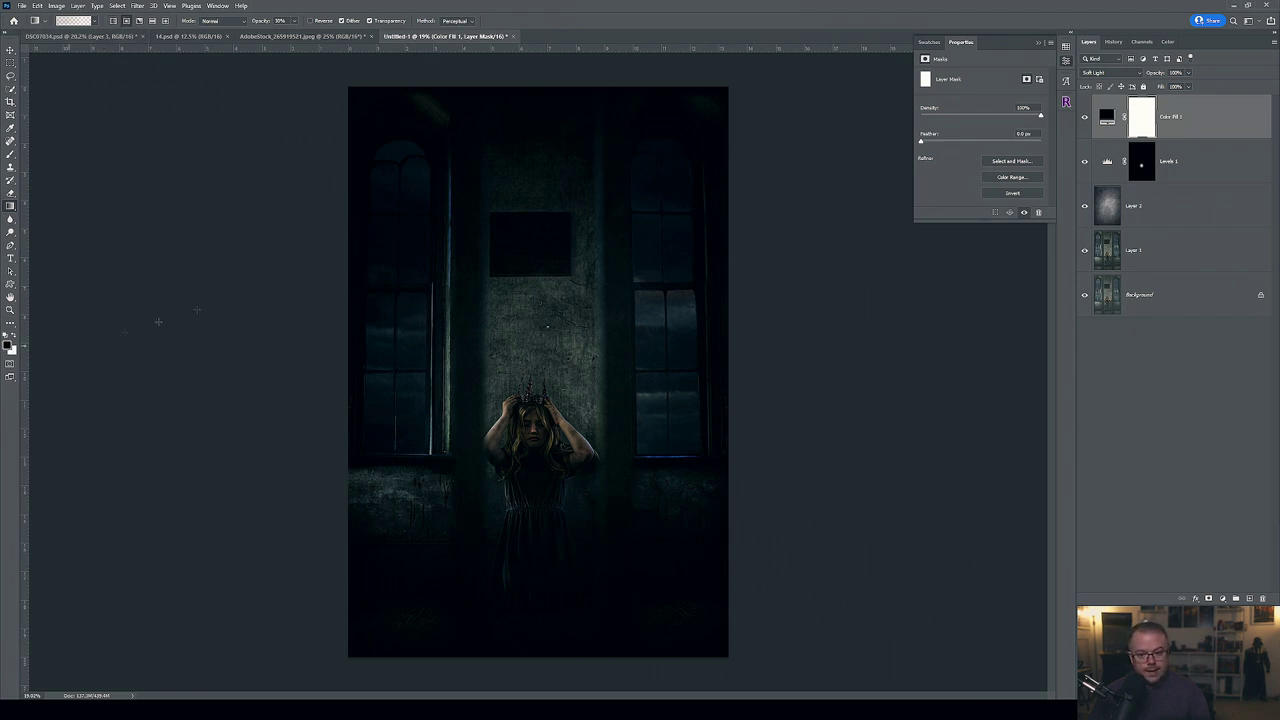
{"action": "left_click_drag", "start_coordinate": [530, 432], "coordinate": [1055, 374]}
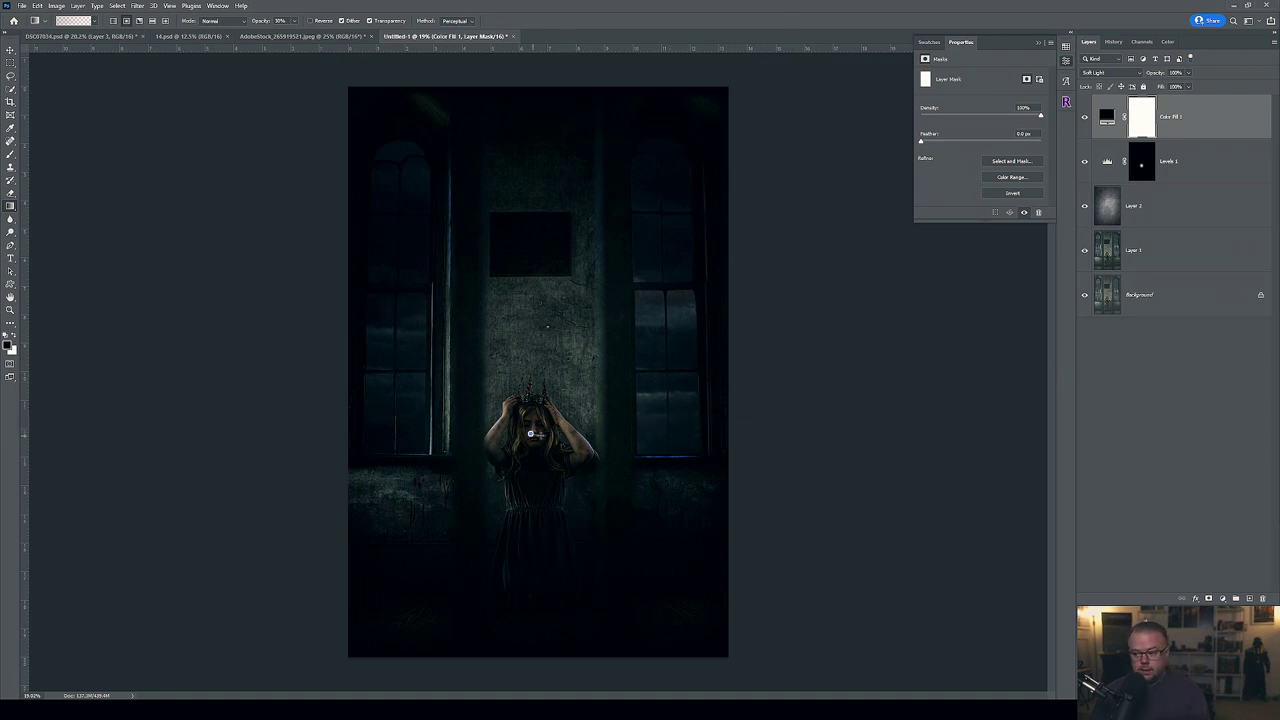
{"action": "left_click_drag", "start_coordinate": [545, 440], "coordinate": [667, 444]}
{"action": "left_click_drag", "start_coordinate": [531, 520], "coordinate": [661, 519]}
{"action": "left_click_drag", "start_coordinate": [531, 555], "coordinate": [653, 560]}
{"action": "left_click_drag", "start_coordinate": [551, 586], "coordinate": [692, 591]}
{"action": "left_click_drag", "start_coordinate": [529, 609], "coordinate": [658, 611]}
{"action": "left_click_drag", "start_coordinate": [517, 606], "coordinate": [641, 606]}
{"action": "left_click_drag", "start_coordinate": [538, 516], "coordinate": [640, 455]}
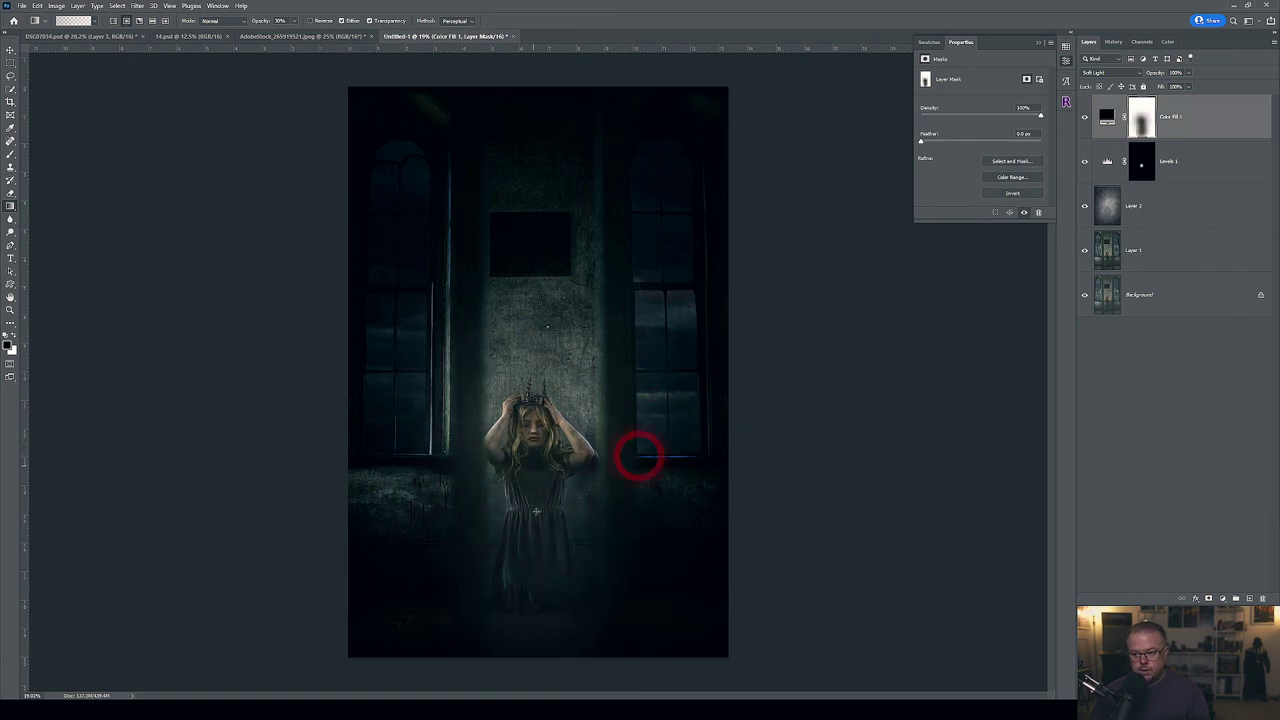
Add black radial gradients on the fill layer's mask to lift the darkening over the right-hand window.
{"action": "left_click_drag", "start_coordinate": [737, 377], "coordinate": [664, 420]}
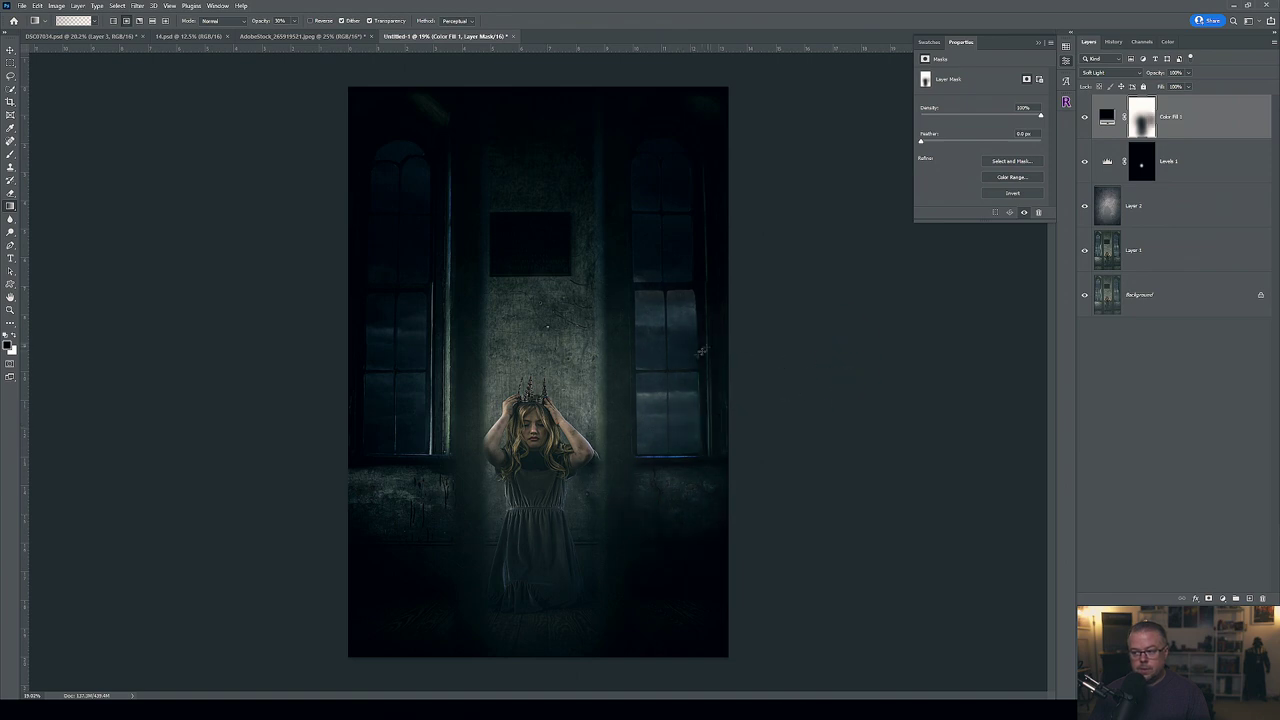
{"action": "left_click_drag", "start_coordinate": [672, 279], "coordinate": [728, 236]}
{"action": "left_click_drag", "start_coordinate": [754, 128], "coordinate": [664, 164]}
Add black radial gradients on the fill layer's mask to lift the darkening over the left-hand window and the wall below it.
{"action": "left_click_drag", "start_coordinate": [329, 168], "coordinate": [402, 188]}
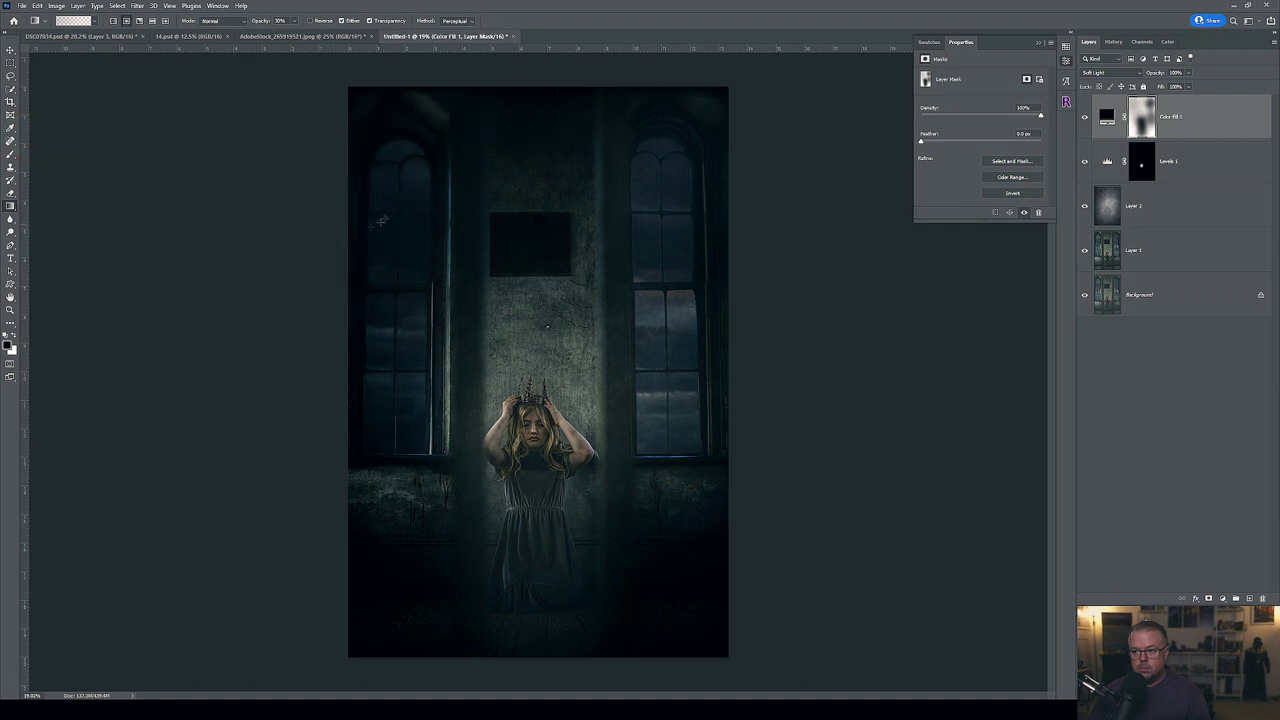
{"action": "left_click_drag", "start_coordinate": [216, 307], "coordinate": [378, 307]}
{"action": "left_click_drag", "start_coordinate": [143, 443], "coordinate": [342, 443]}
{"action": "left_click", "coordinate": [263, 106]}
{"action": "left_click", "coordinate": [189, 94]}
{"action": "left_click_drag", "start_coordinate": [288, 337], "coordinate": [188, 408]}
{"action": "left_click", "coordinate": [249, 483]}
{"action": "left_click_drag", "start_coordinate": [243, 517], "coordinate": [386, 535]}
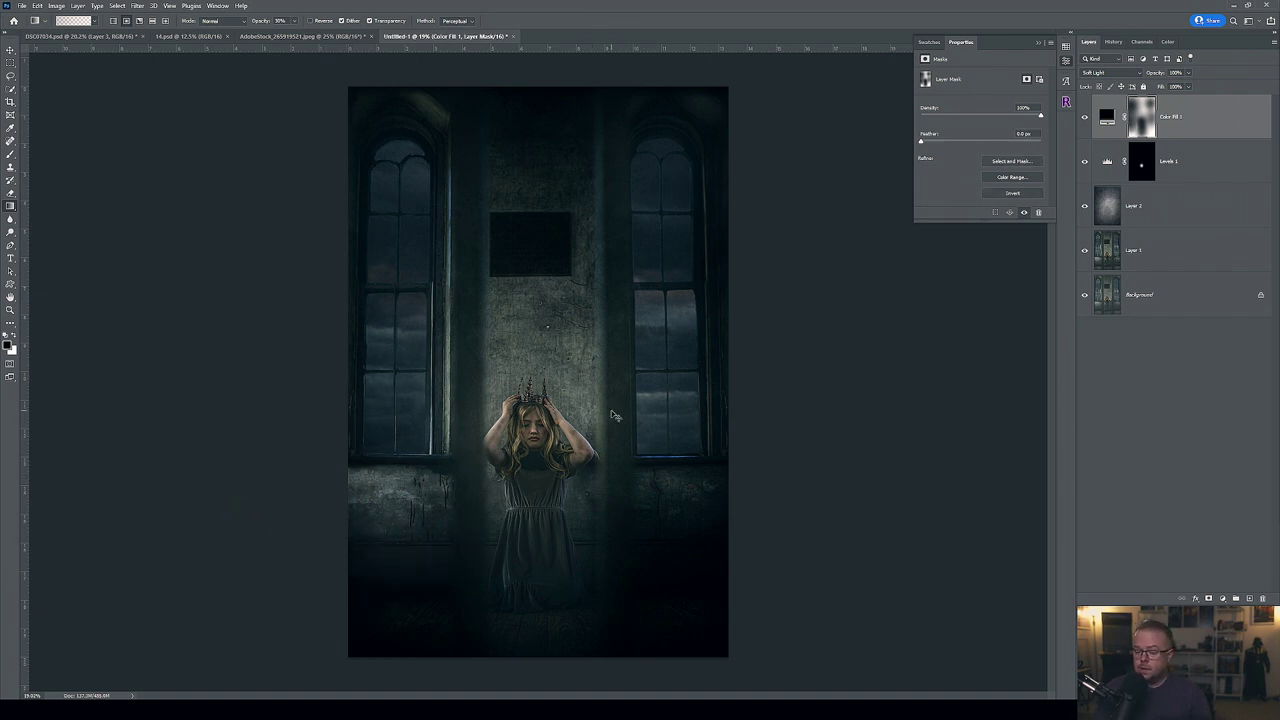
Draw large black radial gradients outward from the image center on the fill layer's mask to soften the vignette across the whole picture.
{"action": "key", "text": "ctrl+minus"}
{"action": "key", "text": "ctrl+minus"}
{"action": "key", "text": "ctrl+minus"}
{"action": "key", "text": "ctrl+minus"}
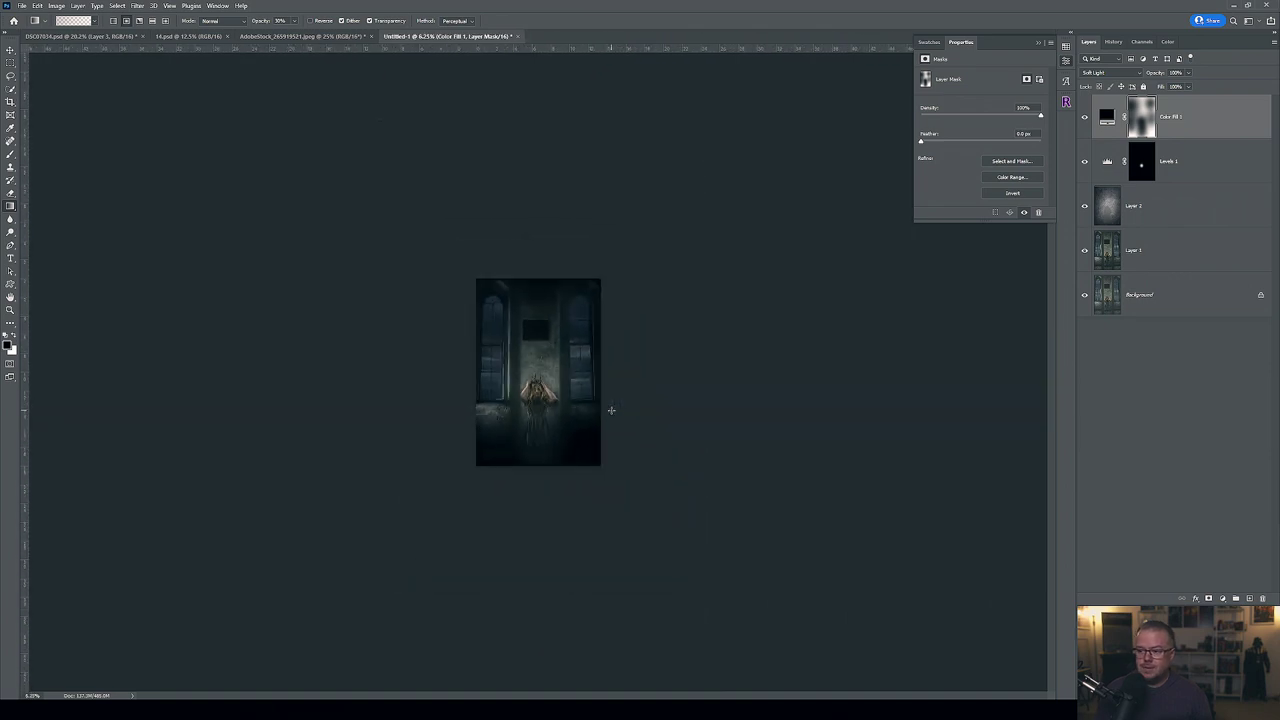
{"action": "left_click_drag", "start_coordinate": [551, 374], "coordinate": [914, 355]}
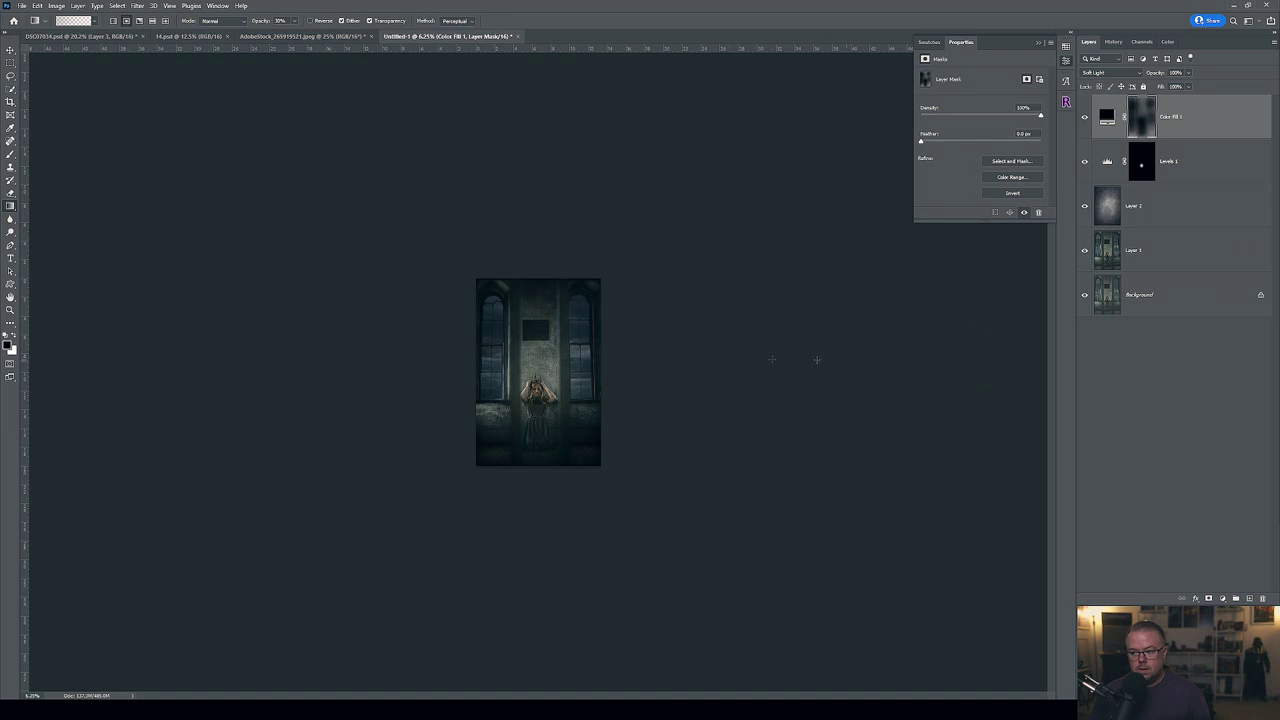
{"action": "left_click_drag", "start_coordinate": [536, 374], "coordinate": [1046, 360]}
{"action": "left_click_drag", "start_coordinate": [530, 370], "coordinate": [74, 306]}
{"action": "left_click", "coordinate": [209, 266]}
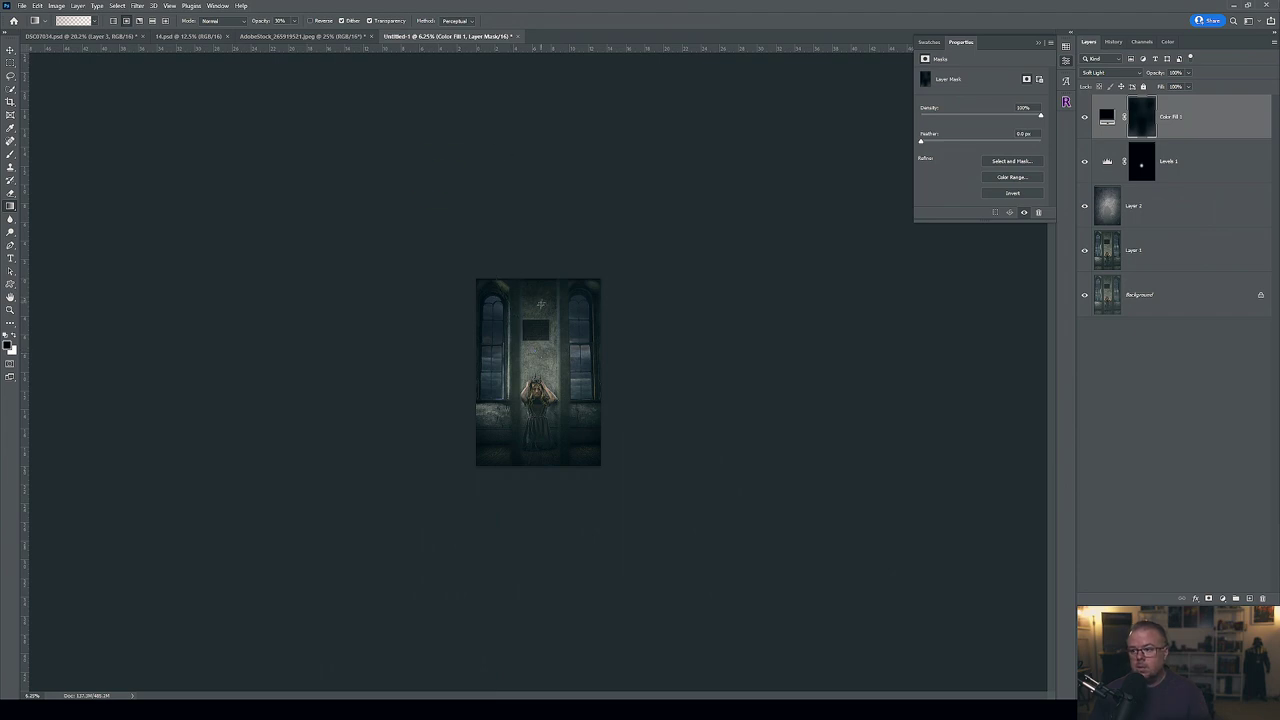
{"action": "left_click_drag", "start_coordinate": [554, 370], "coordinate": [706, 346]}
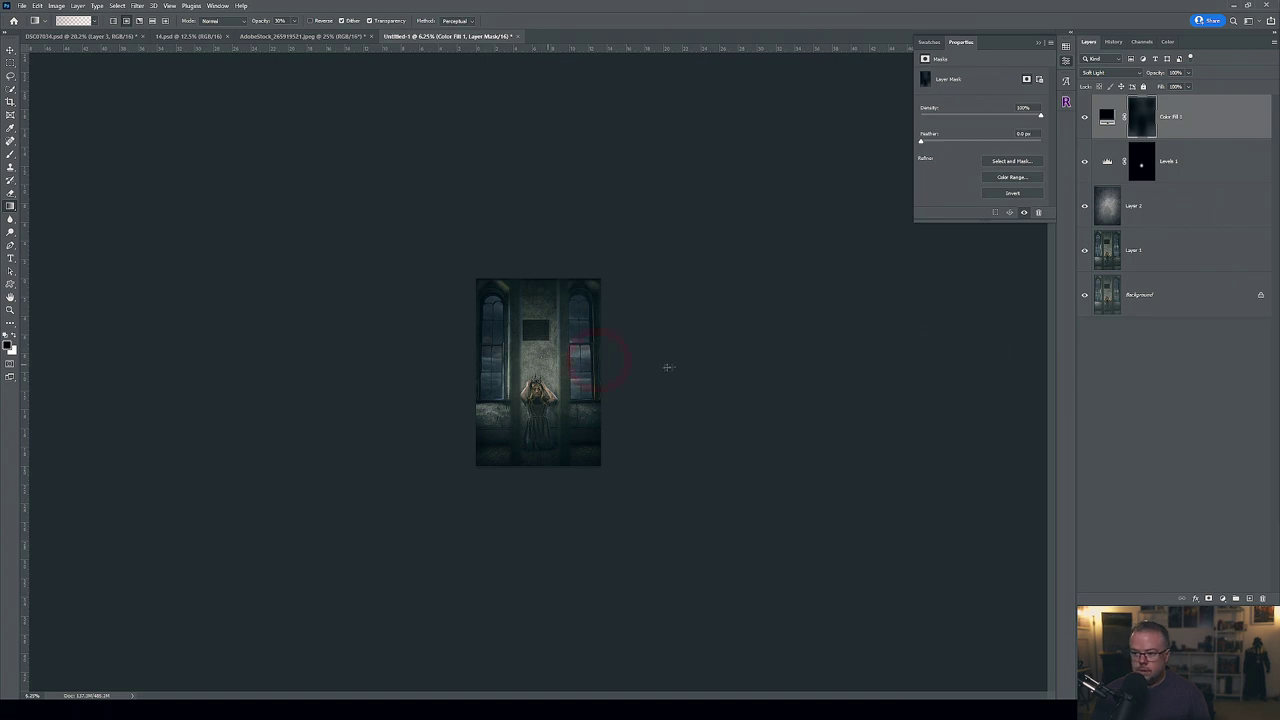
Compare the image with and without the black fill layer to judge the vignette's strength.
{"action": "key", "text": "ctrl+plus"}
{"action": "key", "text": "ctrl+plus"}
{"action": "key", "text": "ctrl+plus"}
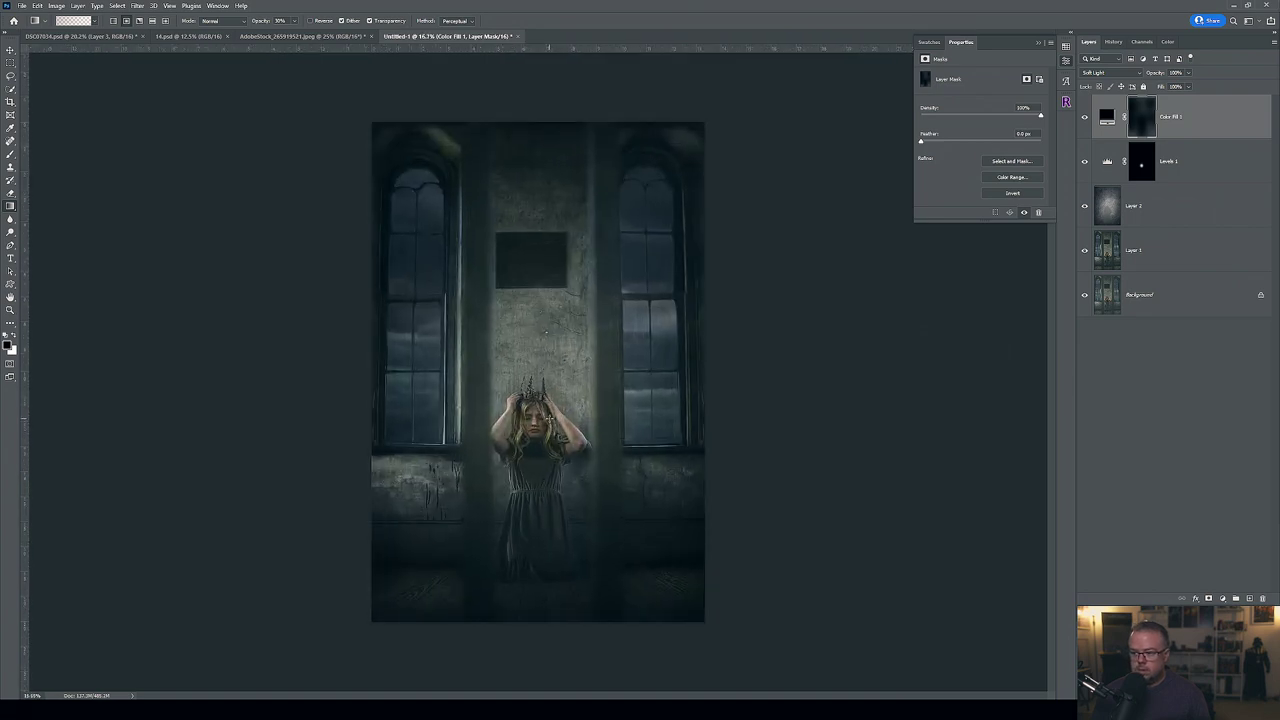
{"action": "left_click", "coordinate": [1085, 117]}
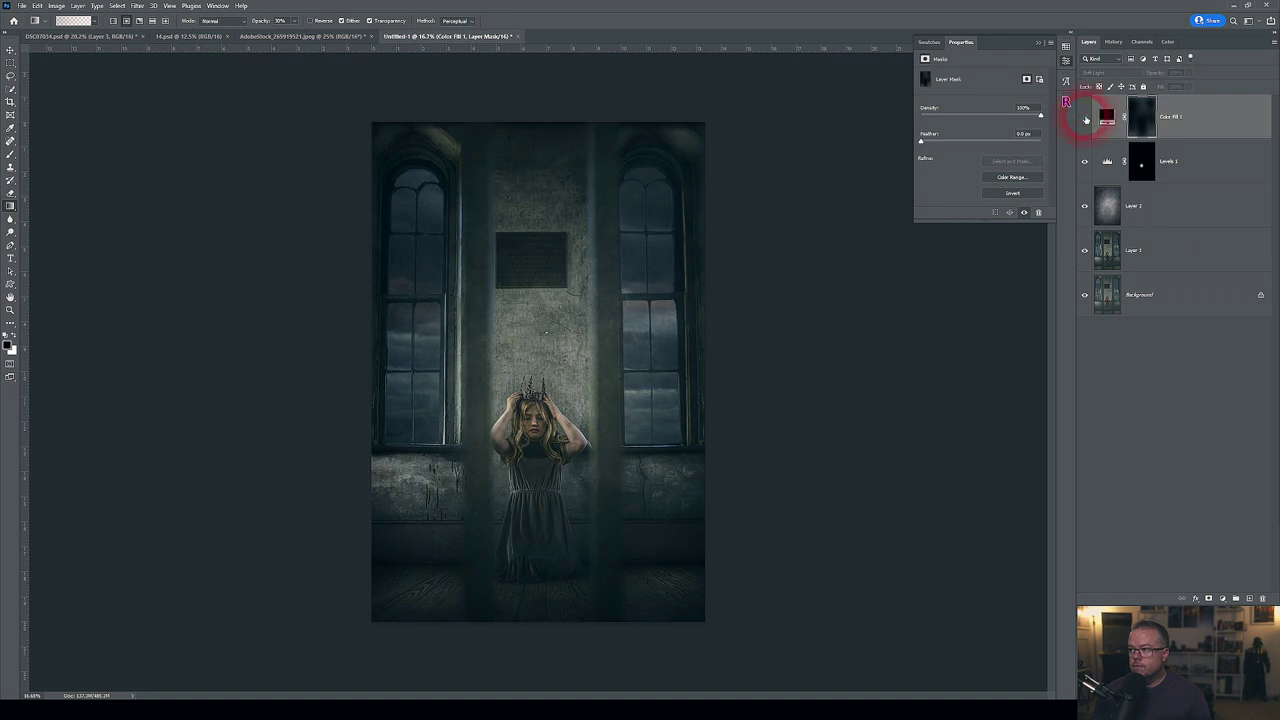
{"action": "left_click", "coordinate": [1085, 117]}
{"action": "left_click", "coordinate": [1085, 117]}
{"action": "left_click", "coordinate": [1086, 118]}
{"action": "left_click", "coordinate": [1087, 119]}
{"action": "left_click", "coordinate": [1086, 118]}
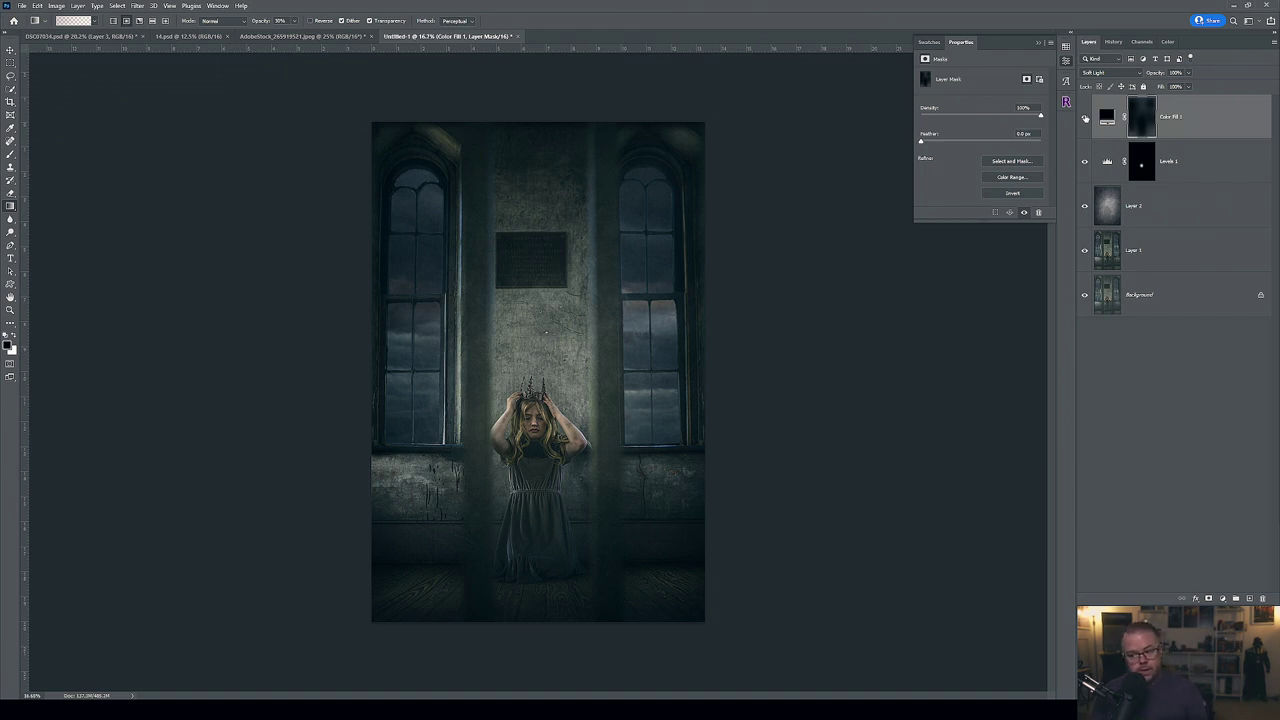
{"action": "left_click", "coordinate": [1083, 117]}
{"action": "left_click", "coordinate": [1083, 117]}
{"action": "left_click", "coordinate": [1083, 117]}
{"action": "left_click", "coordinate": [1083, 117]}
{"action": "left_click", "coordinate": [1083, 117]}
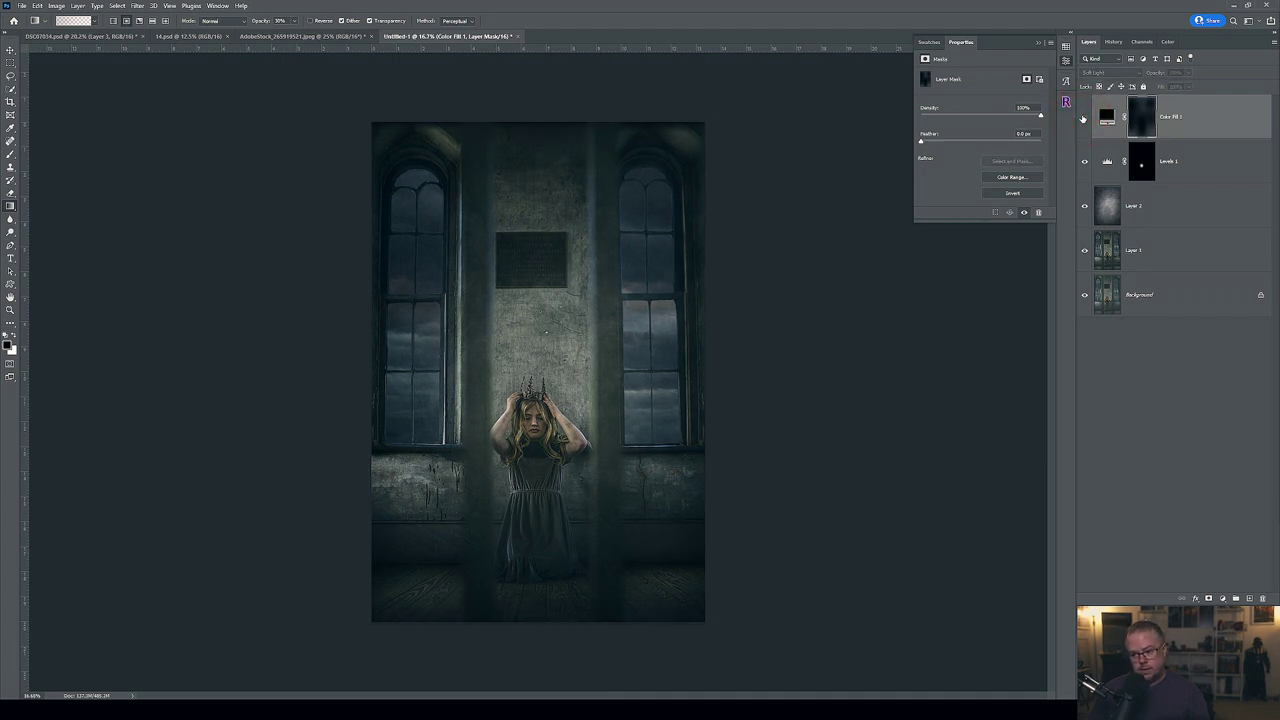
{"action": "left_click", "coordinate": [1085, 117]}
Lower the black fill layer's opacity to about 65% and compare the image with the layer hidden and shown.
{"action": "left_click", "coordinate": [1188, 73]}
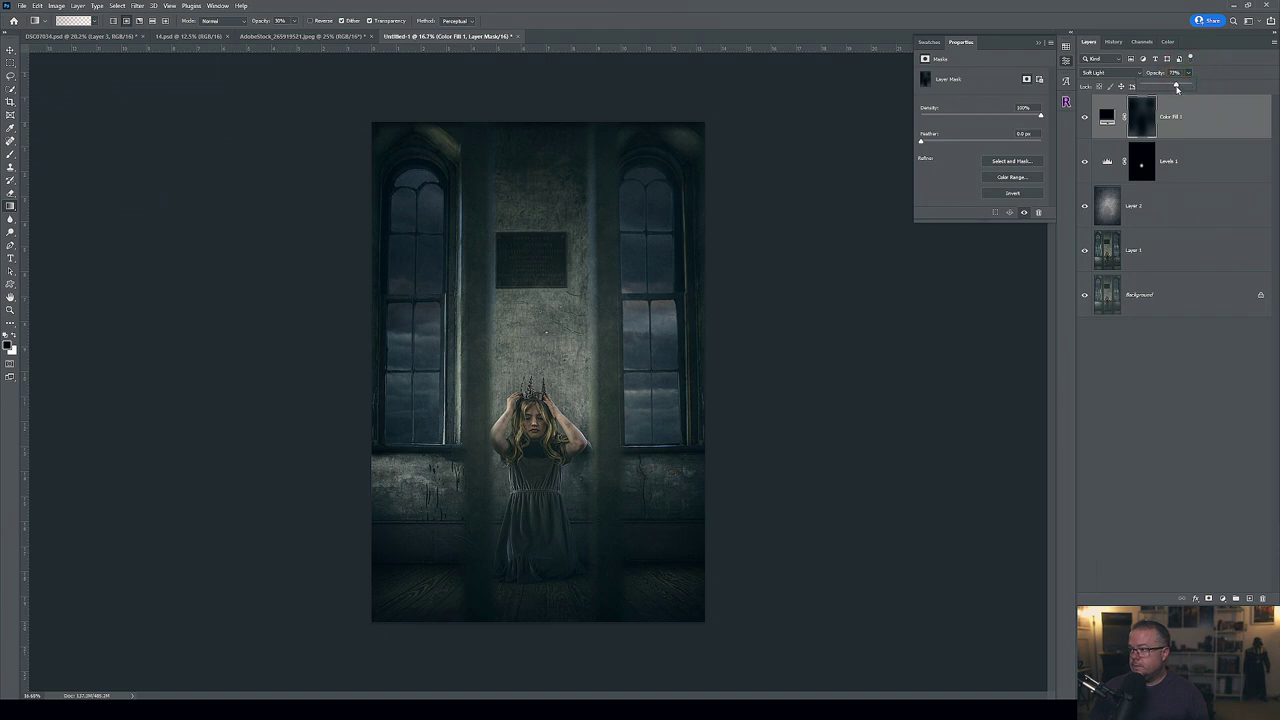
{"action": "left_click", "coordinate": [1172, 87]}
{"action": "left_click", "coordinate": [1085, 117]}
{"action": "left_click", "coordinate": [1085, 117]}
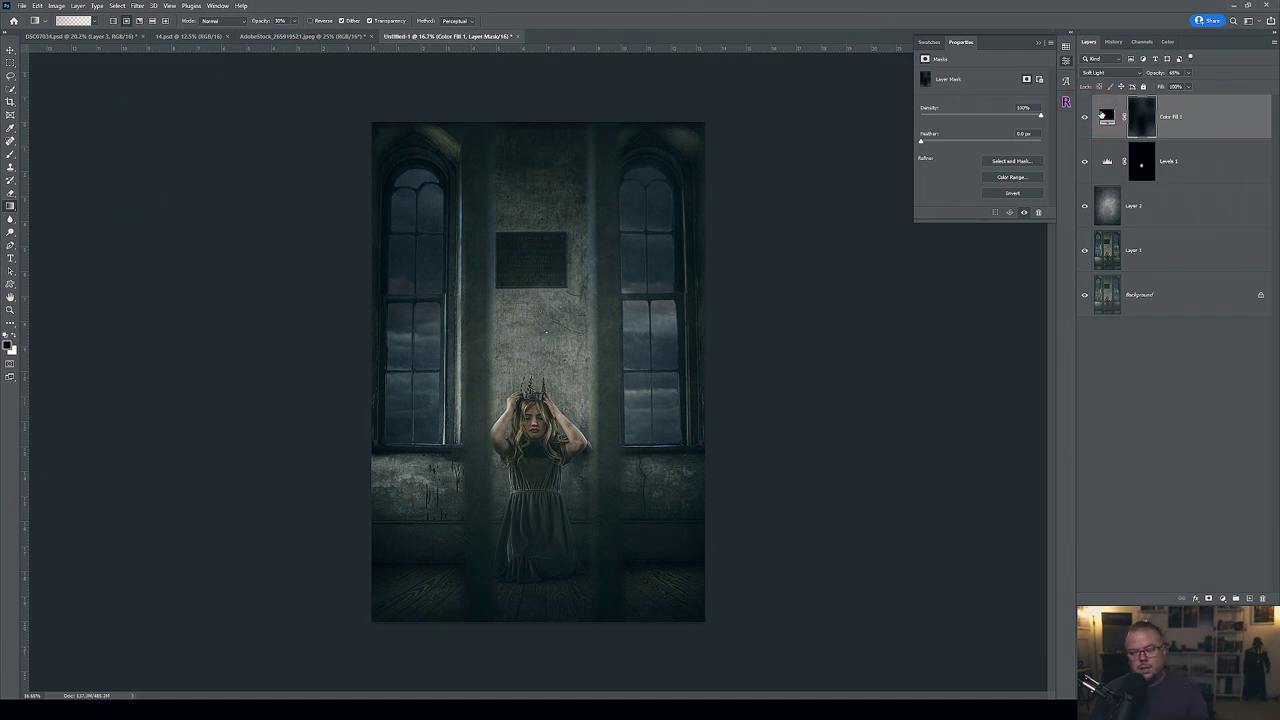